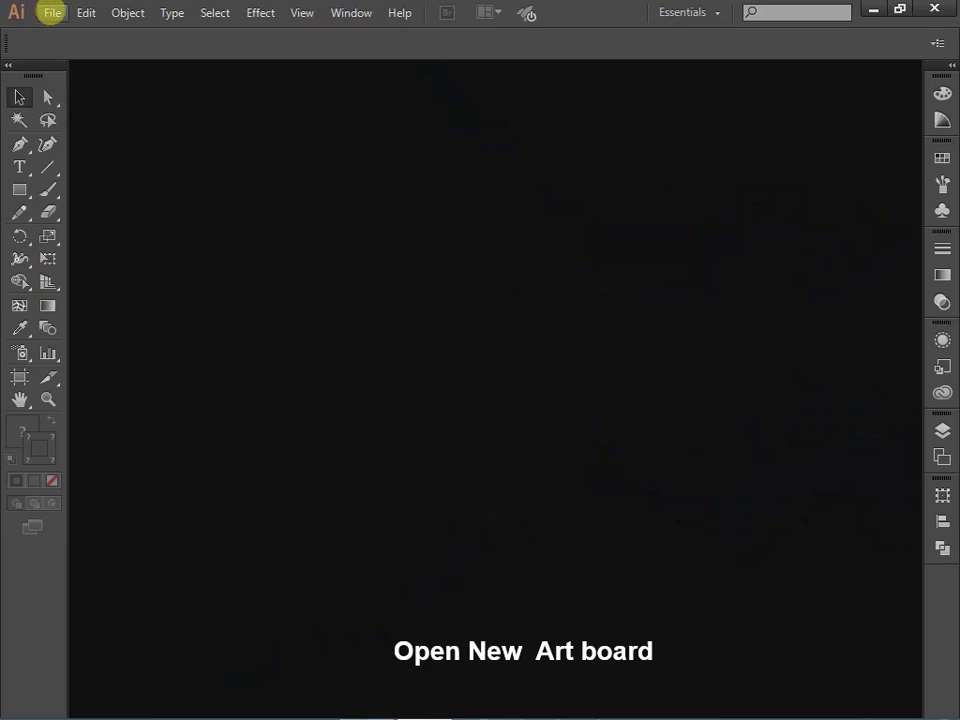
Create a new blank Letter-size (612 × 792 pt) document named Untitled-1
click(52, 12)
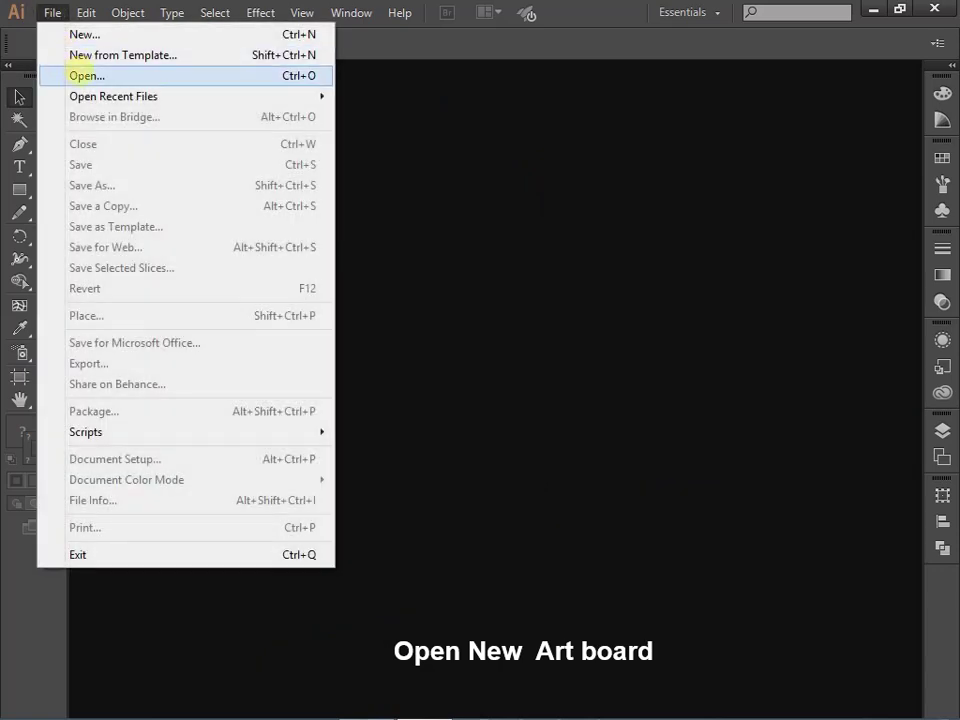
click(82, 34)
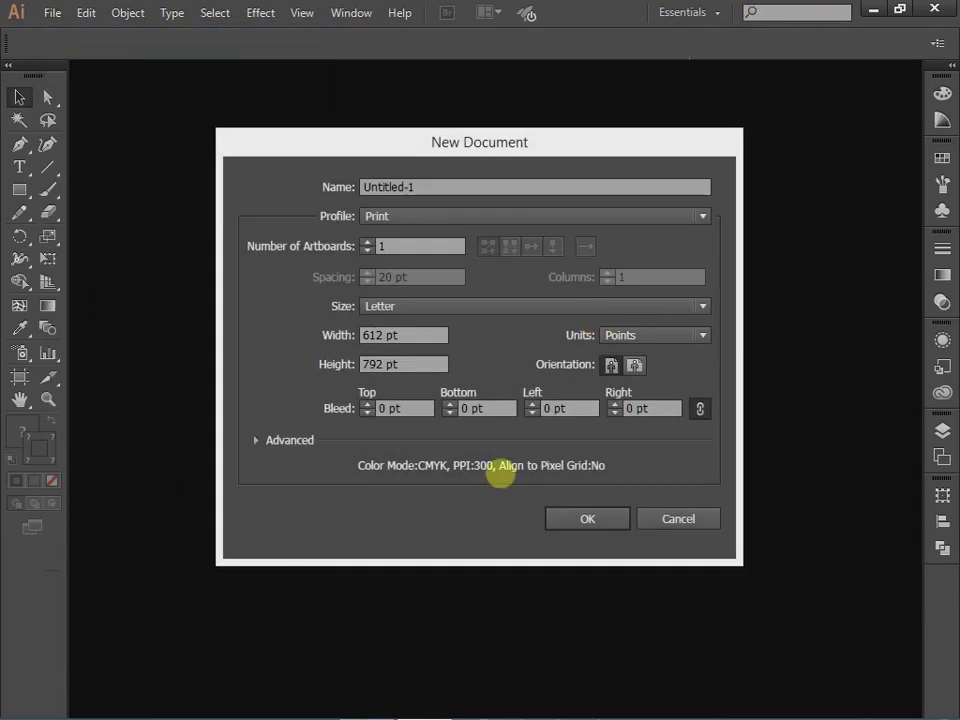
click(583, 521)
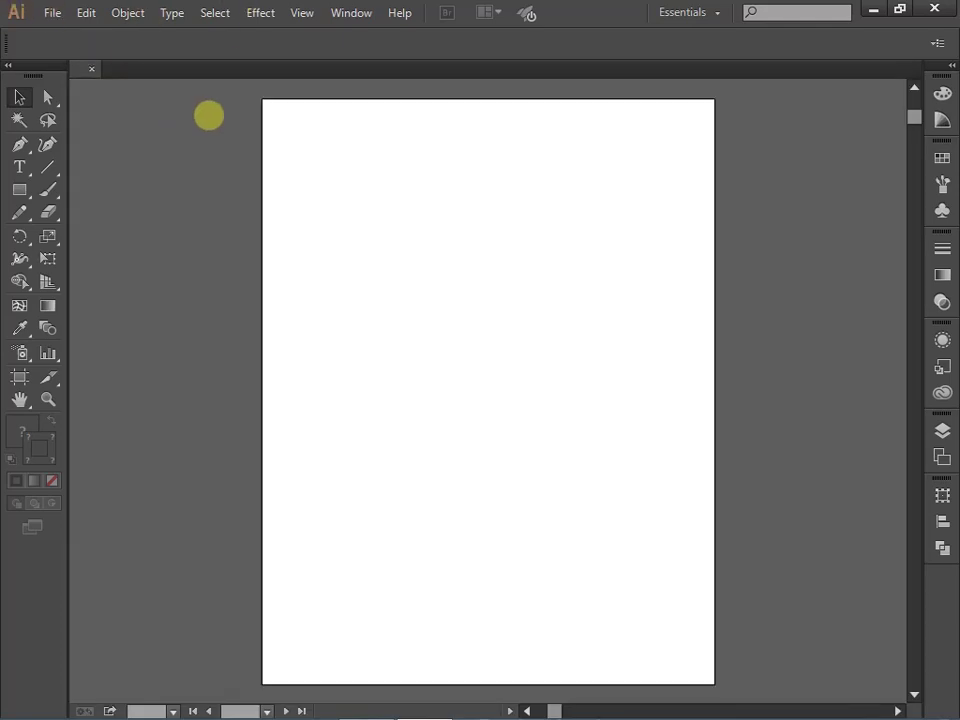
Place the panda picture from the Desktop onto the artboard
click(52, 12)
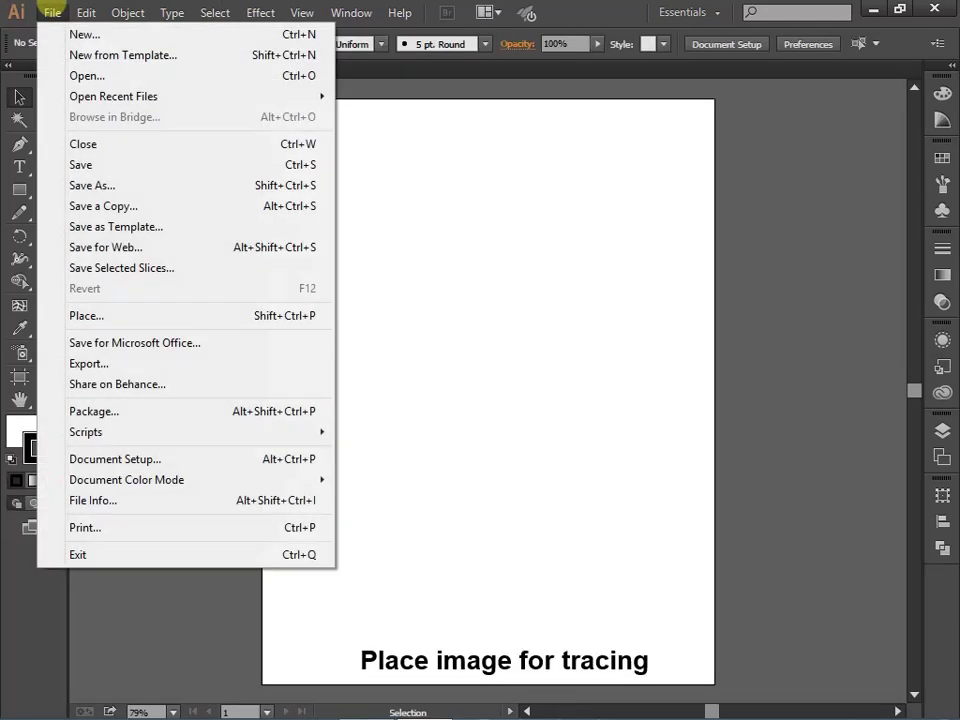
click(96, 315)
scroll(556, 235, up, 3)
click(350, 170)
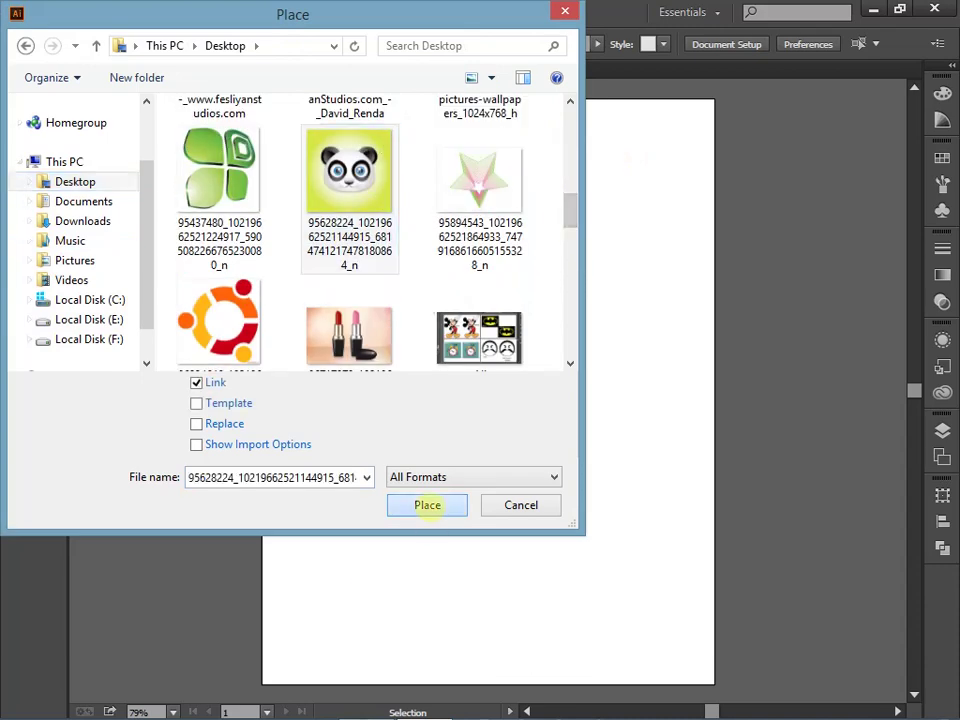
click(426, 505)
click(399, 184)
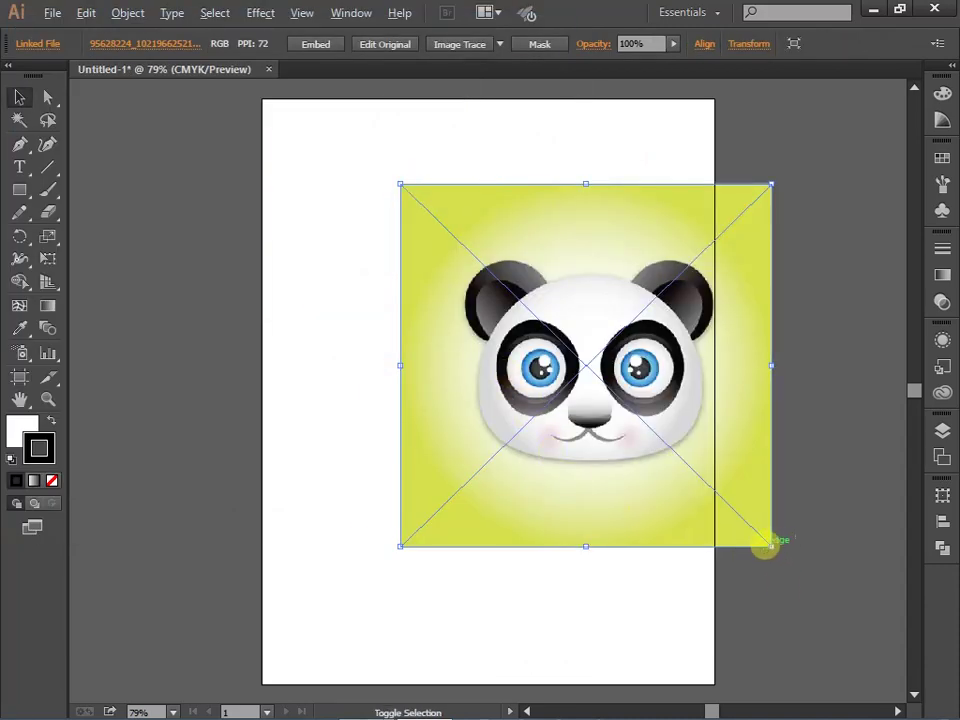
Resize the panda image, move it to the page top, fade it to about 53% opacity and lock it
mouse_move(770, 548)
mouse_down()
mouse_move(698, 494)
mouse_move(724, 504)
mouse_up()
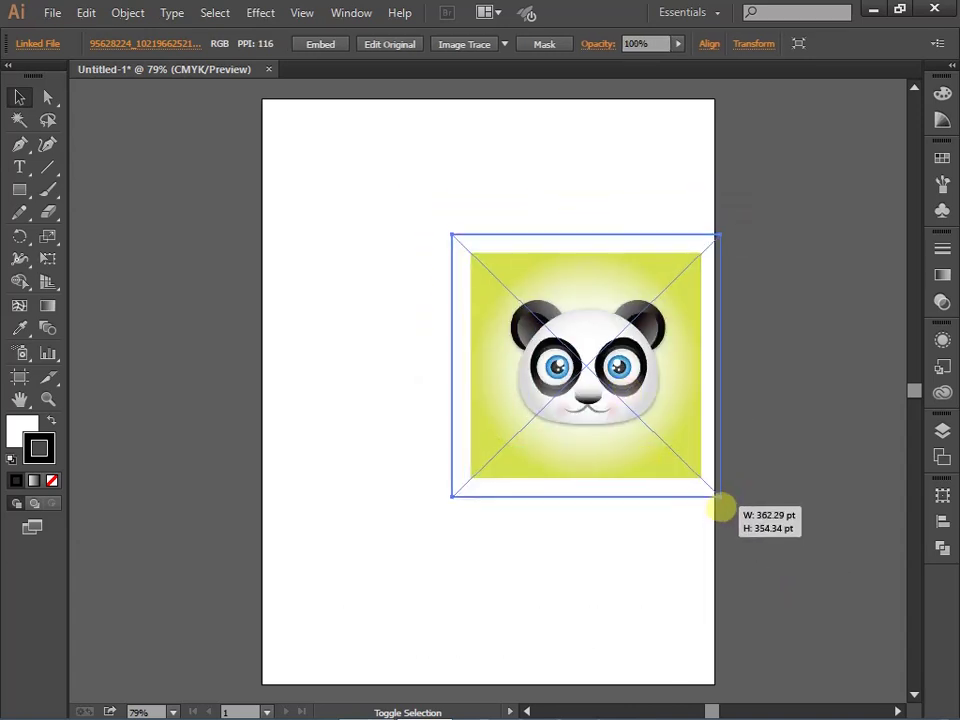
drag(645, 367, 539, 254)
drag(522, 358, 539, 366)
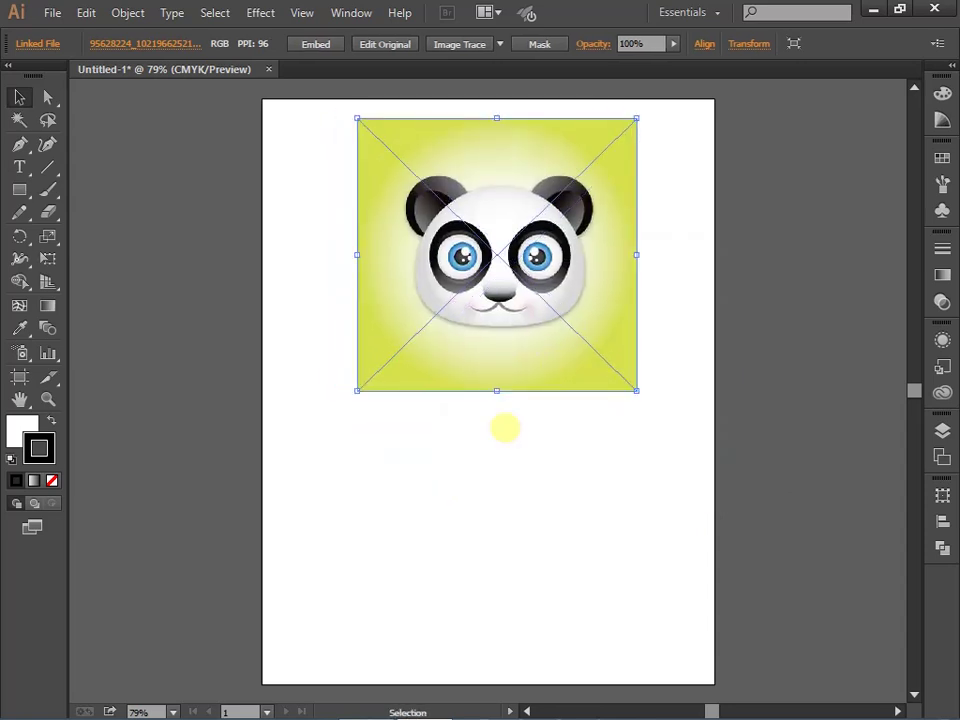
click(674, 44)
drag(678, 60, 631, 60)
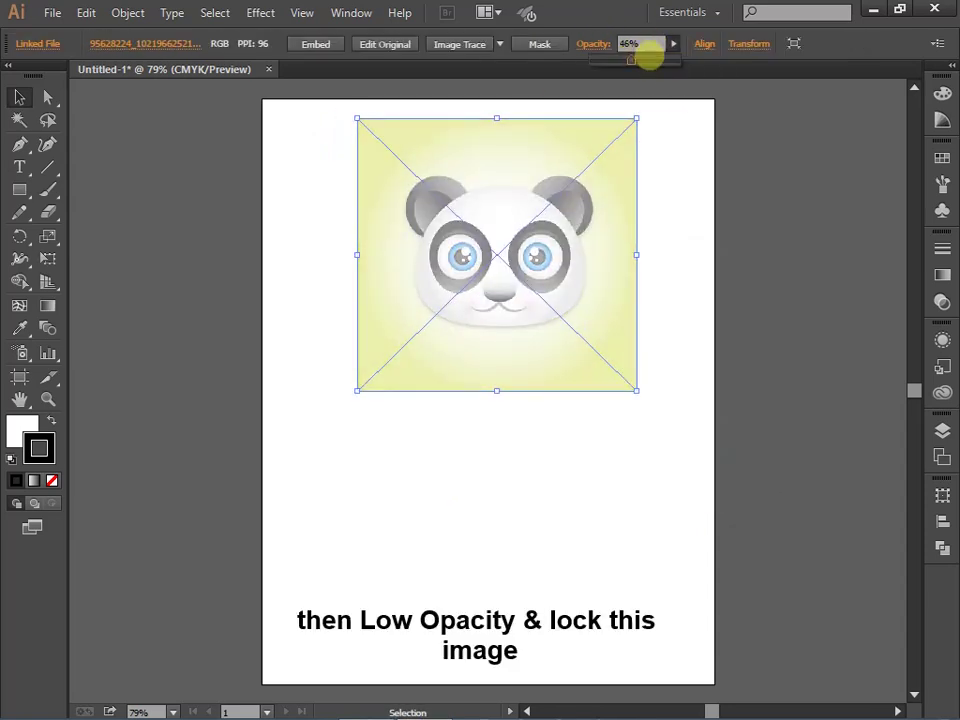
click(127, 13)
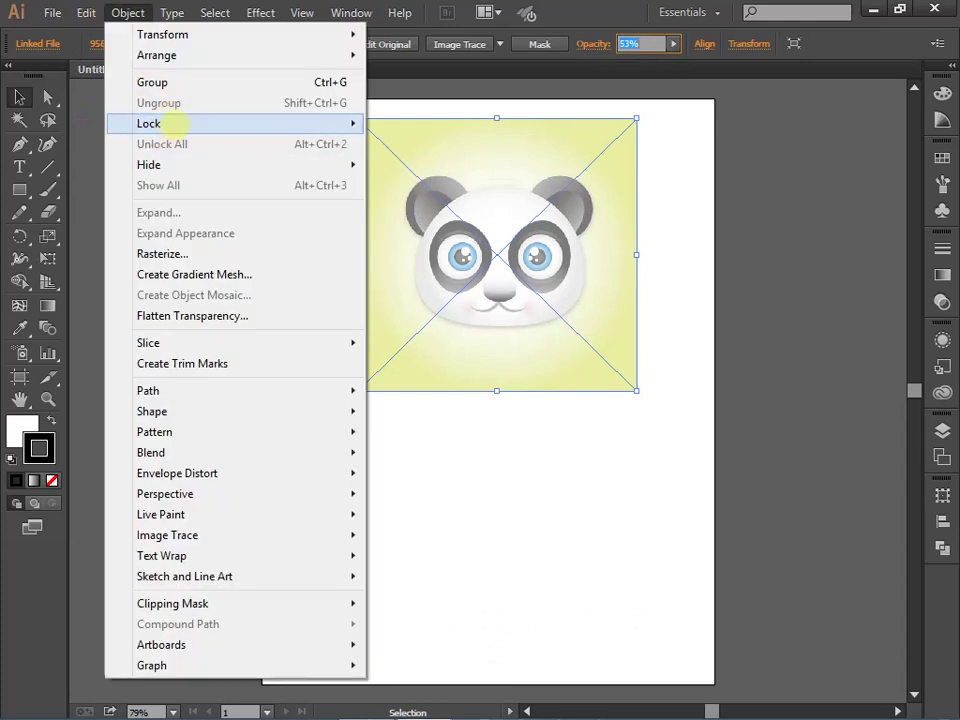
click(390, 128)
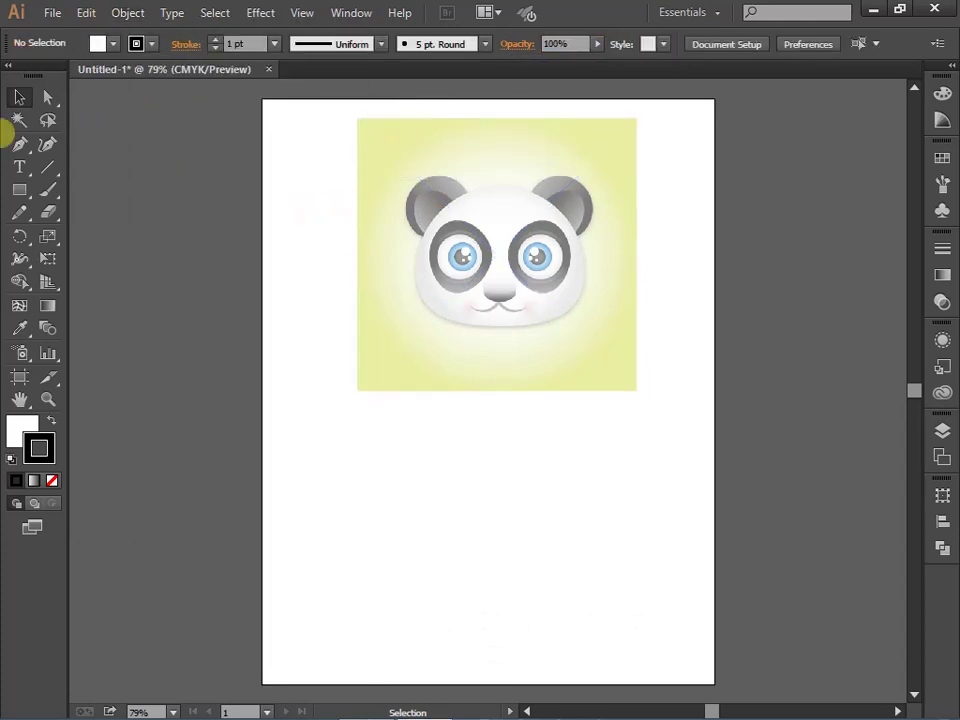
click(19, 189)
Draw a rectangle covering the whole panda image, with no fill and a black 1 pt stroke
key(ctrl+plus)
key(ctrl+plus)
scroll(493, 279, up, 3)
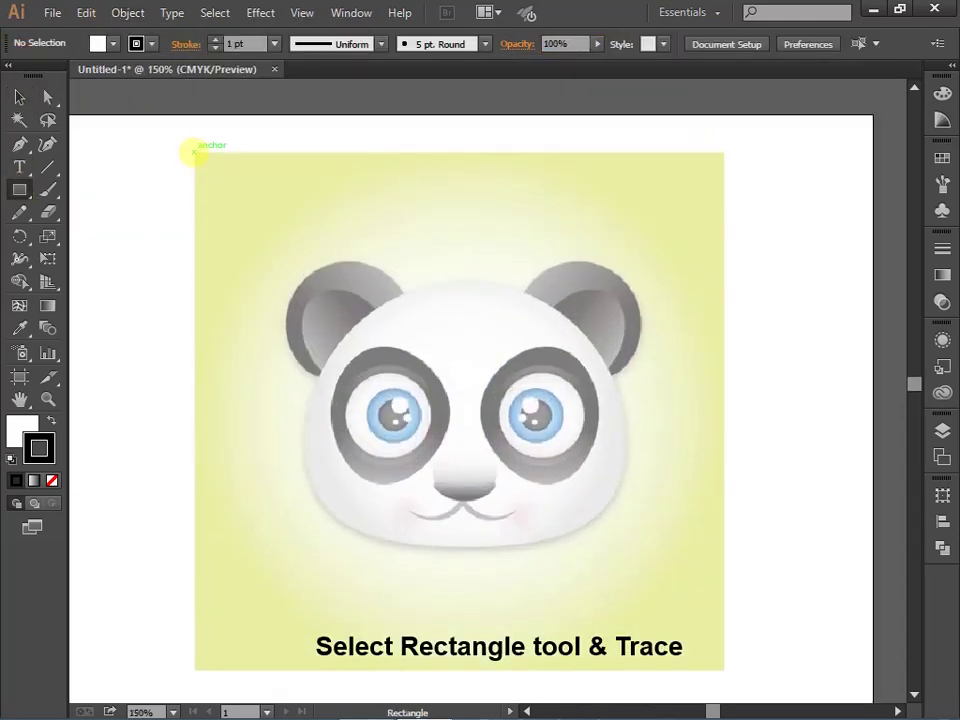
mouse_move(194, 152)
mouse_down()
mouse_move(737, 679)
mouse_move(724, 672)
mouse_up()
double_click(20, 428)
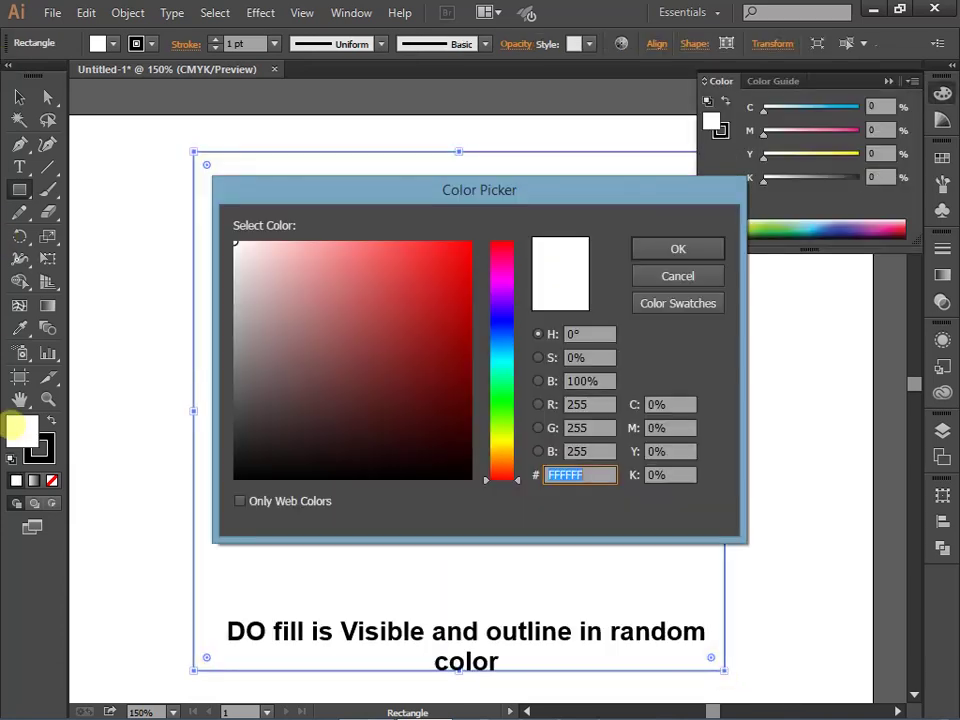
click(678, 276)
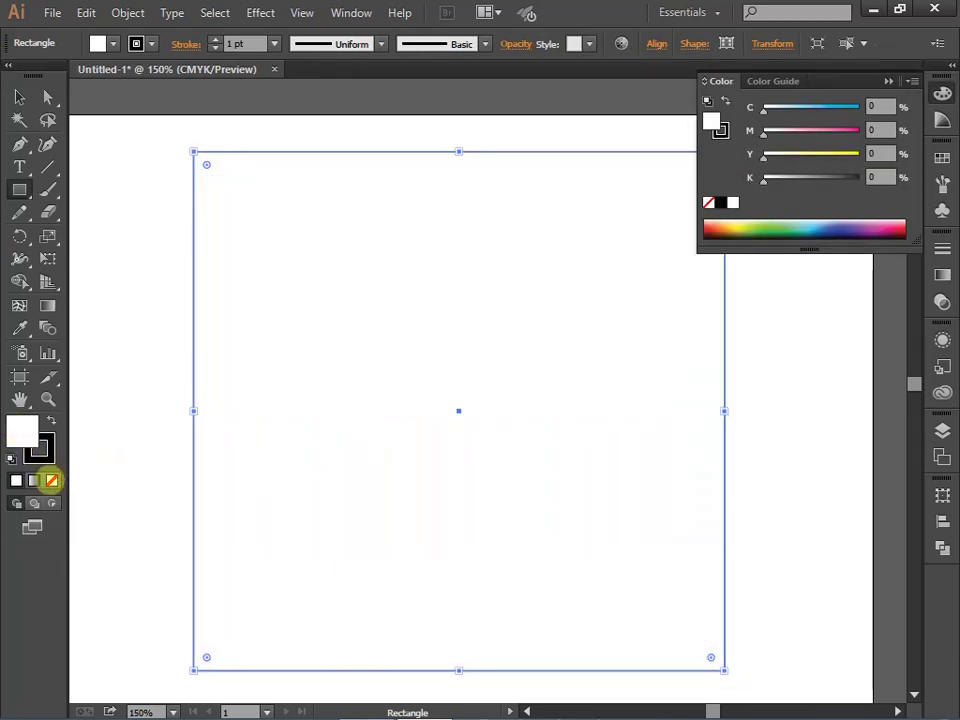
click(52, 480)
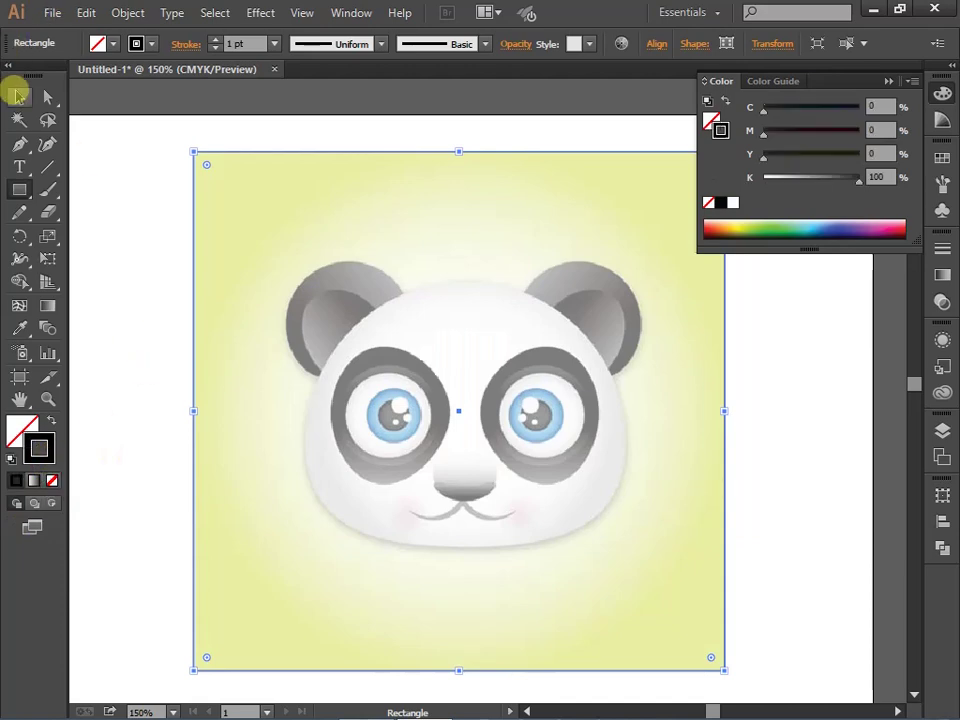
click(18, 95)
scroll(307, 423, up, 1)
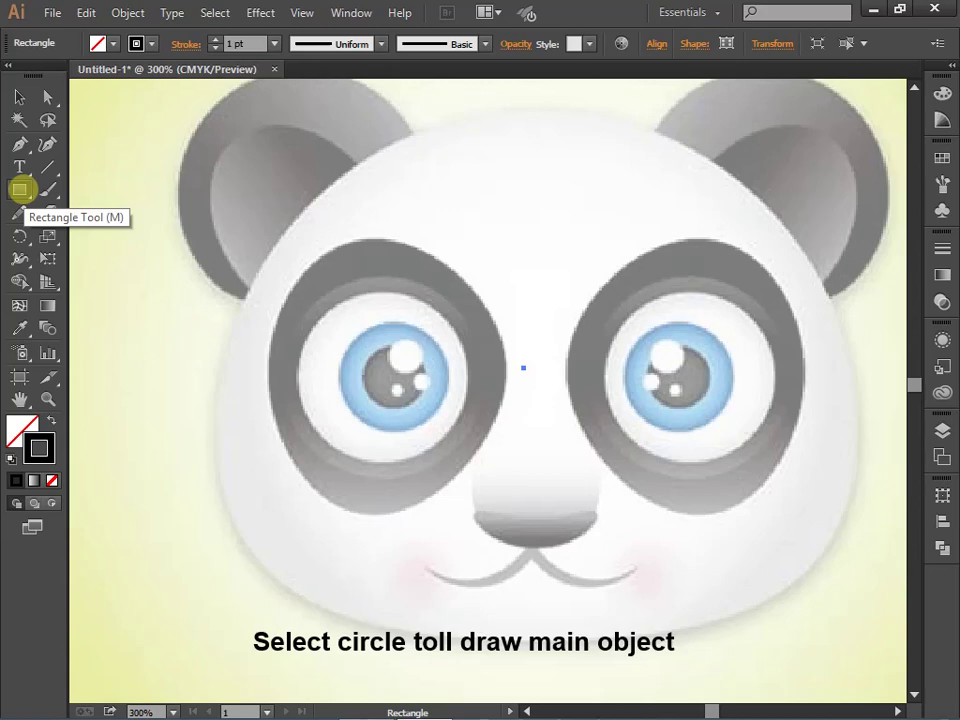
Draw an unfilled ellipse over the face, then stretch its top, left and bottom to the head's edges
click(19, 189)
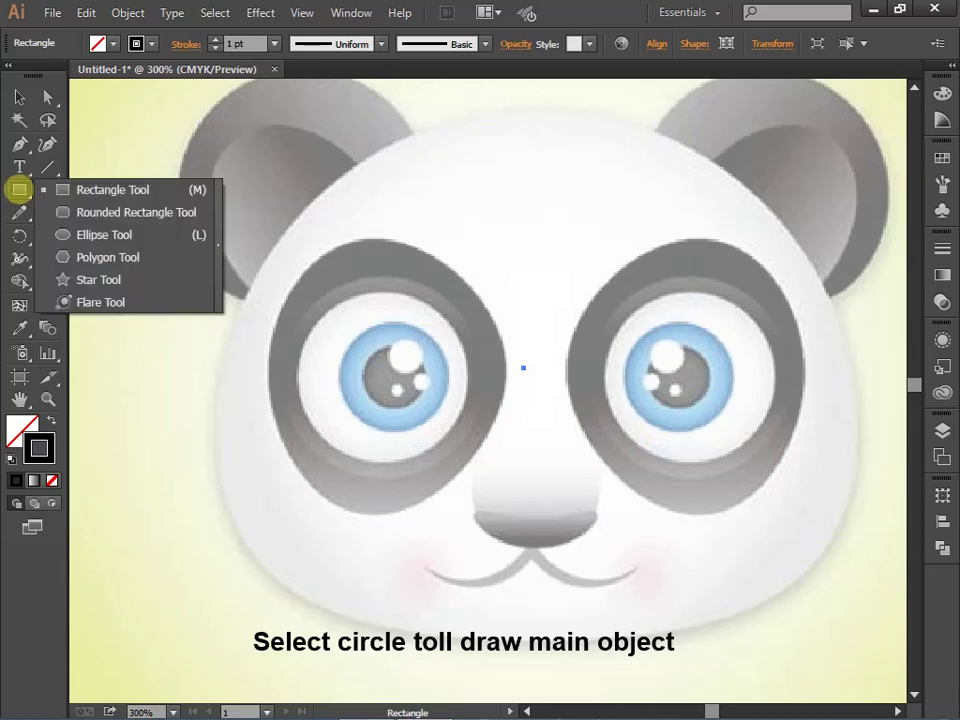
click(104, 234)
drag(332, 222, 857, 646)
key(v)
drag(583, 222, 579, 110)
drag(332, 378, 219, 398)
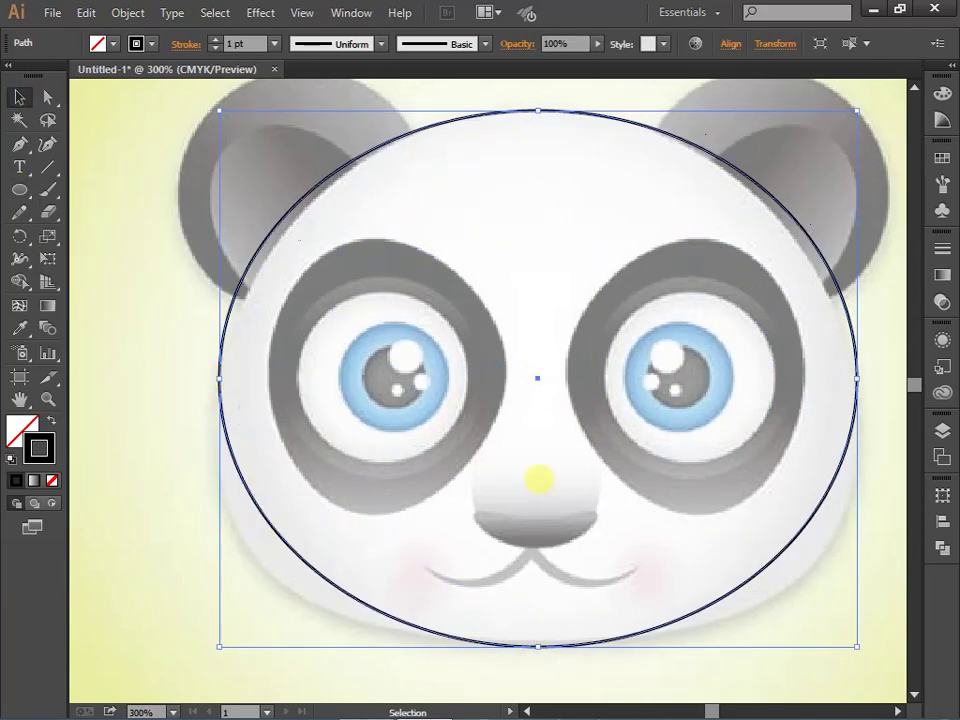
key(ctrl+equal)
scroll(650, 520, down, 5)
scroll(600, 456, up, 2)
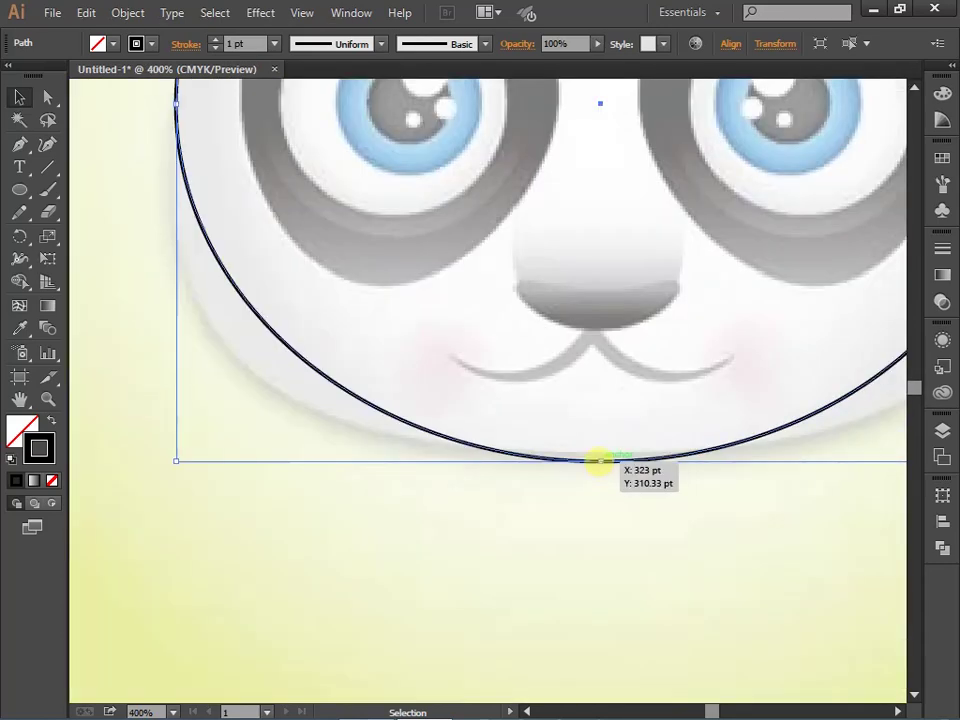
key(ctrl+minus)
key(ctrl+minus)
key(ctrl+minus)
drag(490, 426, 136, 440)
Move the head outline's bottom anchor and handles so the curve fits the panda's flatter chin
click(47, 97)
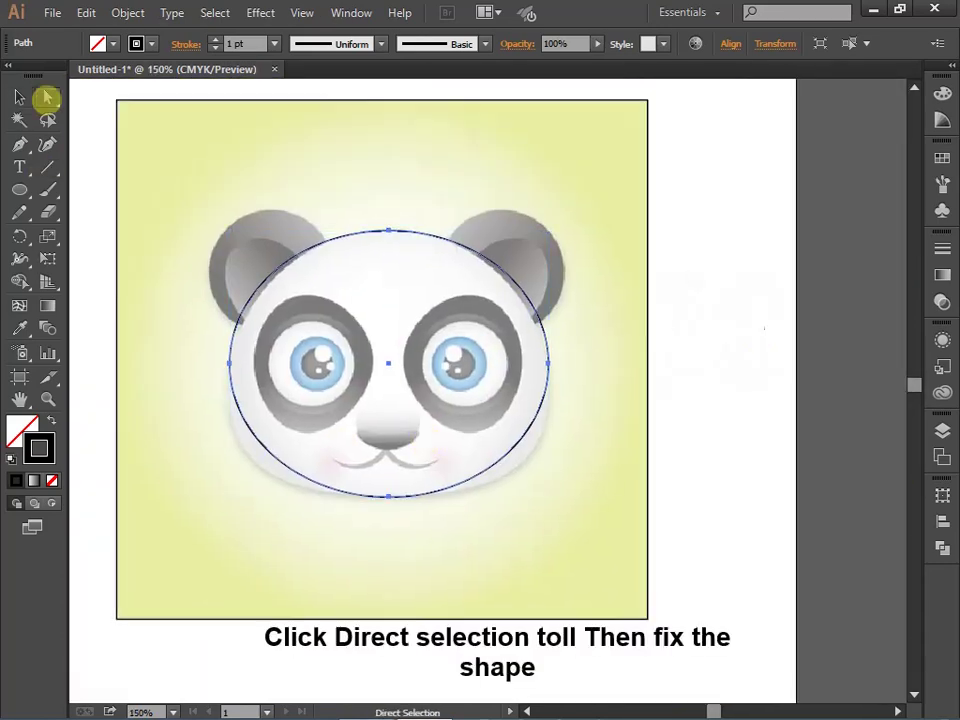
drag(388, 506, 388, 496)
key(ctrl+equal)
key(ctrl+equal)
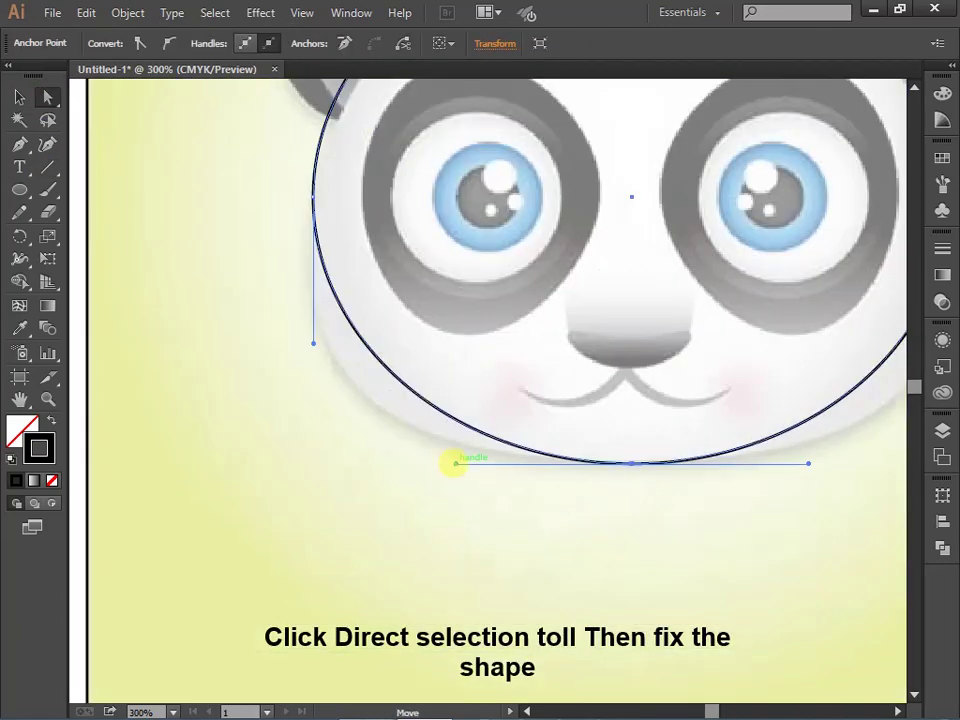
drag(456, 461, 323, 455)
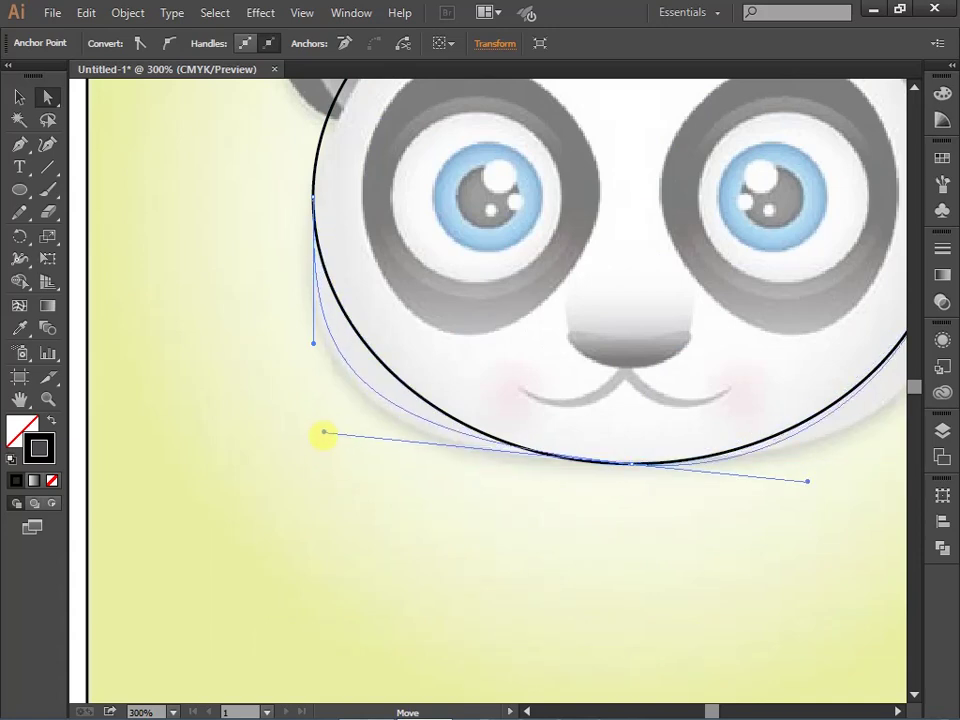
drag(701, 412, 384, 439)
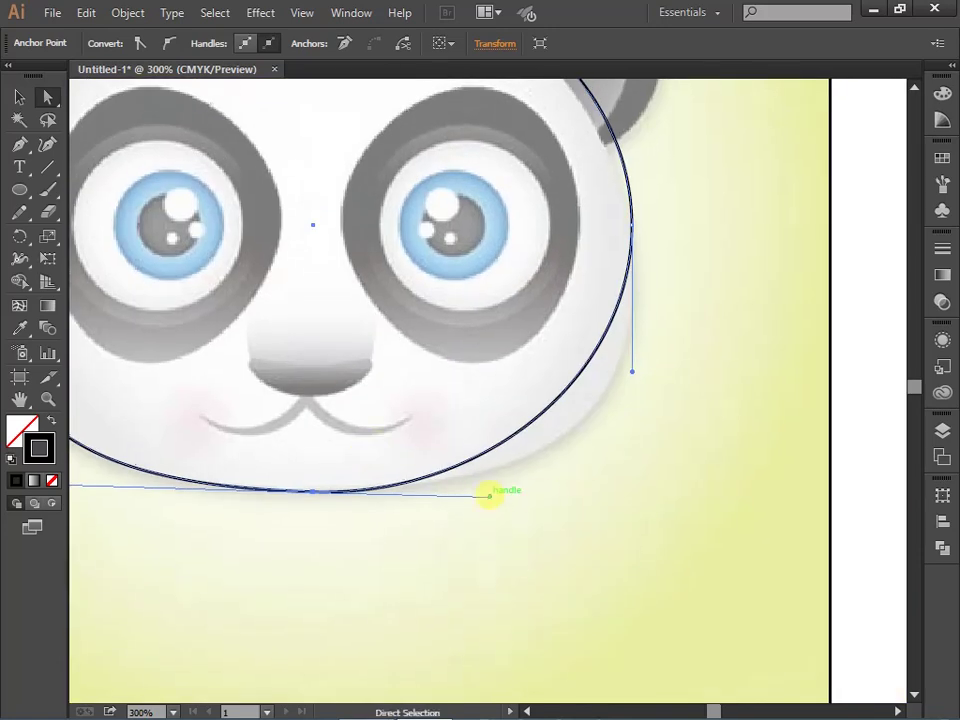
drag(489, 495, 610, 492)
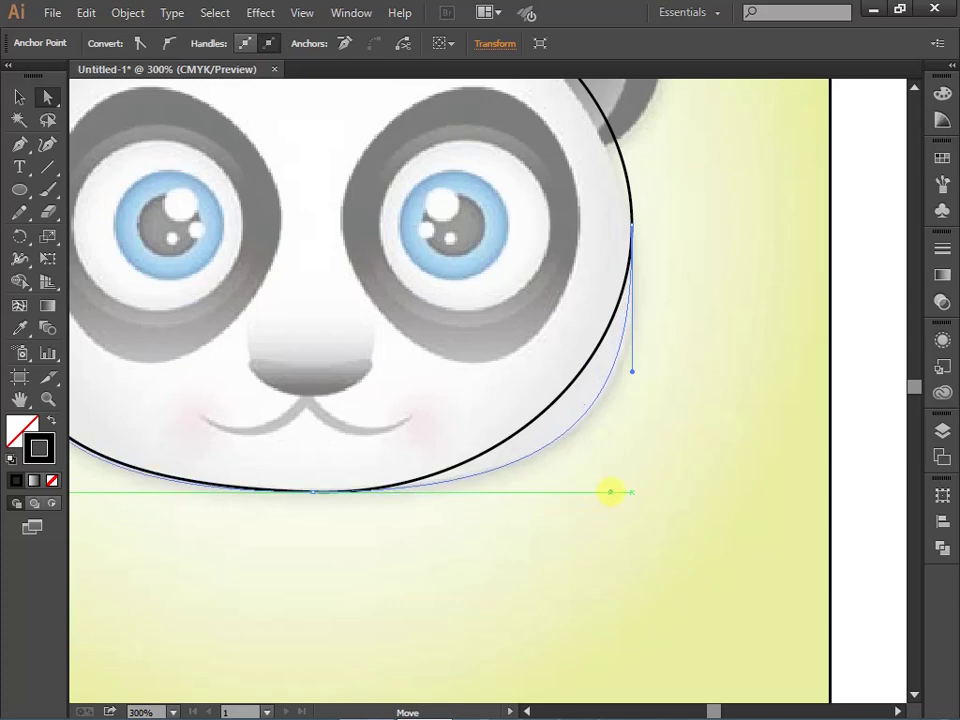
scroll(500, 420, up, 5)
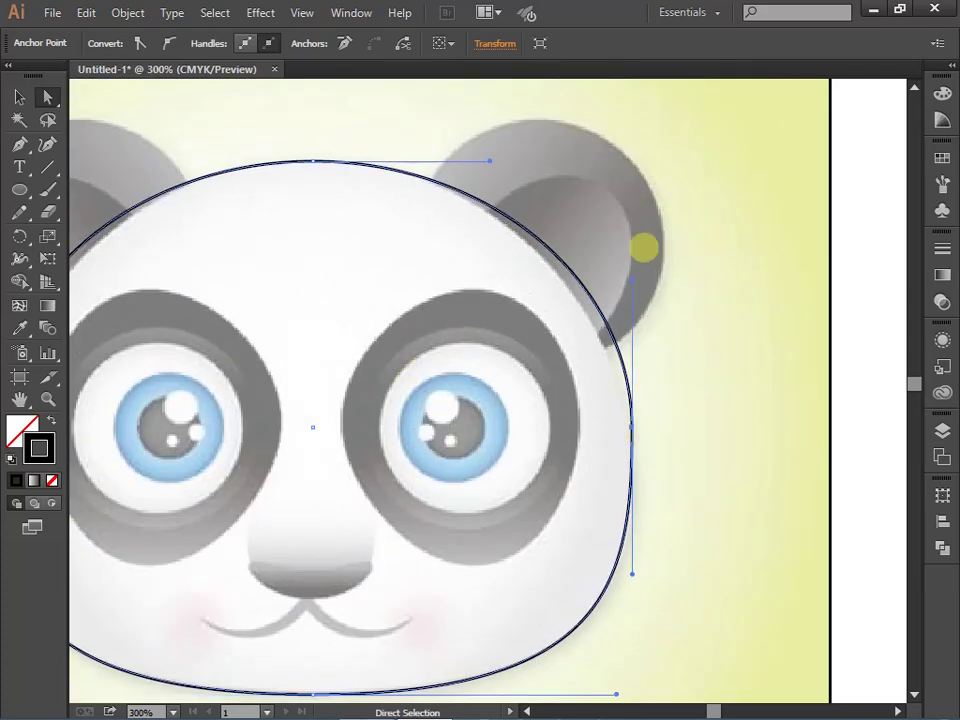
drag(634, 279, 608, 274)
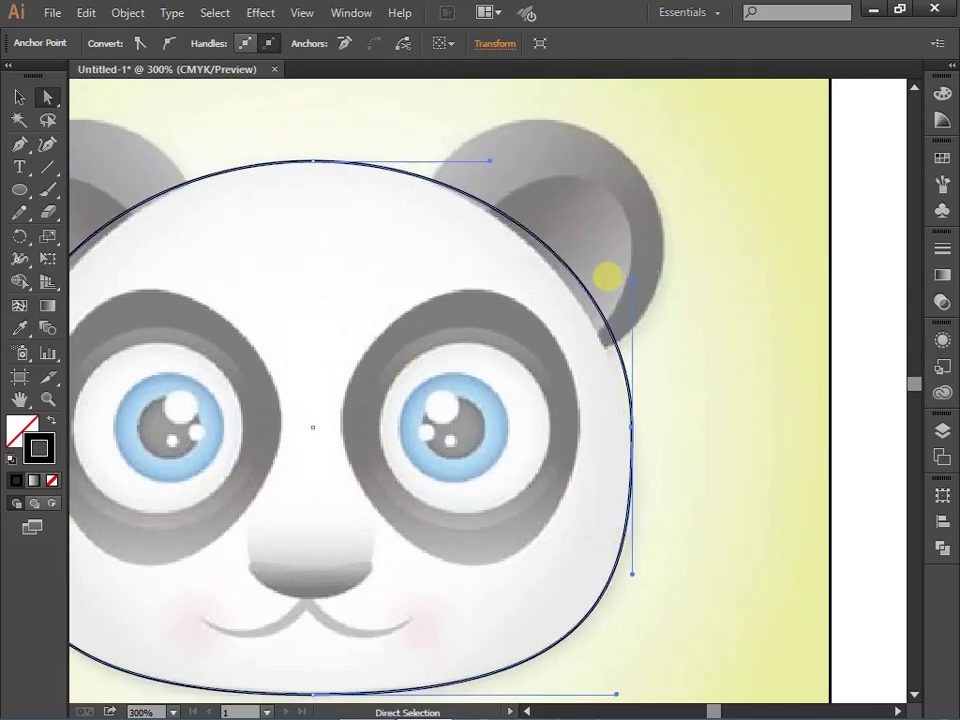
Refine the curve at the head outline's right edge with the Anchor Point tool
click(19, 144)
click(120, 212)
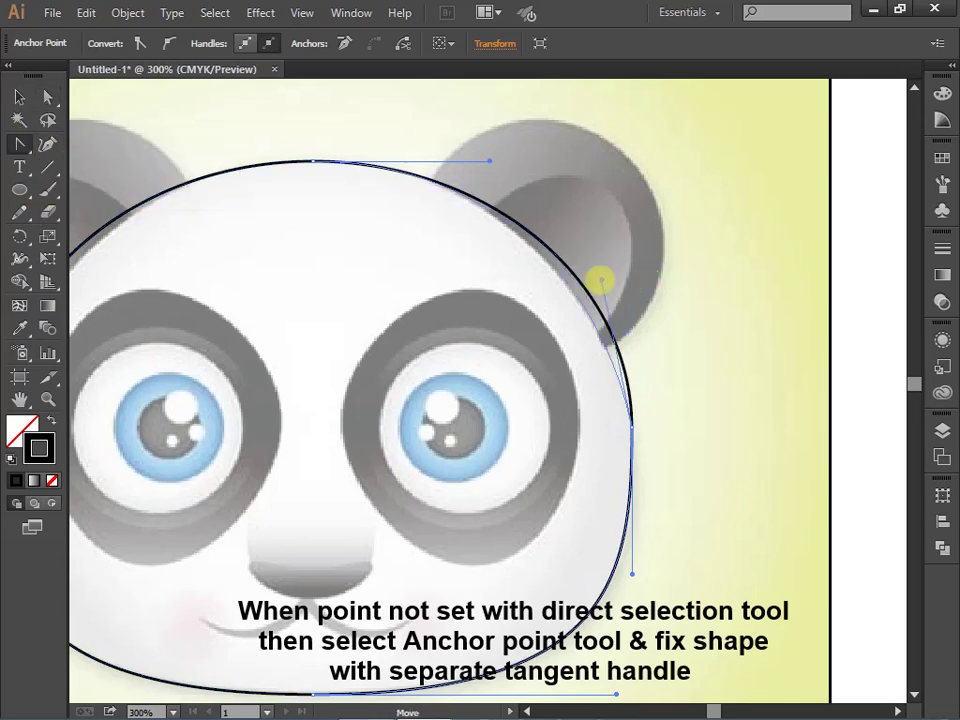
scroll(632, 430, up, 3)
scroll(632, 432, up, 2)
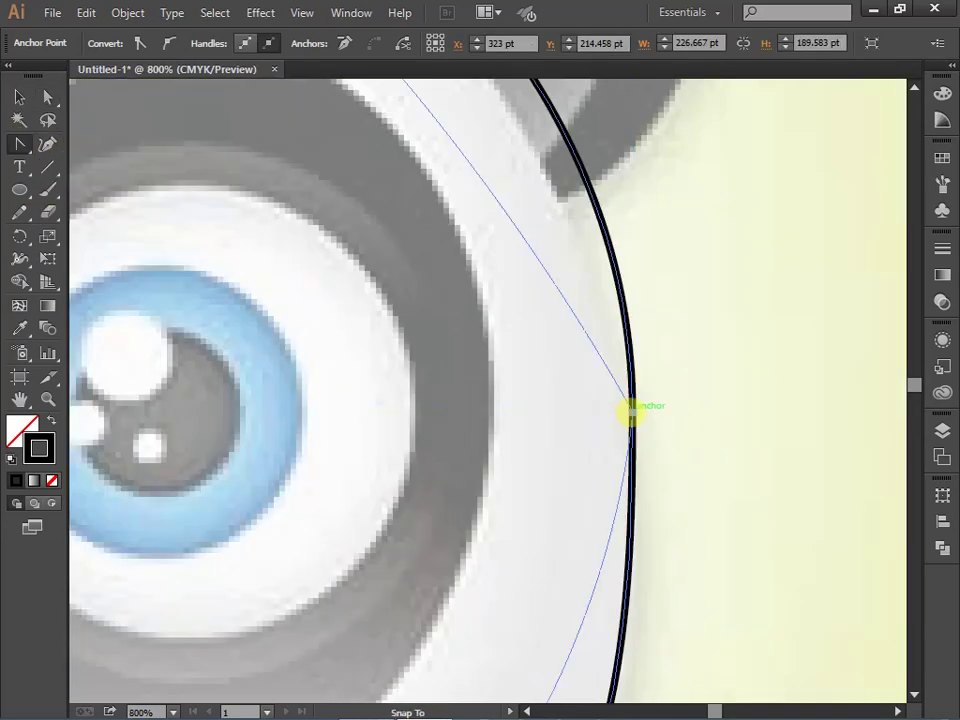
drag(632, 410, 628, 411)
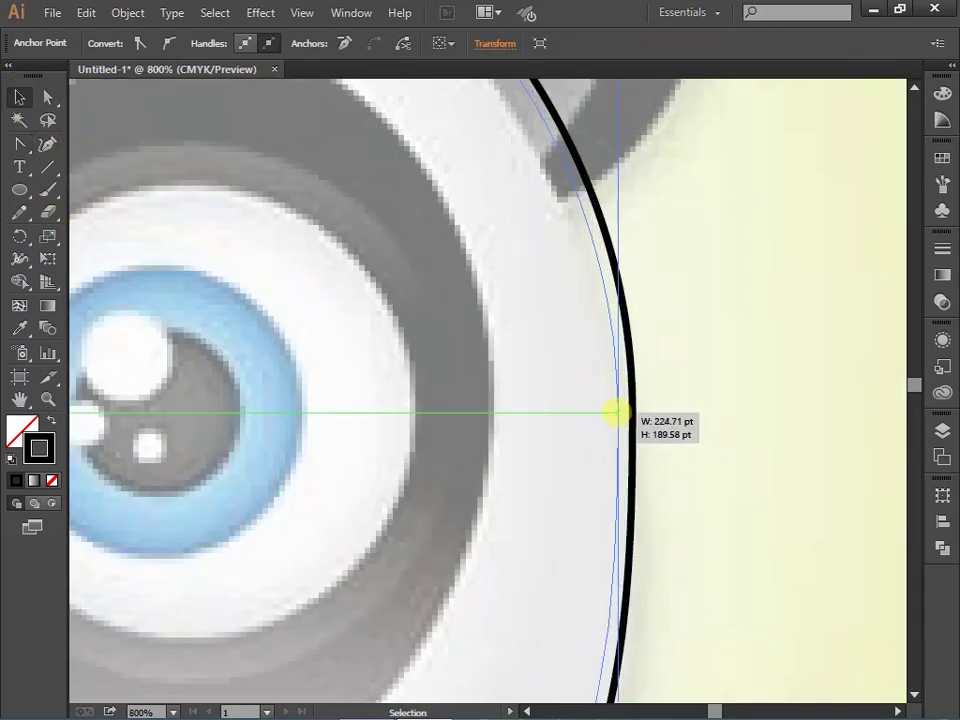
scroll(555, 446, down, 2)
scroll(507, 590, down, 2)
scroll(507, 590, up, 1)
Reshape the head's lower-right curve and bulge its right side slightly outward
click(19, 143)
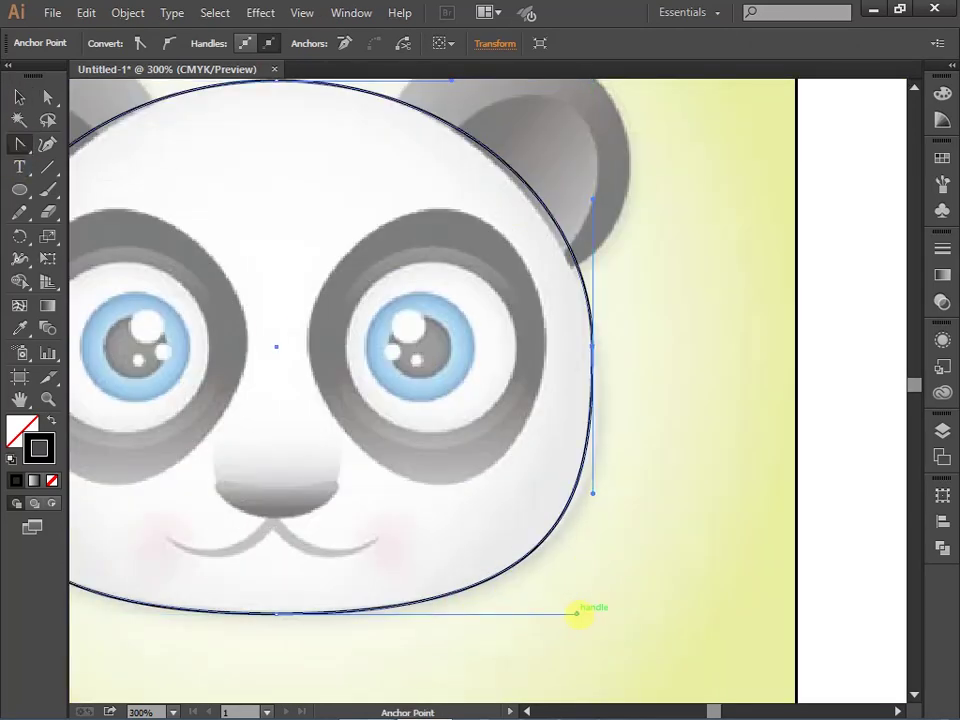
drag(577, 613, 601, 602)
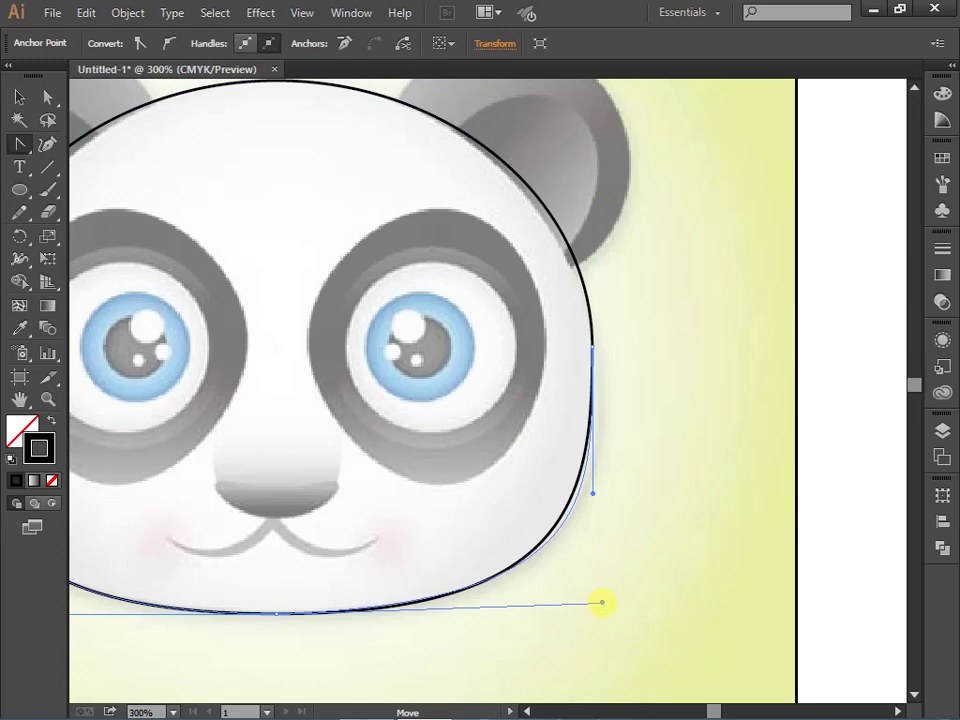
drag(604, 602, 604, 602)
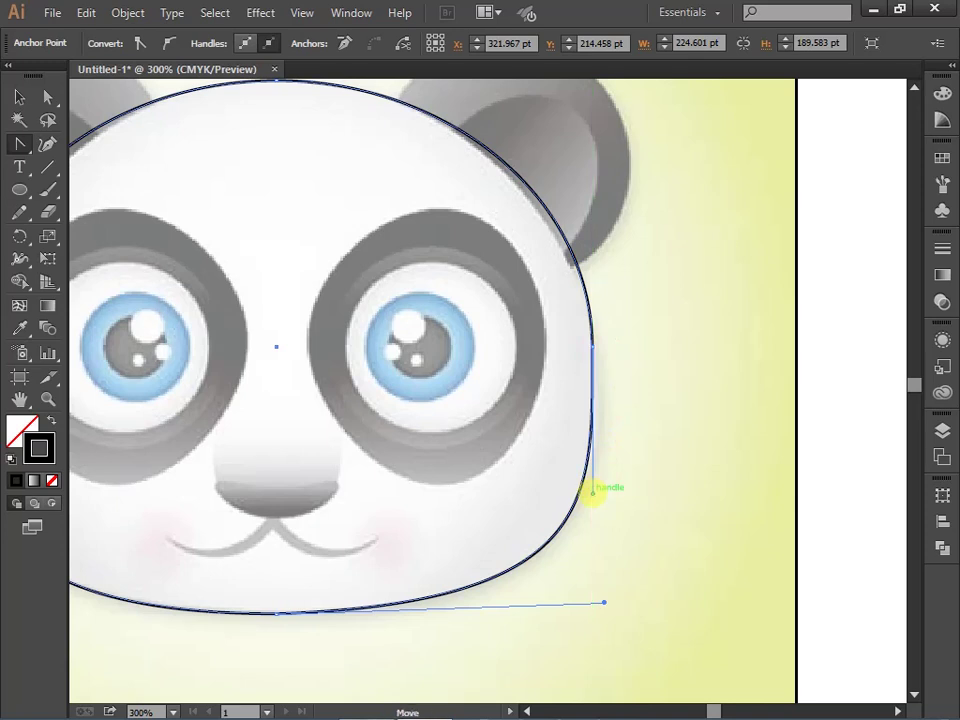
drag(592, 492, 598, 492)
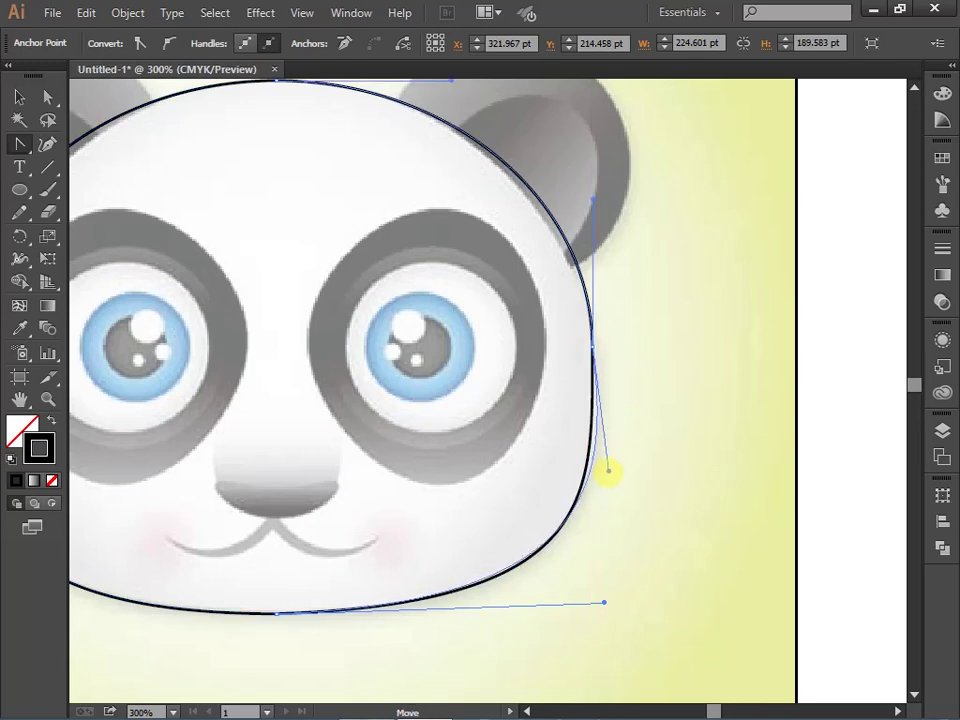
drag(607, 474, 607, 474)
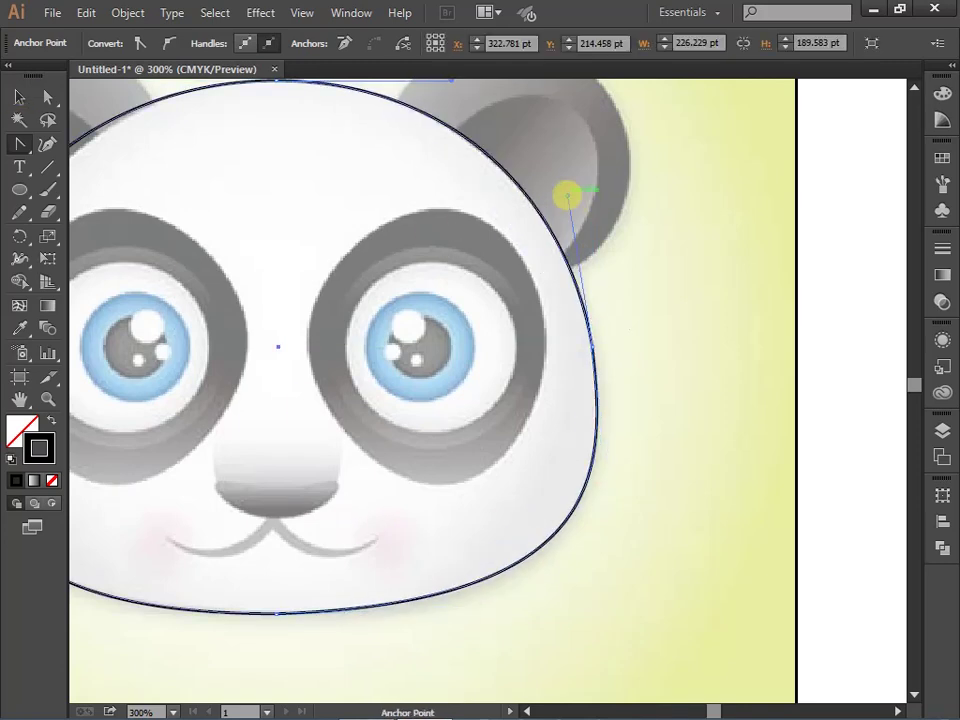
Round the corner at the head's left-side anchor, then deselect the outline
drag(566, 197, 723, 297)
drag(337, 545, 337, 612)
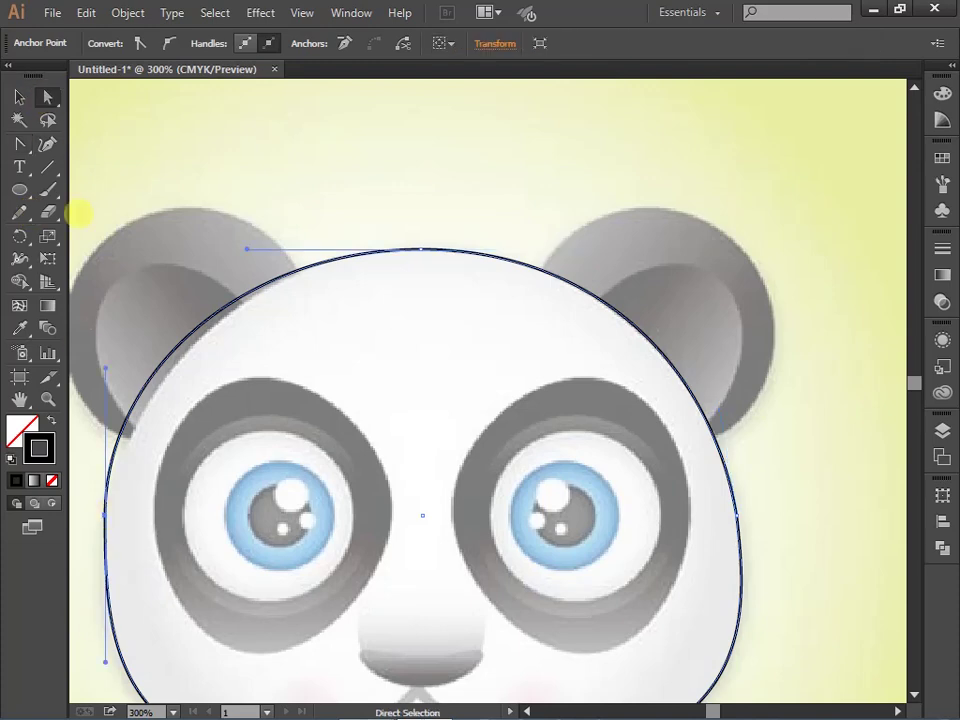
scroll(70, 541, up, 2)
scroll(70, 541, up, 1)
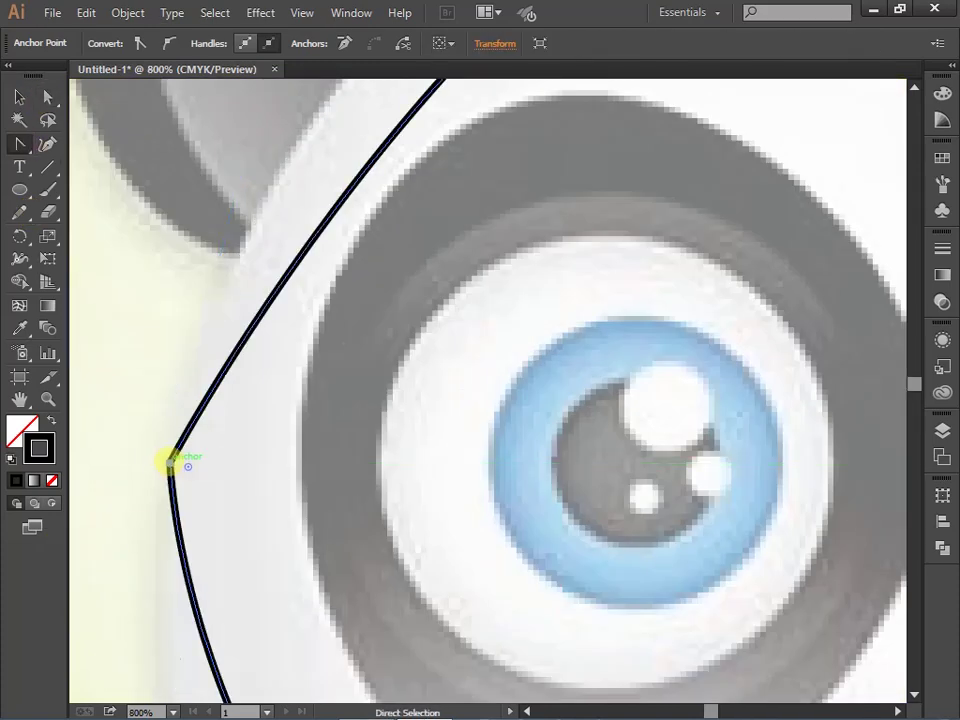
click(47, 96)
drag(342, 484, 455, 498)
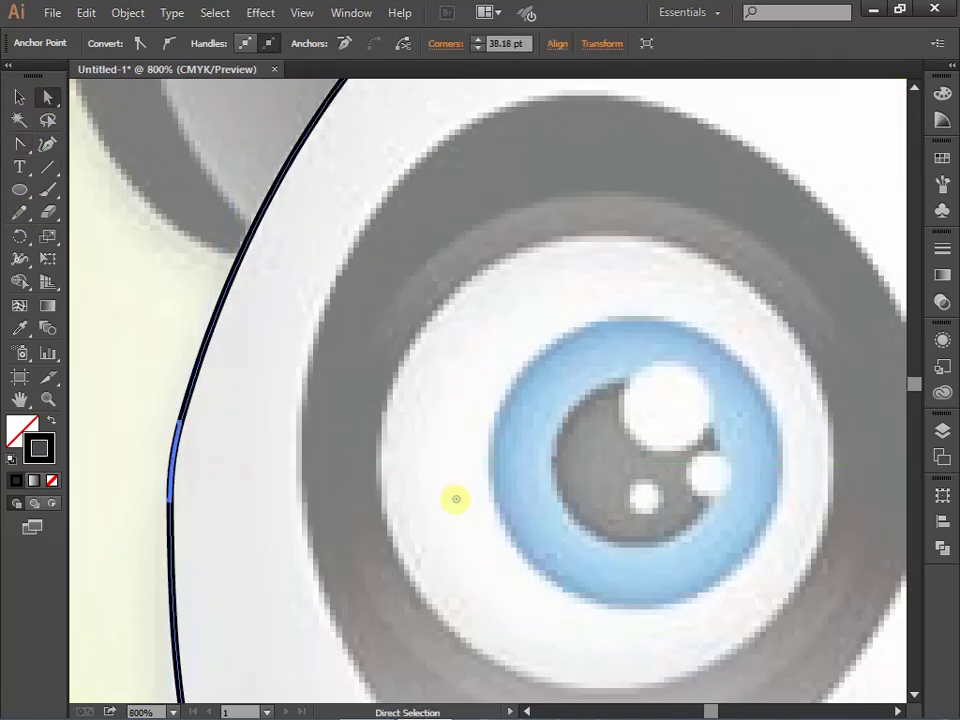
scroll(648, 524, down, 1)
drag(638, 510, 75, 467)
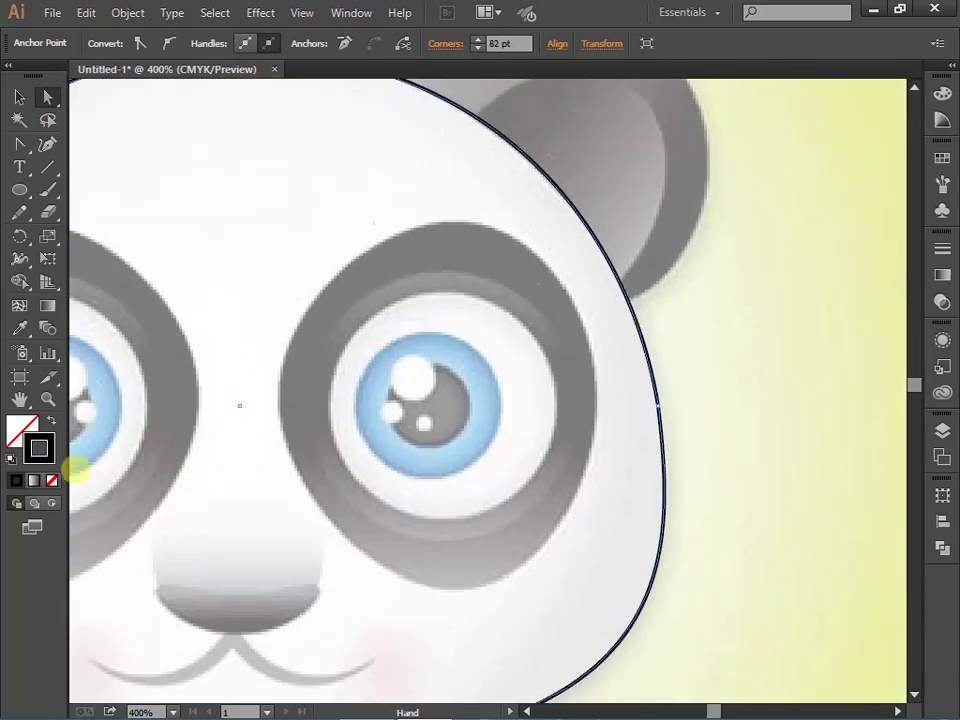
scroll(75, 467, down, 1)
click(175, 593)
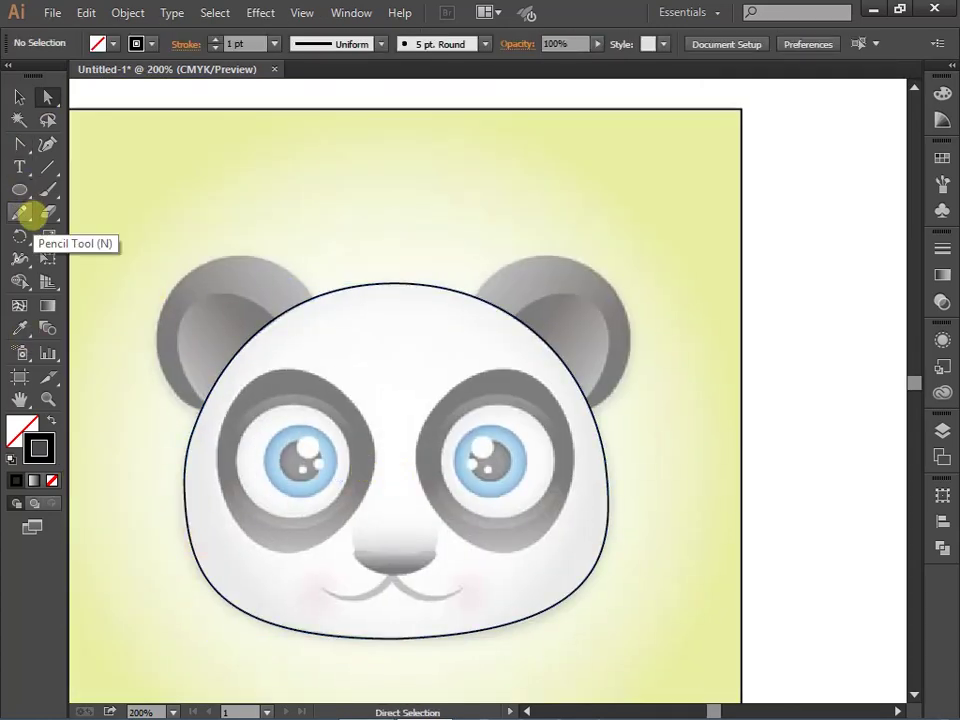
Draw a circle over the left ear and stretch its sides to match the ear's edges
click(19, 189)
drag(248, 268, 161, 398)
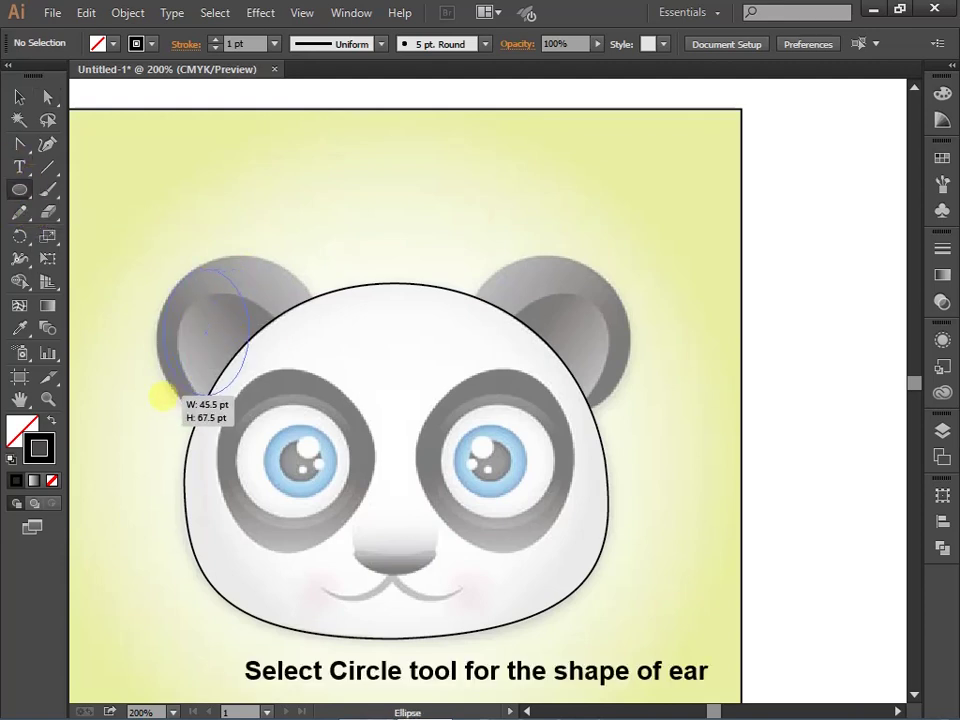
click(19, 97)
mouse_move(248, 333)
mouse_down()
mouse_move(273, 297)
mouse_move(320, 262)
mouse_up()
drag(241, 268, 241, 256)
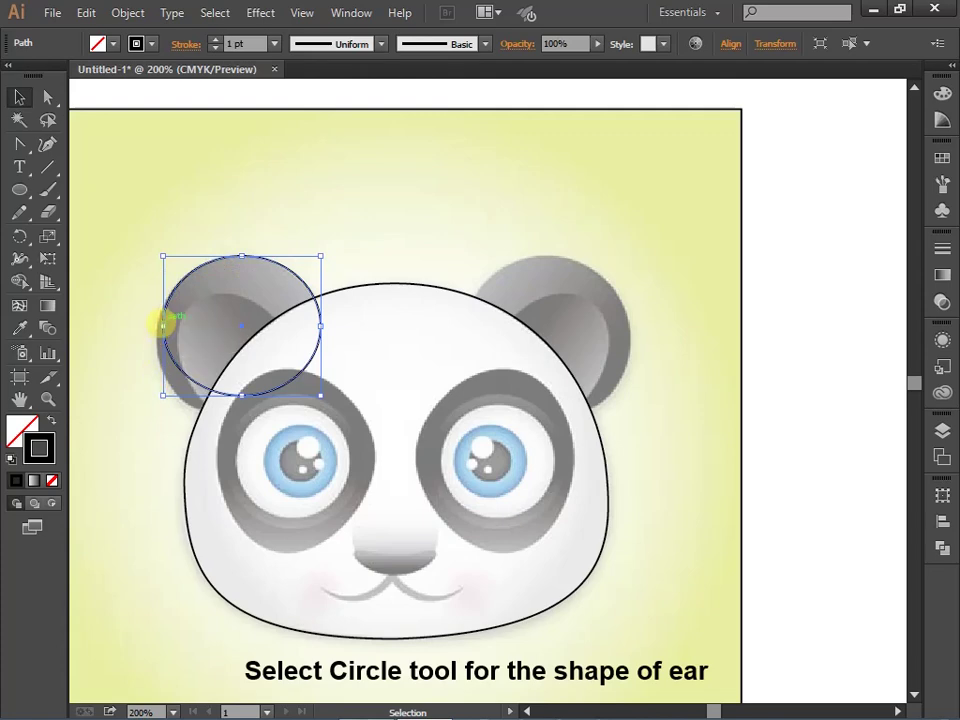
drag(161, 324, 161, 326)
scroll(185, 385, up, 3)
drag(355, 396, 360, 484)
drag(110, 225, 105, 225)
scroll(450, 220, up, 3)
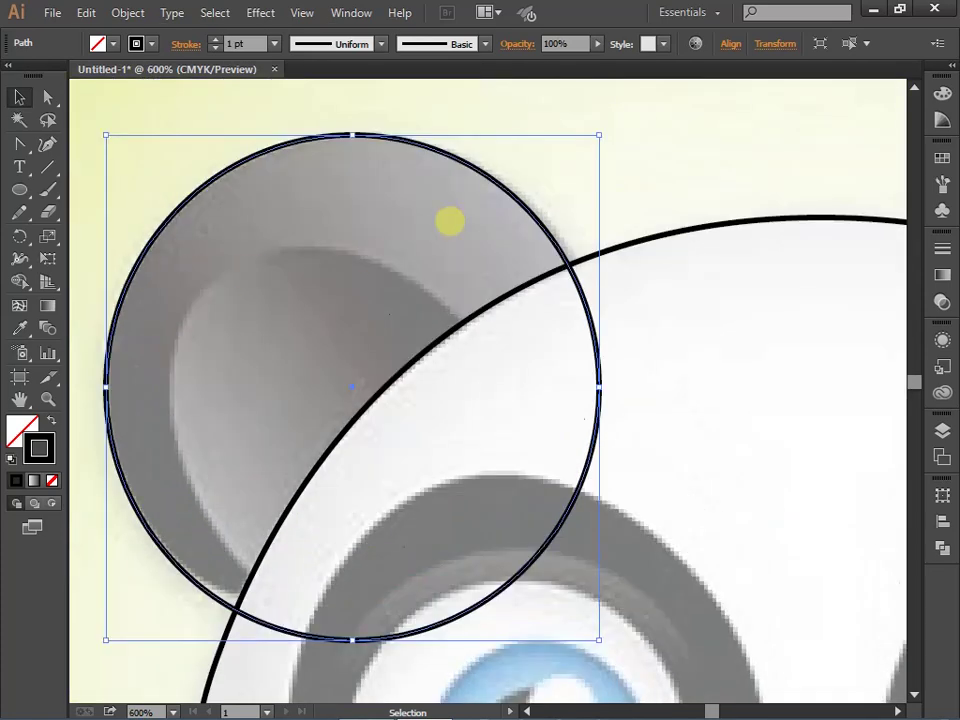
drag(598, 386, 608, 386)
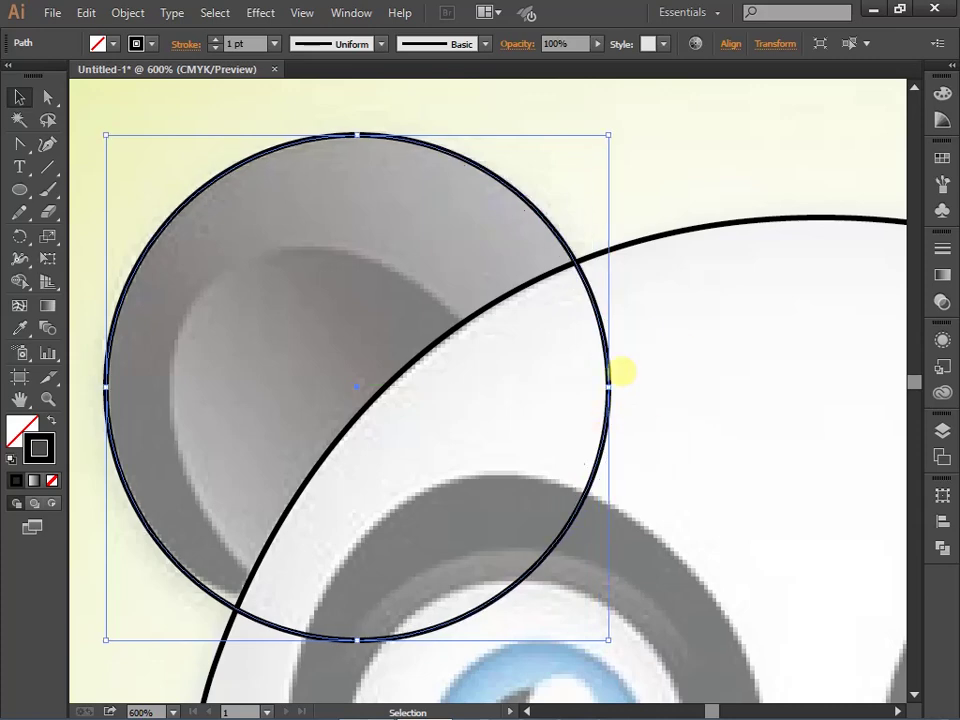
Send the ear circle to the back using the right-click Arrange menu
right_click(611, 386)
click(513, 628)
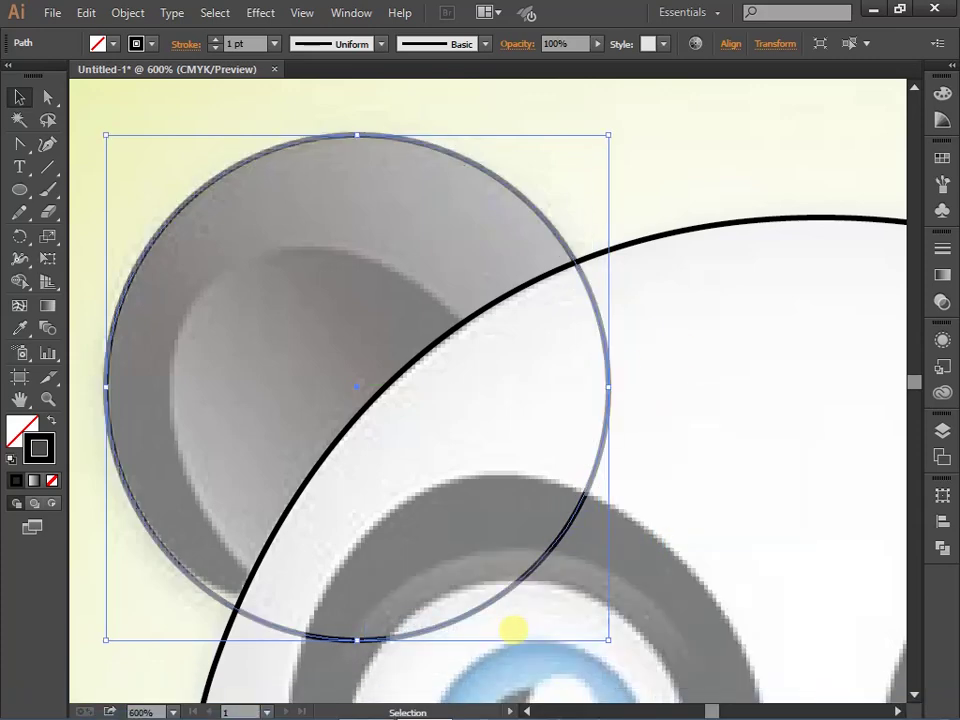
click(694, 212)
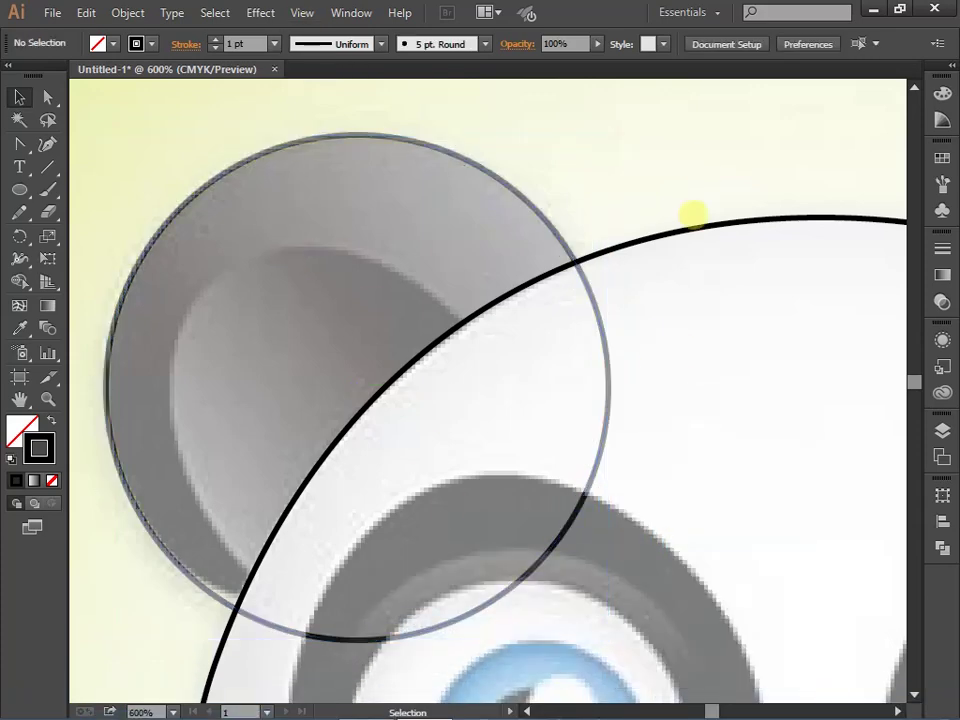
click(690, 232)
click(519, 204)
scroll(519, 204, down, 1)
right_click(306, 208)
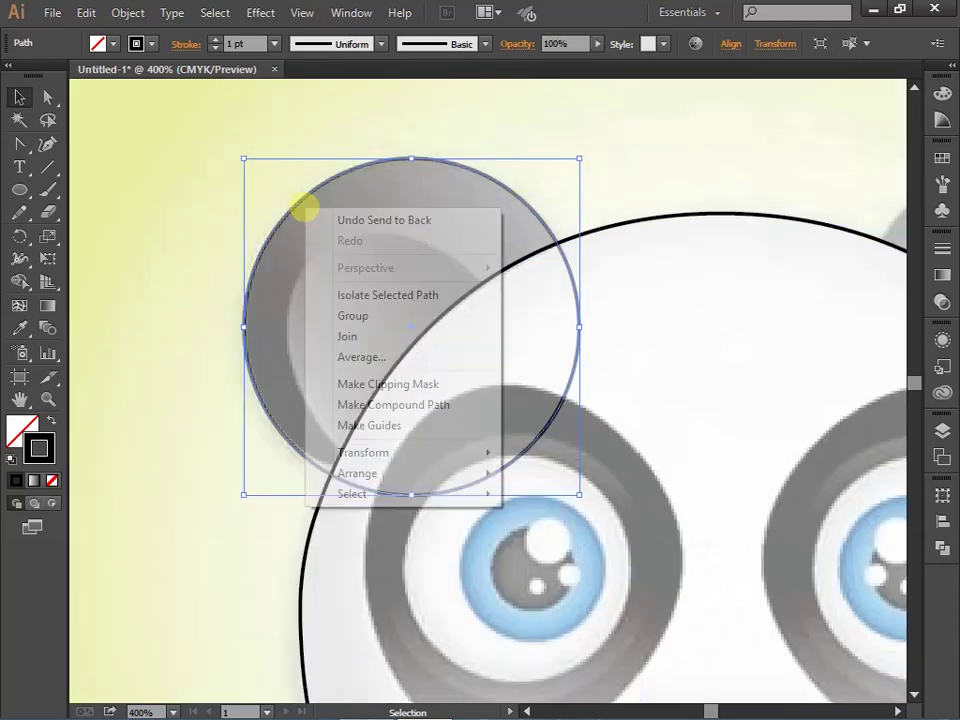
click(210, 364)
click(210, 364)
Reselect the ear circle and move it behind the head outline
scroll(241, 407, down, 1)
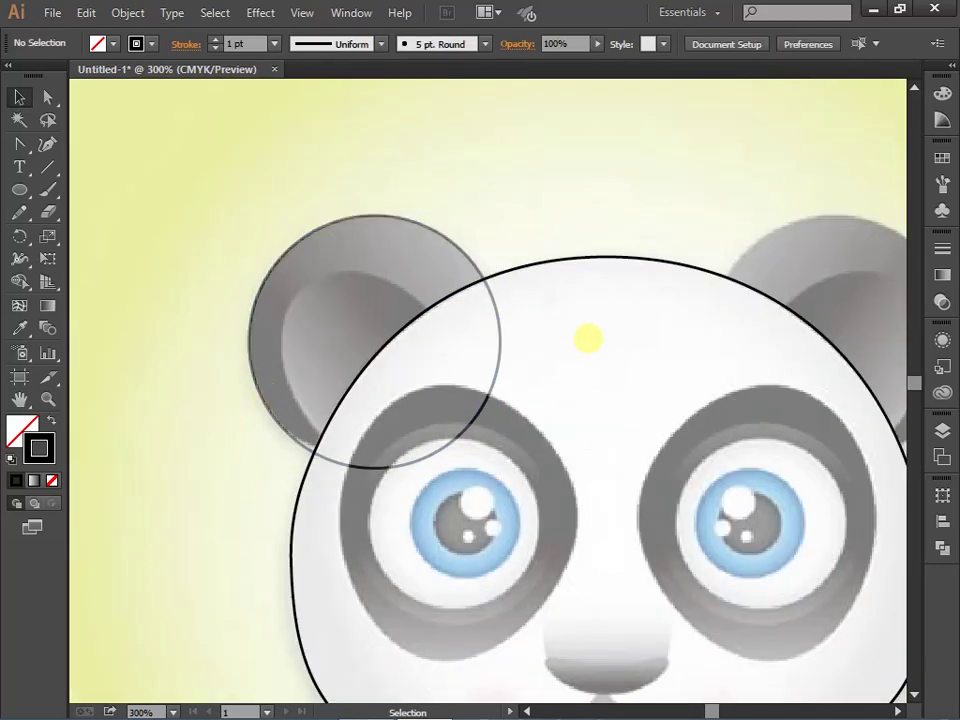
right_click(342, 219)
click(347, 216)
right_click(347, 216)
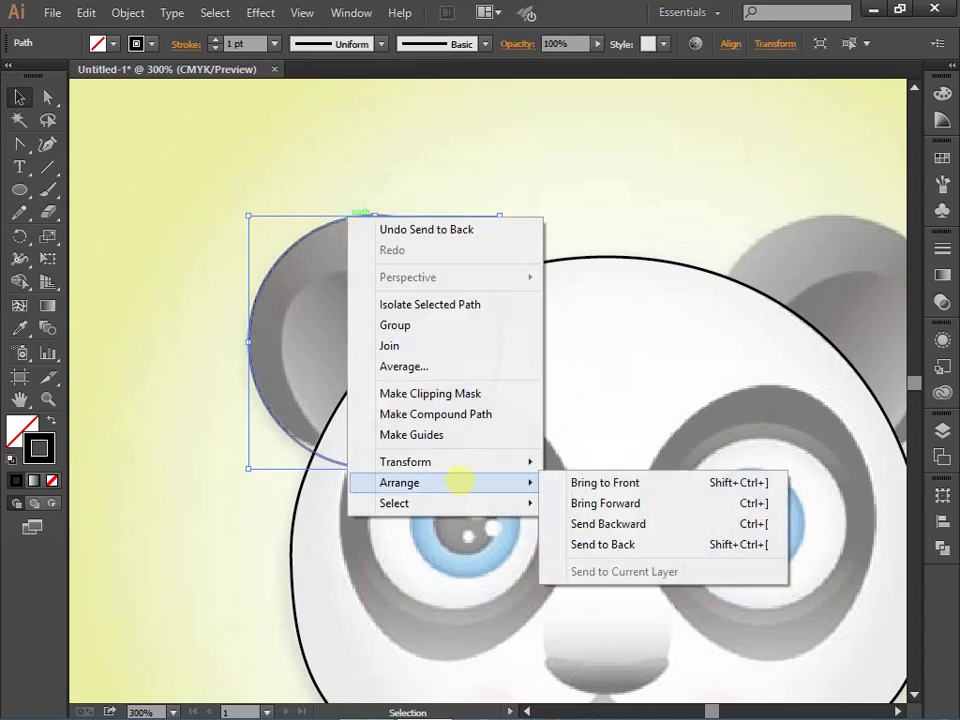
click(600, 522)
scroll(323, 452, up, 5)
scroll(323, 452, down, 4)
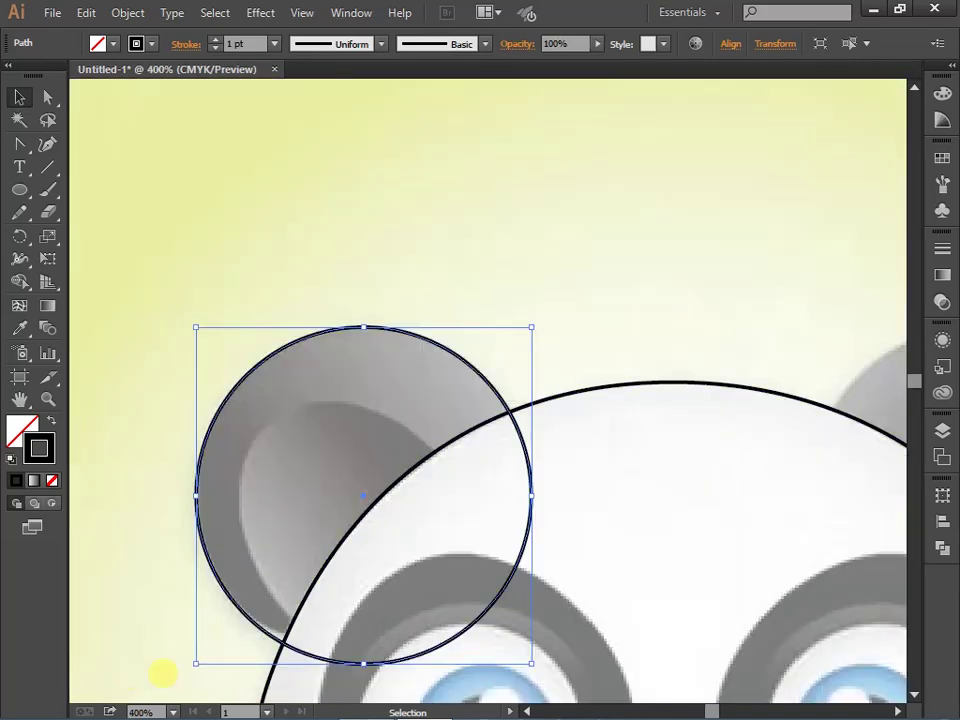
scroll(163, 675, up, 3)
click(148, 647)
Adjust the ear circle's bottom anchor handle to reshape its lower curve, then deselect everything
key(a)
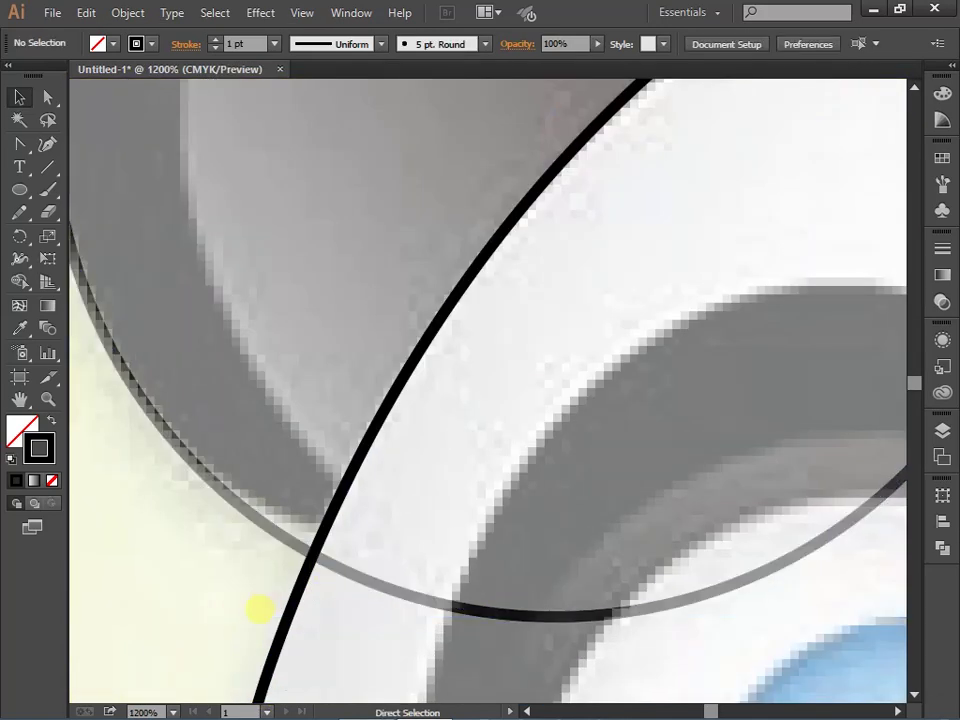
scroll(378, 577, down, 1)
scroll(576, 583, down, 1)
scroll(639, 426, down, 1)
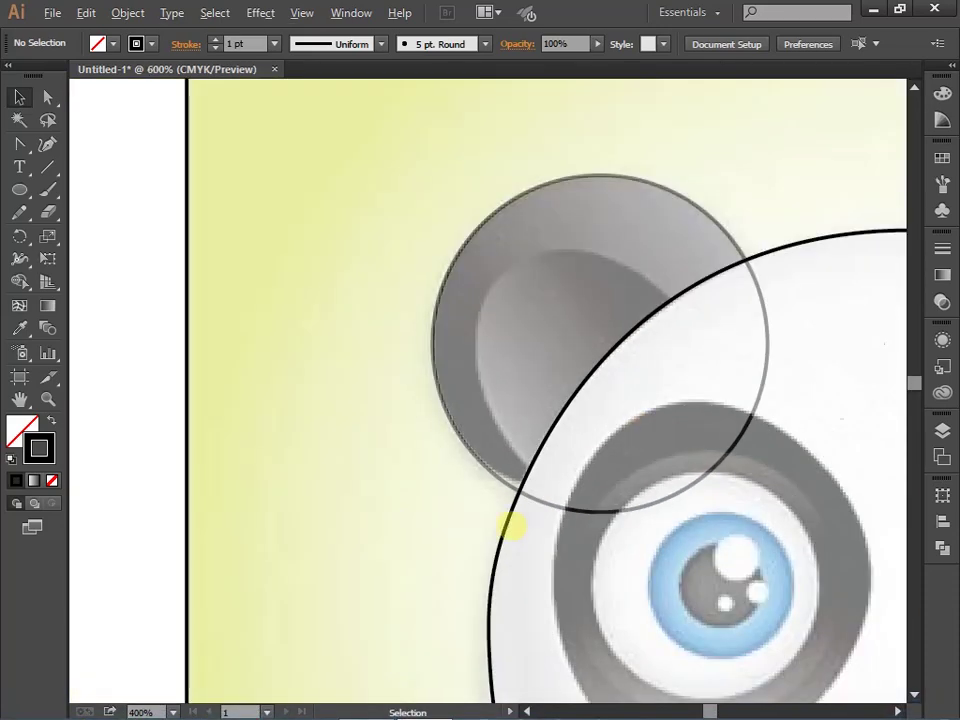
scroll(510, 523, up, 2)
click(567, 451)
key(a)
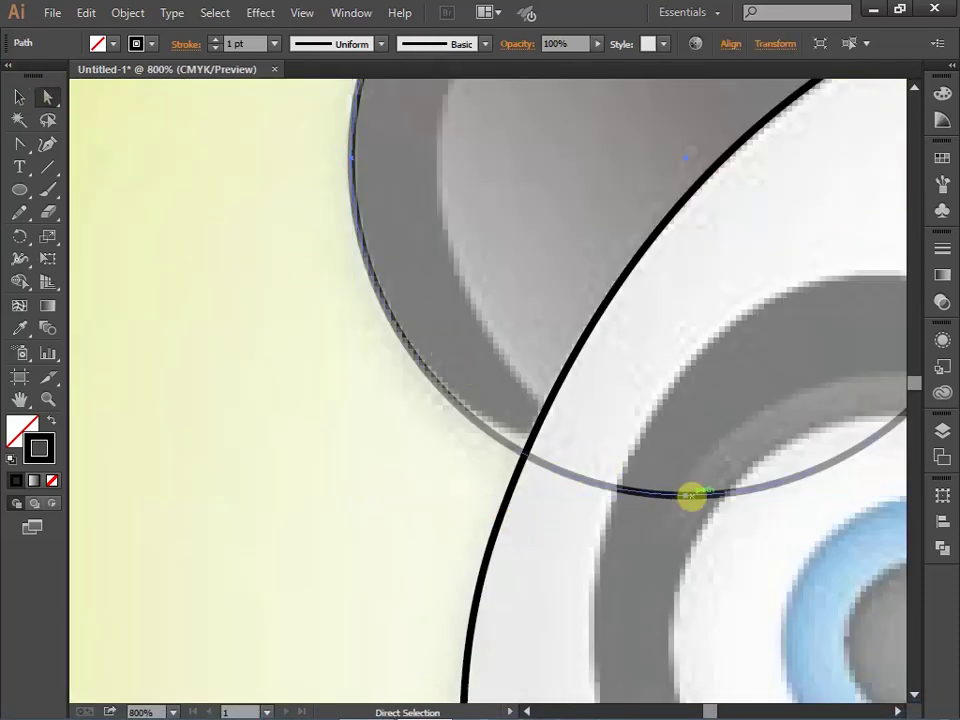
click(688, 495)
drag(500, 493, 499, 471)
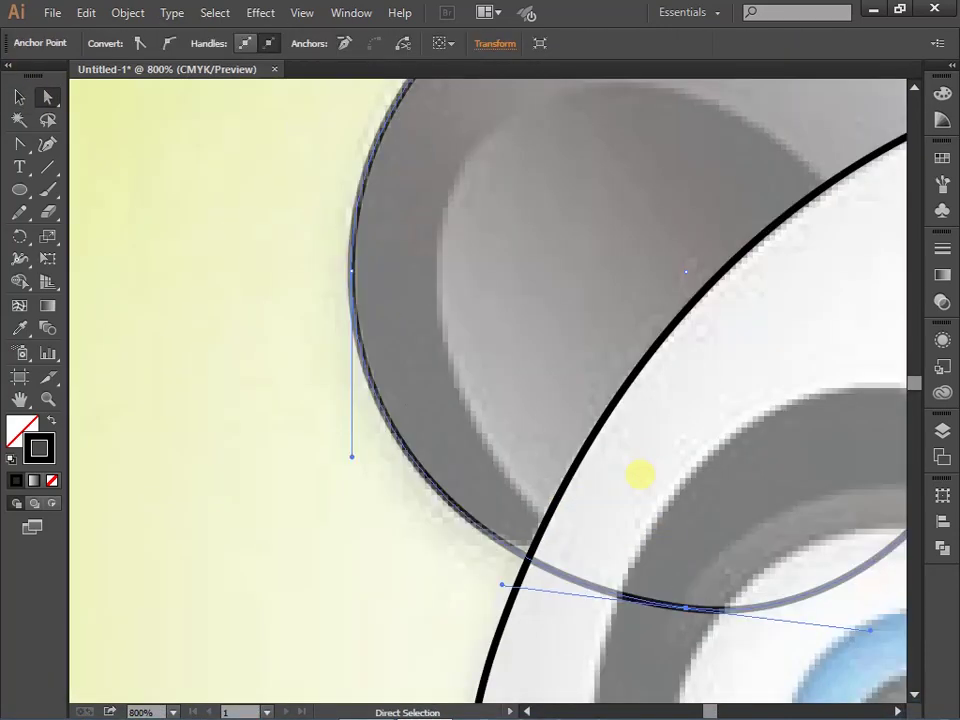
key(v)
scroll(638, 471, down, 4)
key(ctrl+shift+a)
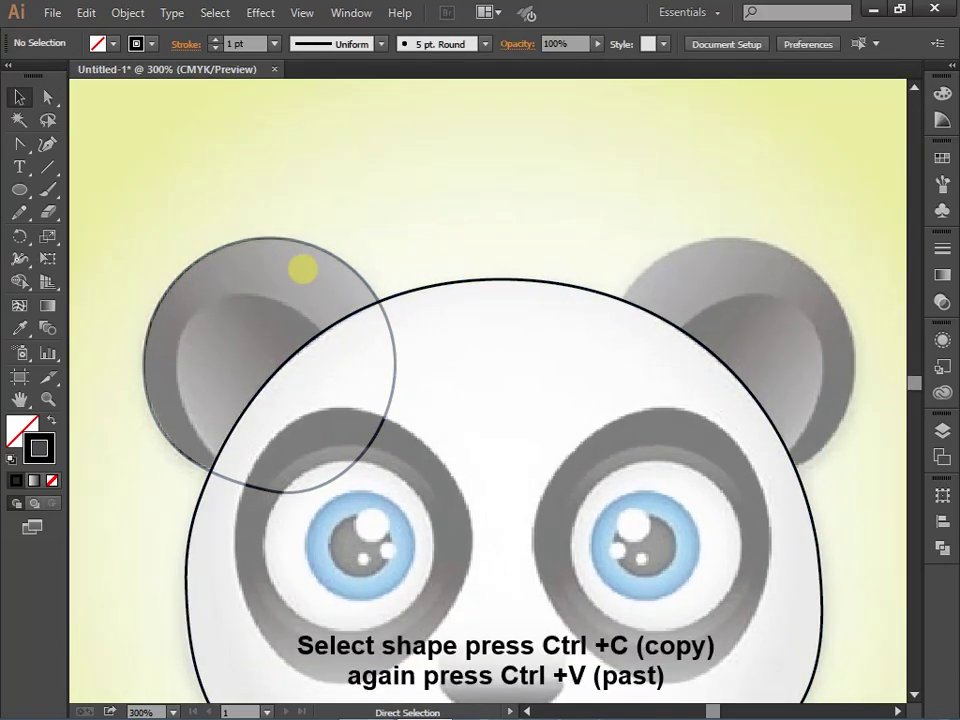
Copy and paste the left ear circle, then drag the copy onto the panda's right ear
click(313, 256)
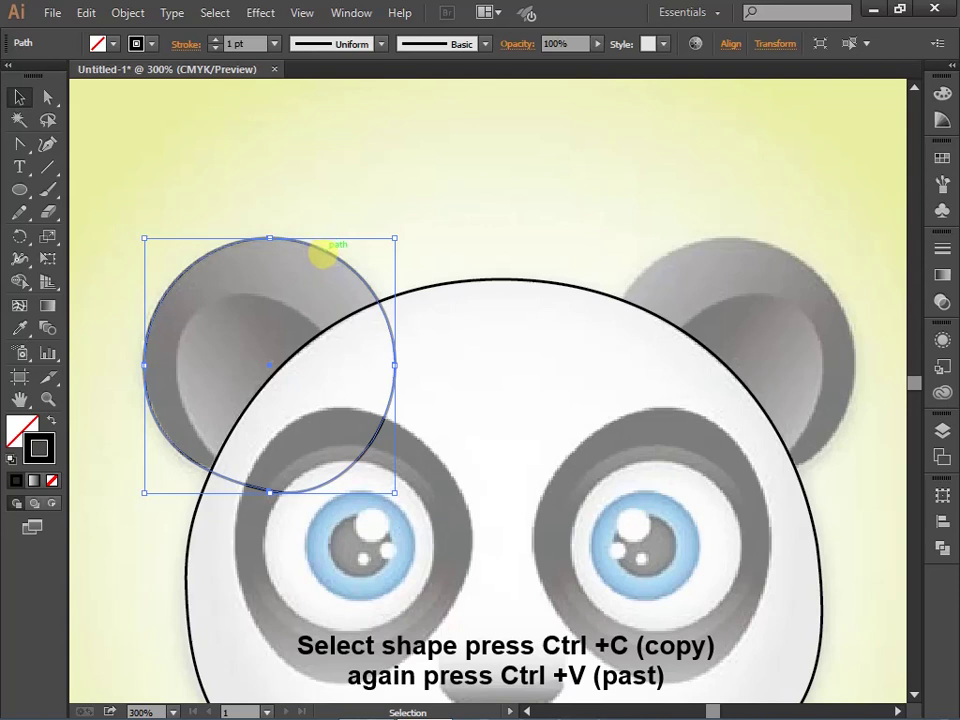
key(ctrl+c)
key(ctrl+v)
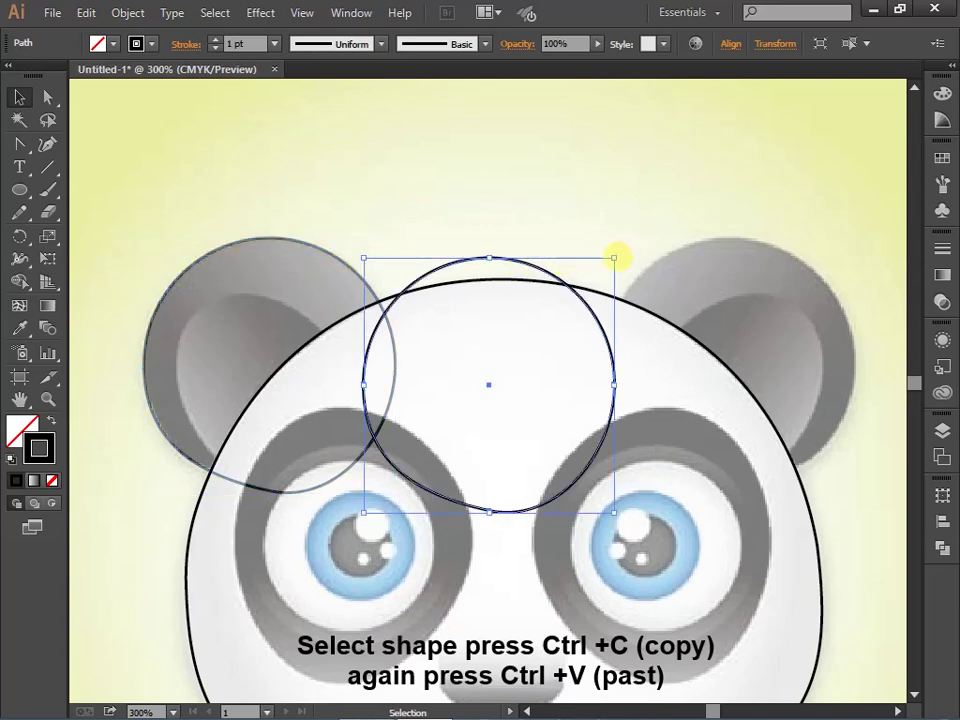
mouse_move(614, 250)
mouse_down()
mouse_move(654, 318)
mouse_move(651, 300)
mouse_up()
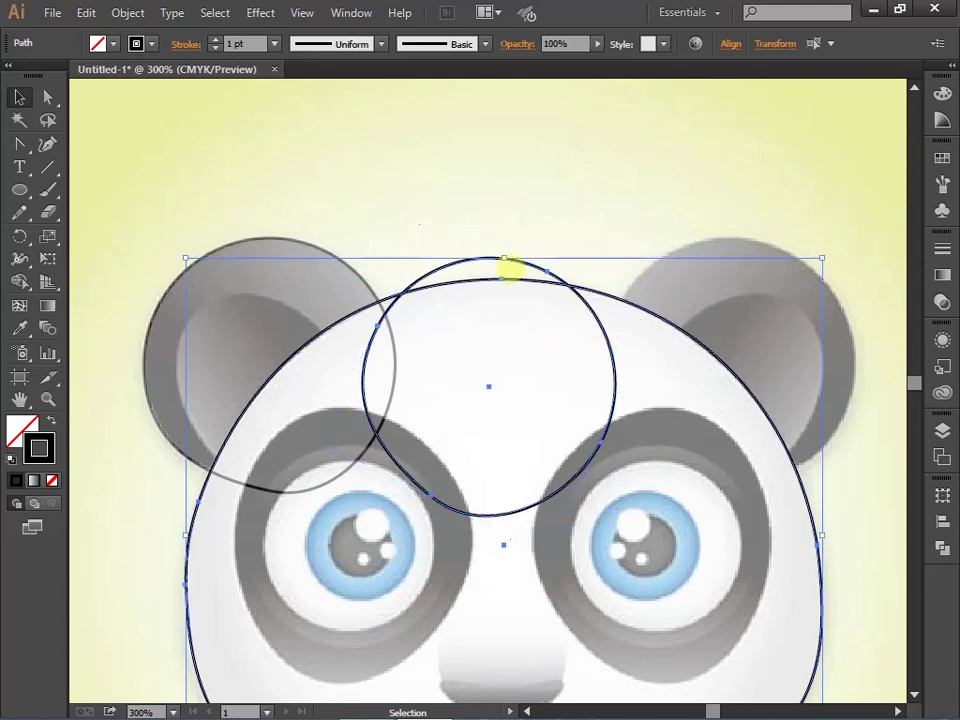
click(489, 250)
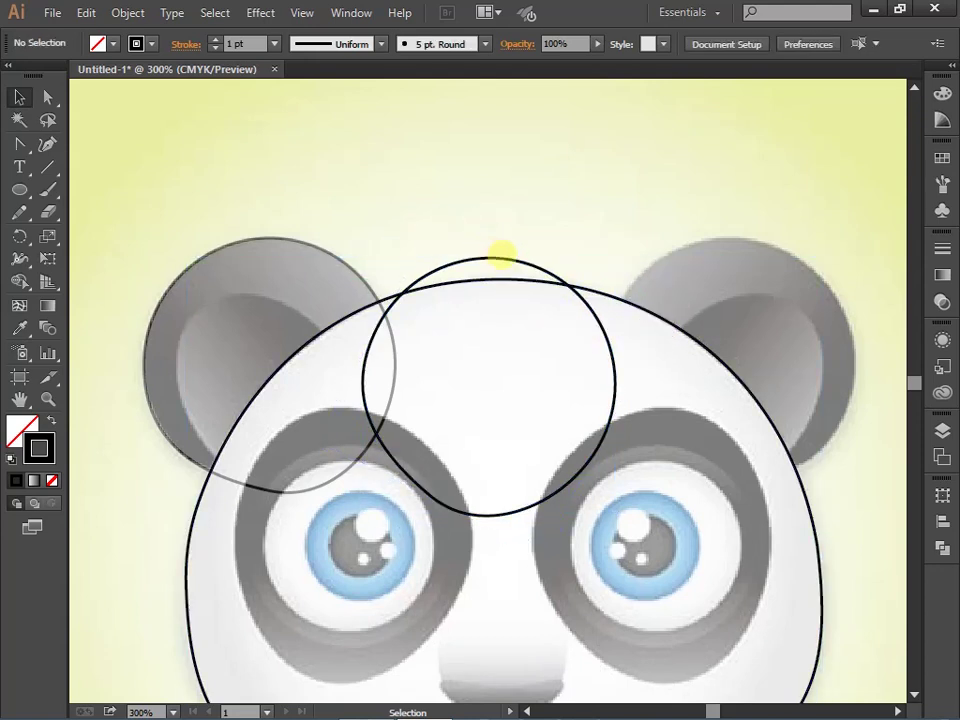
drag(505, 258, 748, 241)
Drag the right ear circle's bottom-anchor handles to flatten its lower curve along the head
scroll(840, 519, up, 3)
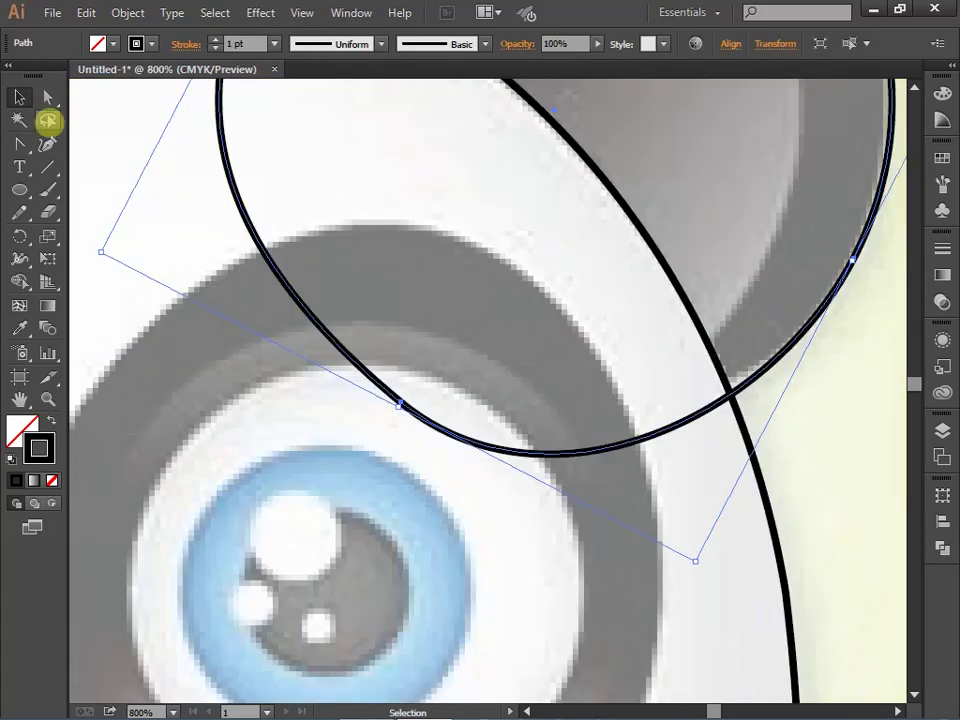
click(47, 96)
click(402, 403)
drag(574, 491, 638, 422)
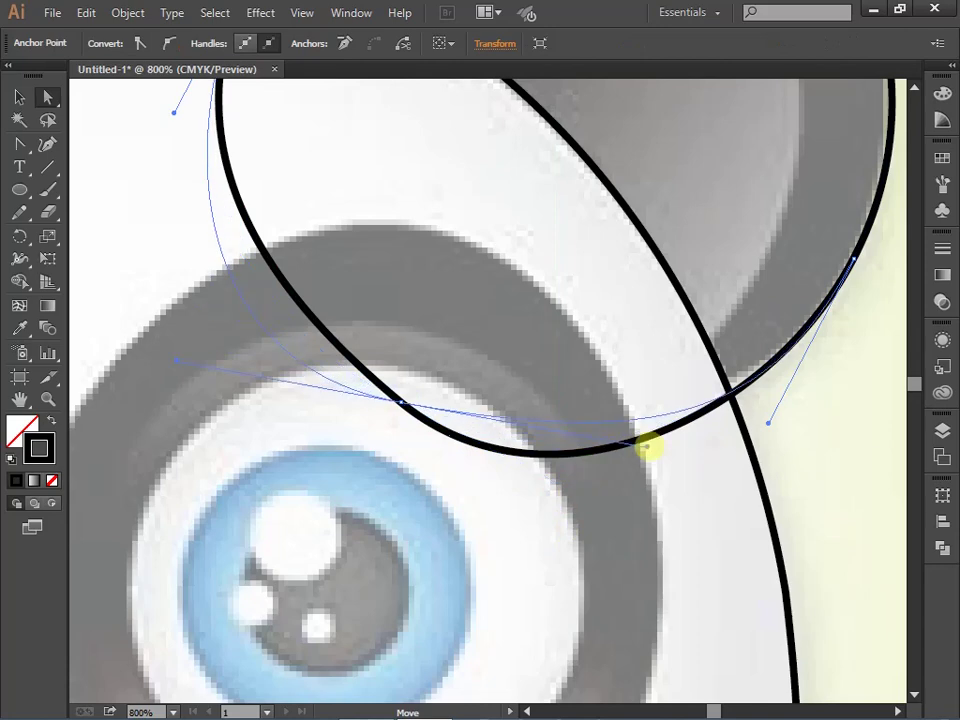
scroll(330, 430, up, 3)
scroll(330, 430, down, 3)
drag(330, 430, 390, 206)
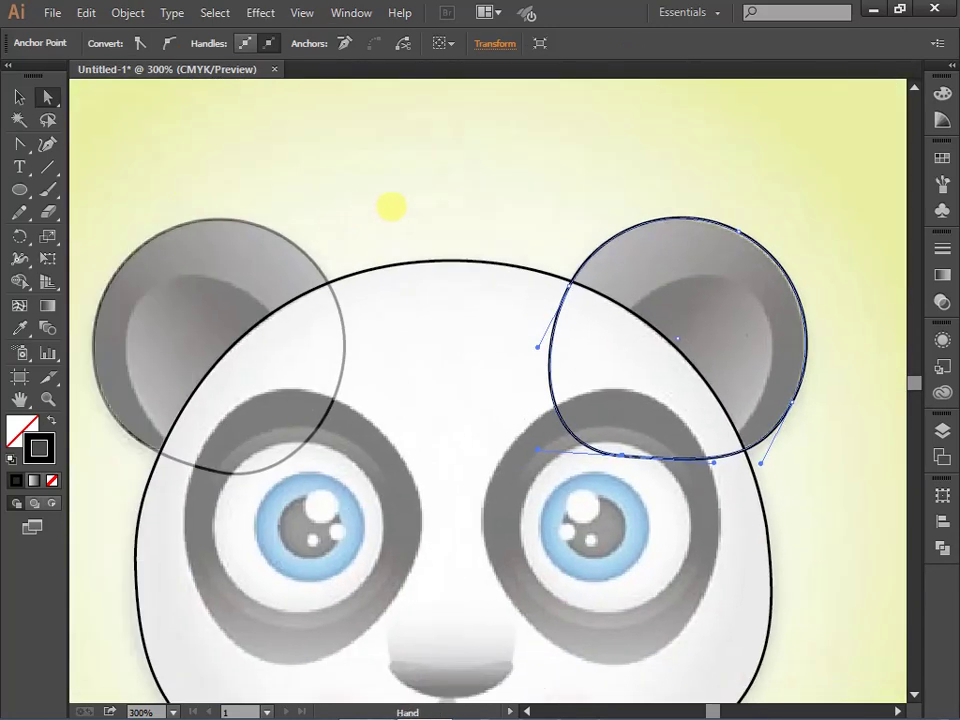
click(143, 375)
Select the right ear path, then pan and zoom out to view both ears and the head
scroll(849, 602, up, 2)
scroll(735, 549, up, 2)
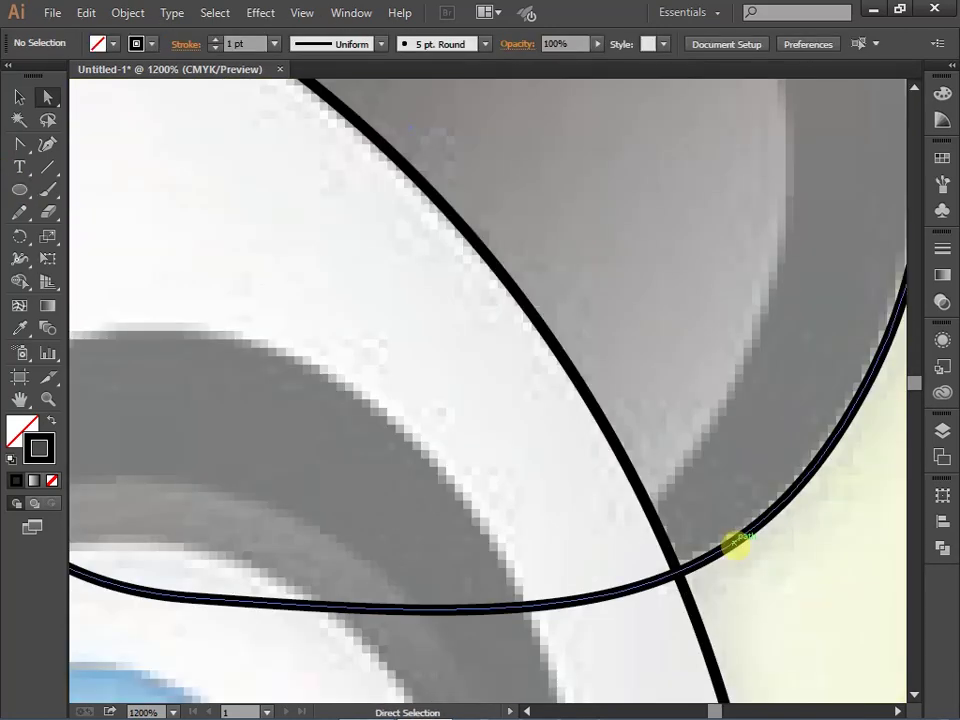
right_click(730, 548)
click(588, 606)
right_click(745, 537)
key(Escape)
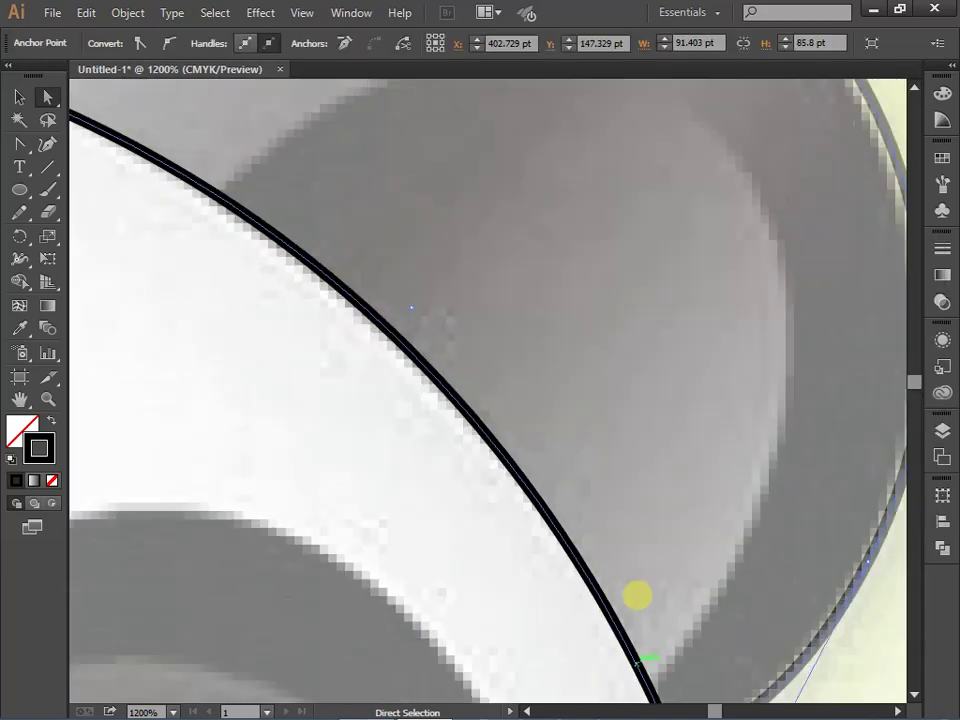
mouse_move(636, 593)
mouse_down()
mouse_move(289, 625)
mouse_move(8, 450)
mouse_up()
key(ctrl+minus)
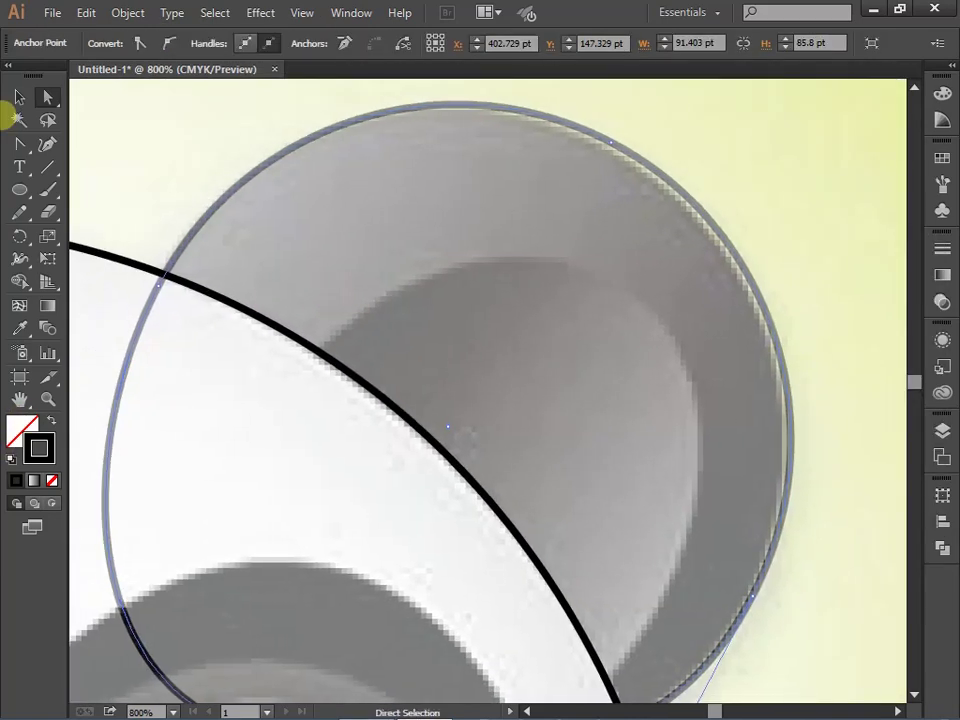
click(19, 96)
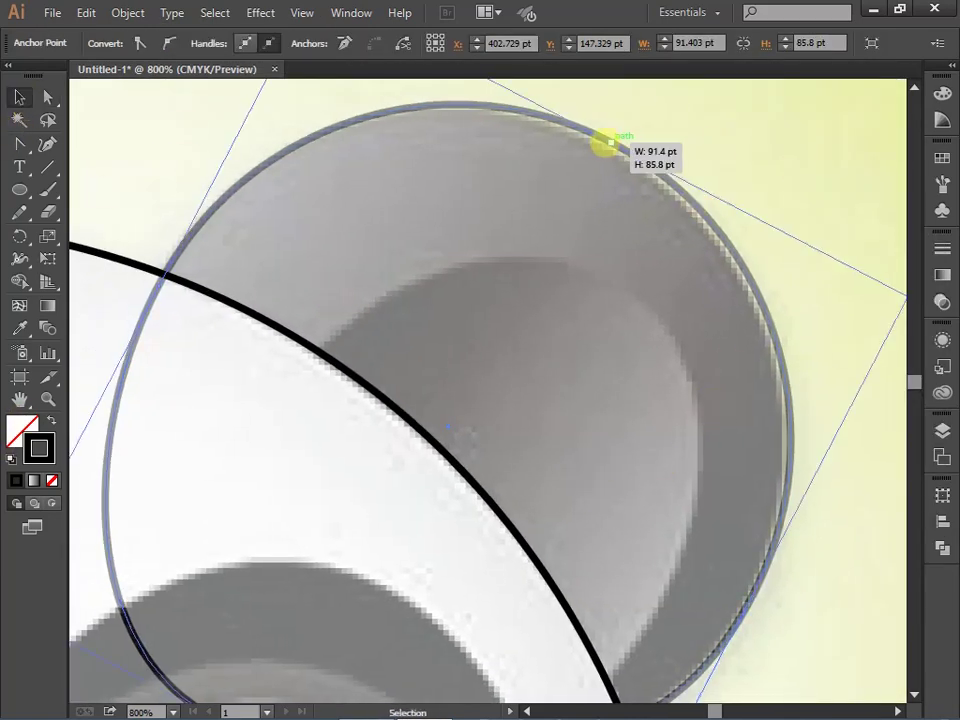
key(ctrl+minus)
key(ctrl+minus)
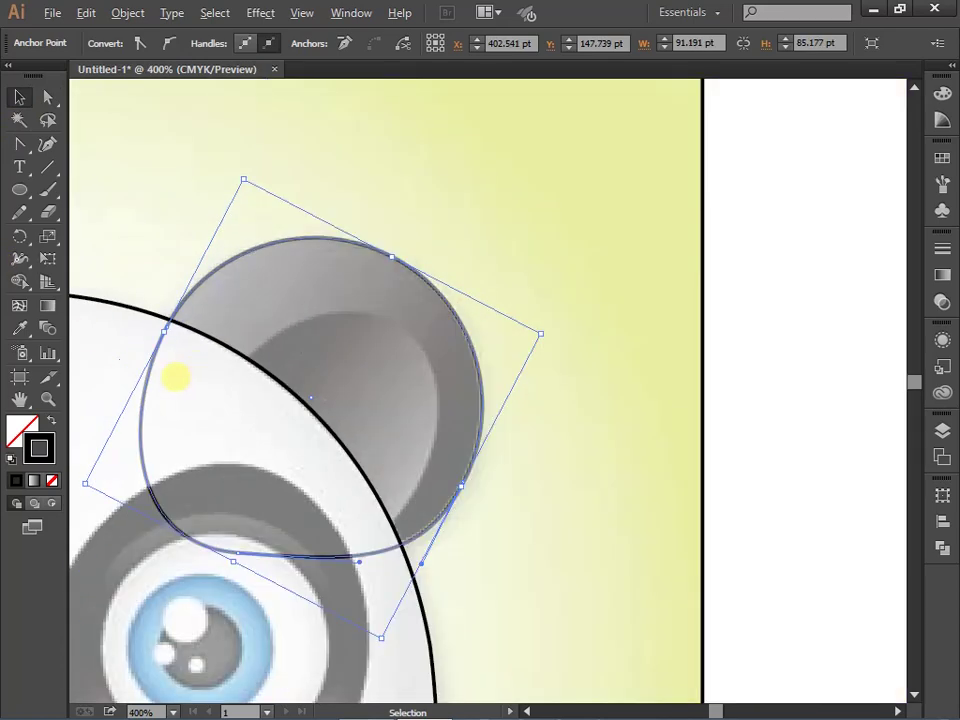
drag(176, 377, 302, 165)
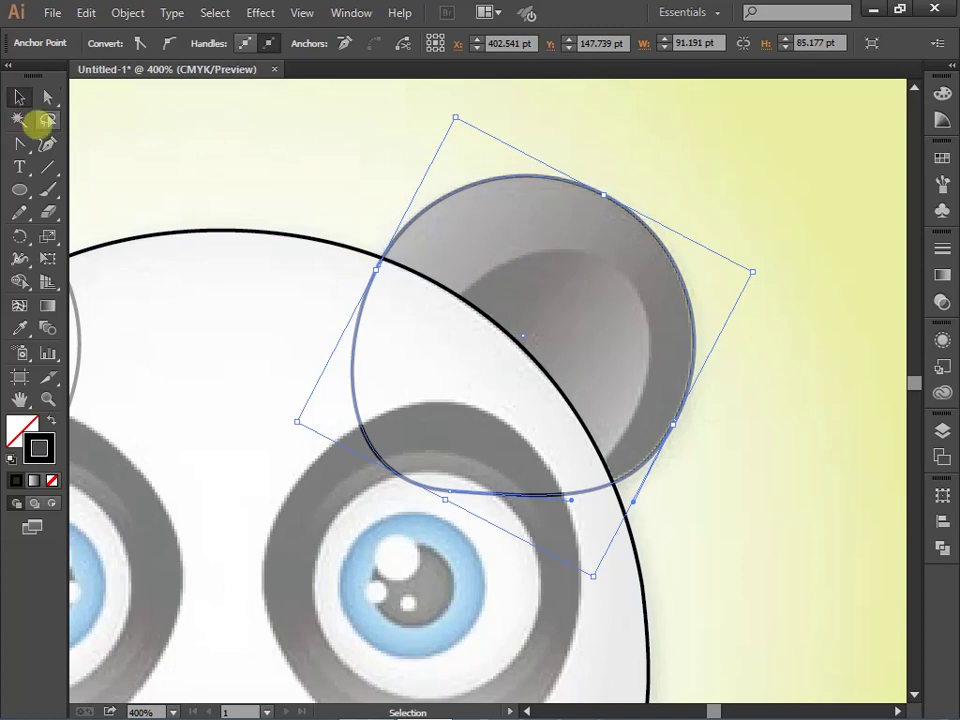
key(l)
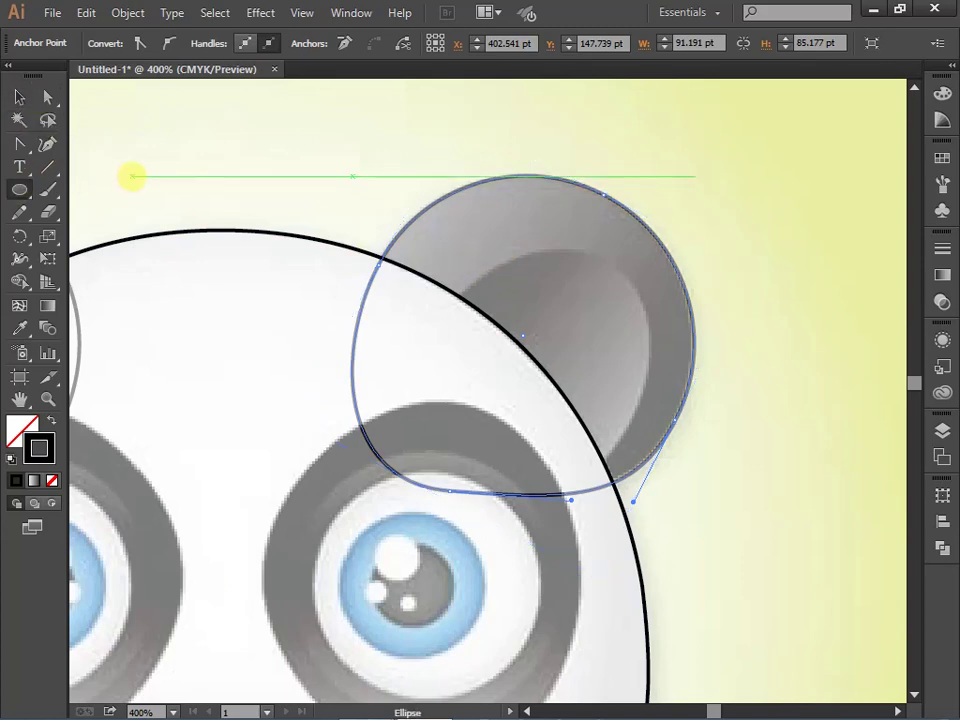
drag(176, 209, 404, 238)
Draw a circle over the left inner ear
key(v)
key(ctrl+a)
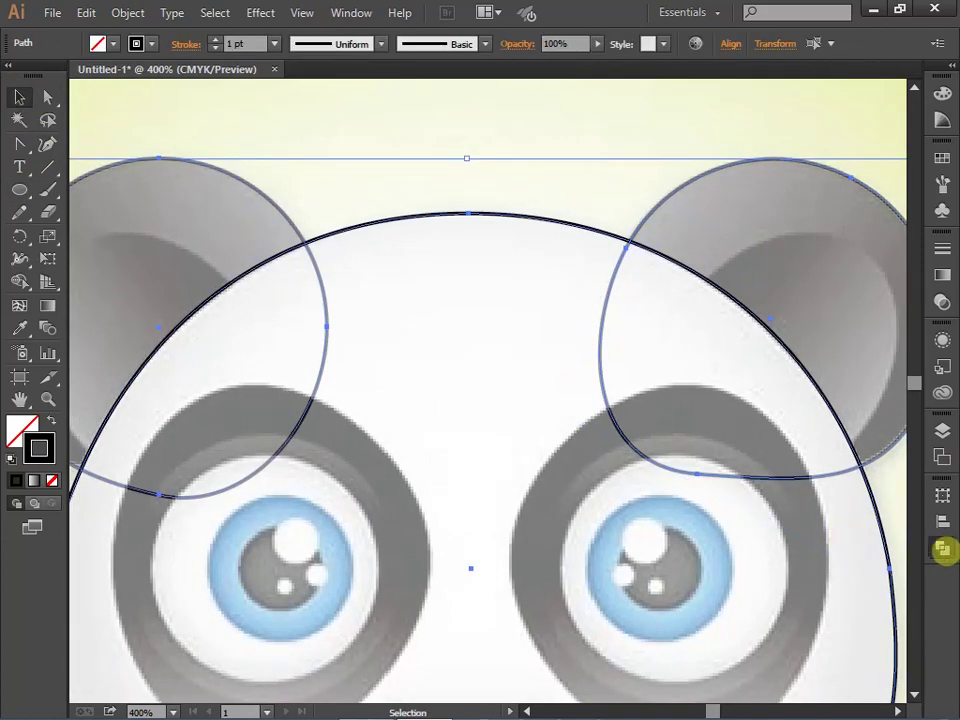
click(941, 547)
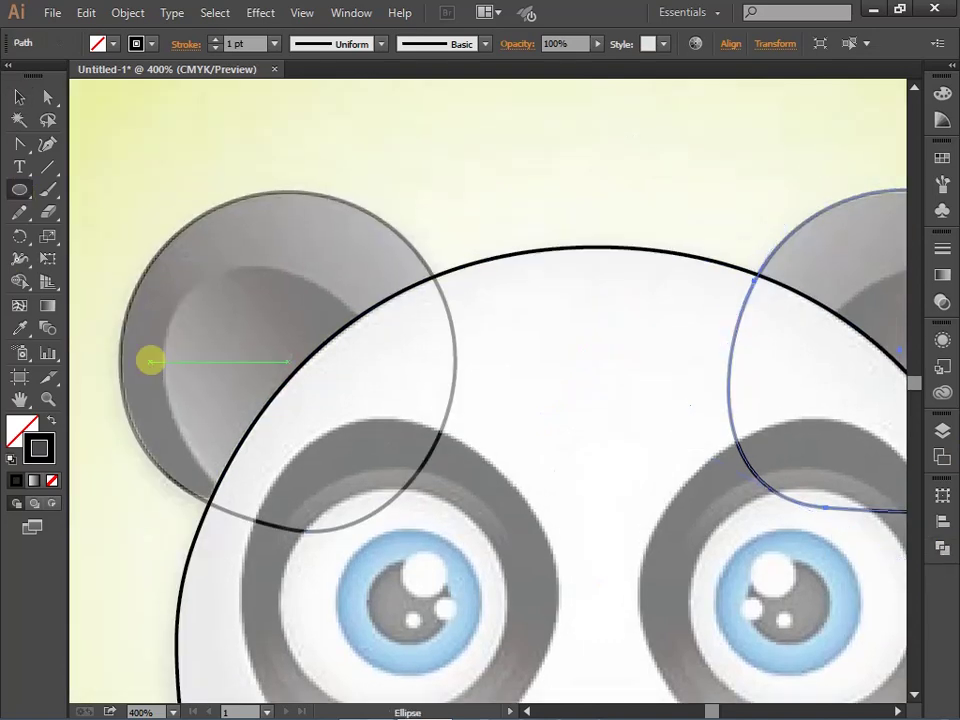
drag(189, 283, 392, 503)
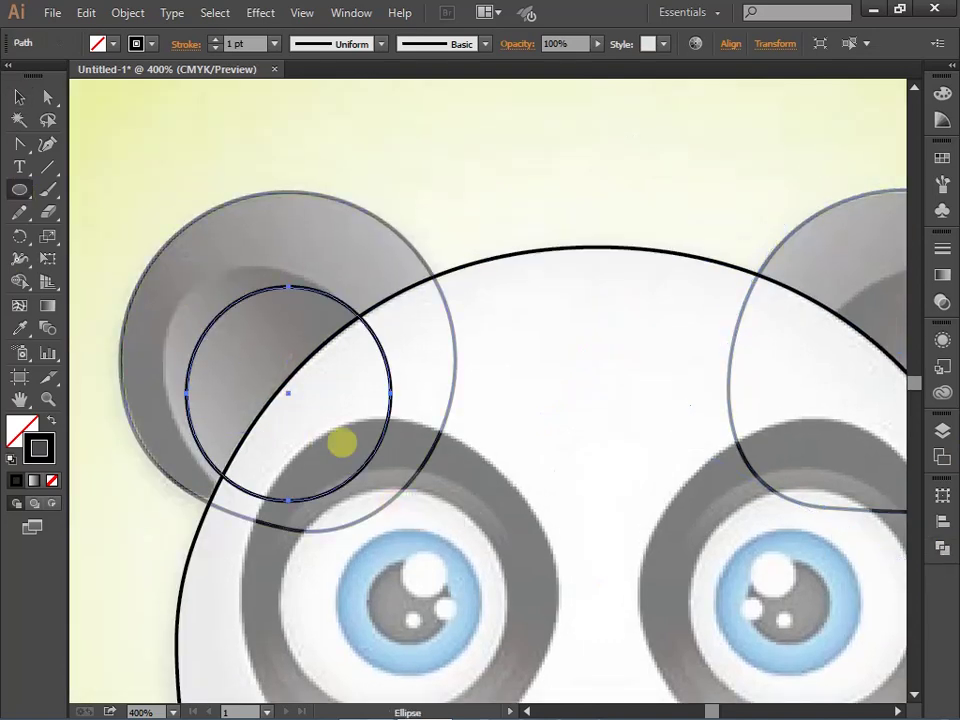
key(v)
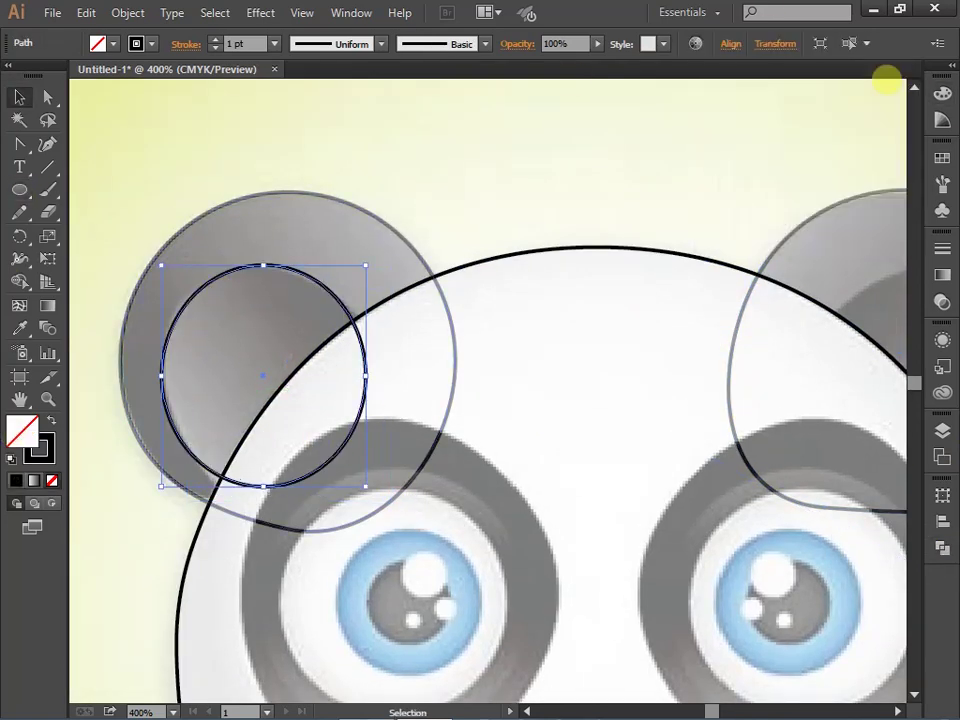
key(ctrl+plus)
key(ctrl+plus)
key(ctrl+plus)
scroll(400, 530, up, 2)
Reshape the circle's bottom and upper-left curves with Direct Selection
key(a)
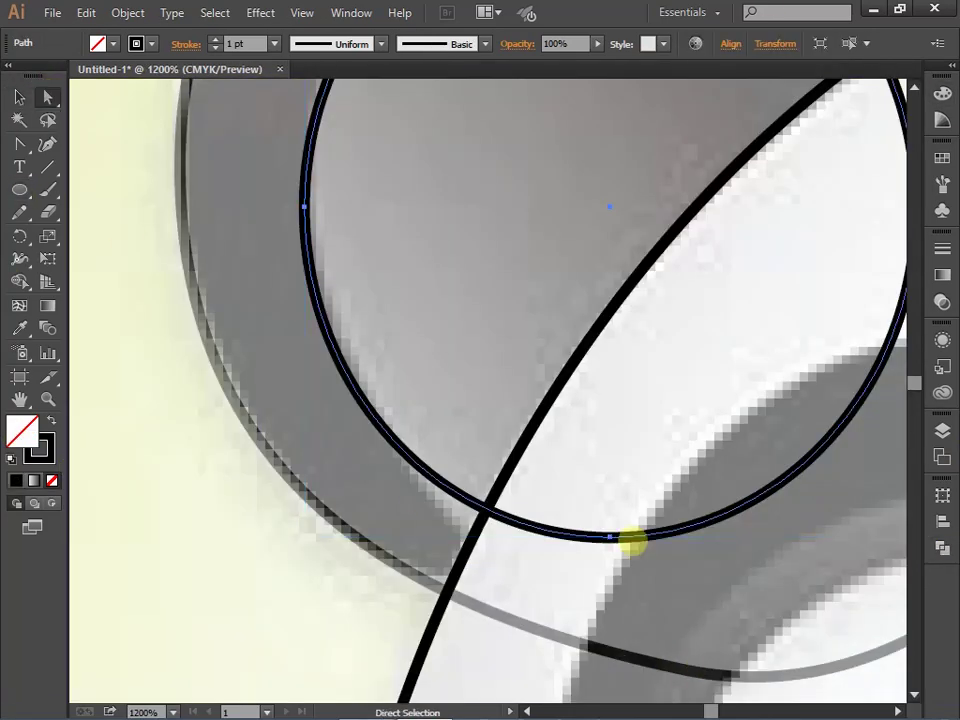
mouse_move(427, 540)
mouse_down()
mouse_move(441, 578)
mouse_move(483, 617)
mouse_up()
scroll(483, 617, up, 3)
drag(293, 549, 317, 259)
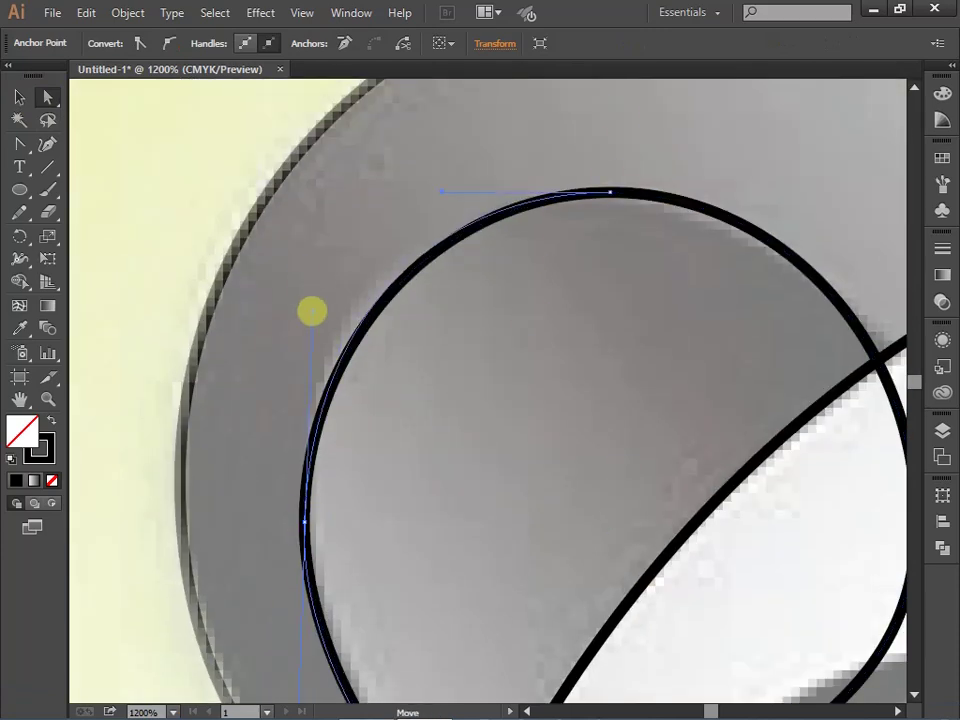
scroll(489, 516, down, 3)
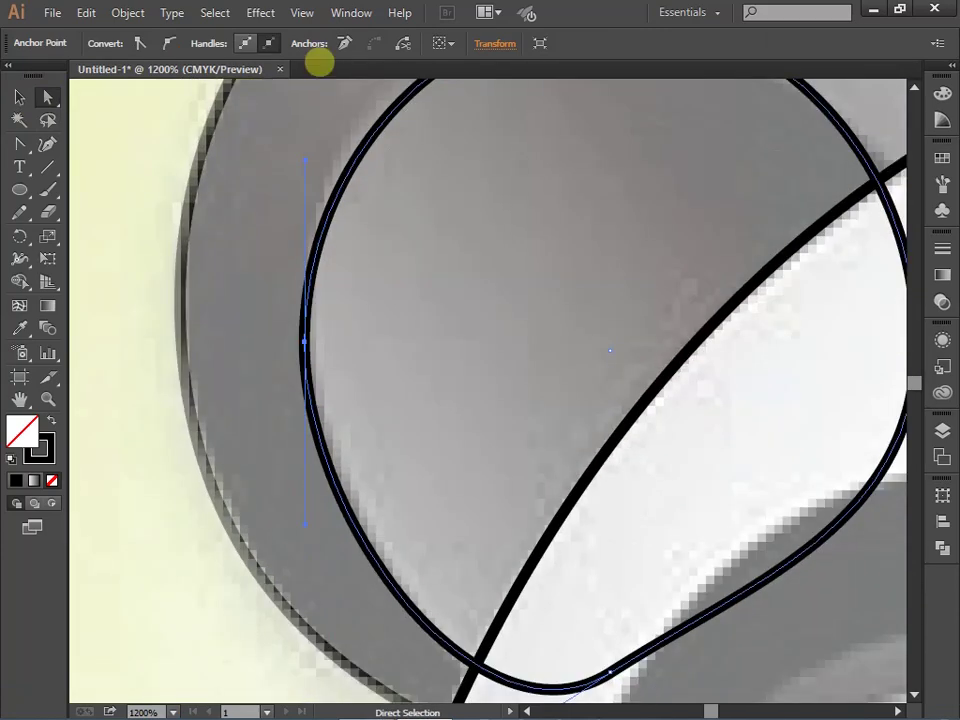
drag(317, 70, 283, 118)
key(ctrl+z)
scroll(405, 346, up, 3)
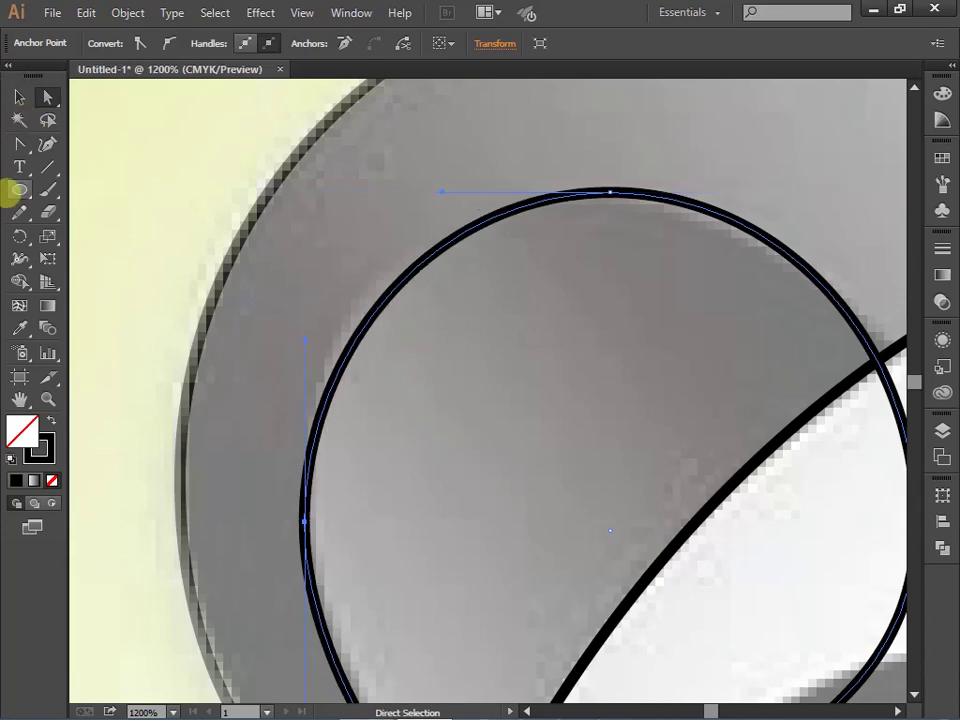
Convert the circle's right anchor into a teardrop point with the Anchor Point tool
key(a)
scroll(640, 443, down, 2)
scroll(640, 443, up, 2)
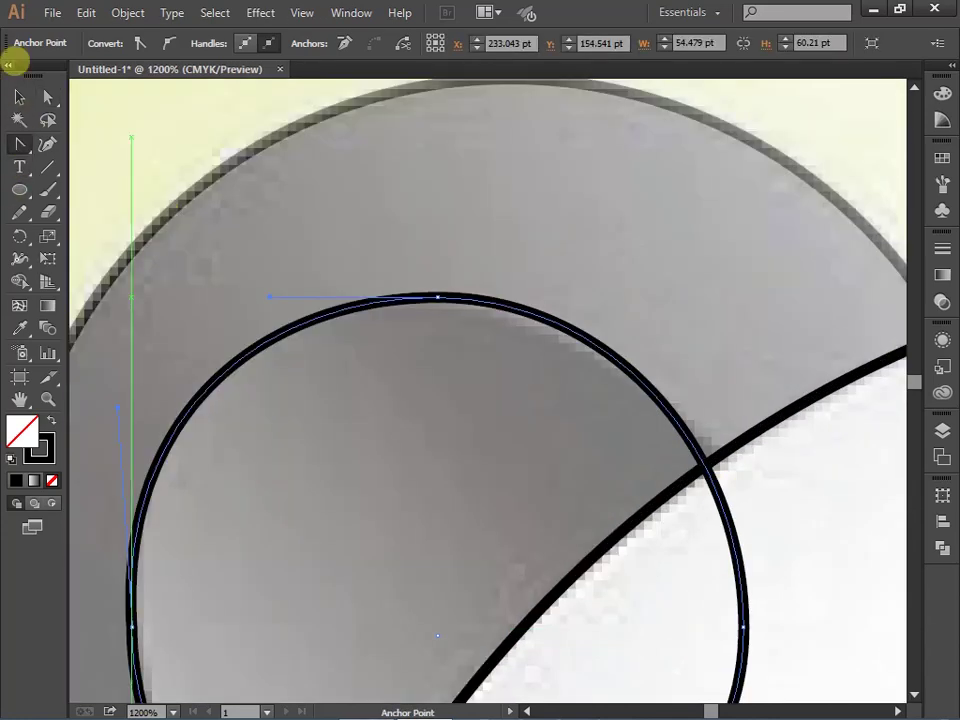
click(745, 627)
key(shift+c)
drag(746, 440, 776, 443)
scroll(541, 475, down, 2)
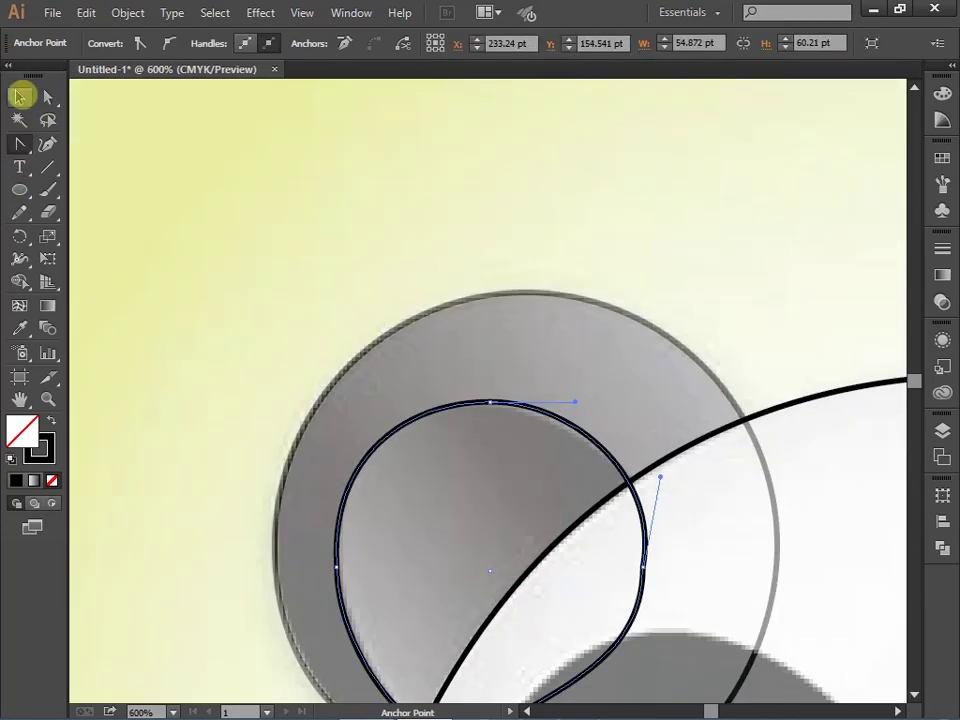
Send the teardrop backward one level and make a copy of it
click(19, 96)
scroll(643, 455, down, 2)
right_click(643, 455)
click(611, 465)
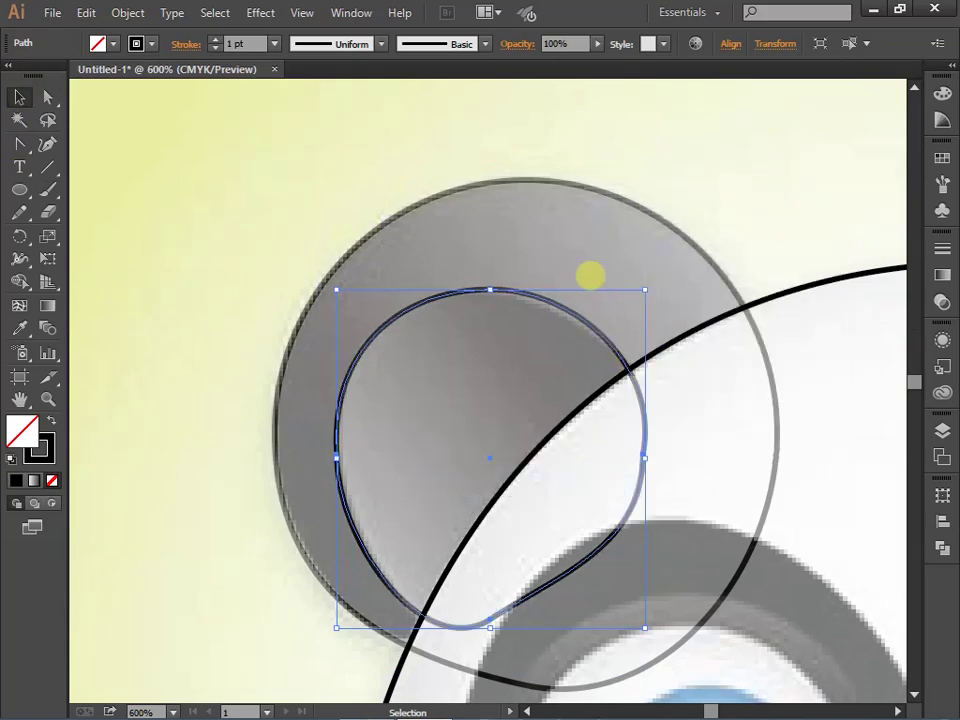
key(alt+shift+Up)
key(ctrl+minus)
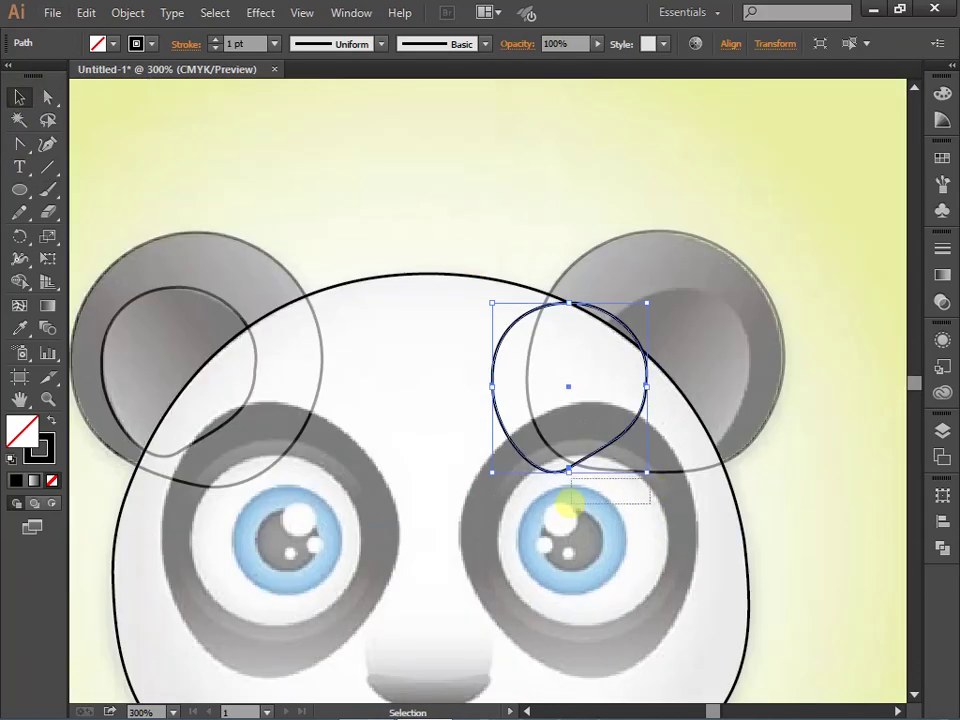
Move and tilt the teardrop copy into the right inner ear
drag(566, 508, 648, 478)
scroll(682, 392, up, 1)
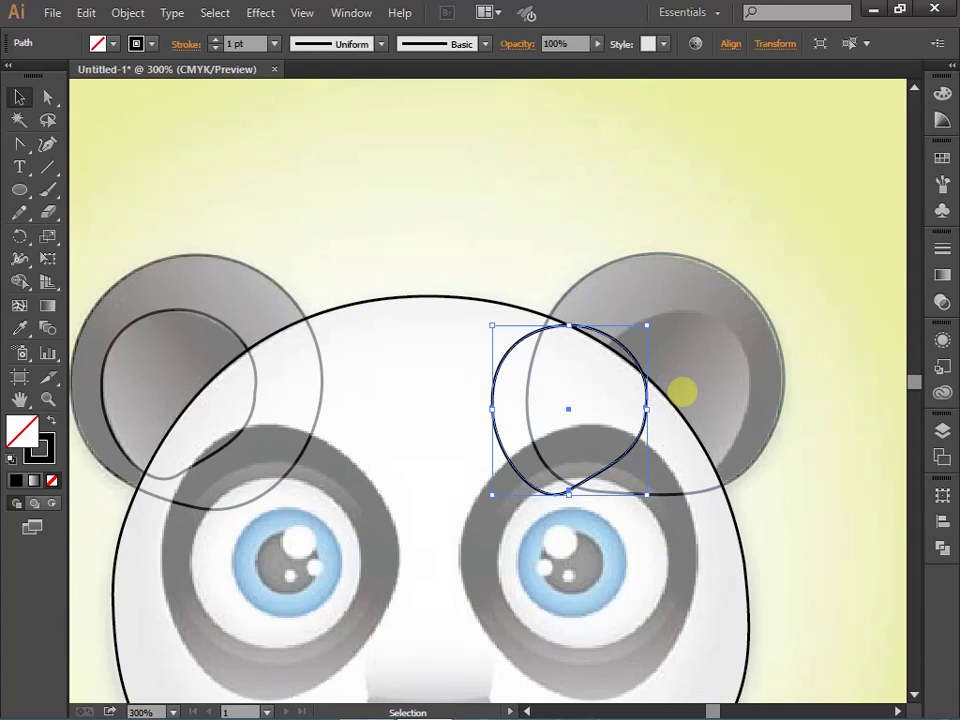
drag(645, 408, 536, 415)
drag(546, 499, 553, 464)
mouse_move(553, 464)
mouse_down()
mouse_move(722, 458)
mouse_move(797, 574)
mouse_up()
key(ctrl+z)
key(ctrl+z)
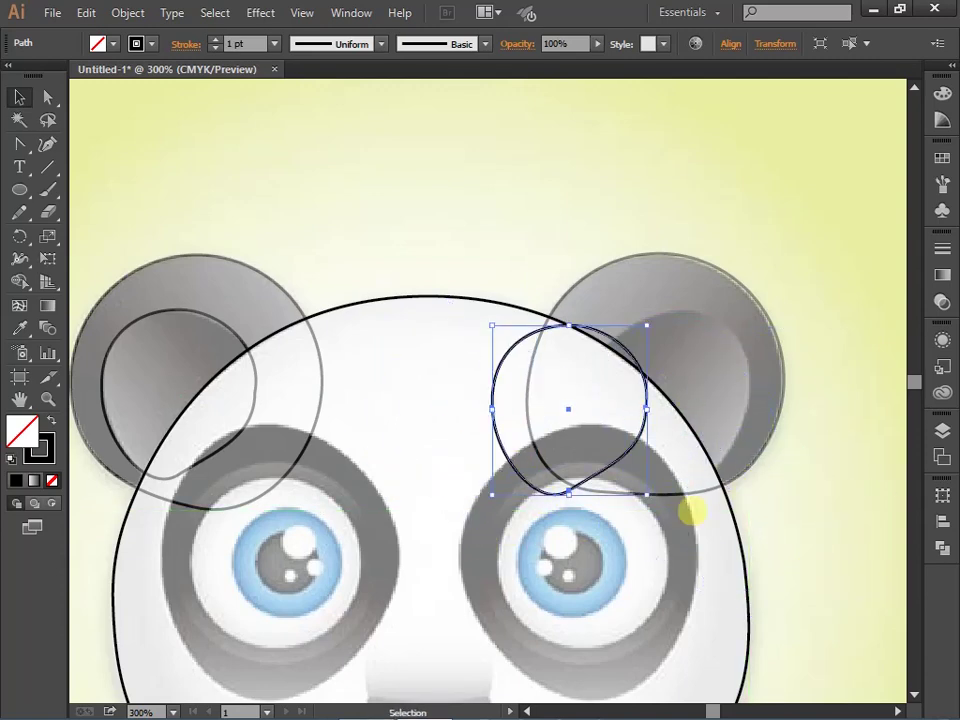
drag(643, 415, 752, 404)
mouse_move(758, 490)
mouse_down()
mouse_move(707, 536)
mouse_move(757, 445)
mouse_up()
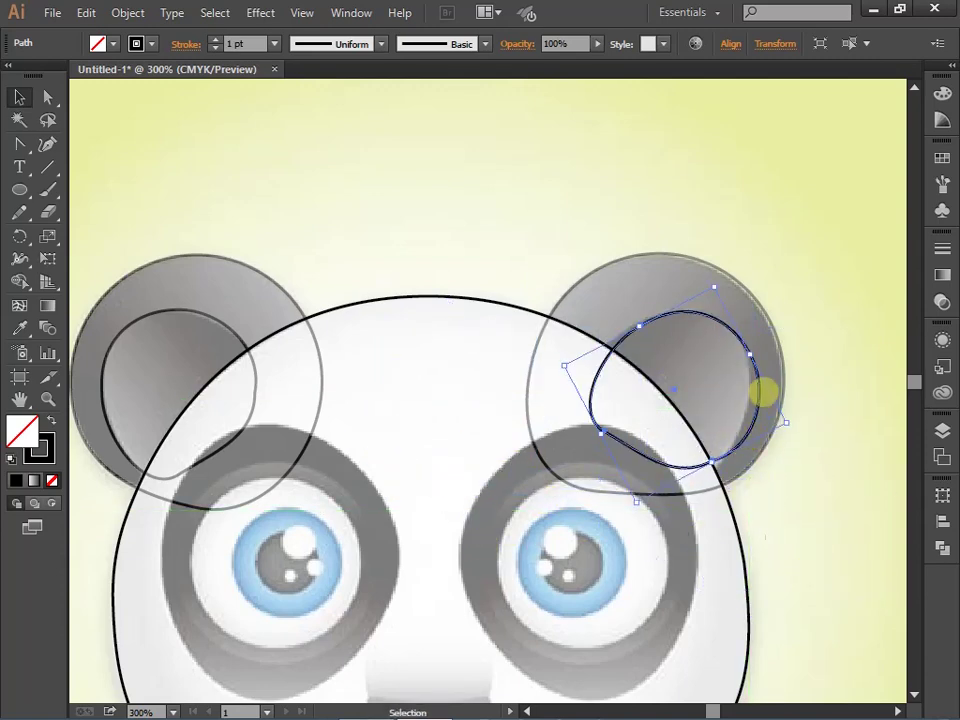
Refine the right inner-ear outline's bottom anchor and curve to the reference
scroll(763, 388, up, 2)
key(a)
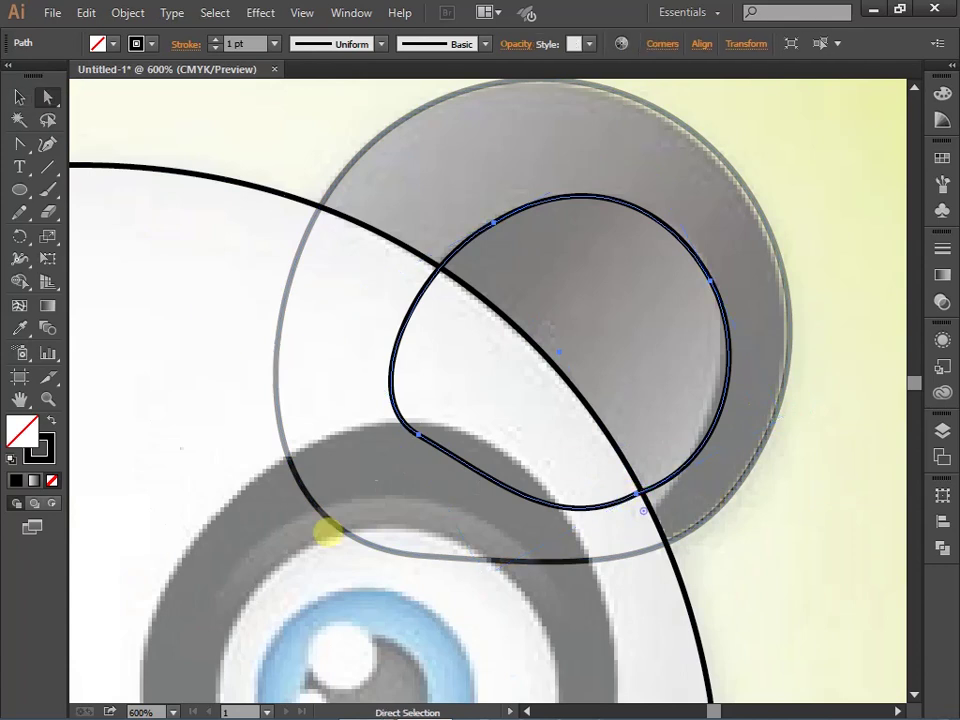
drag(636, 494, 643, 510)
key(shift+c)
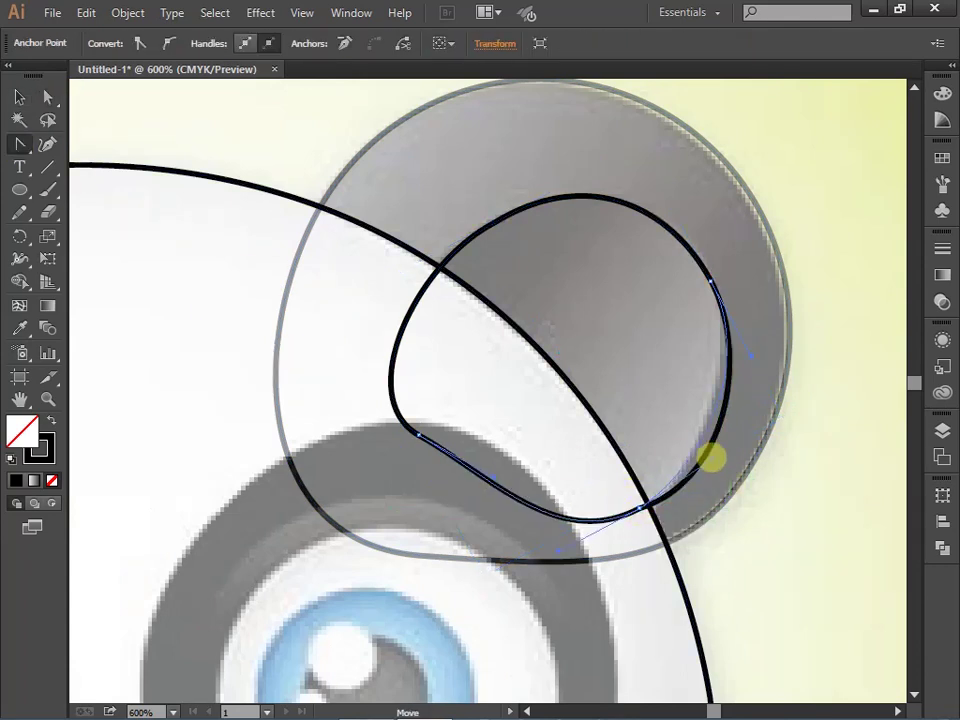
drag(711, 458, 677, 503)
Send the right inner-ear outline to the back behind the ear circle
click(19, 97)
right_click(630, 508)
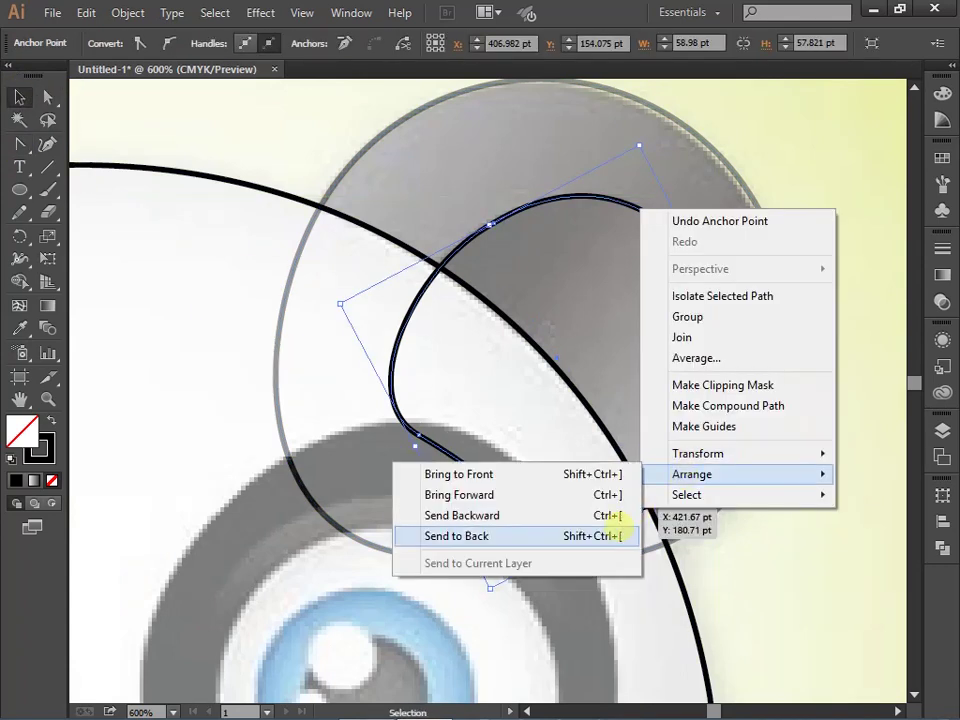
click(610, 536)
click(646, 195)
key(ctrl+minus)
key(ctrl+minus)
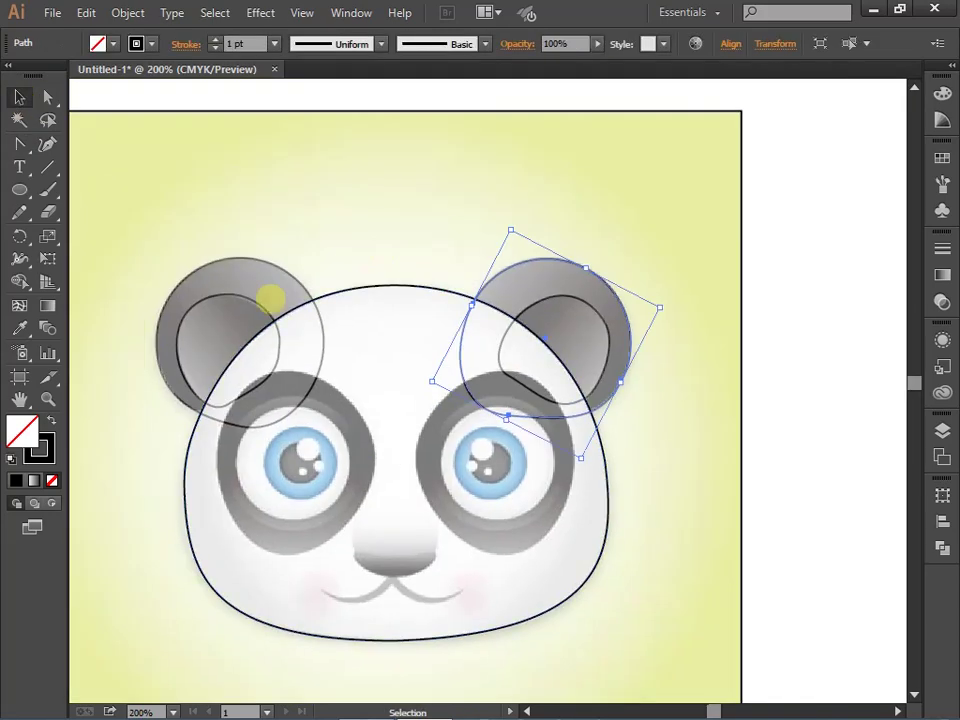
Zoom in on the head and briefly open the stroke colour swatches
key(ctrl+plus)
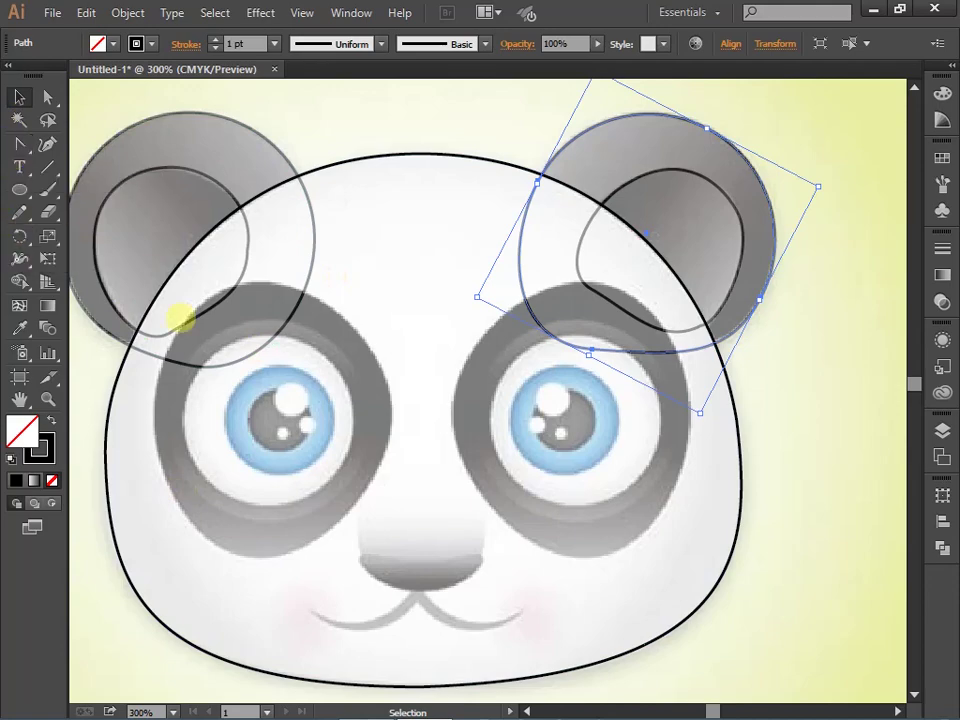
key(shift+e)
click(86, 13)
click(135, 40)
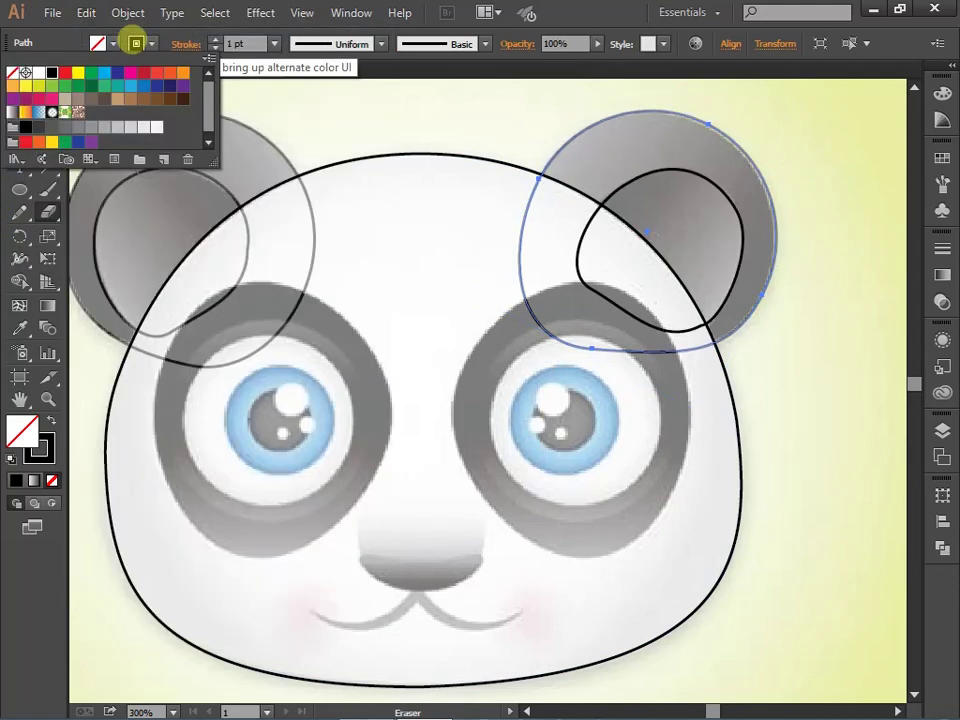
key(Escape)
key(ctrl+plus)
key(ctrl+plus)
Pan the view over the ears and pick the Ellipse Tool
key(v)
scroll(632, 311, up, 2)
scroll(281, 300, down, 3)
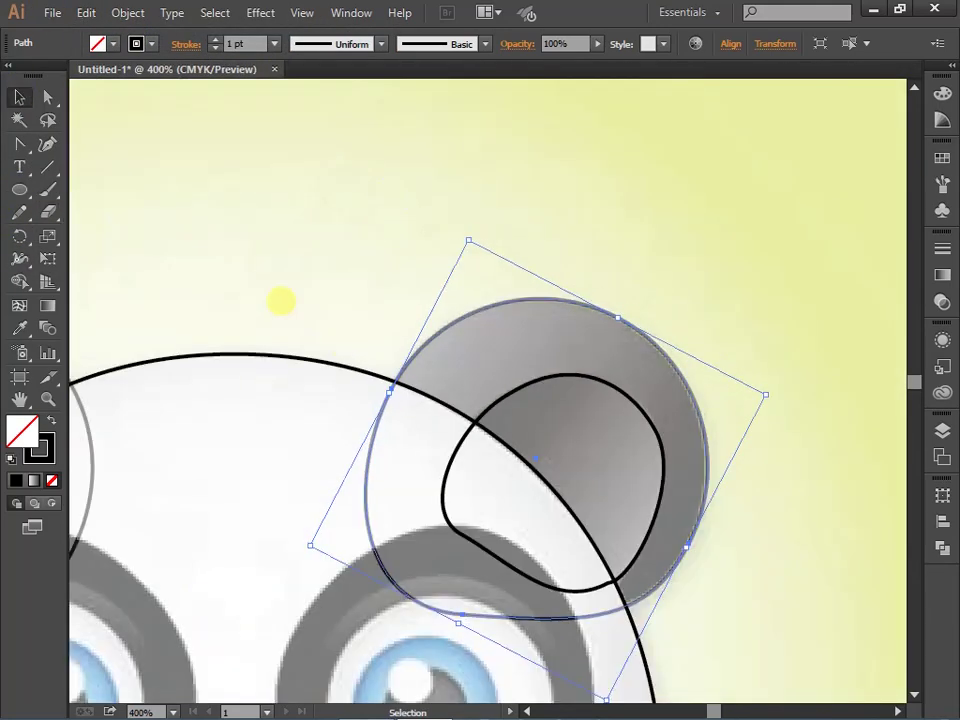
drag(281, 300, 371, 111)
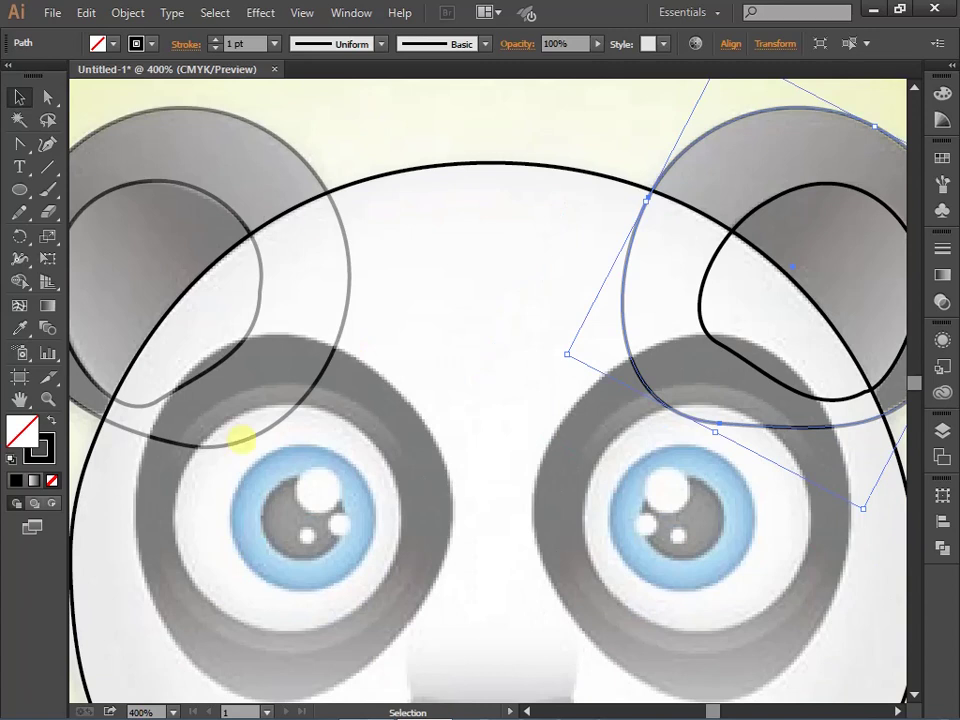
scroll(235, 455, down, 2)
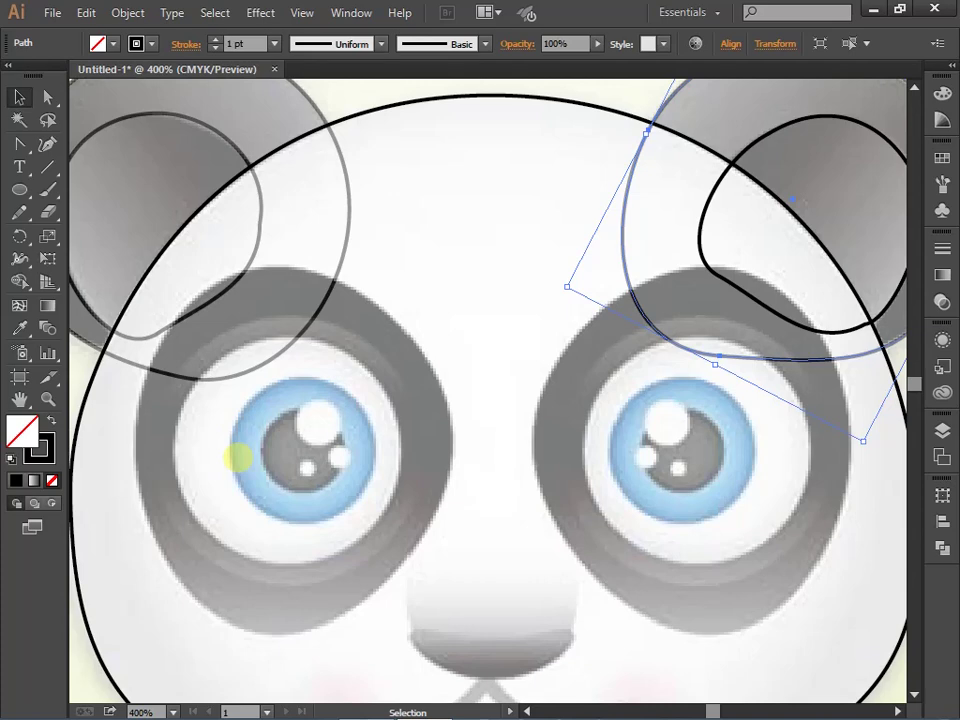
scroll(238, 458, up, 2)
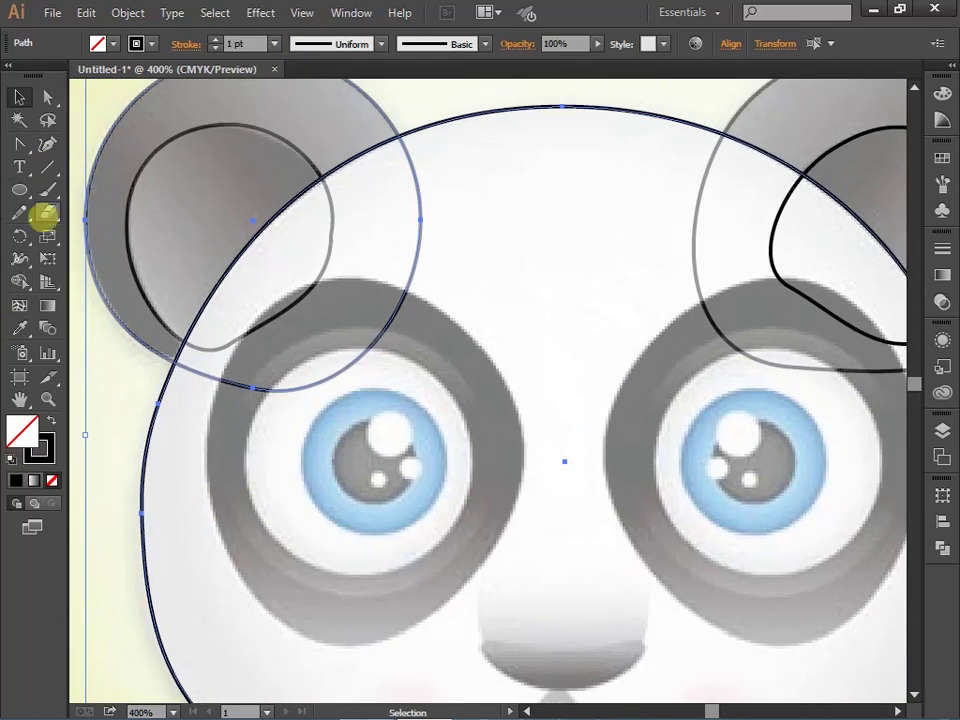
click(19, 190)
Draw an ellipse over the left eye patch and stretch it to the patch edges
click(118, 231)
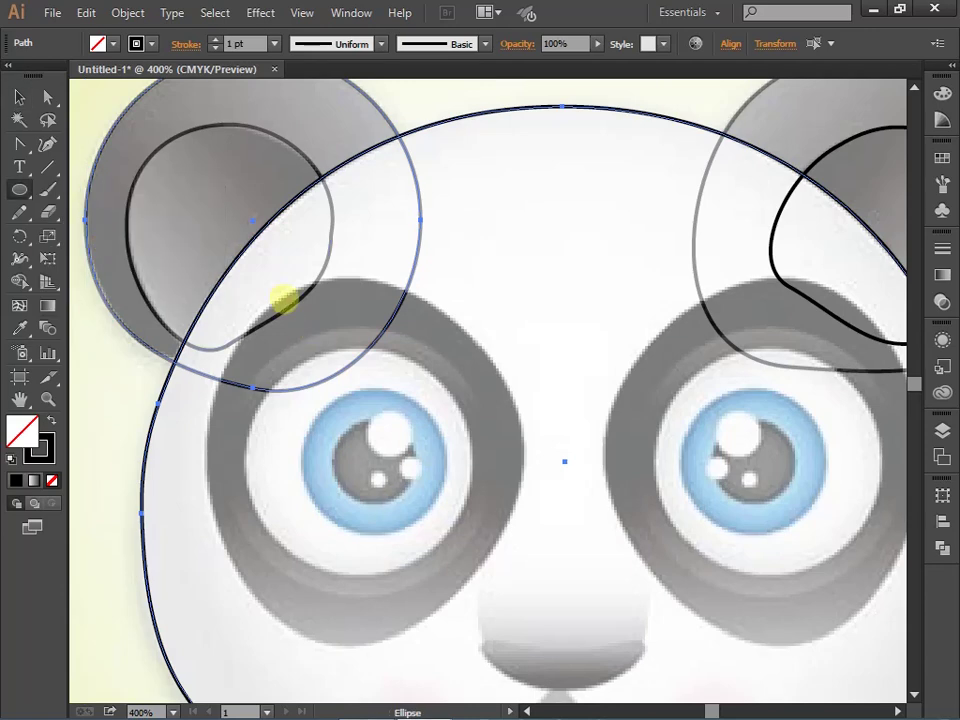
drag(284, 298, 514, 589)
key(v)
drag(289, 444, 207, 452)
drag(365, 590, 362, 646)
scroll(362, 648, up, 1)
drag(362, 140, 364, 116)
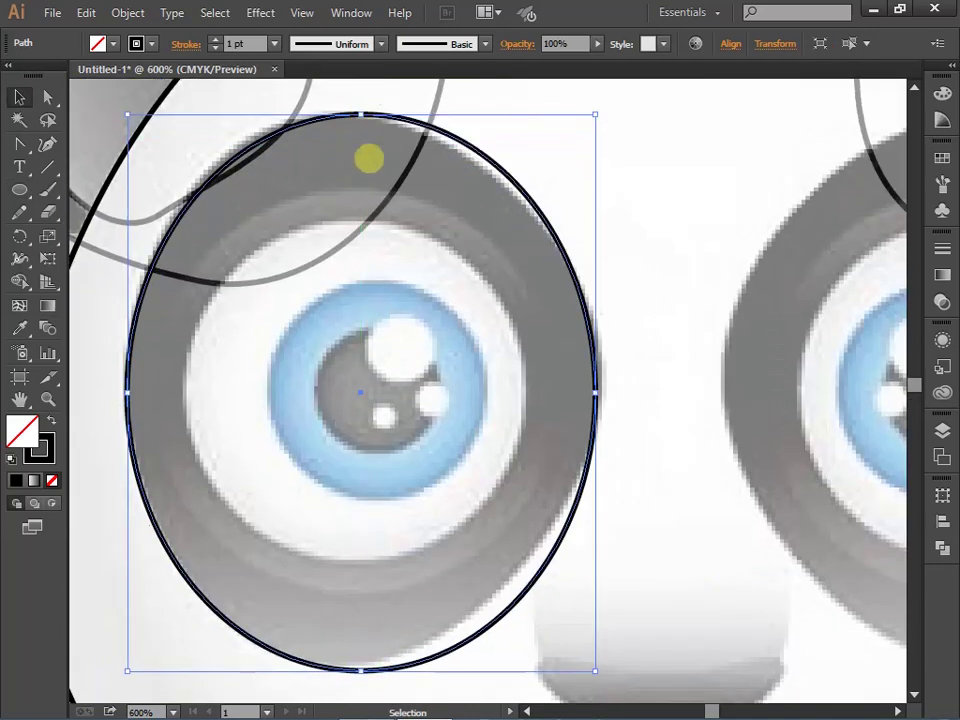
drag(360, 662, 360, 670)
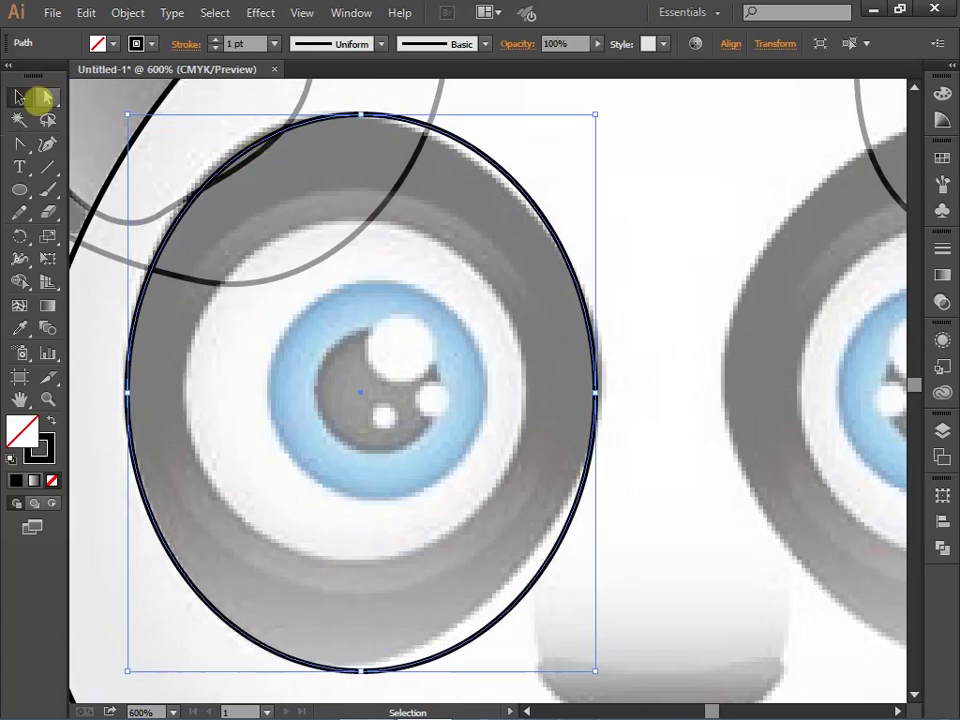
Pull handles from the top anchor to reshape the patch's upper curves
click(47, 97)
click(364, 670)
click(19, 143)
mouse_move(360, 114)
mouse_down()
mouse_move(203, 155)
mouse_move(229, 160)
mouse_move(218, 152)
mouse_up()
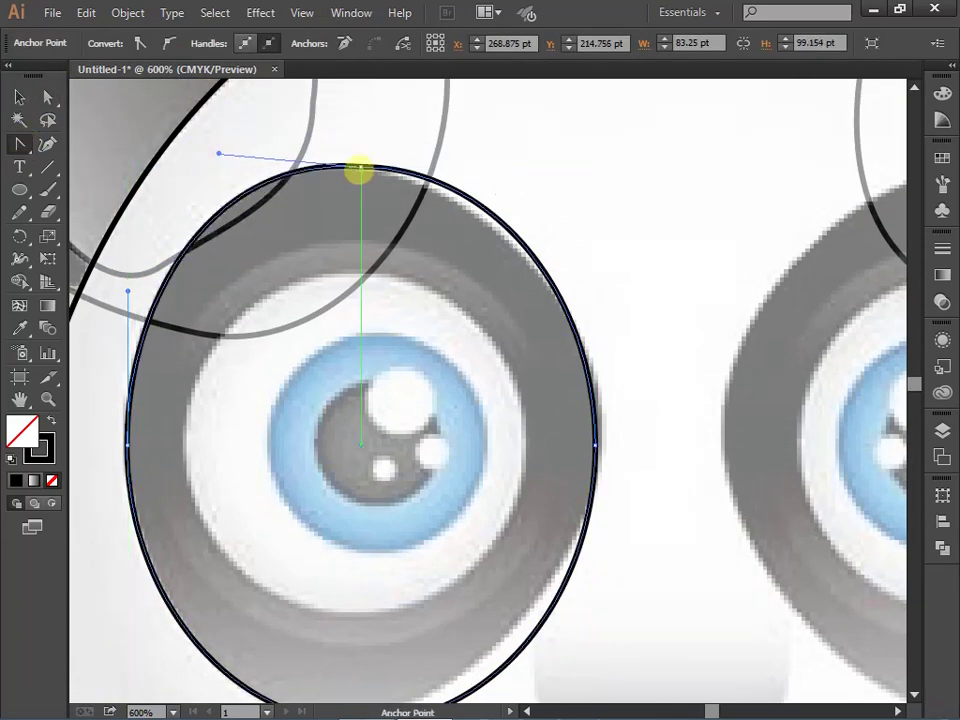
drag(360, 166, 499, 190)
scroll(486, 176, down, 3)
drag(360, 544, 446, 519)
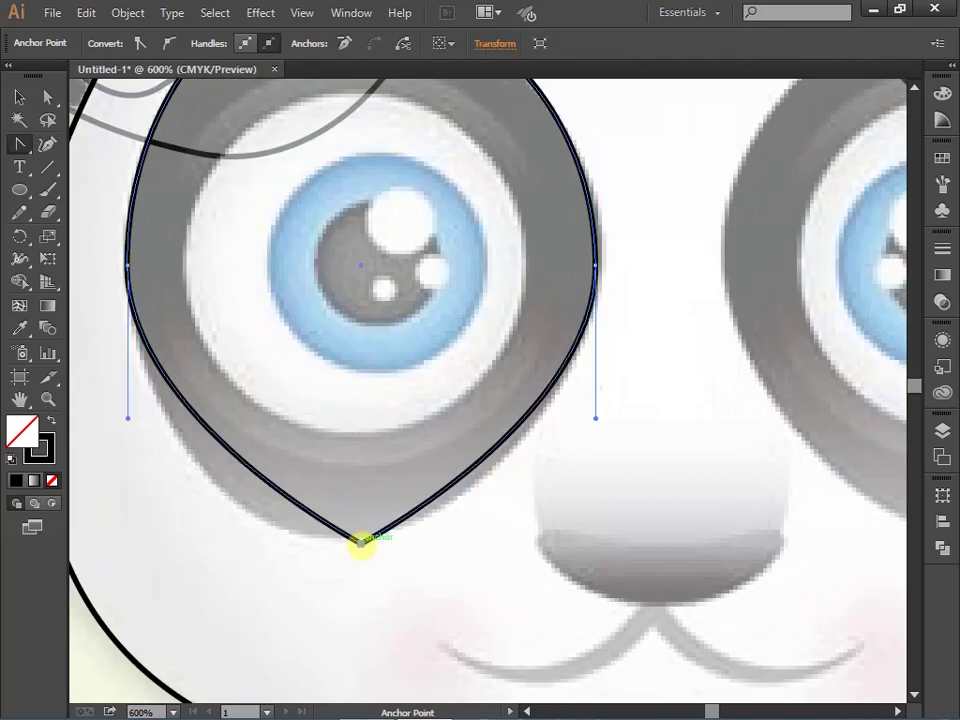
Nudge the shape up and adjust the bottom anchor's handle toward a point
click(17, 96)
drag(360, 543, 360, 536)
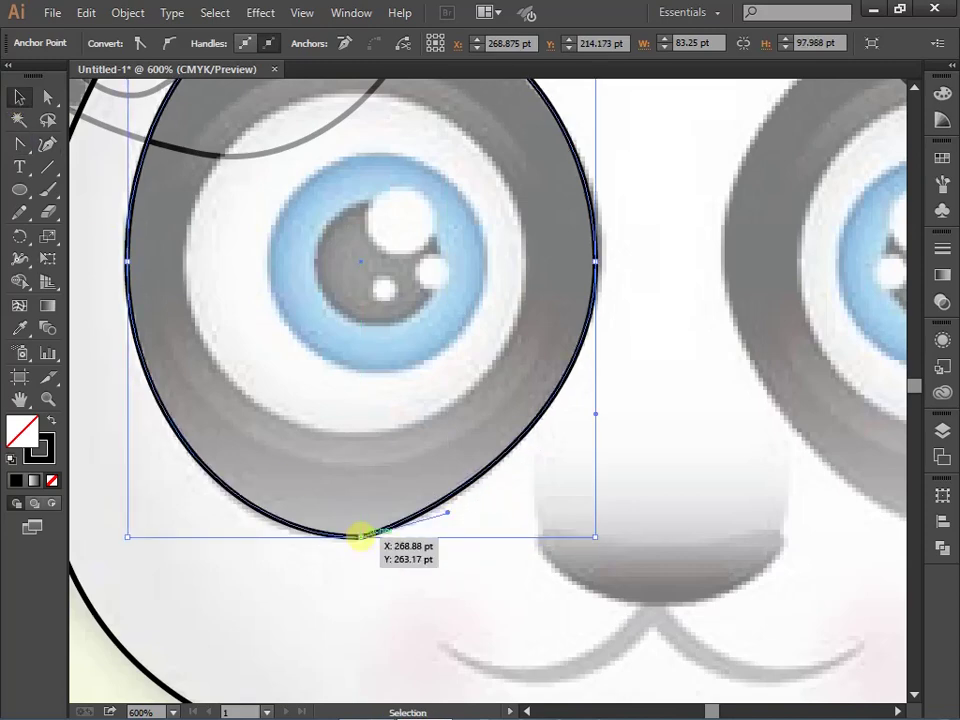
key(shift+c)
mouse_move(446, 514)
mouse_down()
mouse_move(477, 513)
mouse_move(446, 536)
mouse_up()
scroll(407, 544, up, 1)
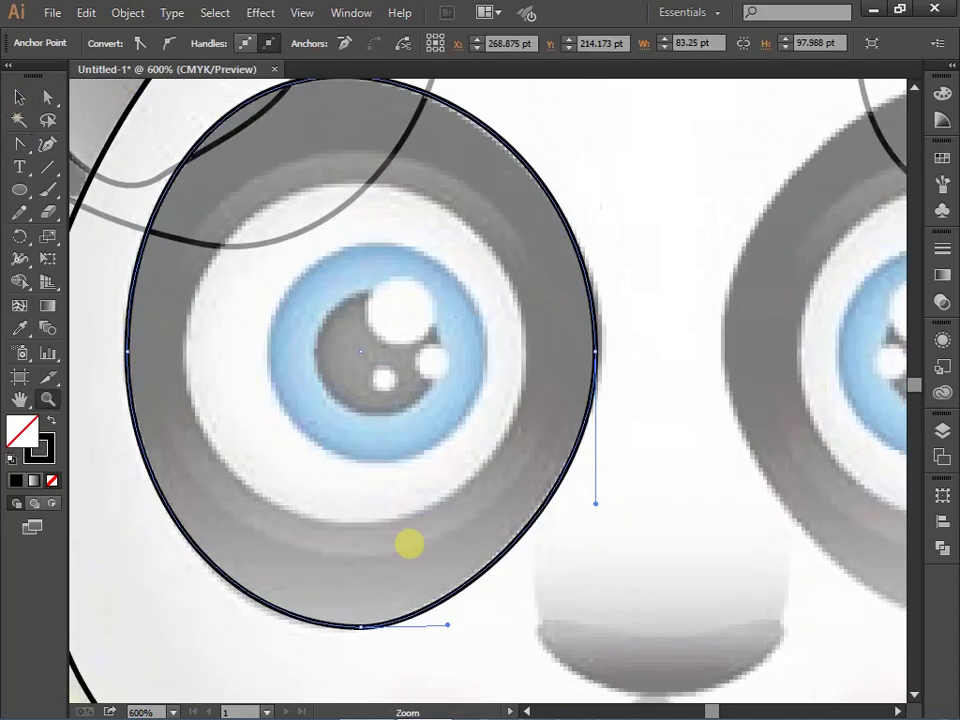
Refine the top and lower-right curves of the left eye-patch outline
key(v)
scroll(594, 349, up, 1)
click(19, 143)
click(364, 166)
drag(364, 166, 488, 188)
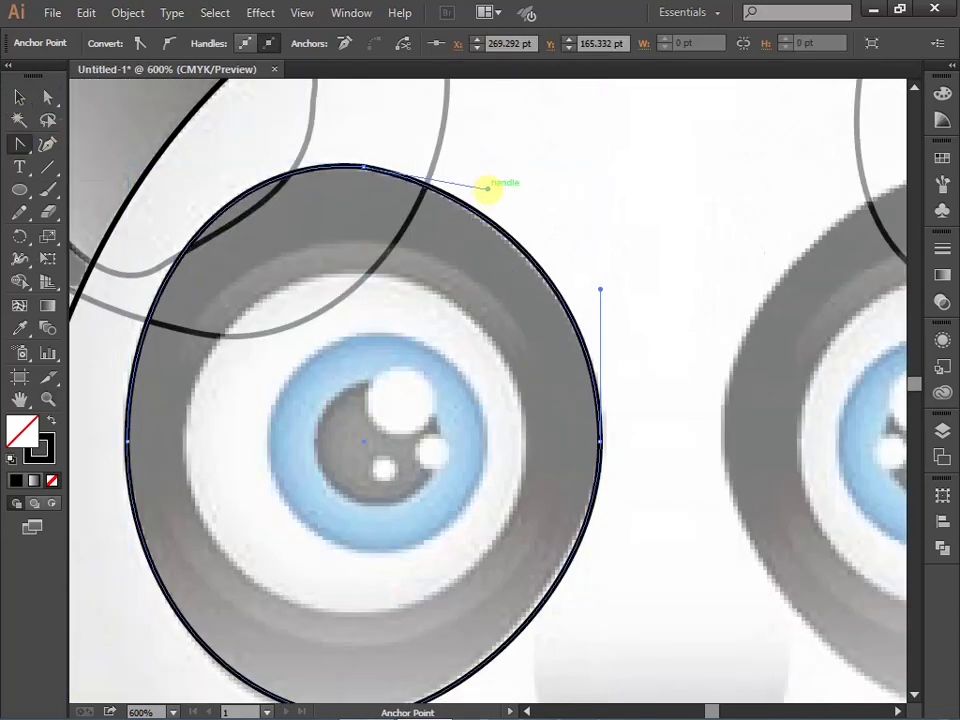
scroll(520, 250, down, 2)
drag(600, 503, 586, 507)
scroll(242, 583, up, 2)
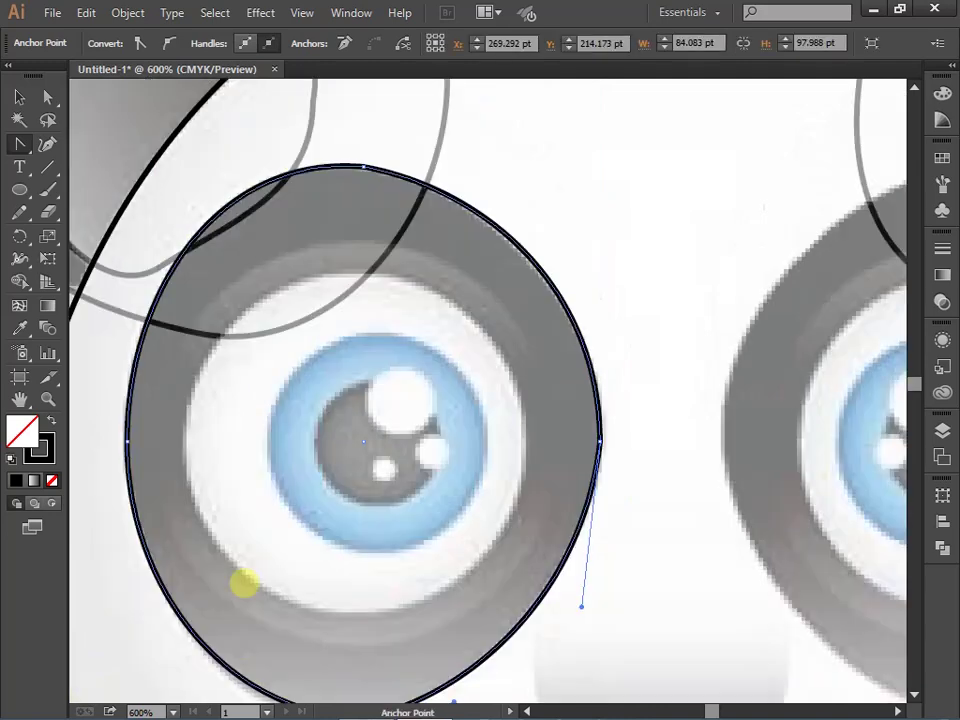
Delete the stray small curve left beside the eye patch
key(ctrl+minus)
key(ctrl+minus)
click(17, 96)
click(466, 492)
key(Delete)
Alt-drag a copy of the eye-patch shape onto the right eye and resize it
mouse_move(190, 486)
mouse_down()
mouse_move(369, 392)
mouse_move(735, 507)
mouse_move(581, 621)
mouse_up()
key(ctrl+plus)
drag(456, 476, 508, 476)
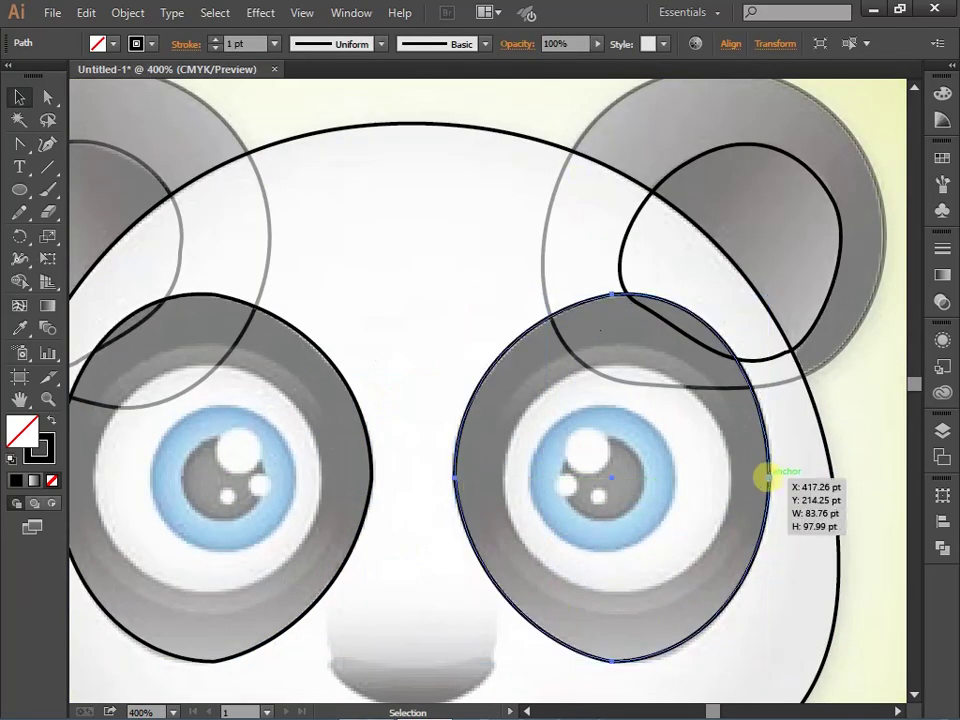
key(ctrl+plus)
key(ctrl+plus)
key(ctrl+plus)
drag(771, 471, 697, 483)
key(ctrl+minus)
key(ctrl+minus)
key(ctrl+minus)
Draw a circle around the left eye's white ring and size it to fit
key(l)
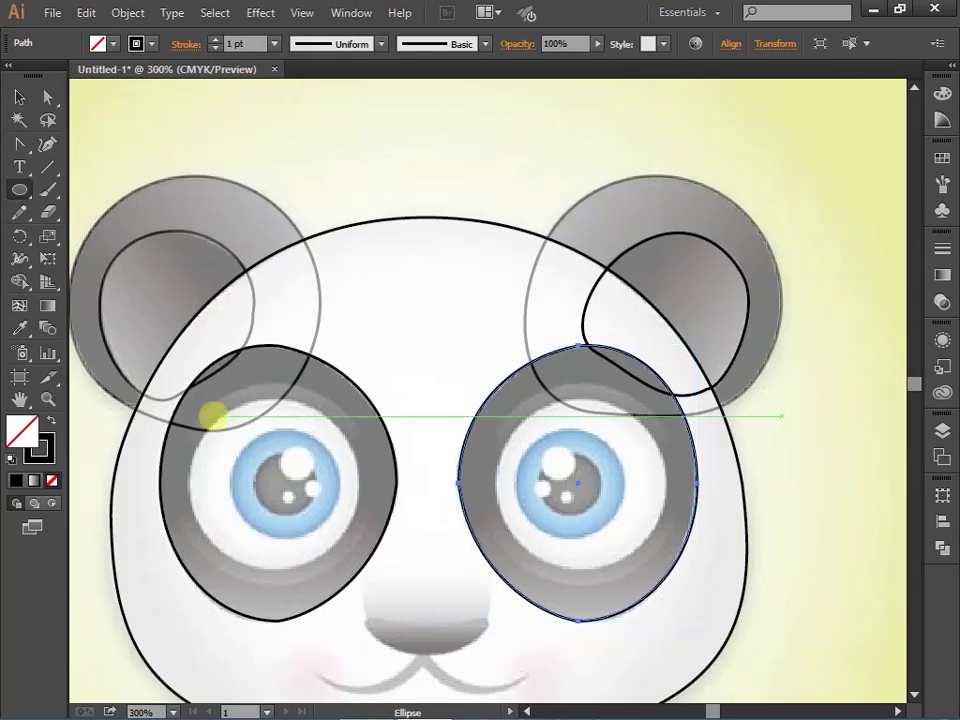
key(ctrl+plus)
click(525, 552)
click(525, 401)
mouse_move(264, 326)
mouse_down()
mouse_move(429, 604)
mouse_move(465, 546)
mouse_move(445, 511)
mouse_up()
click(445, 95)
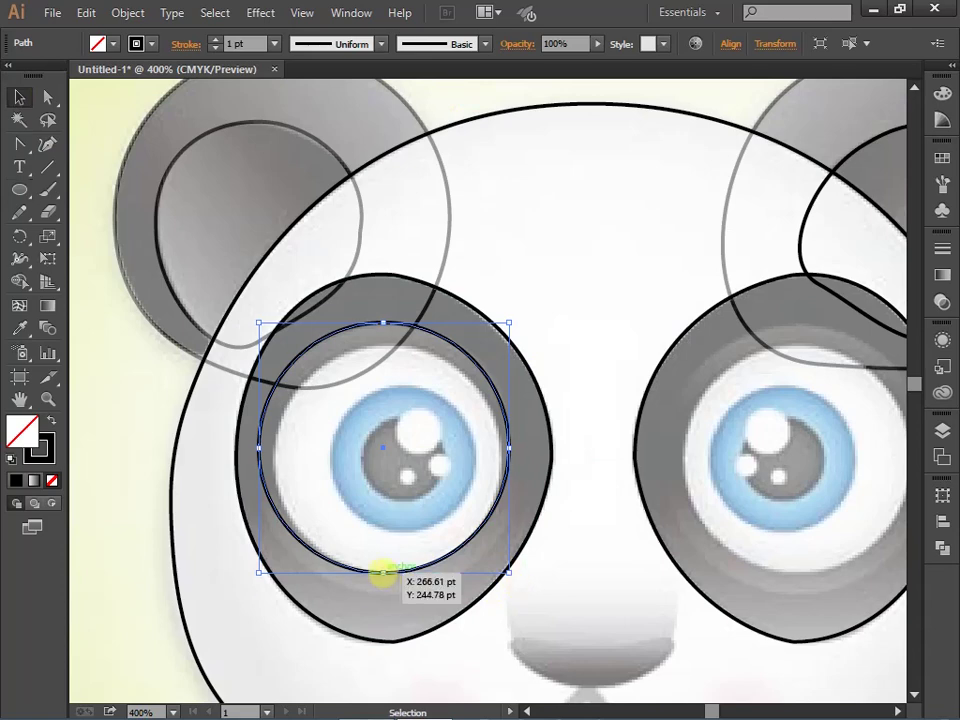
drag(383, 573, 383, 596)
drag(509, 448, 514, 456)
click(471, 439)
Copy the outer ring circle onto the right eye
double_click(512, 432)
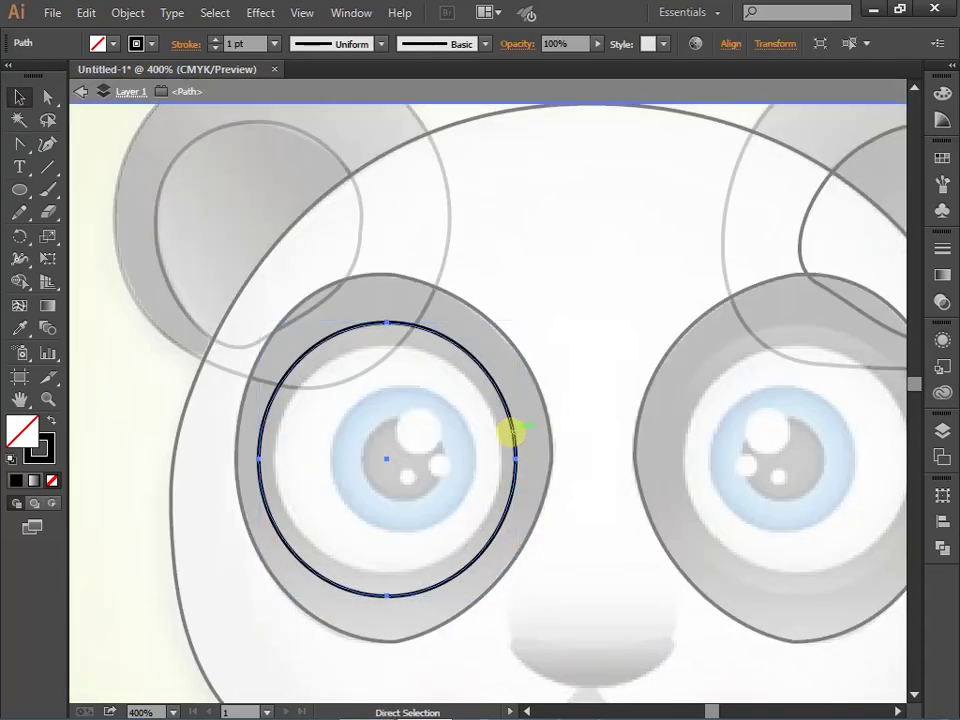
key(v)
key(Escape)
mouse_move(514, 440)
mouse_down()
mouse_move(889, 551)
mouse_move(600, 540)
mouse_move(820, 540)
mouse_up()
Draw a second circle fitted to the left eye's inner ring
key(l)
drag(290, 384, 500, 588)
key(v)
mouse_move(407, 392)
mouse_down()
mouse_move(430, 375)
mouse_move(399, 342)
mouse_up()
drag(257, 448, 253, 456)
scroll(368, 568, up, 4)
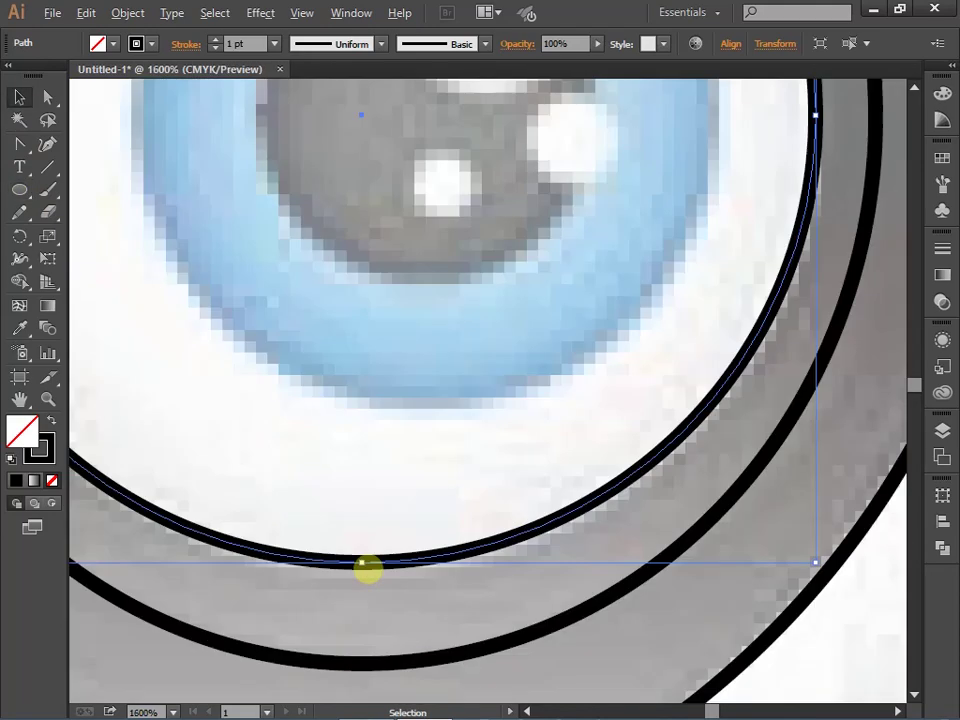
scroll(800, 549, up, 2)
scroll(358, 156, up, 4)
scroll(358, 156, down, 4)
scroll(332, 463, down, 5)
scroll(500, 287, up, 5)
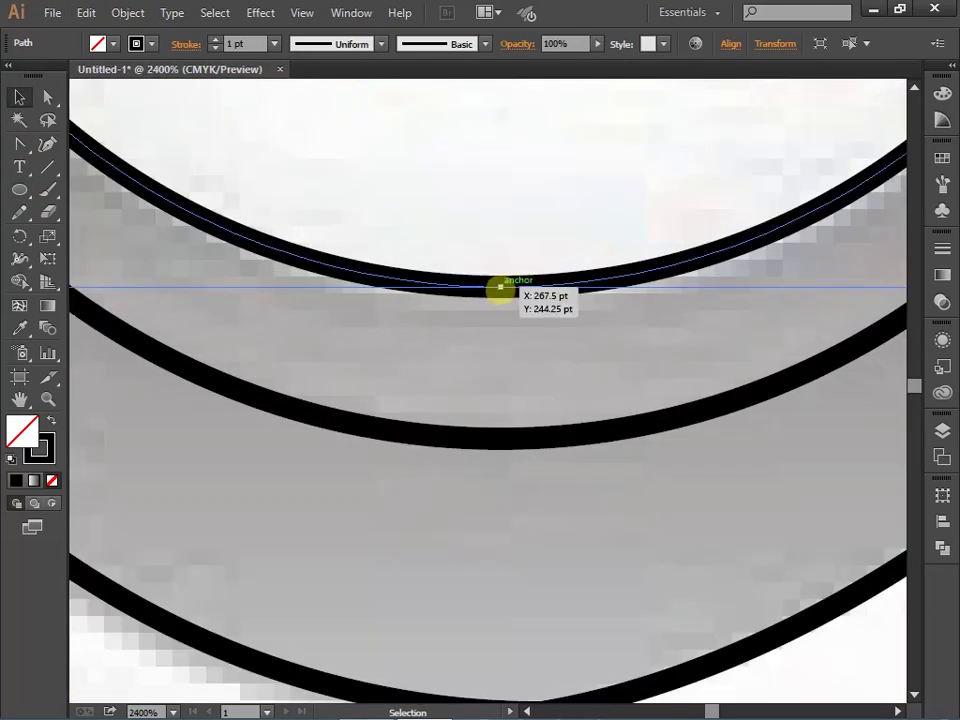
scroll(500, 287, down, 3)
scroll(653, 240, down, 2)
Copy the inner ring circle onto the right eye
drag(653, 240, 381, 420)
mouse_move(466, 508)
mouse_down()
mouse_move(670, 532)
mouse_move(671, 523)
mouse_up()
scroll(465, 418, up, 3)
scroll(553, 429, down, 2)
mouse_move(321, 538)
mouse_down()
mouse_move(531, 438)
mouse_move(581, 488)
mouse_up()
Draw a circle fitted to the left eye's blue iris
key(l)
drag(344, 383, 430, 470)
drag(344, 293, 343, 257)
drag(254, 365, 226, 364)
drag(433, 365, 447, 364)
key(space)
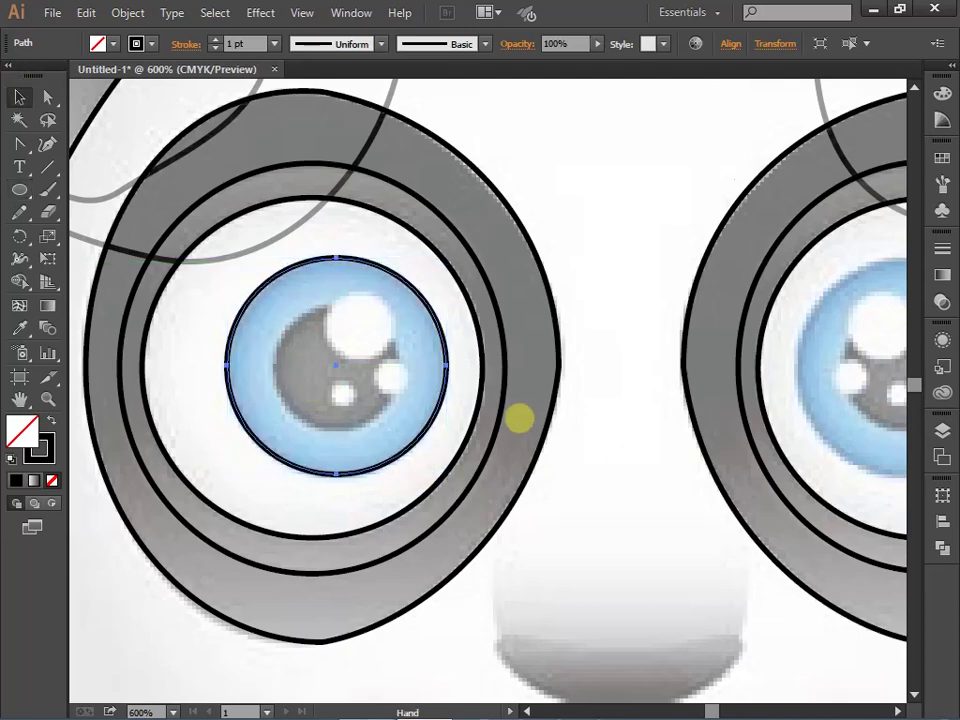
key(ctrl+minus)
Outline the left eye's pupil with a widened circle
drag(294, 401, 493, 454)
scroll(177, 455, up, 2)
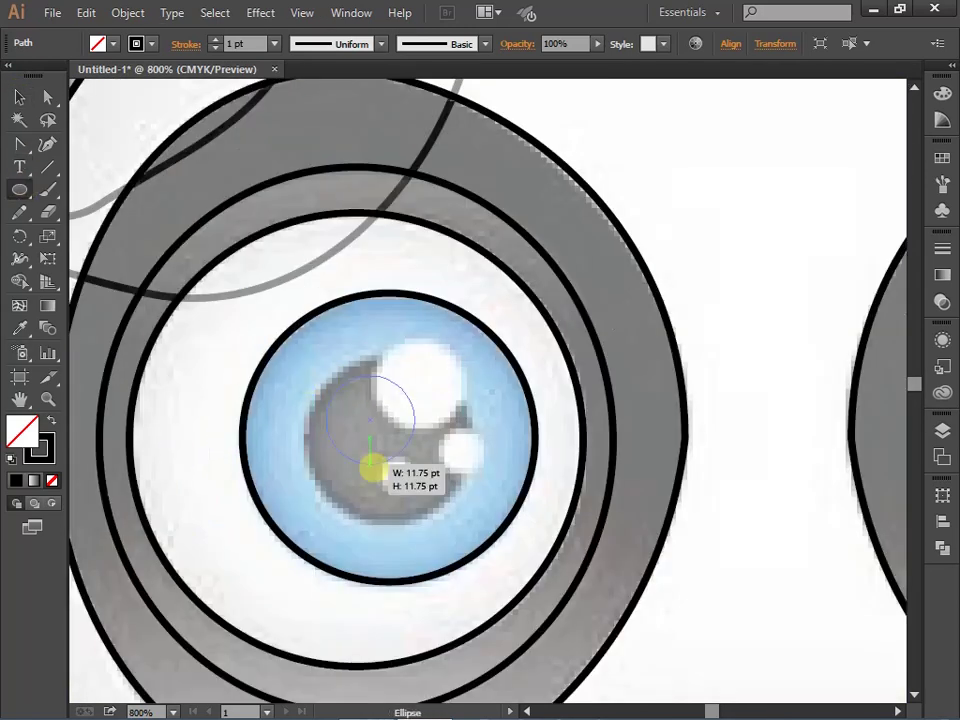
drag(371, 467, 399, 375)
drag(327, 438, 304, 438)
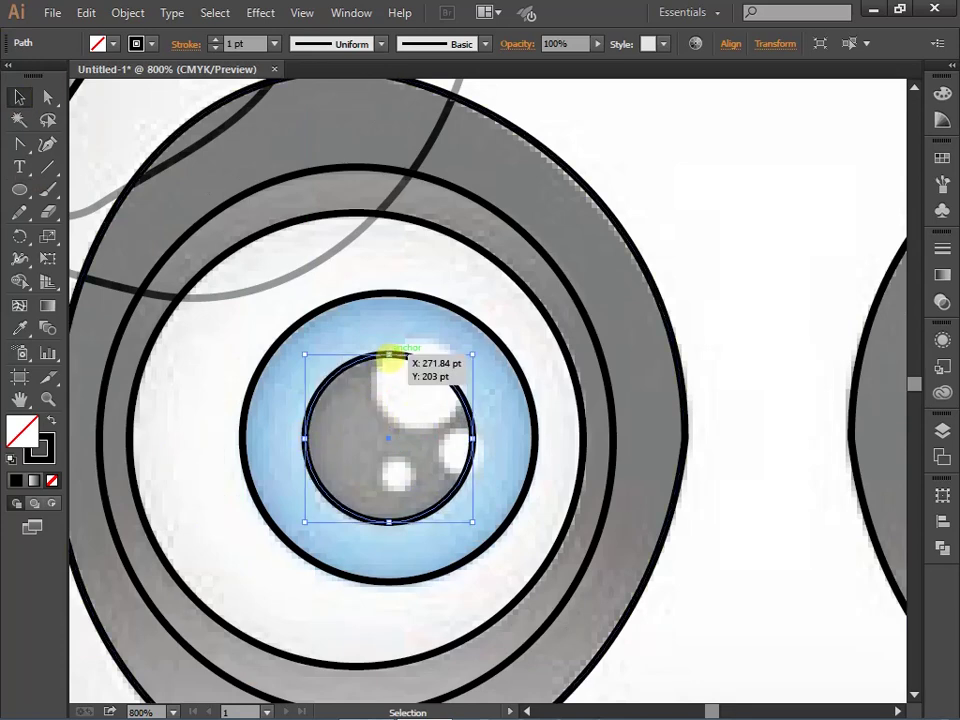
scroll(392, 360, up, 3)
scroll(403, 368, down, 2)
Draw circles over the left eye's large highlight and two small highlights
click(19, 189)
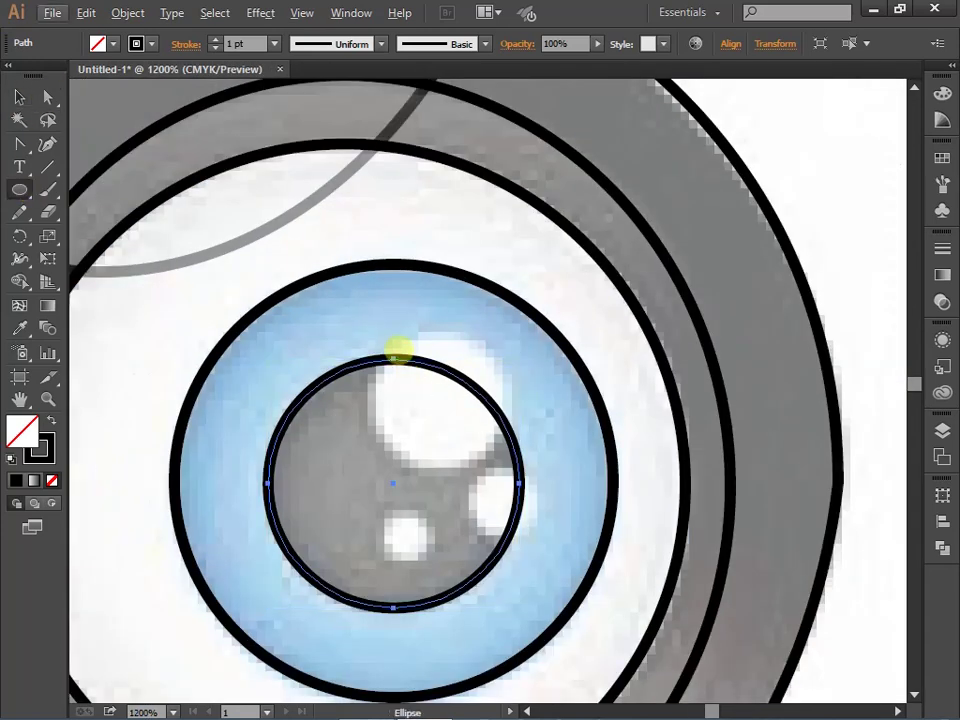
click(397, 349)
key(Return)
key(v)
drag(482, 470, 439, 455)
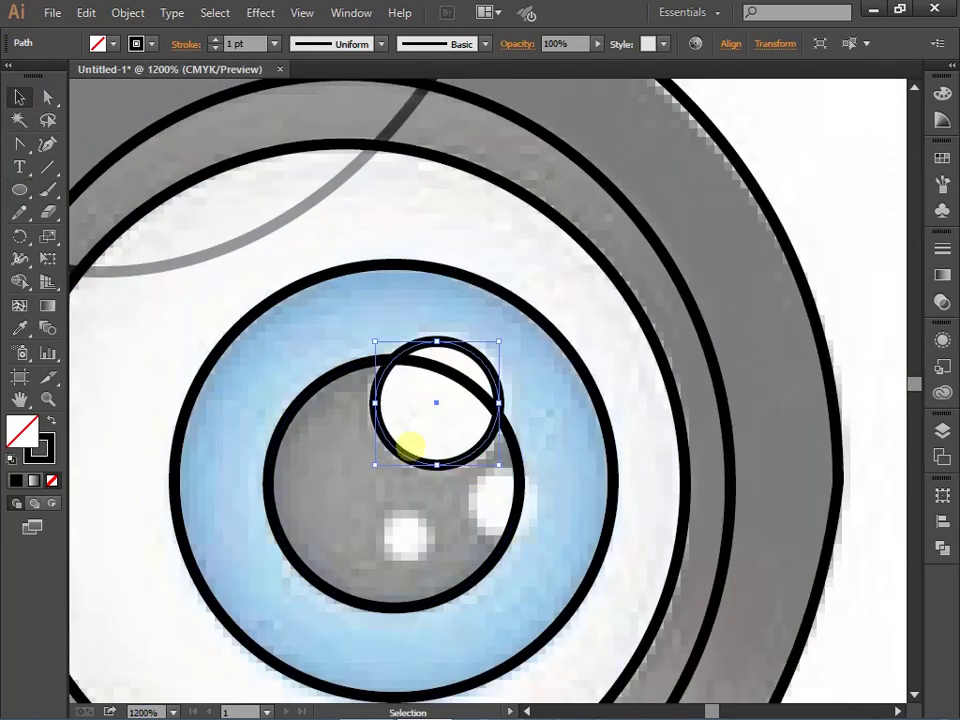
key(l)
drag(408, 537, 408, 565)
mouse_move(514, 512)
mouse_down()
mouse_move(528, 546)
mouse_move(518, 540)
mouse_up()
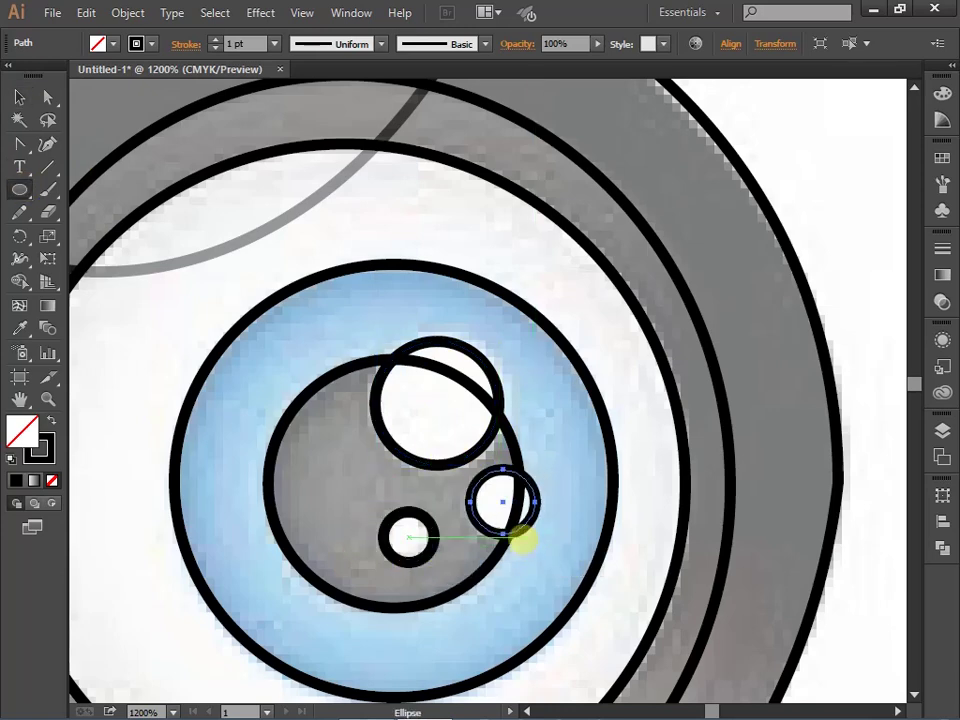
Alt-drag copies of the highlight circles onto the right eye's pupil
key(ctrl+minus)
key(v)
mouse_move(261, 381)
mouse_down()
mouse_move(890, 483)
mouse_move(846, 450)
mouse_up()
drag(487, 395, 808, 447)
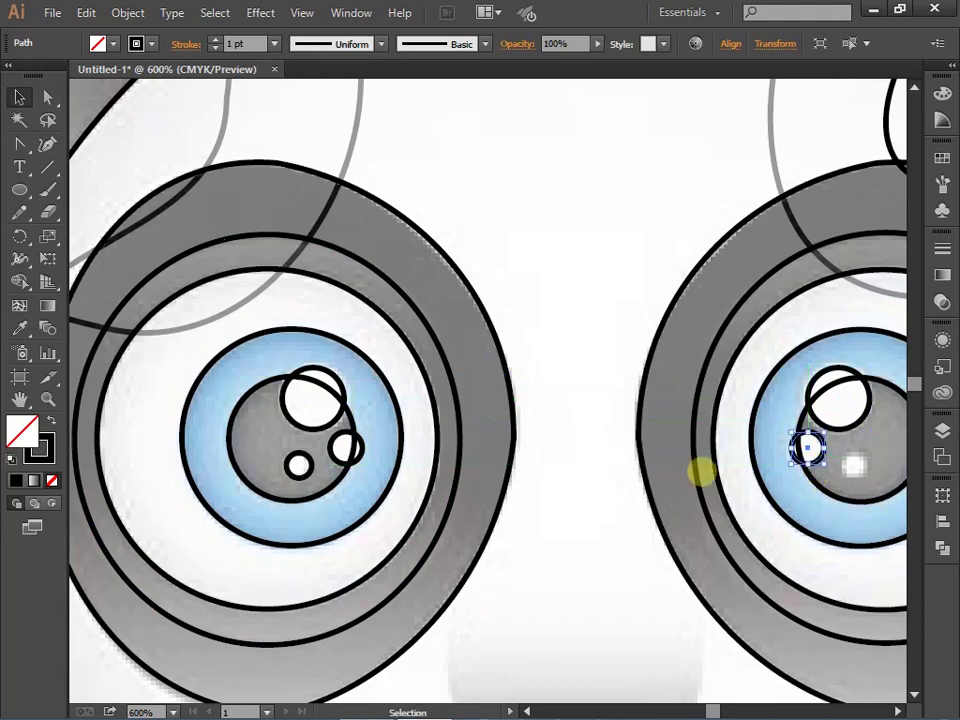
click(299, 466)
drag(843, 490, 853, 463)
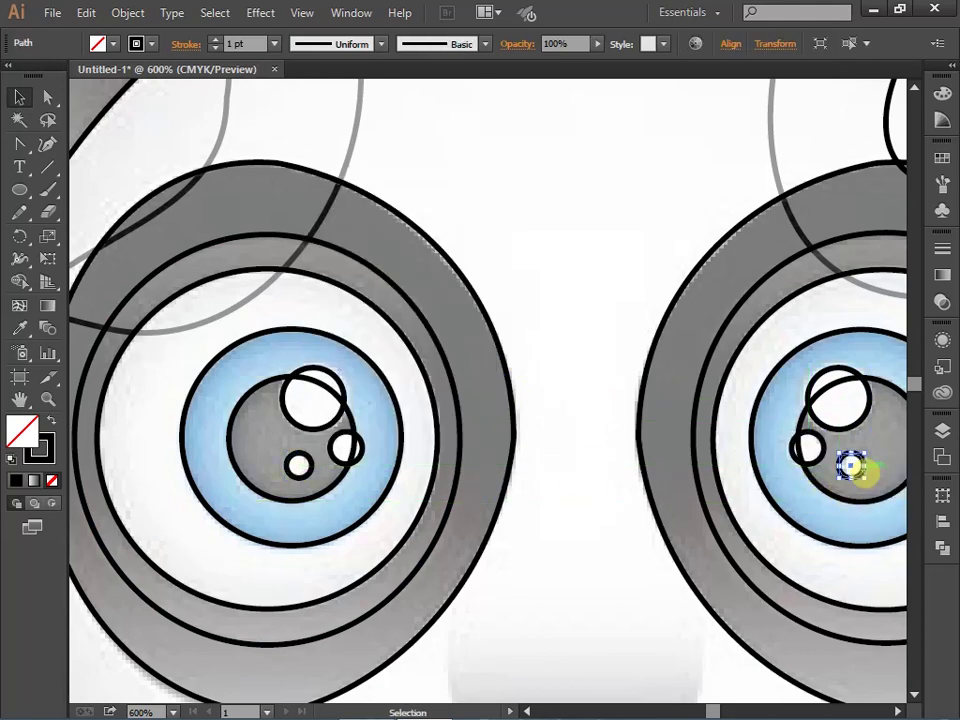
key(ctrl+minus)
key(ctrl+minus)
key(ctrl+plus)
Draw an ellipse over the nose and stretch it wider to the left to fit
drag(321, 439, 461, 578)
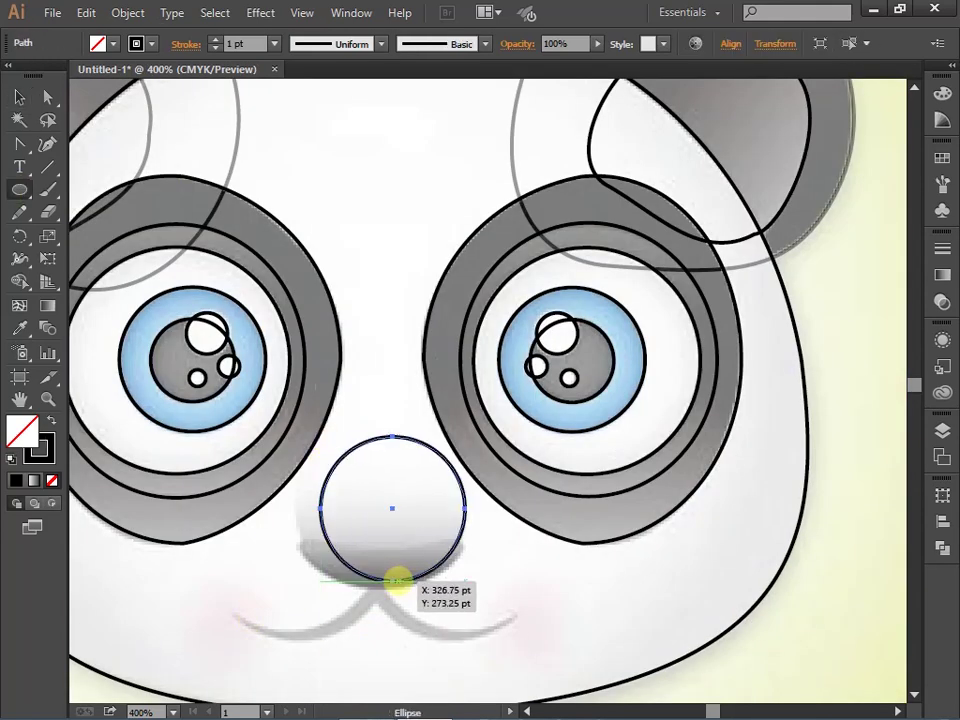
key(v)
drag(317, 508, 296, 508)
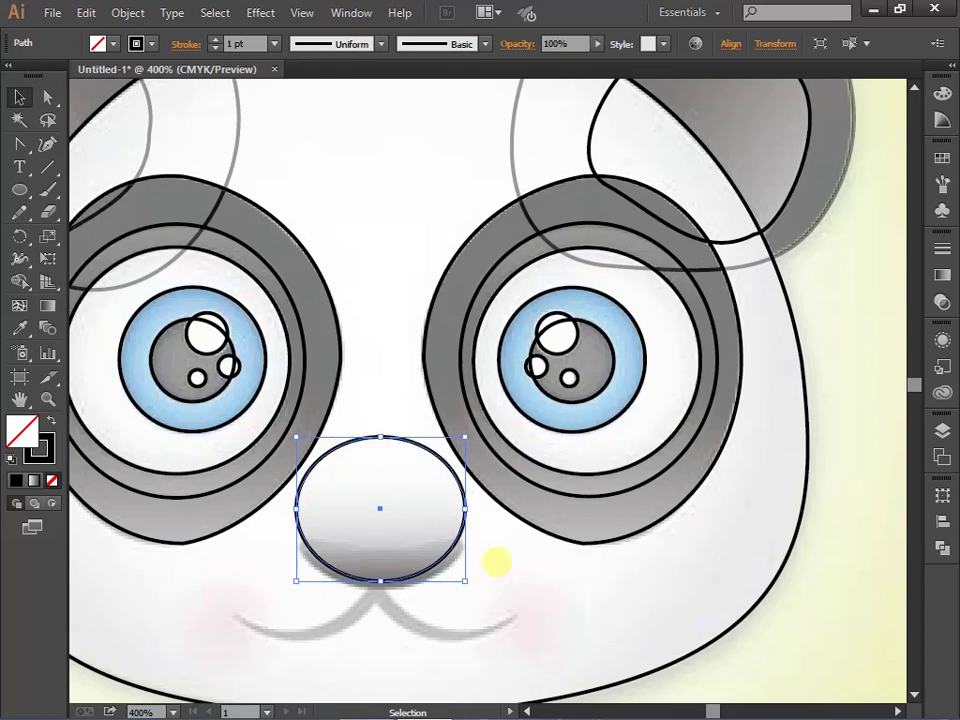
click(497, 562)
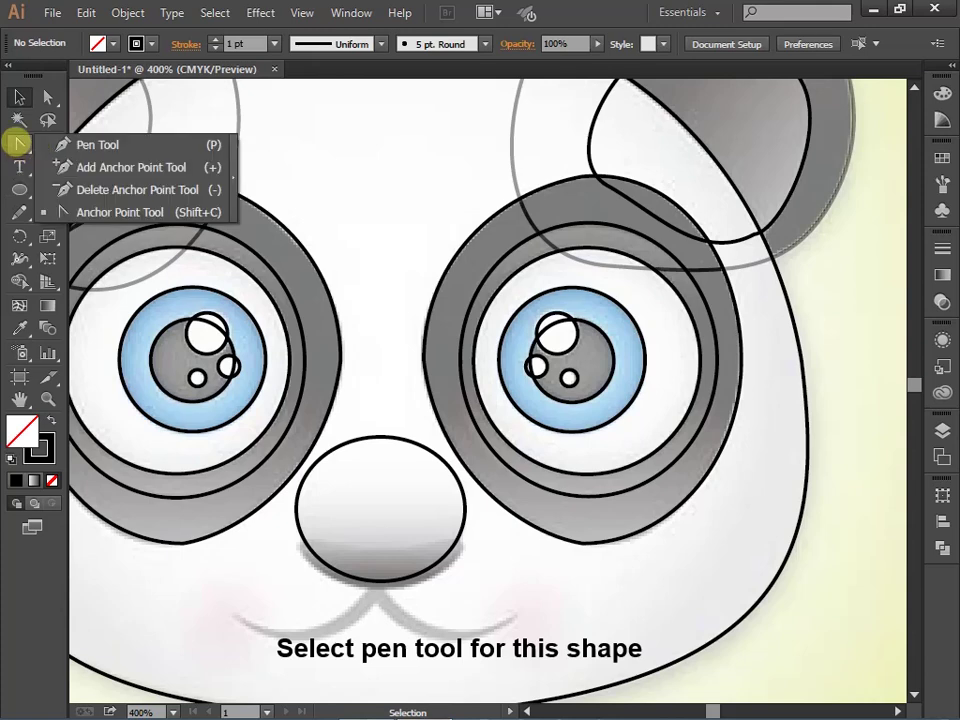
Trace a closed curved pen path over the nose's lower shading
drag(20, 146, 90, 144)
scroll(246, 554, up, 1)
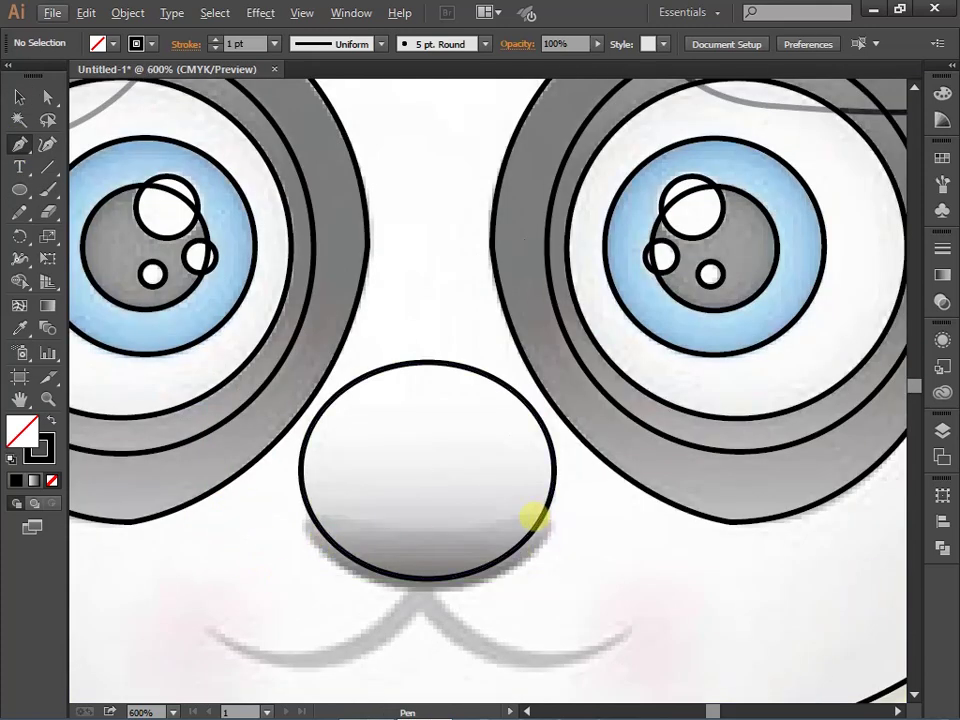
click(535, 516)
drag(376, 522, 303, 493)
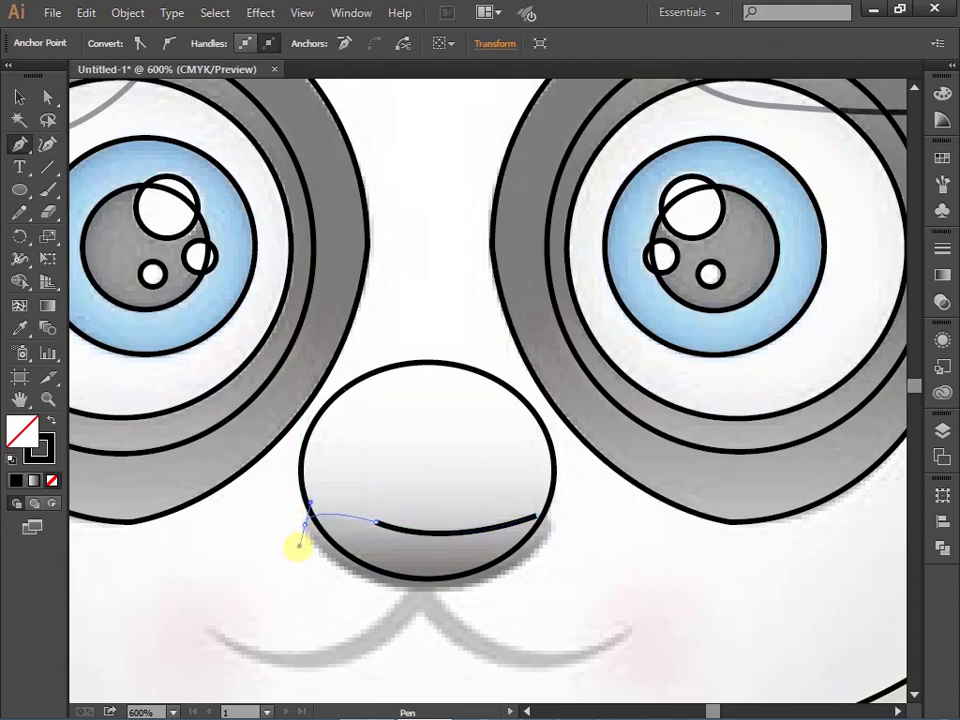
drag(405, 589, 494, 609)
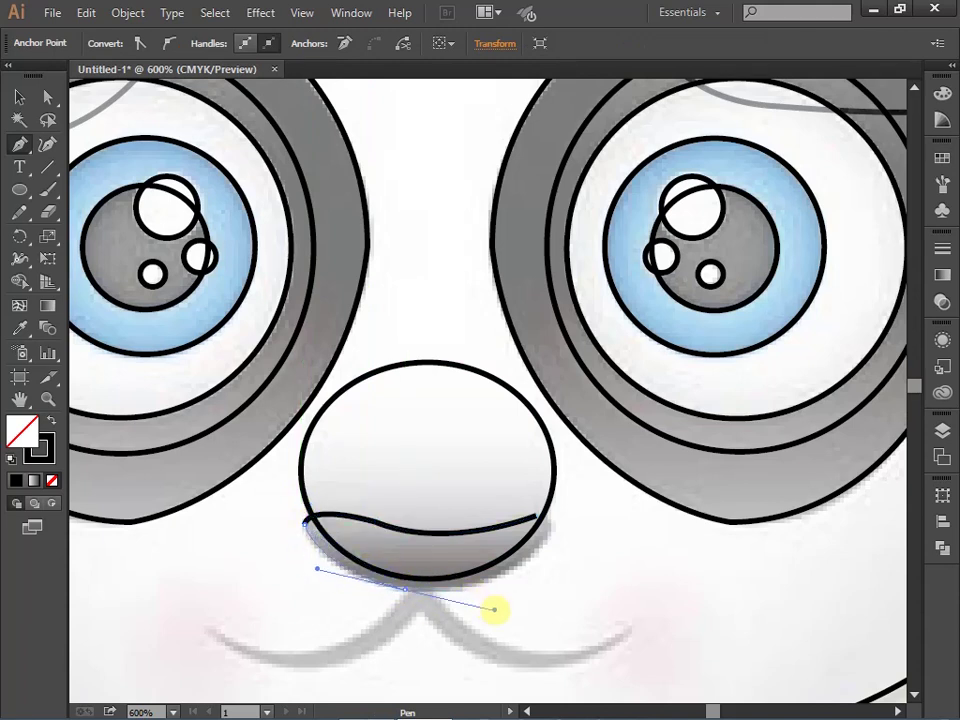
click(405, 589)
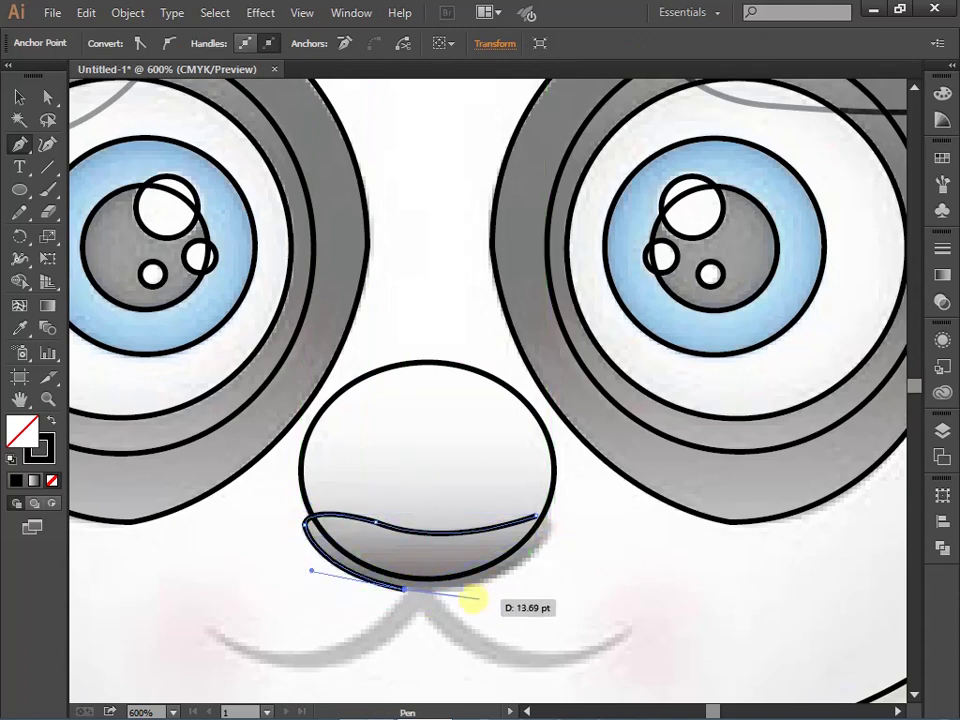
mouse_move(551, 528)
mouse_down()
mouse_move(545, 505)
mouse_move(561, 565)
mouse_up()
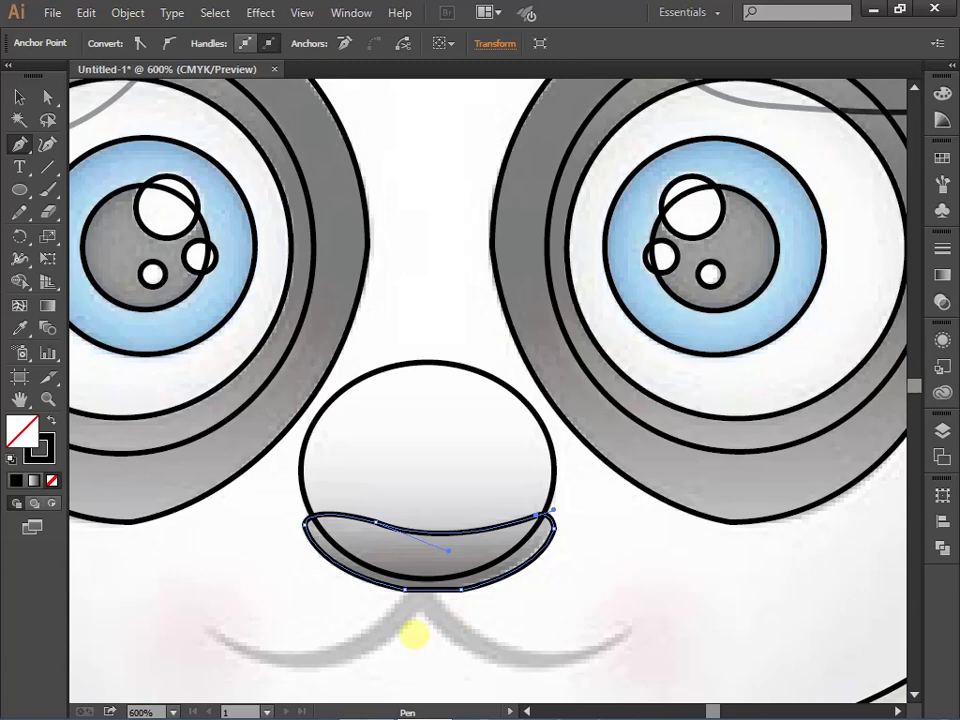
Select the shading path's anchors and round its corners slightly
key(ctrl+plus)
key(ctrl+plus)
ctrl+click(388, 491)
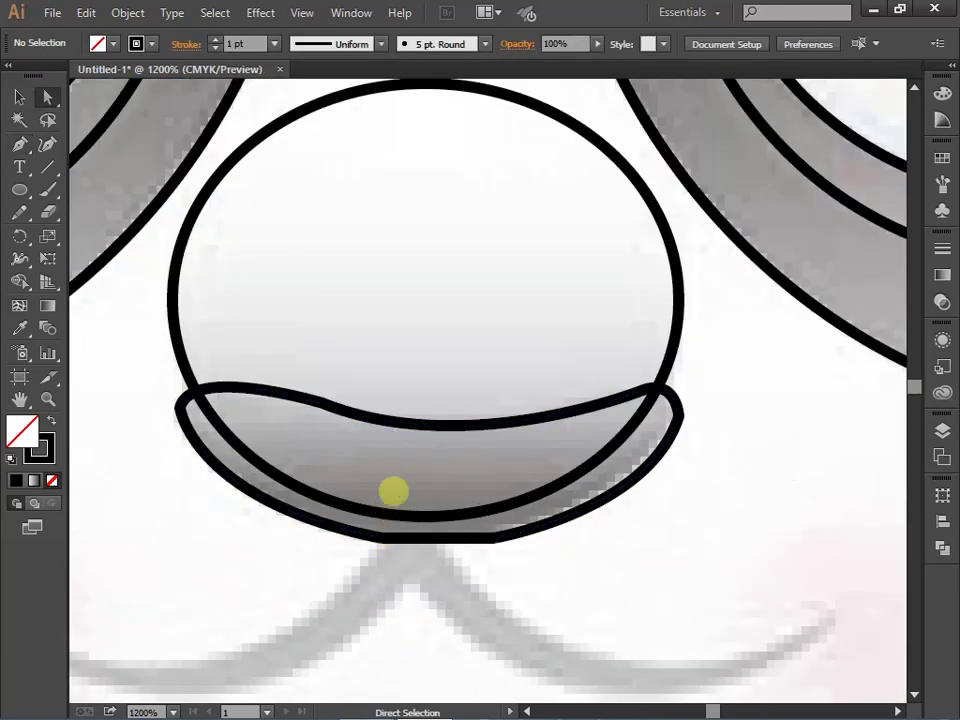
click(393, 491)
click(491, 517)
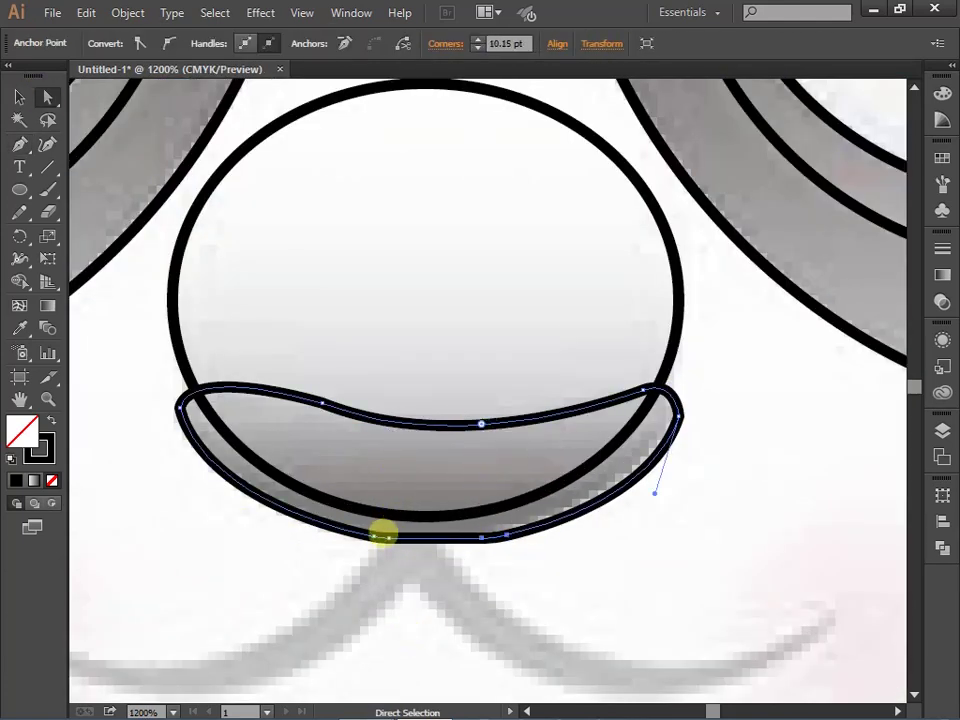
click(388, 465)
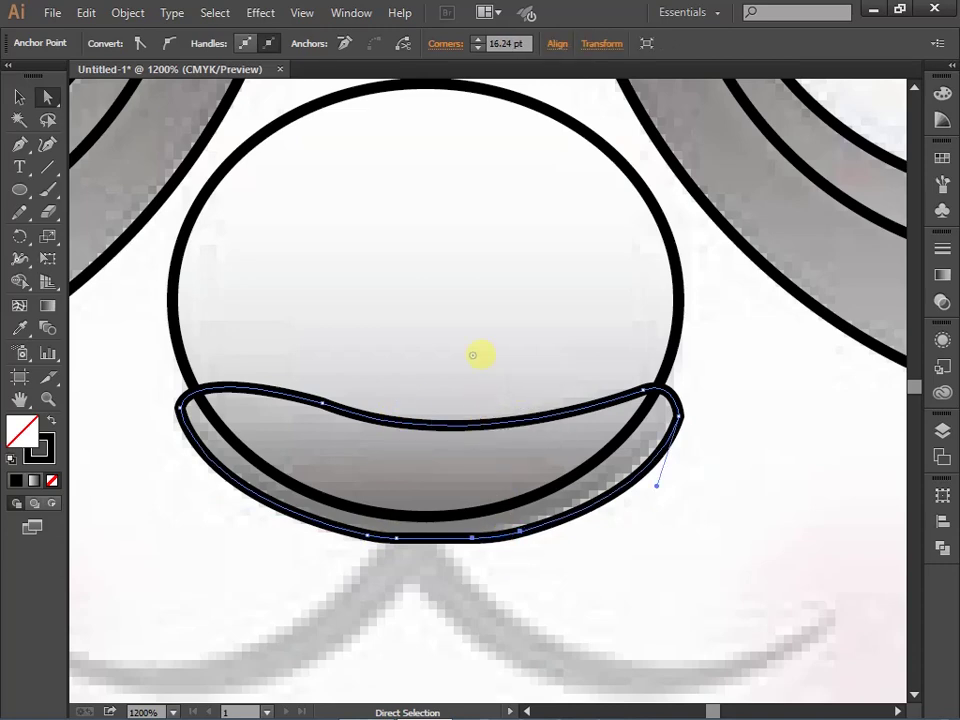
key(ctrl+minus)
key(ctrl+minus)
key(ctrl+minus)
key(ctrl+shift+a)
Draw the left mouth curve from the nose bottom out to the left cheek
click(19, 143)
key(ctrl+plus)
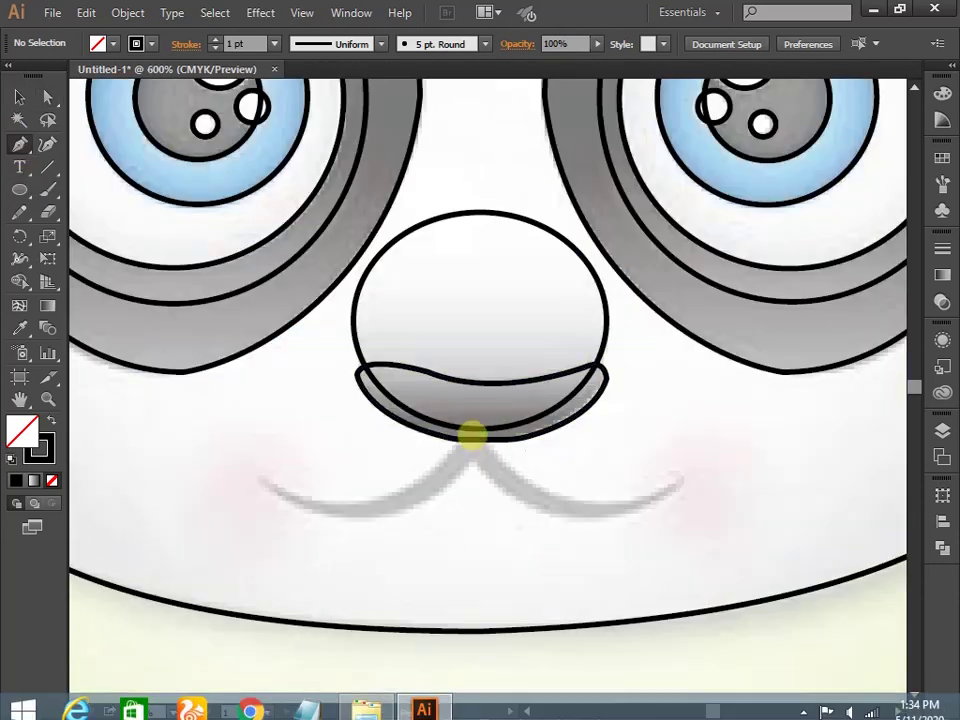
click(480, 440)
drag(265, 479, 215, 456)
click(264, 479)
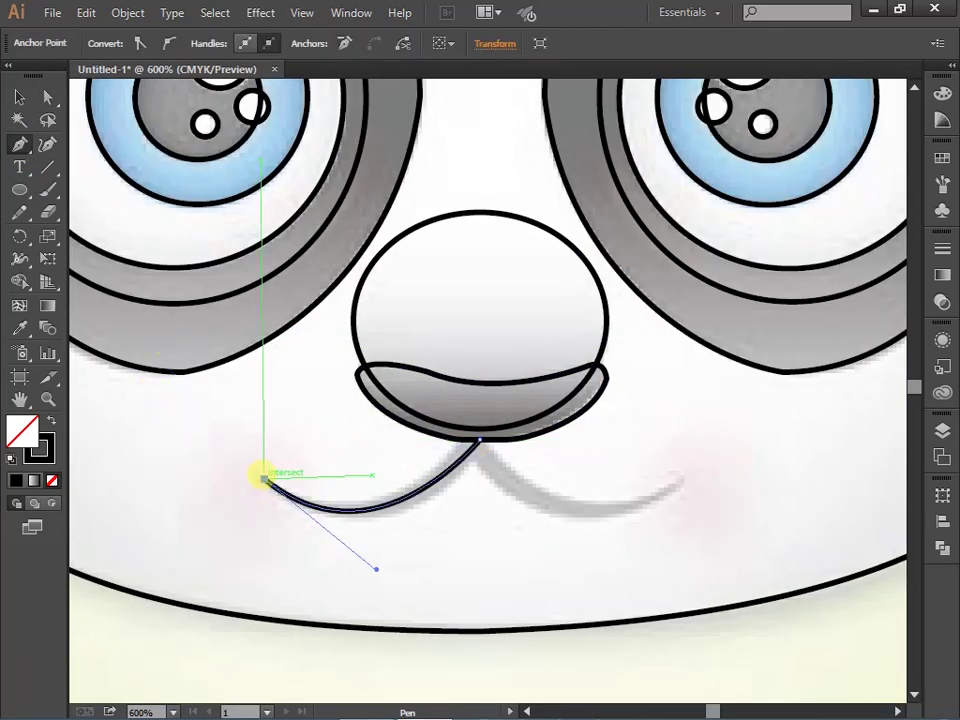
key(a)
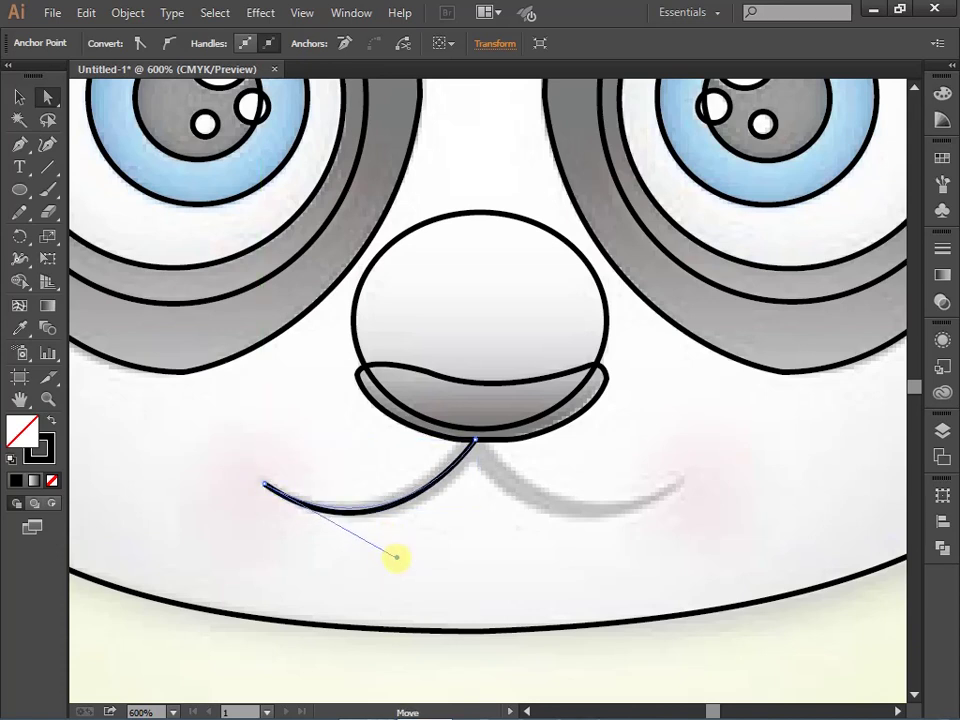
drag(396, 557, 391, 561)
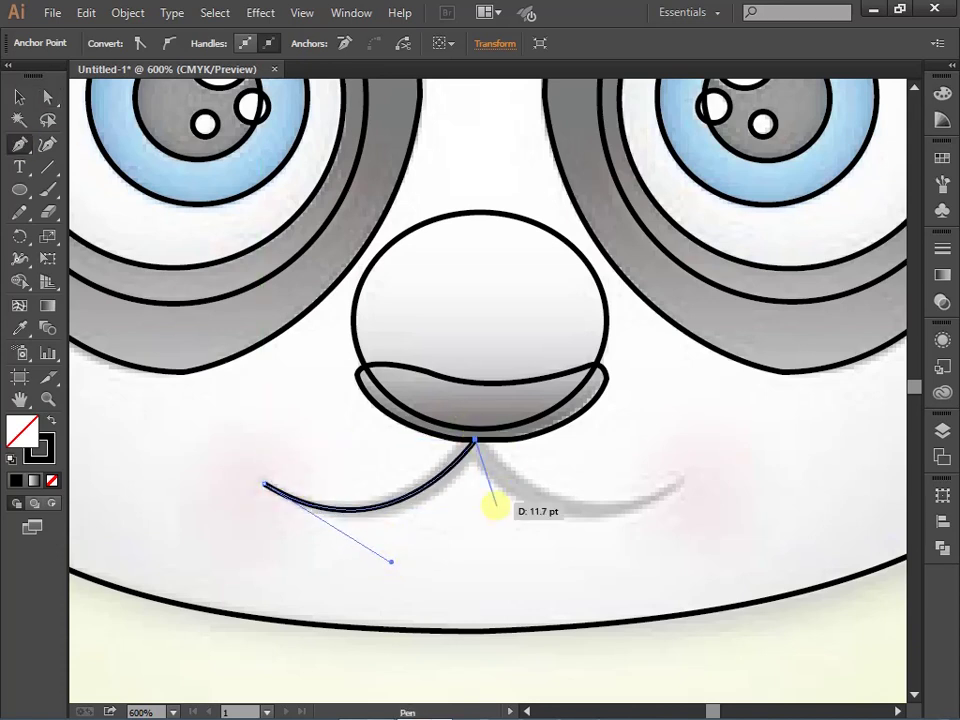
Draw the right mouth curve from the nose bottom to the right cheek
mouse_move(494, 506)
mouse_down()
mouse_move(681, 484)
mouse_move(790, 430)
mouse_up()
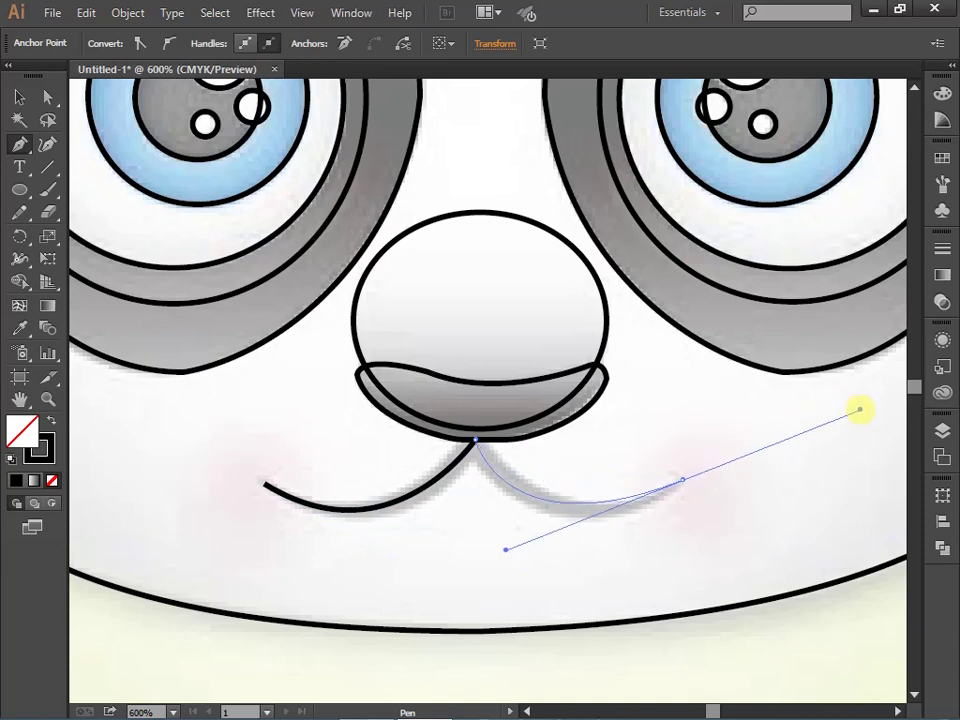
key(ctrl+z)
drag(681, 484, 816, 396)
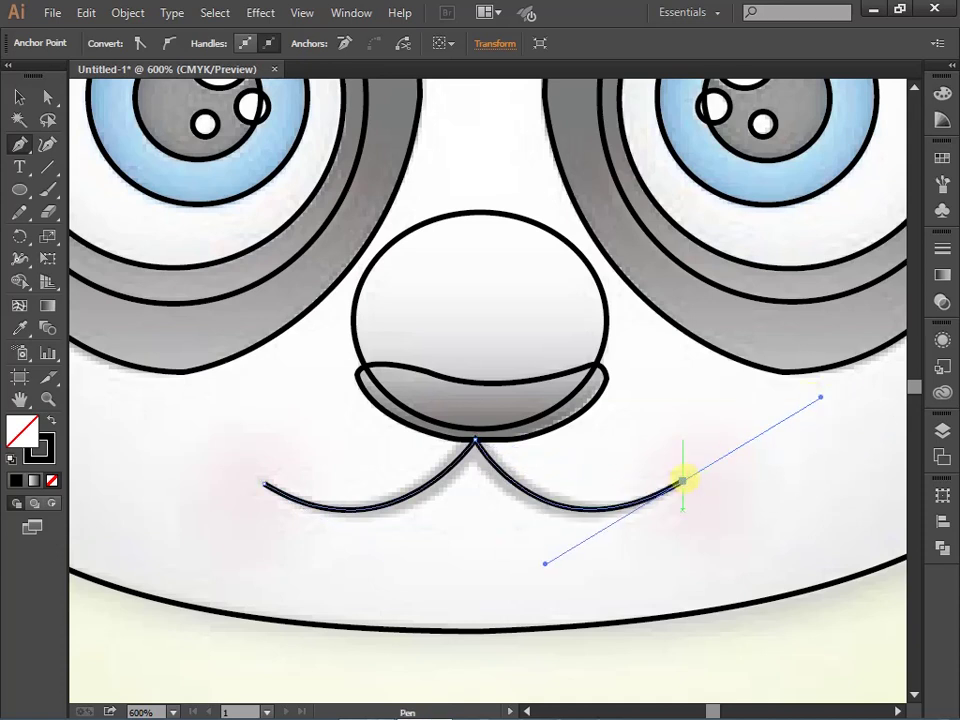
click(682, 481)
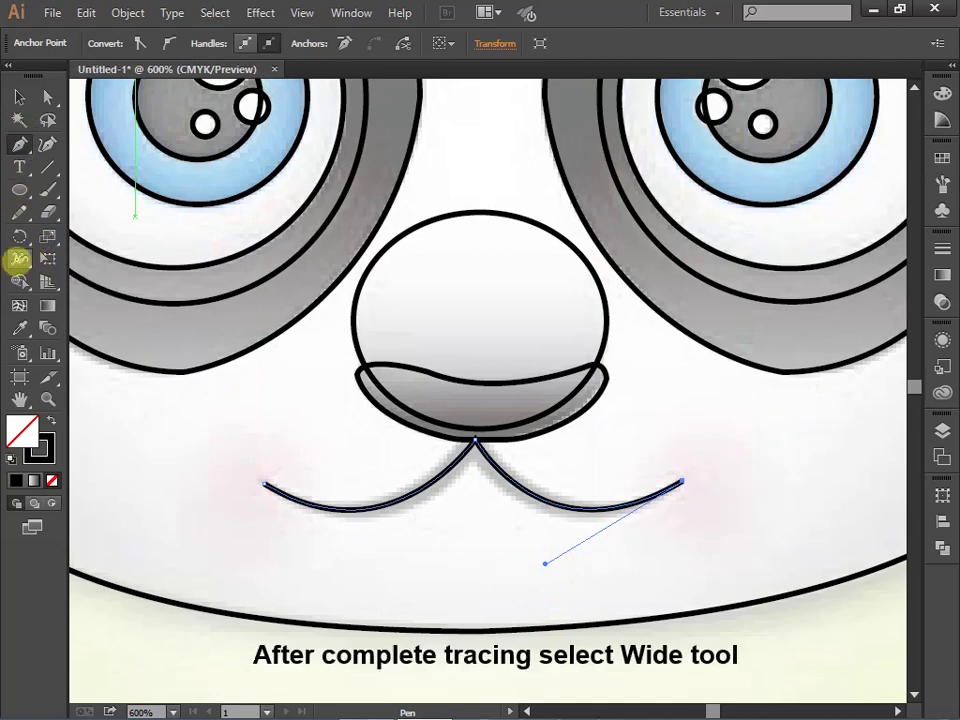
Widen the mouth stroke at the nose junction with the Width tool
click(19, 259)
scroll(476, 439, up, 1)
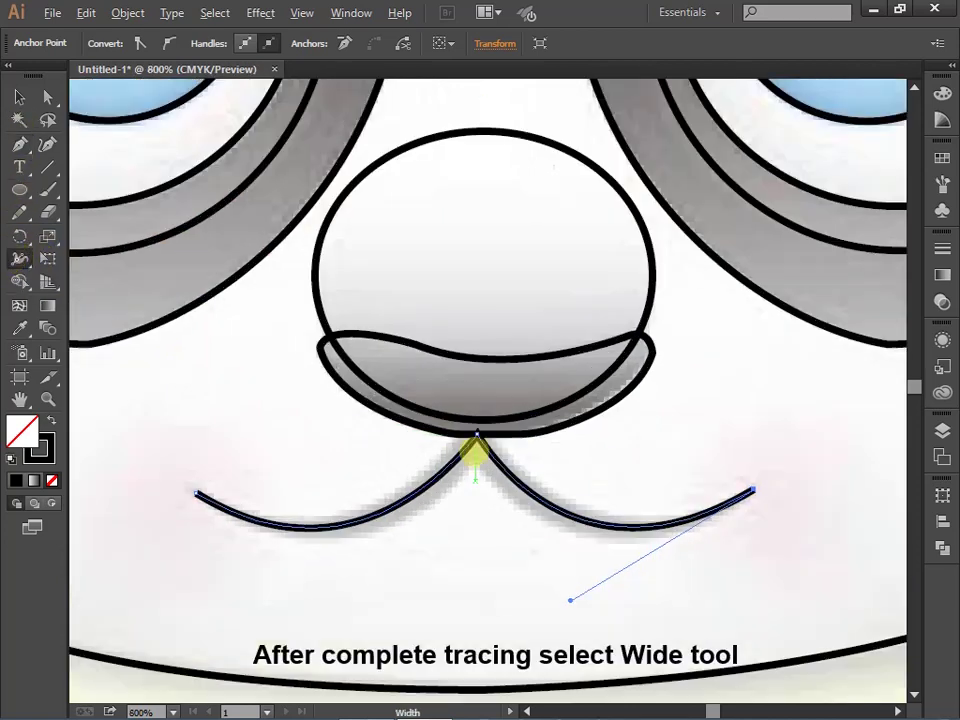
scroll(470, 435, up, 2)
drag(465, 430, 492, 443)
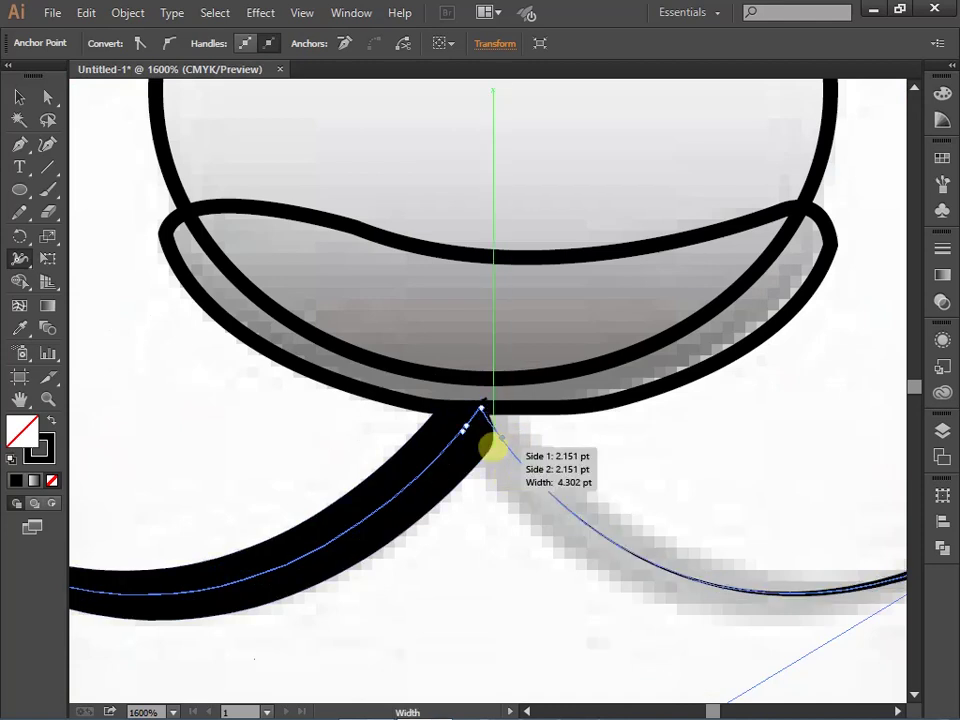
key(ctrl+z)
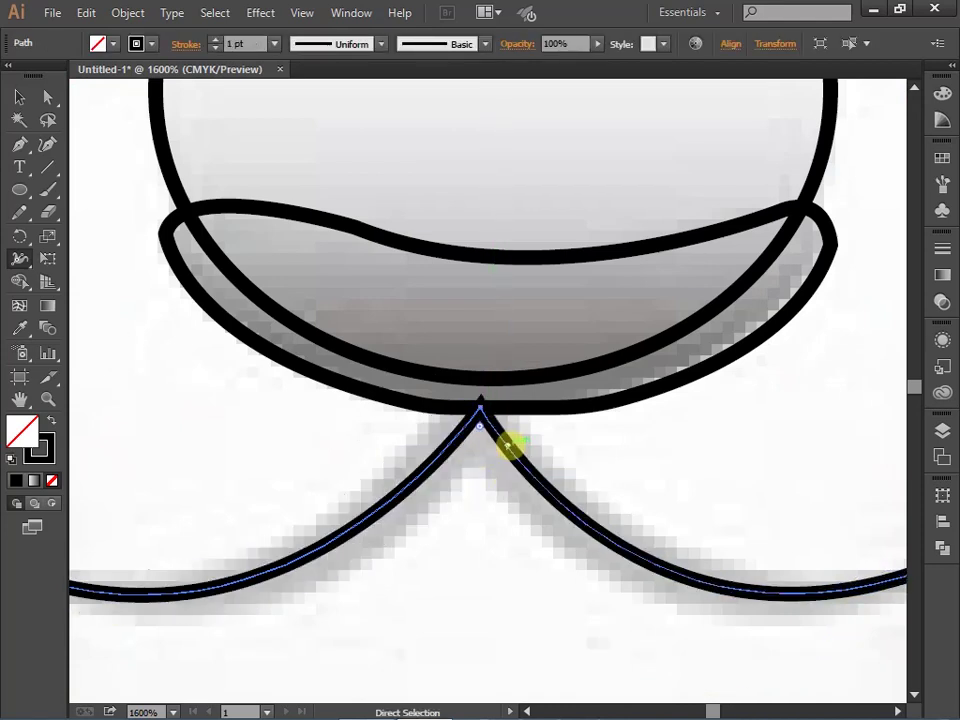
mouse_move(461, 432)
mouse_down()
mouse_move(492, 446)
mouse_move(479, 458)
mouse_up()
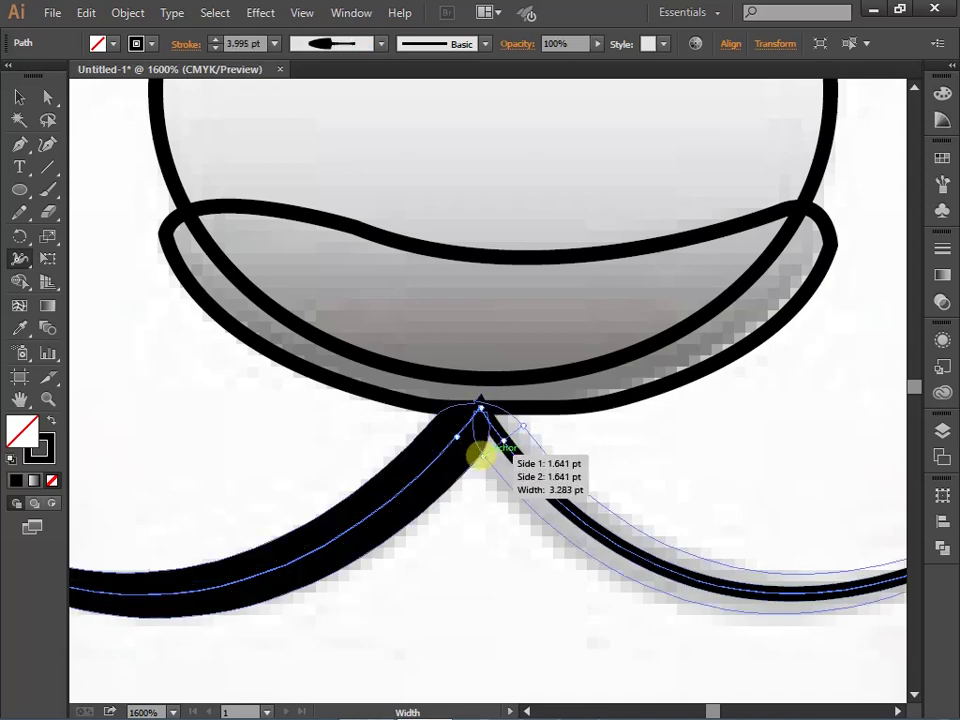
Pinch both ends of the mouth line to fine tapered points
scroll(45, 587, down, 1)
scroll(279, 564, down, 1)
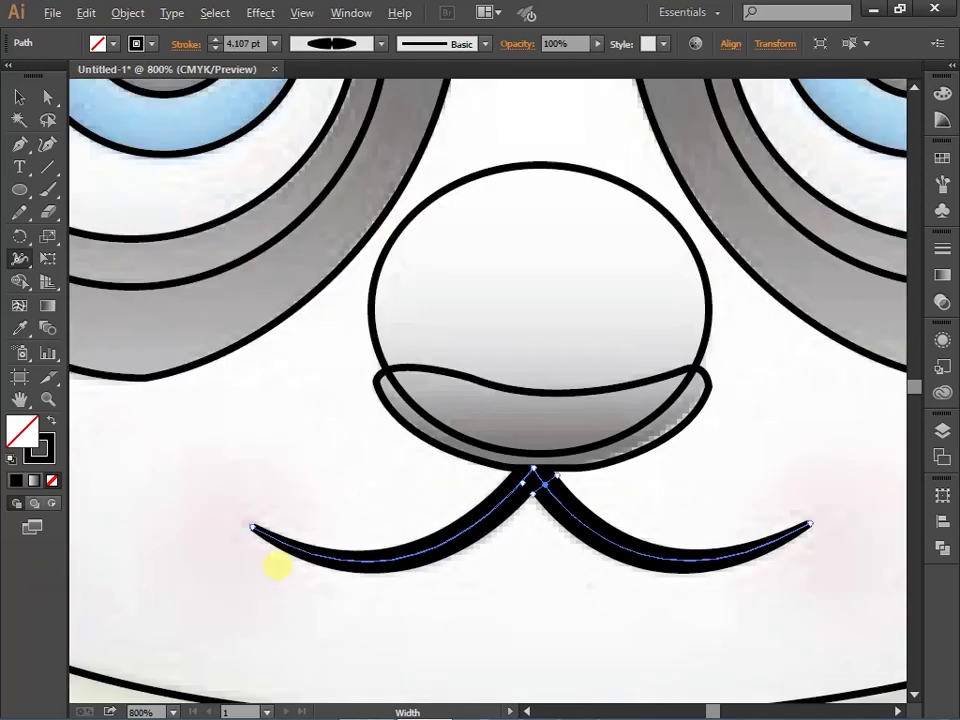
scroll(279, 564, up, 6)
drag(754, 450, 767, 429)
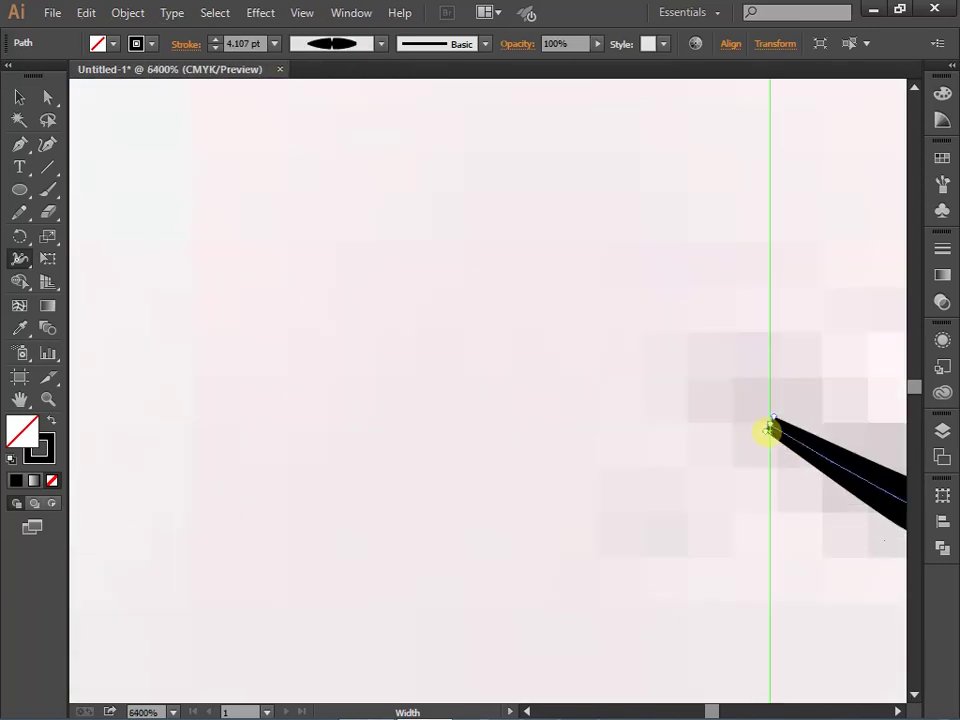
scroll(767, 429, down, 3)
drag(793, 499, 424, 435)
scroll(443, 390, up, 3)
drag(443, 390, 454, 518)
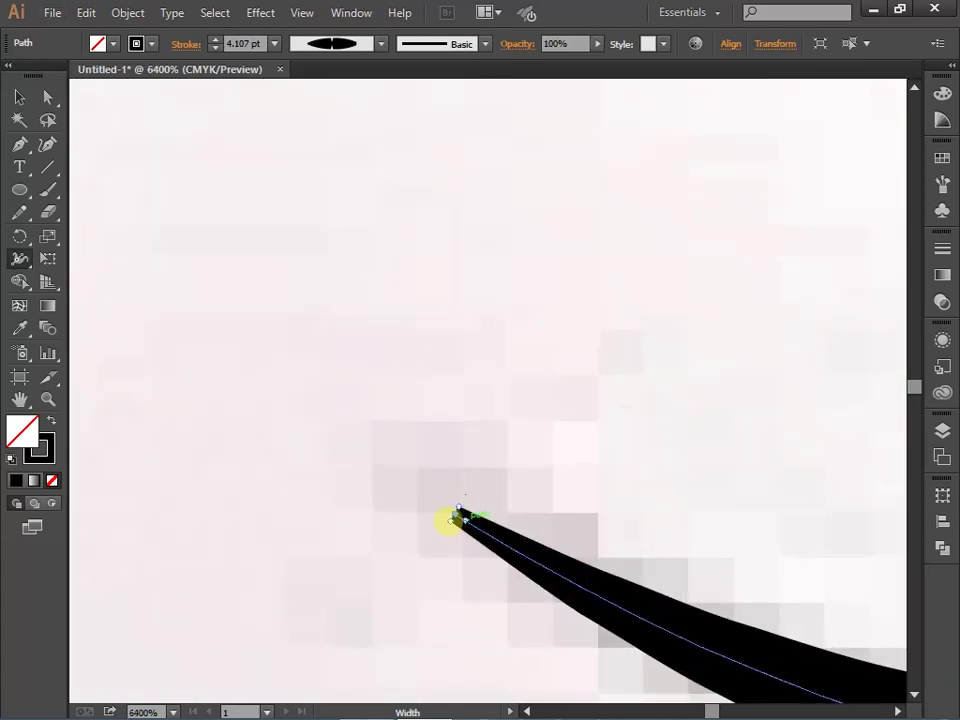
scroll(490, 543, down, 2)
scroll(490, 543, down, 3)
scroll(765, 508, up, 6)
drag(710, 470, 733, 489)
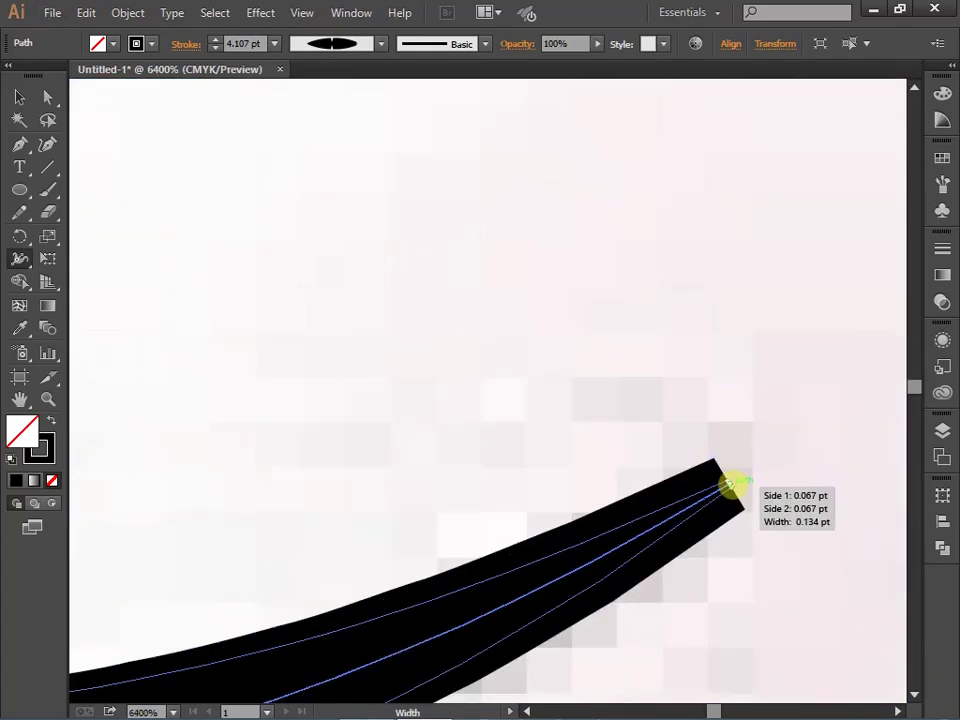
scroll(554, 553, down, 6)
Deselect the mouth, then select all the panda artwork
click(18, 95)
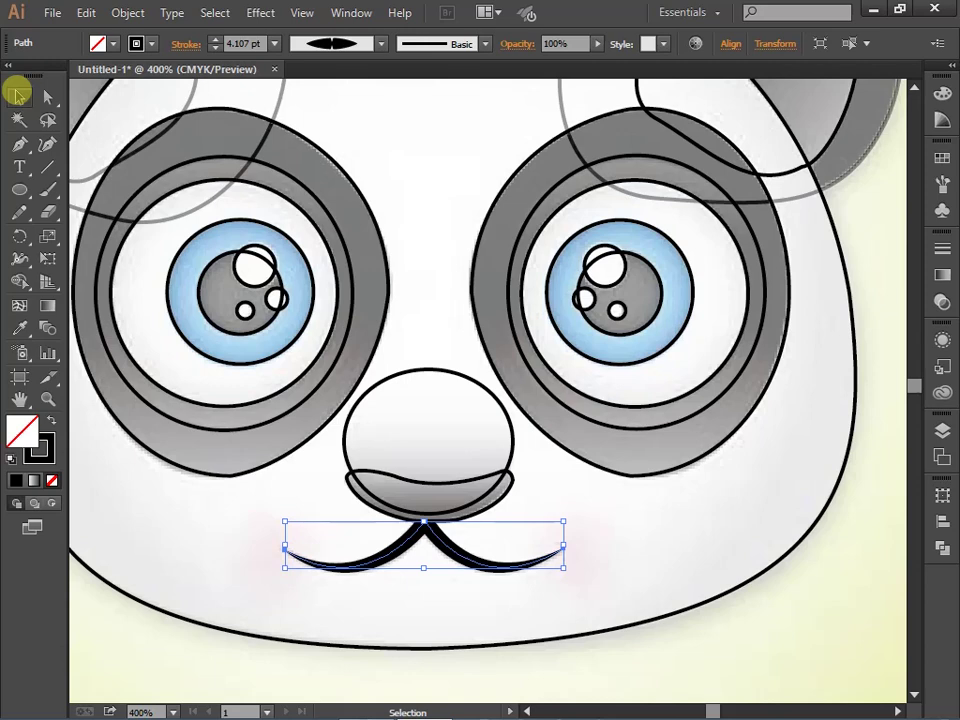
key(ctrl+shift+a)
scroll(274, 585, down, 1)
scroll(480, 655, down, 4)
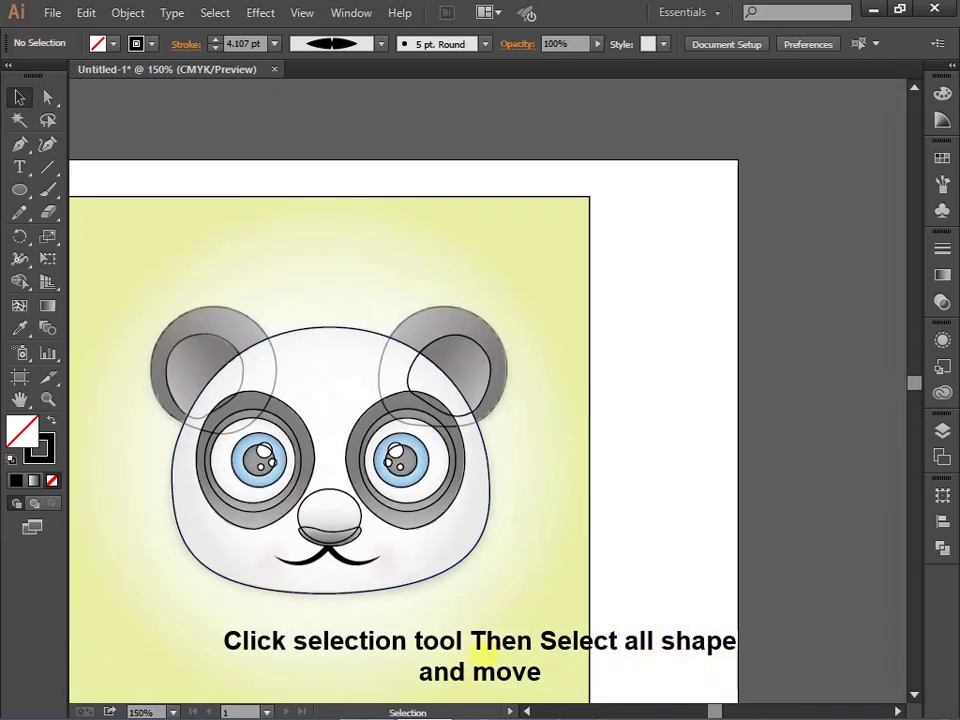
scroll(114, 182, left, 3)
key(ctrl+a)
Alt-drag a copy of the panda outlines below the reference, then select the copied head
scroll(620, 349, down, 2)
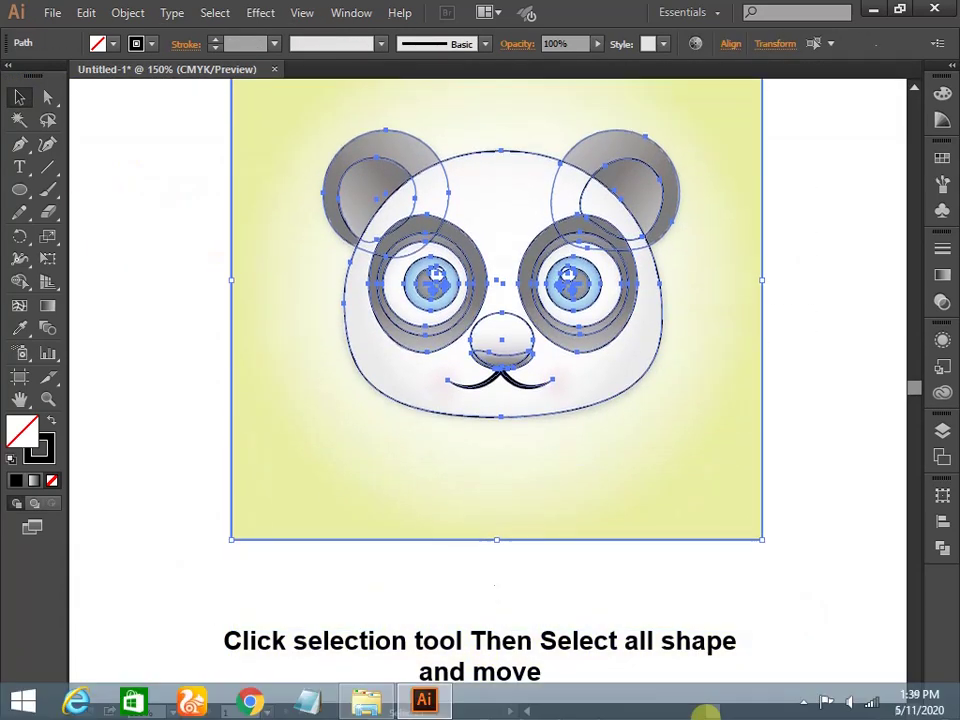
scroll(620, 349, down, 2)
drag(620, 349, 621, 590)
key(ctrl+shift+a)
scroll(567, 531, up, 1)
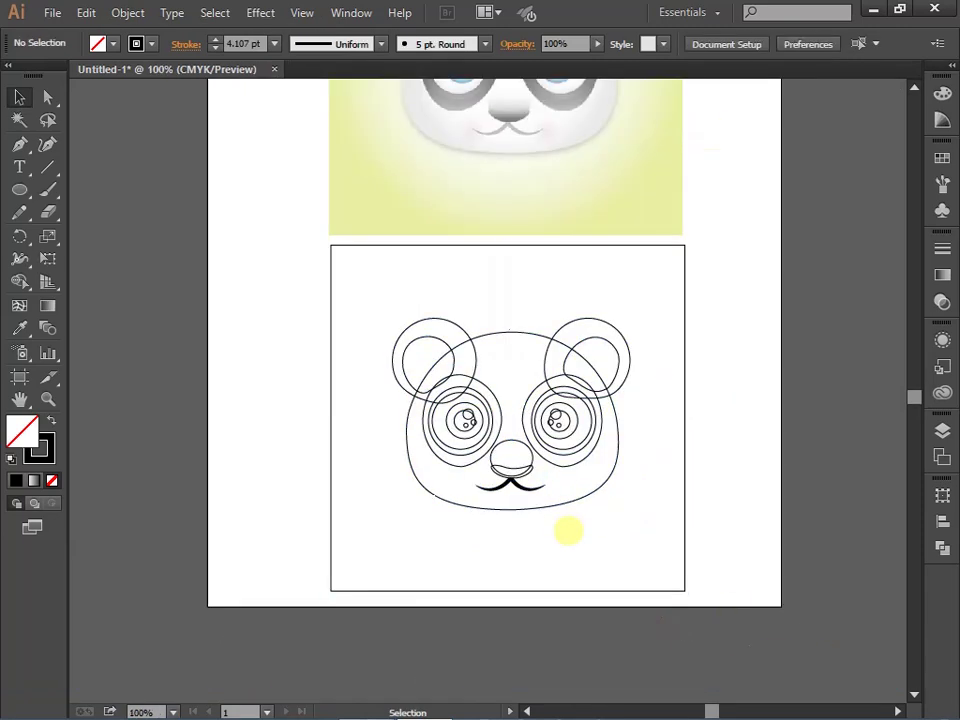
click(583, 495)
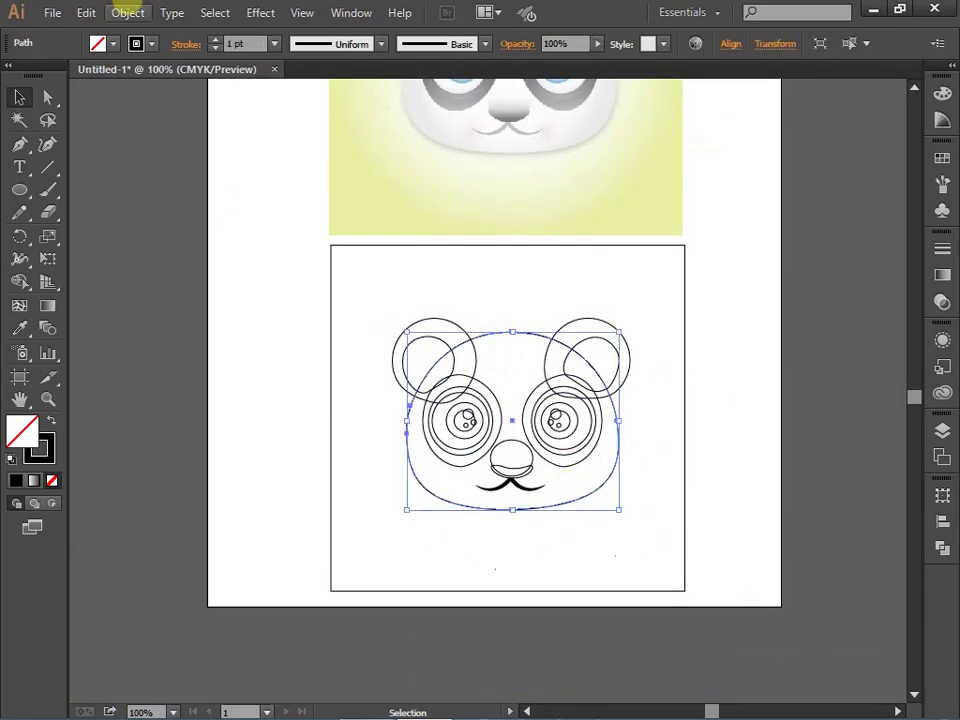
scroll(553, 510, up, 1)
scroll(555, 458, up, 2)
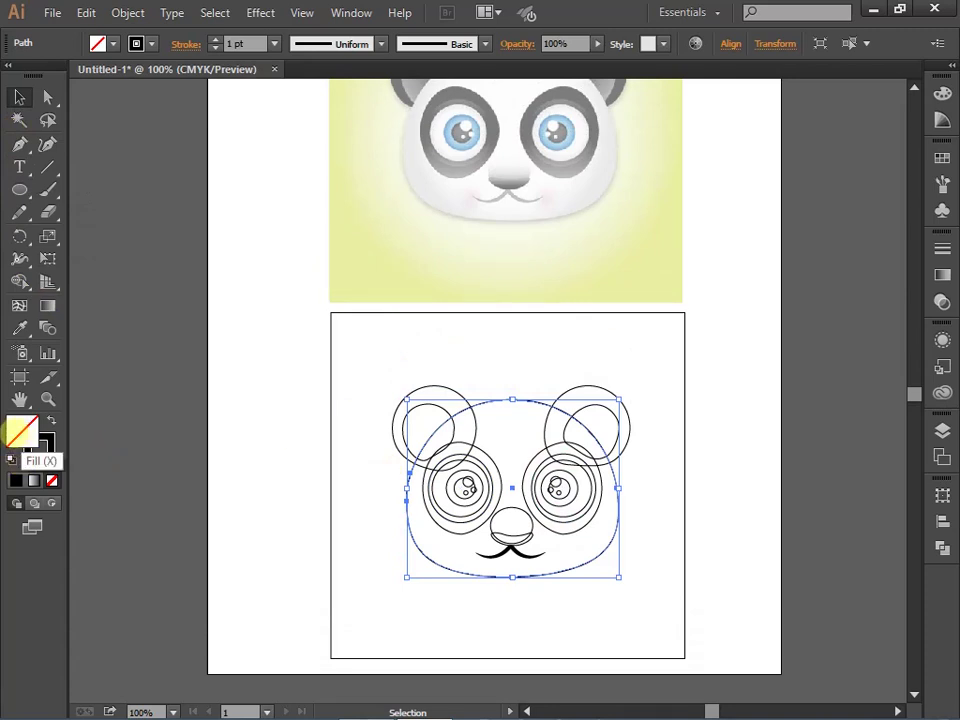
Give the head a gradient fill with a white middle stop and a grey right stop
double_click(22, 430)
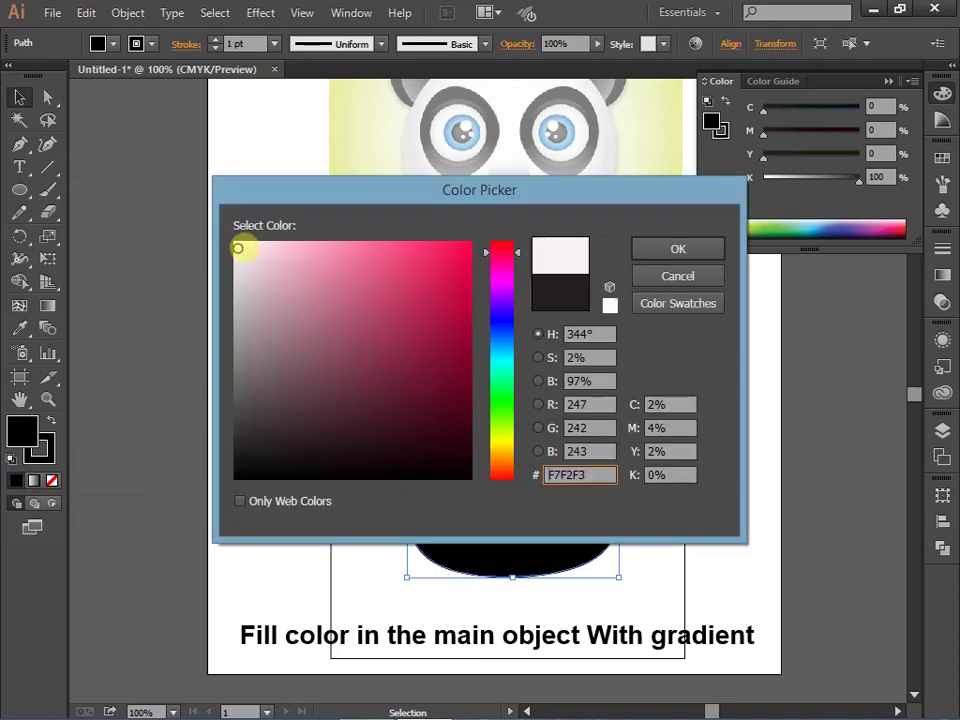
click(677, 246)
double_click(47, 305)
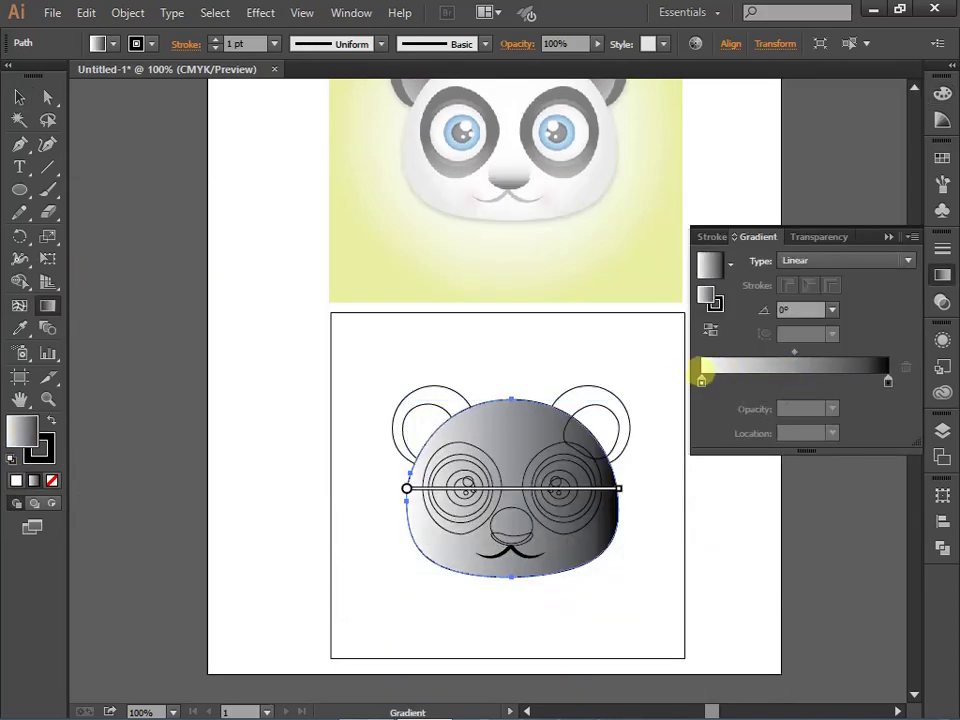
click(816, 374)
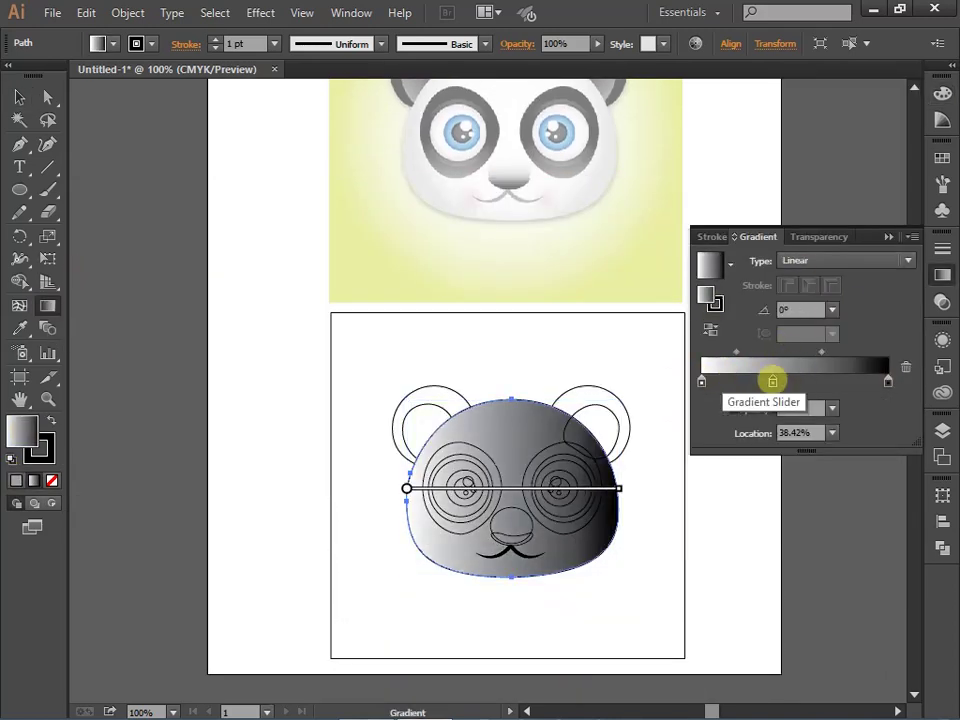
double_click(794, 381)
click(686, 546)
click(866, 381)
double_click(866, 381)
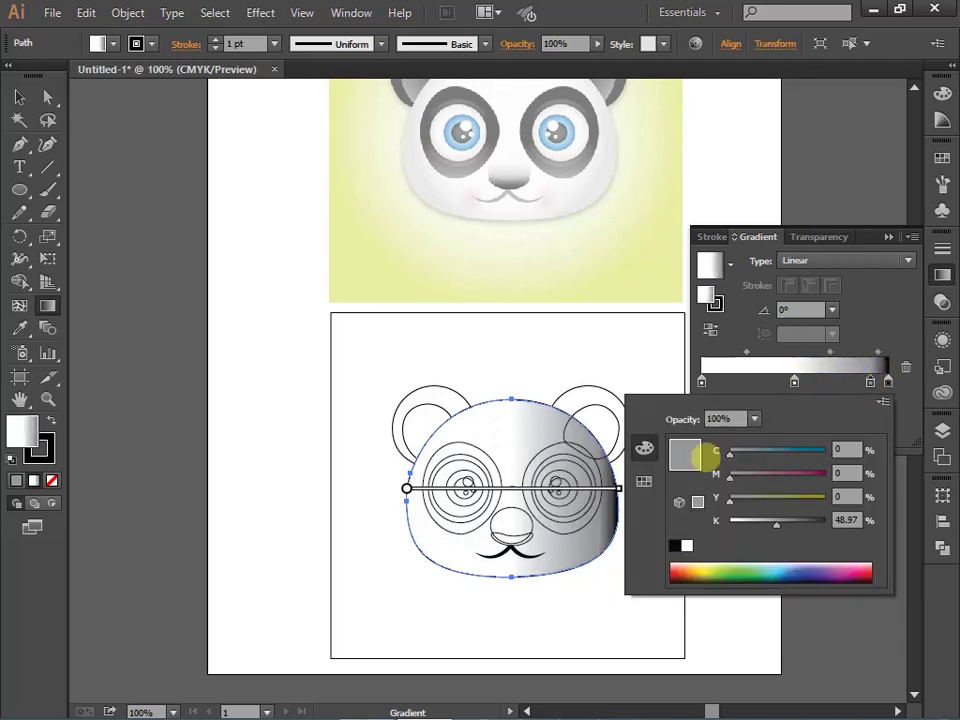
click(645, 449)
click(864, 381)
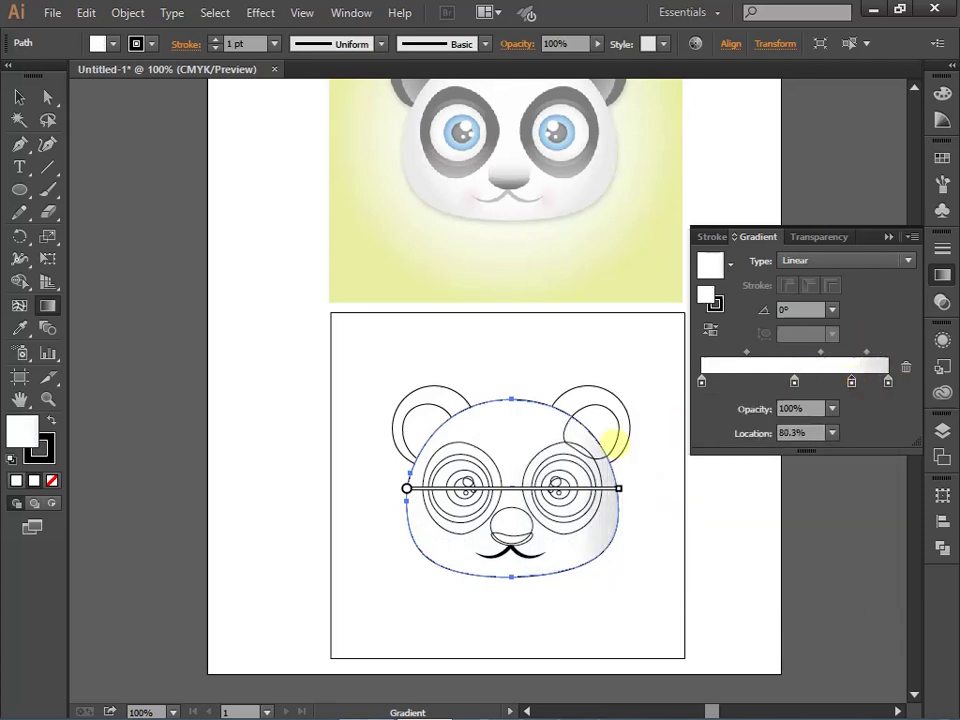
Lighten the middle stop to 6% black and move a light-grey stop toward the middle
double_click(794, 381)
drag(729, 521, 735, 521)
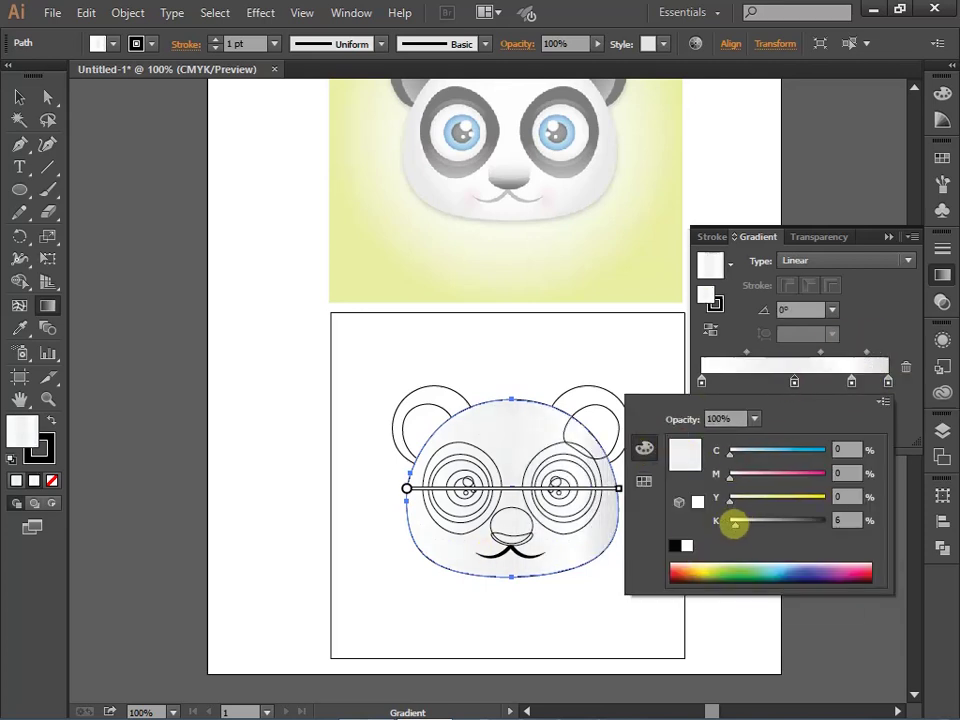
click(703, 437)
double_click(888, 381)
click(881, 369)
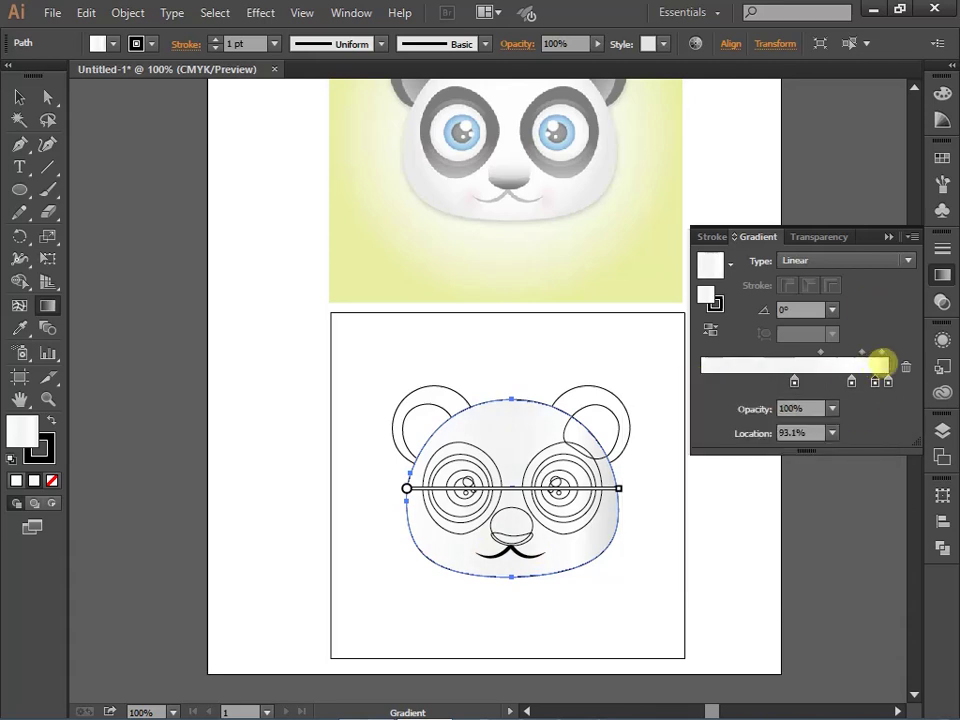
click(615, 487)
double_click(709, 381)
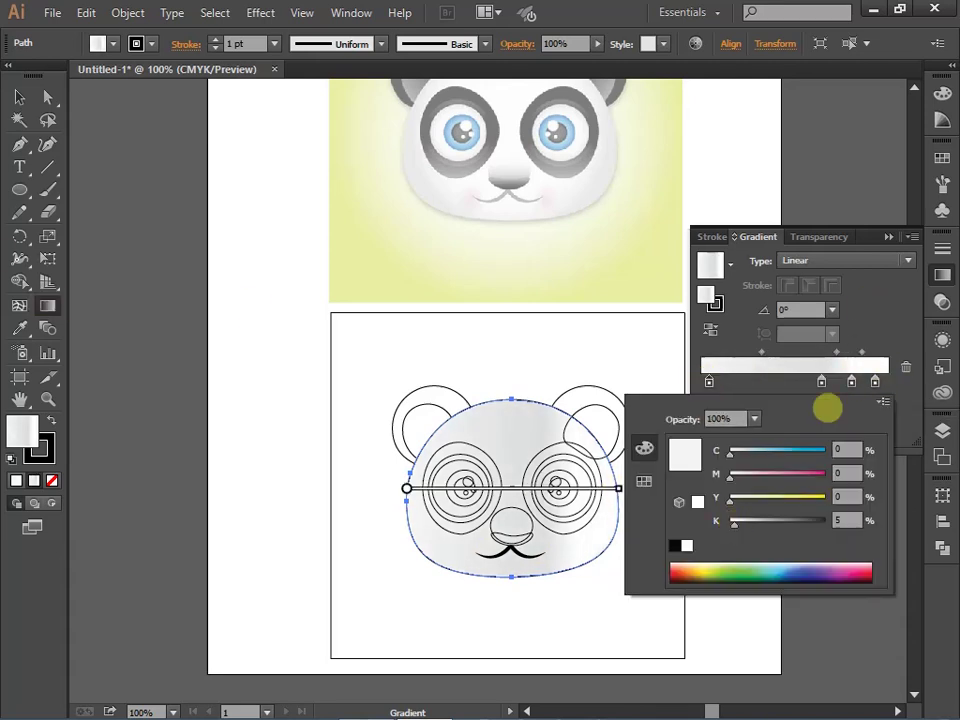
double_click(878, 381)
drag(821, 381, 778, 381)
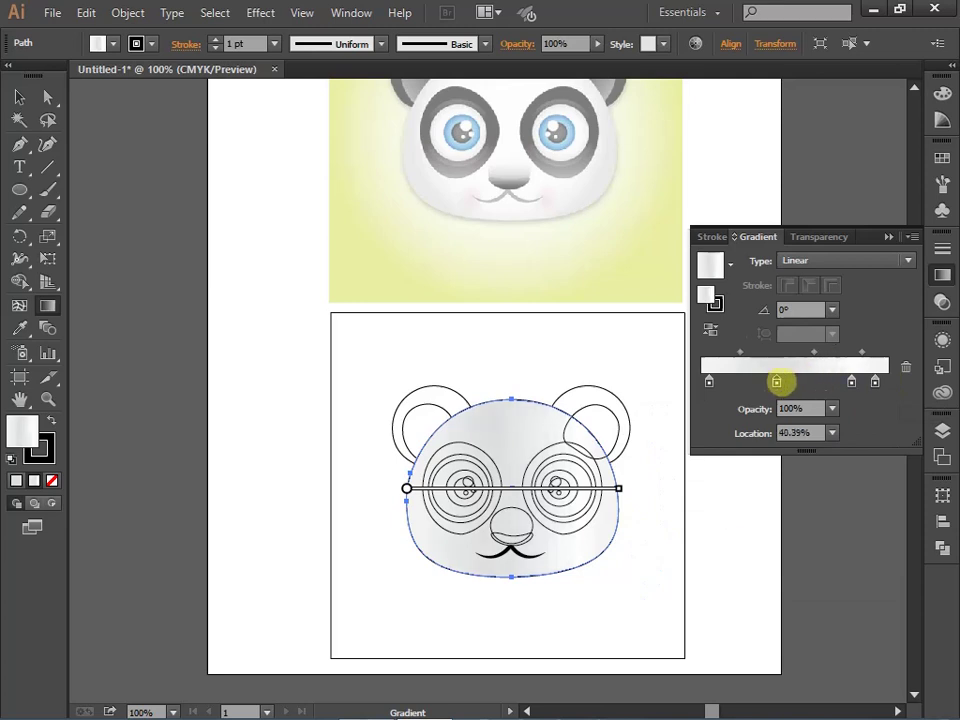
double_click(776, 381)
Switch the gradient to Radial and fit it over the head at a -1.6° angle
scroll(621, 381, up, 3)
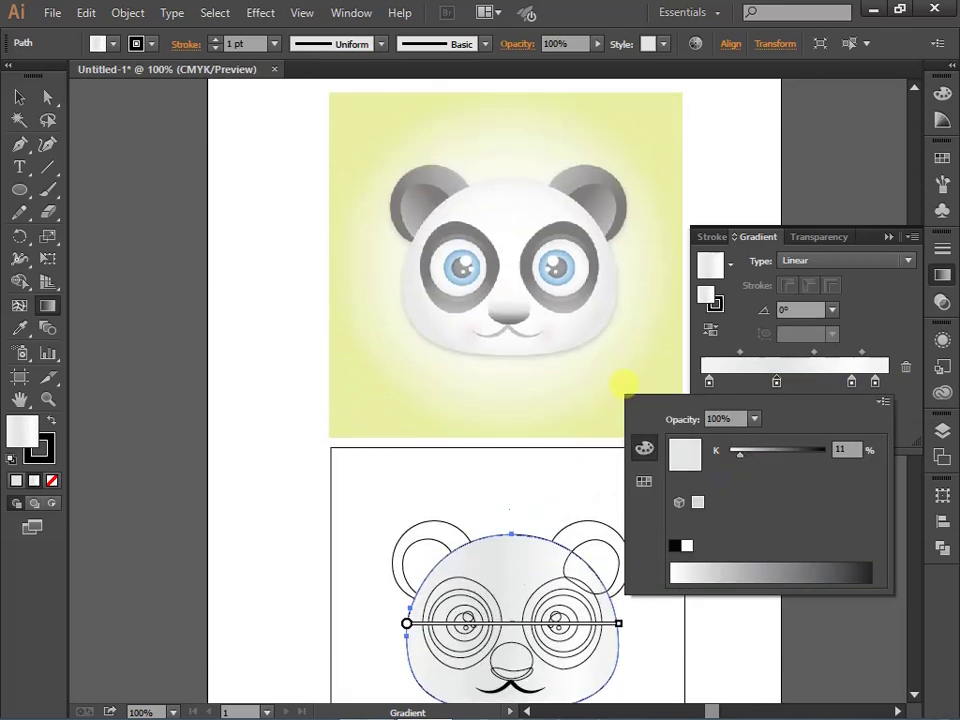
click(845, 260)
click(810, 297)
double_click(791, 378)
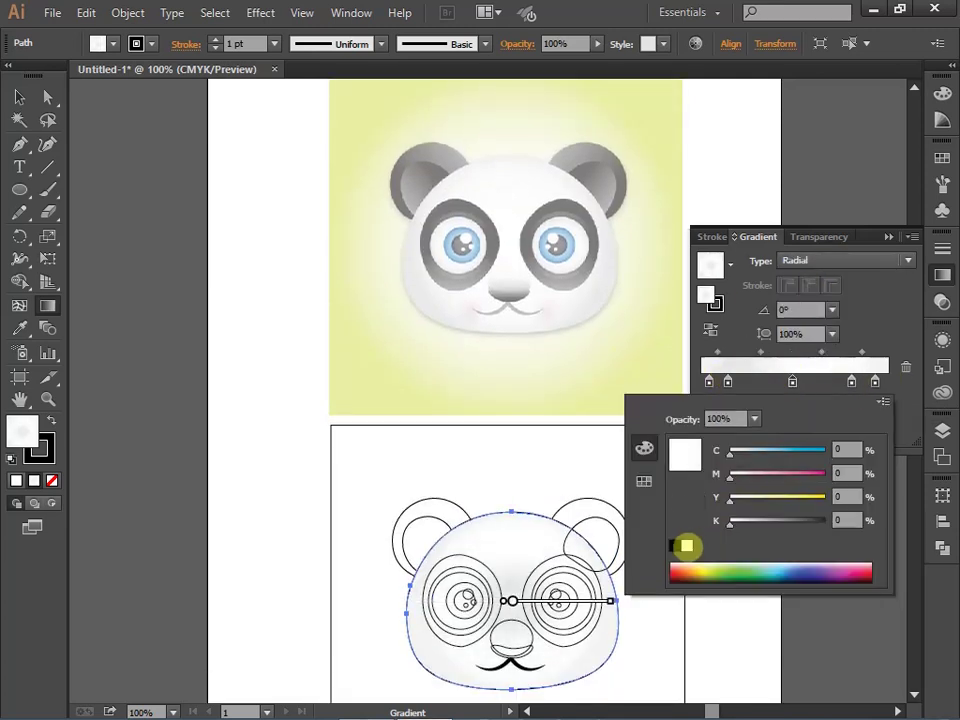
click(671, 647)
mouse_move(509, 602)
mouse_down()
mouse_move(455, 597)
mouse_move(514, 605)
mouse_up()
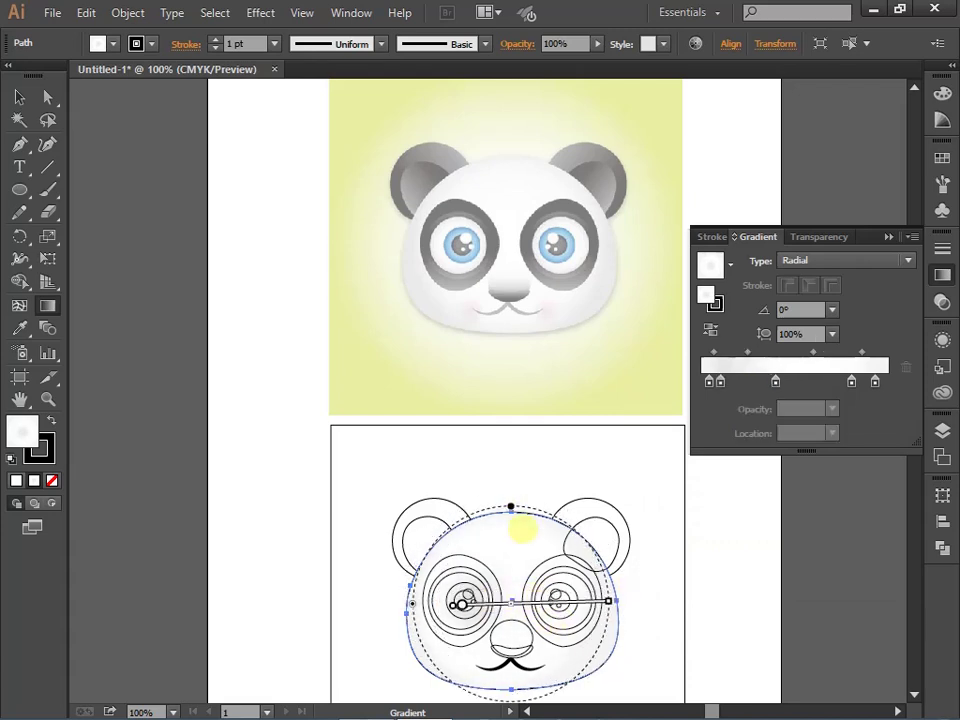
mouse_move(608, 605)
mouse_down()
mouse_move(604, 675)
mouse_move(620, 603)
mouse_up()
mouse_move(536, 600)
mouse_down()
mouse_move(490, 600)
mouse_move(552, 601)
mouse_up()
double_click(527, 613)
key(Escape)
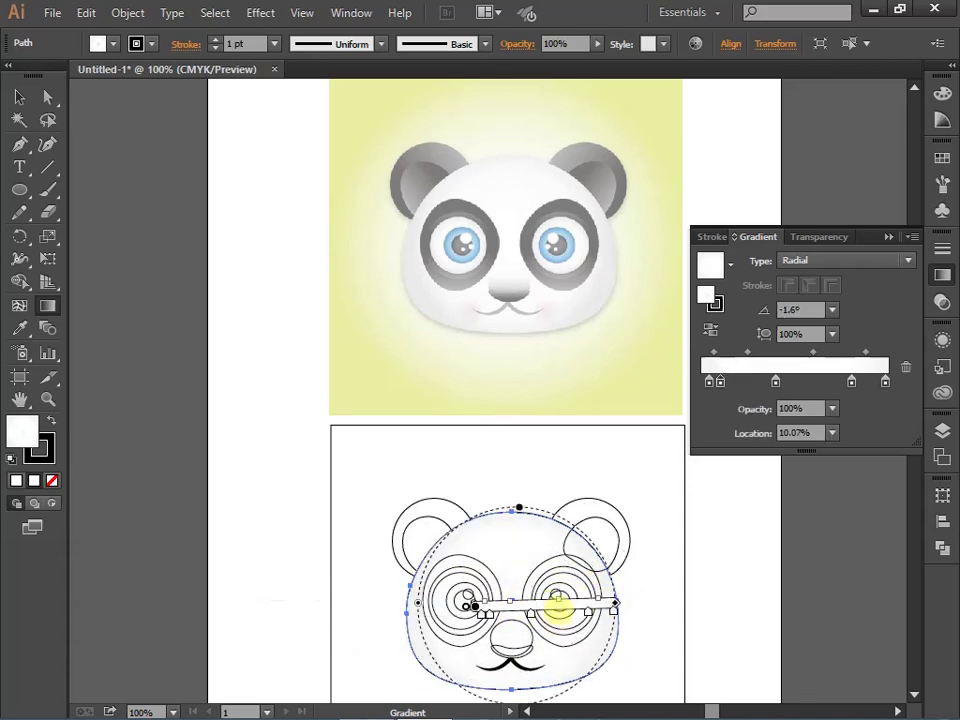
key(v)
click(332, 443)
scroll(632, 679, down, 3)
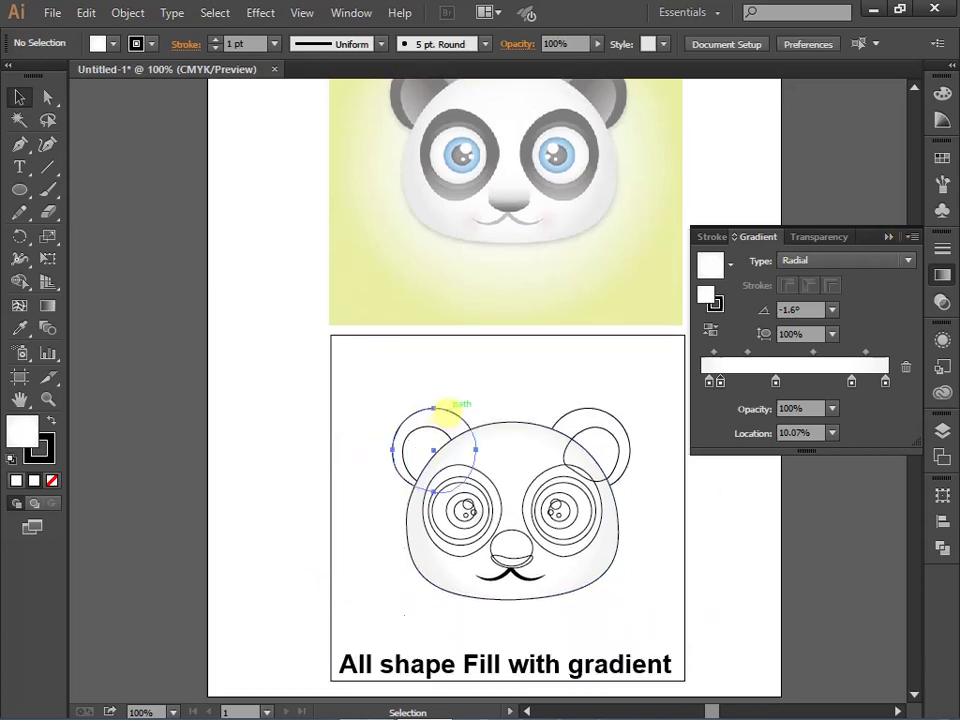
Give the left ear a linear gradient fill with one stop set to black
click(442, 412)
scroll(443, 306, up, 2)
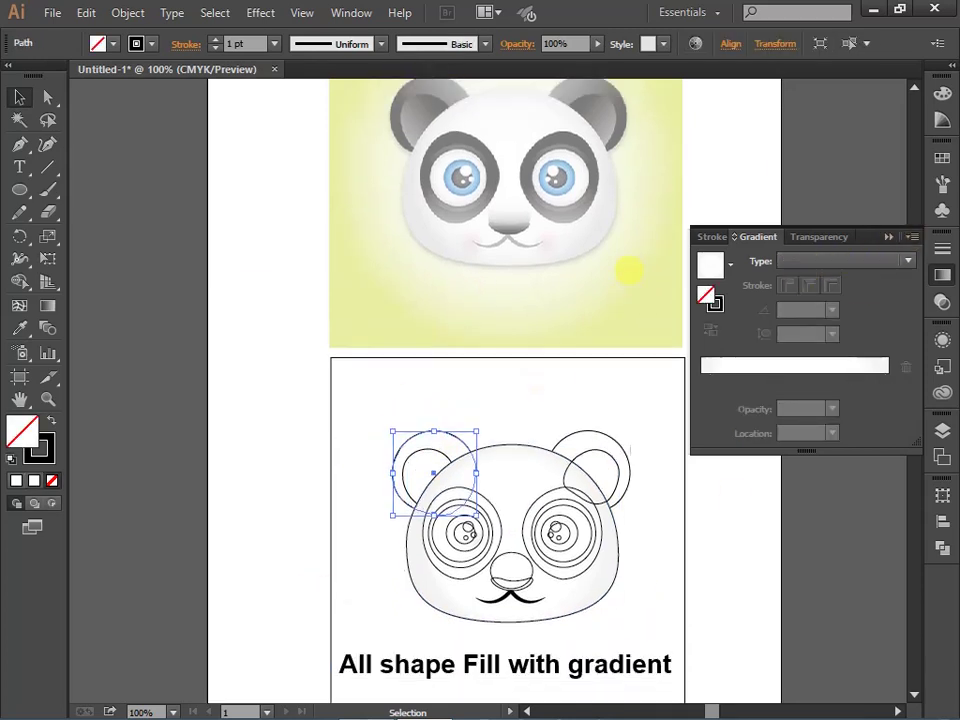
scroll(504, 372, up, 1)
click(714, 378)
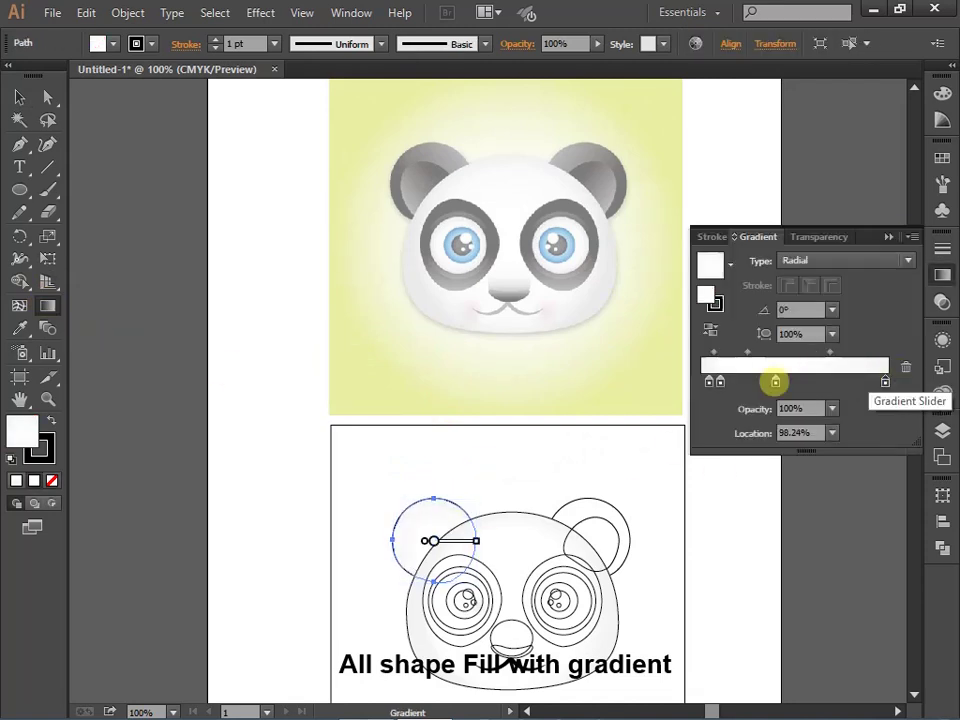
double_click(720, 380)
drag(810, 516, 860, 516)
click(793, 261)
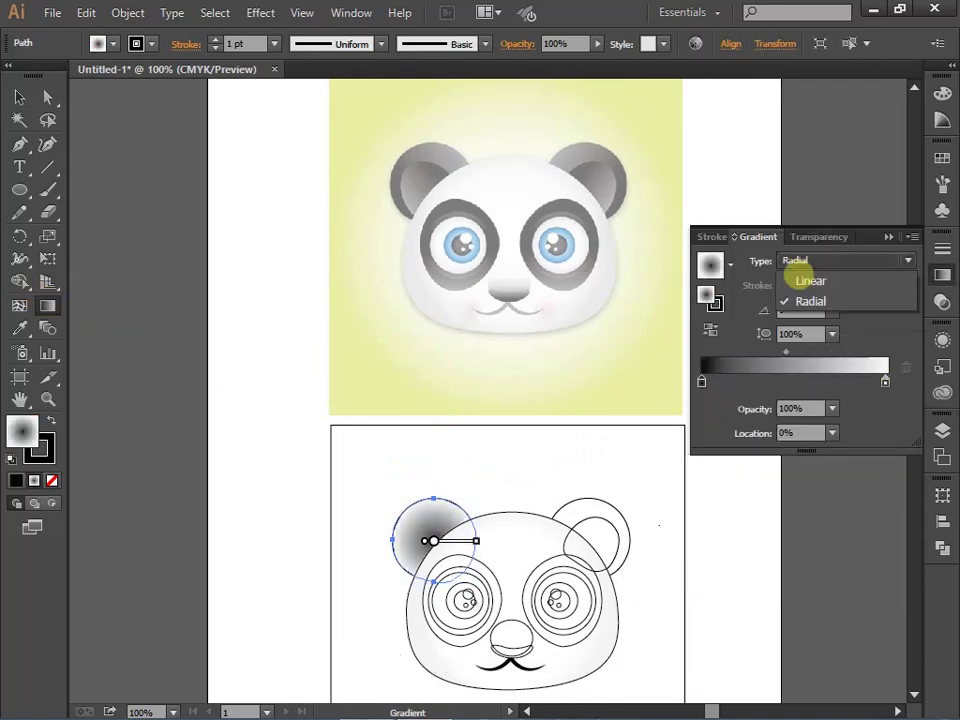
click(804, 281)
Set the left ear gradient's right stop to a light grey
click(19, 327)
click(465, 232)
click(506, 167)
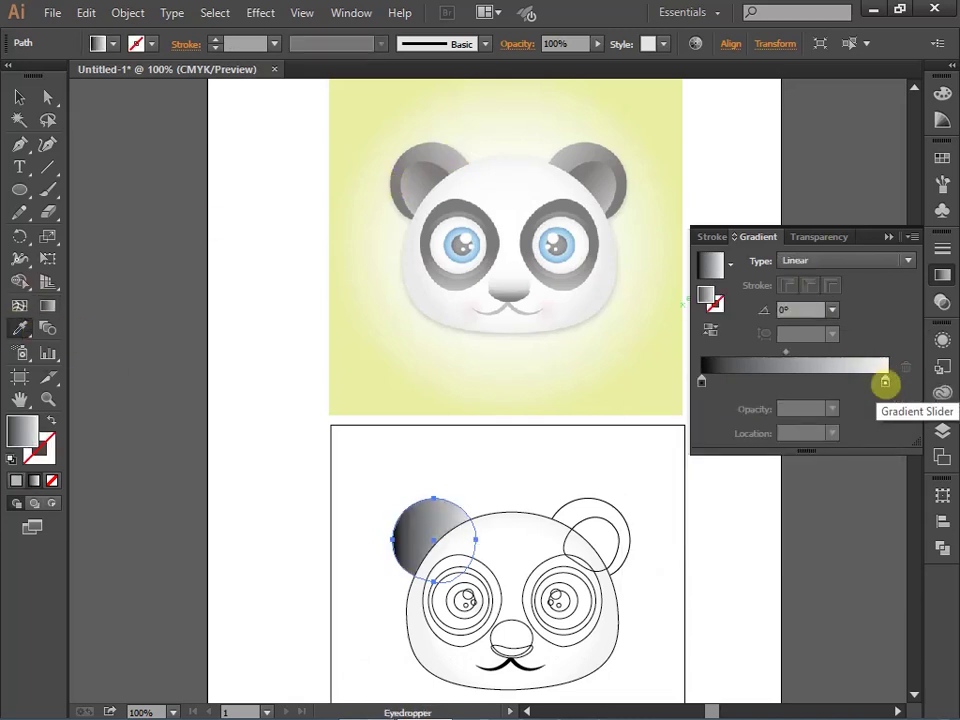
double_click(885, 381)
drag(767, 447, 742, 452)
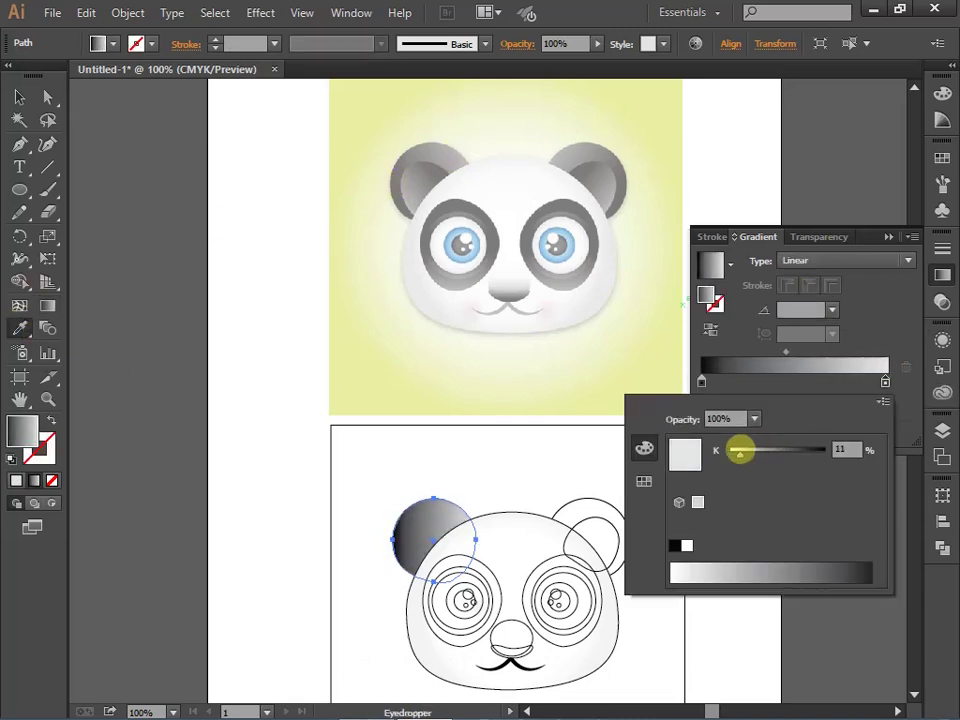
key(Escape)
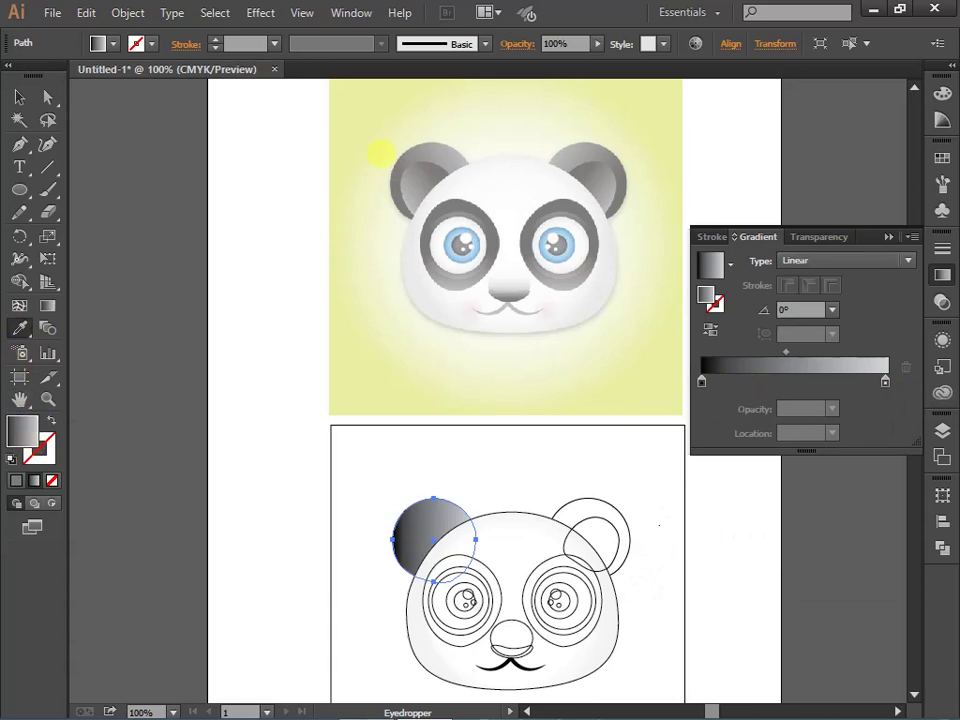
Sample the reference ear's grey as the left ear's fill, then convert it to a gradient
click(381, 153)
double_click(20, 430)
click(678, 276)
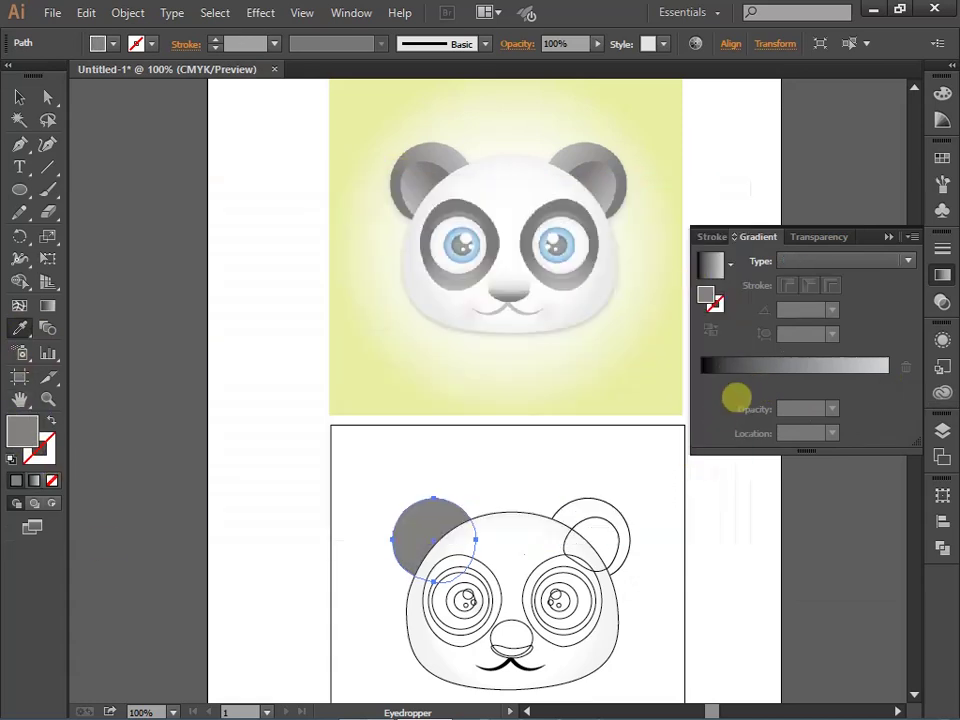
click(47, 305)
click(433, 497)
Set the ear gradient stops to a darker and a light grey, and make it radial
double_click(885, 381)
drag(714, 514, 793, 521)
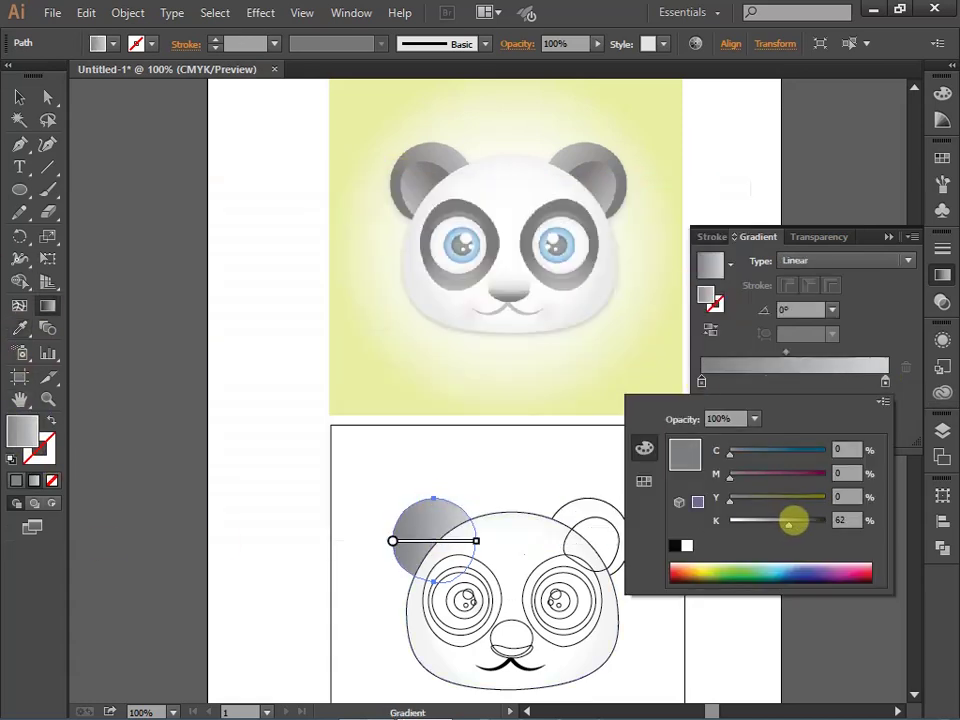
click(885, 381)
double_click(885, 381)
click(707, 636)
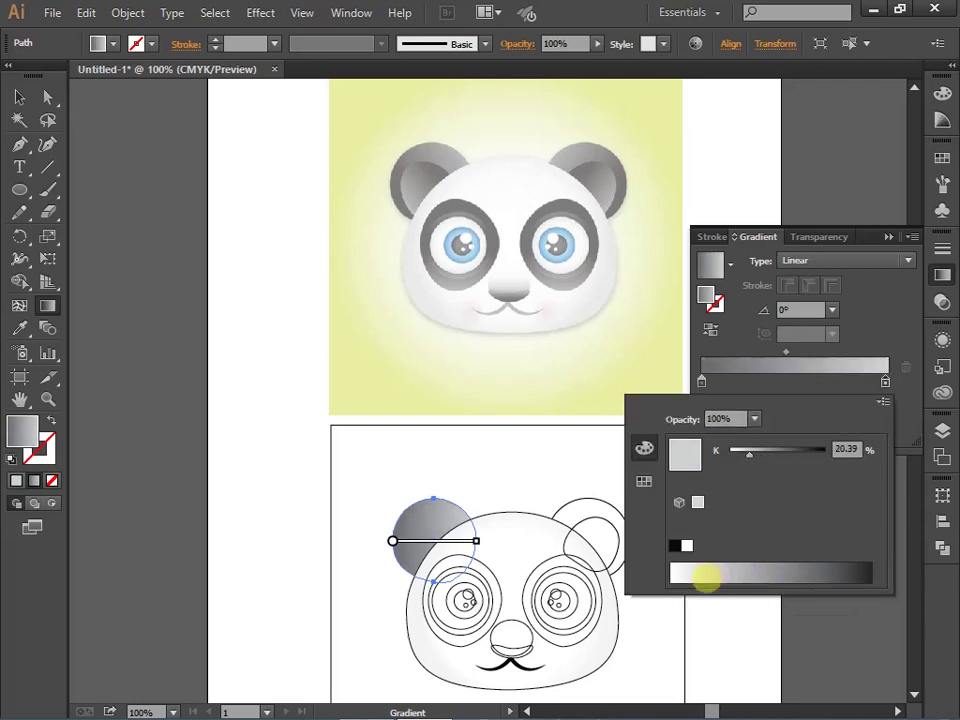
click(701, 381)
double_click(701, 381)
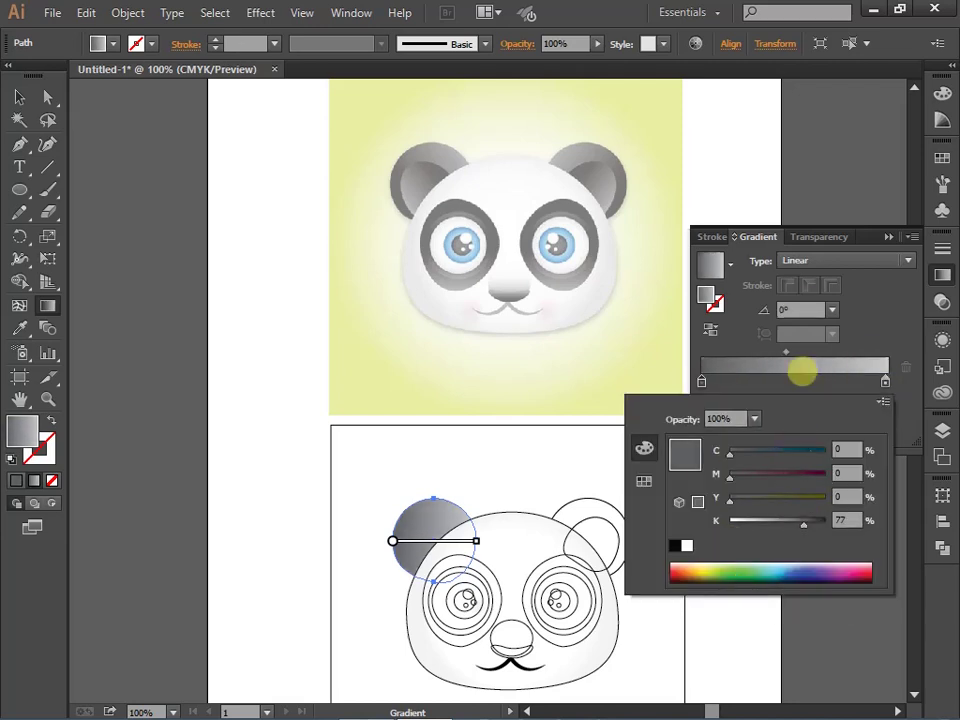
mouse_move(475, 541)
mouse_down()
mouse_move(508, 541)
mouse_move(479, 547)
mouse_up()
click(516, 542)
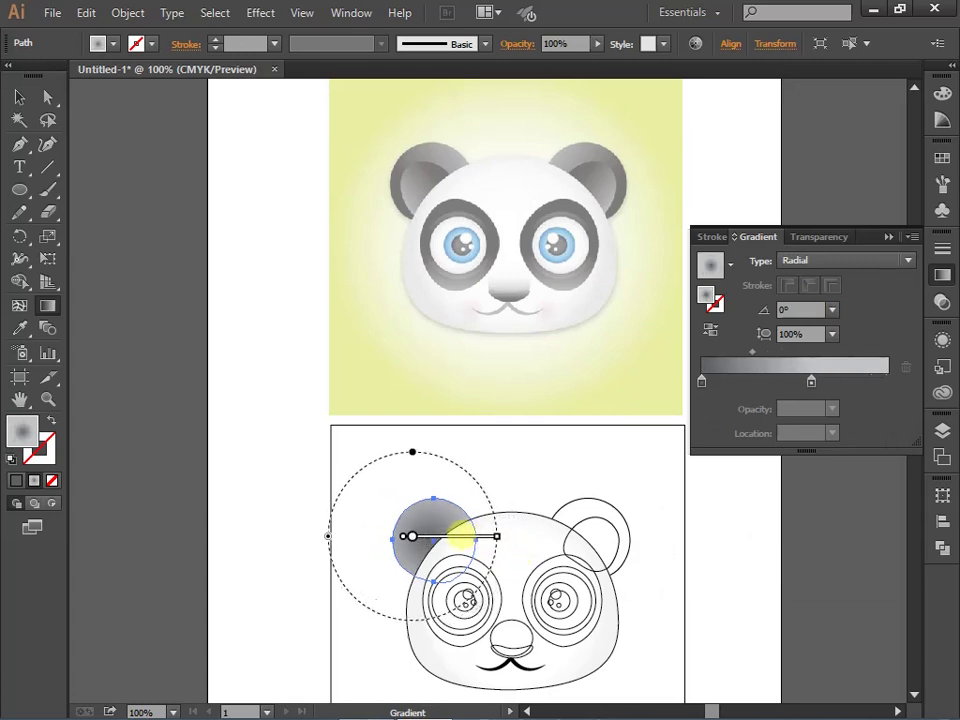
click(888, 235)
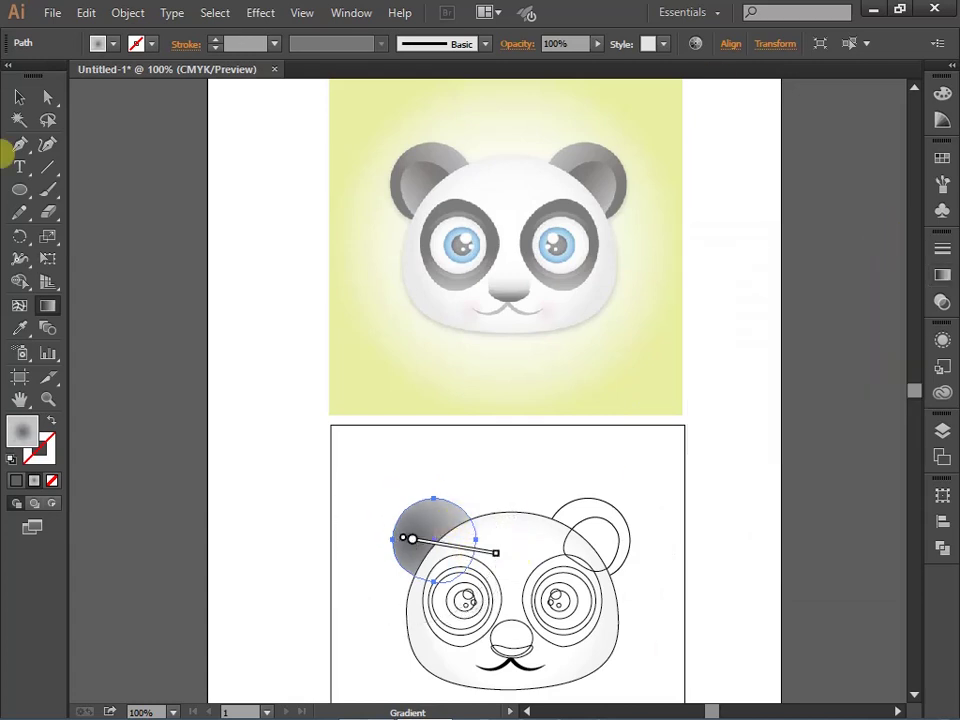
Fill the right ear with the last gradient, rotated to about 125° and shortened
click(605, 499)
key(i)
click(386, 536)
key(g)
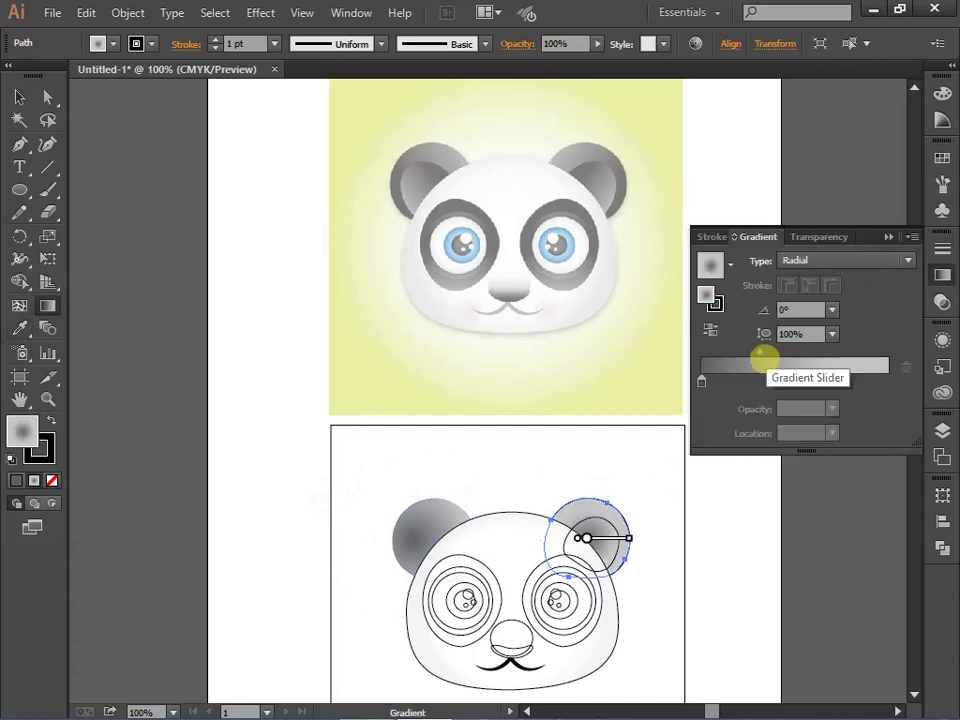
drag(680, 538, 524, 469)
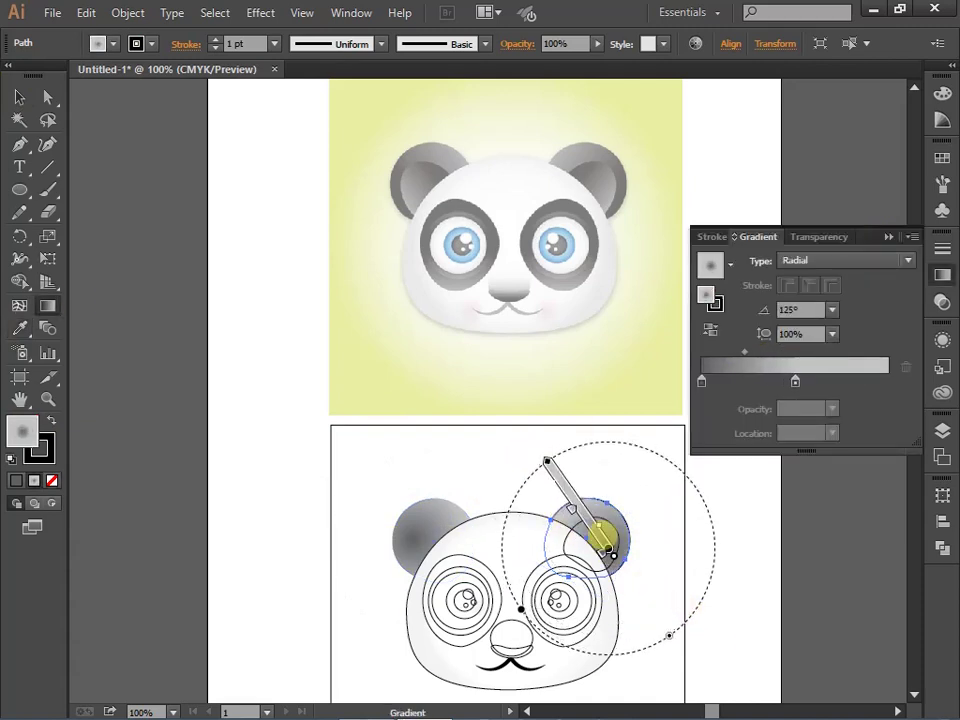
drag(668, 630, 672, 634)
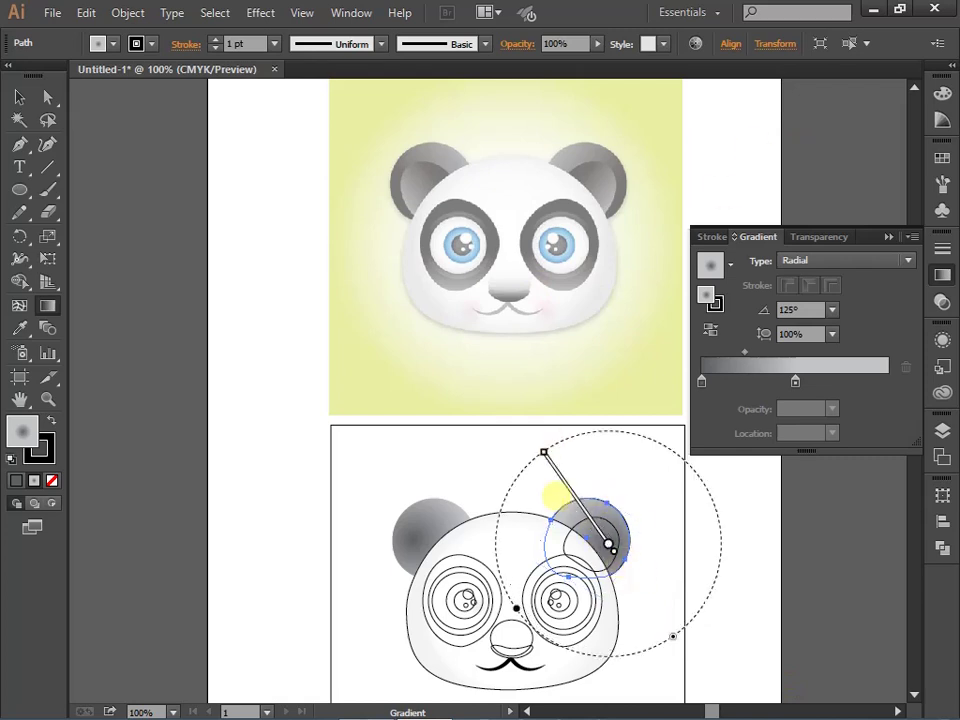
Reselect the left ear and check its transparency settings
ctrl+click(430, 530)
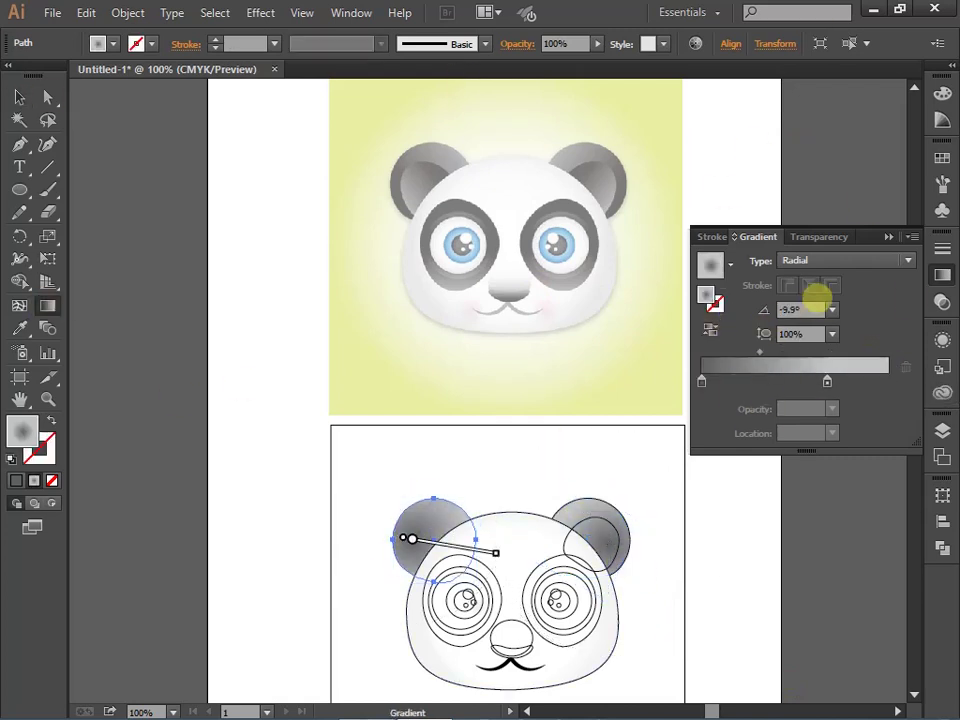
click(729, 264)
click(820, 236)
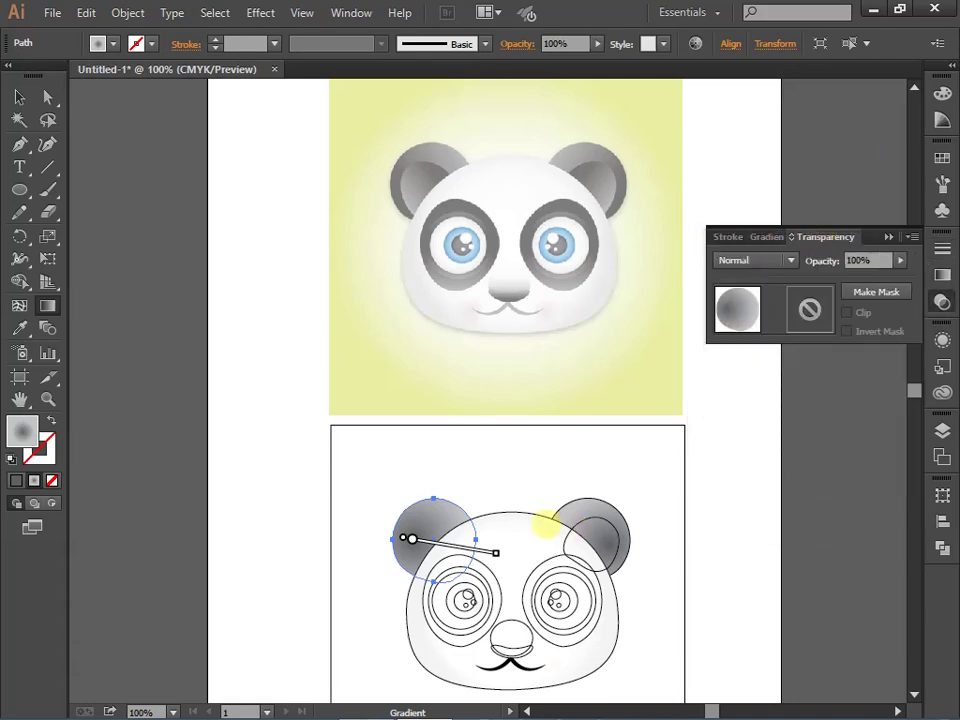
click(456, 514)
click(439, 503)
Send the left ear behind the head and give its inner circle a radial gradient
right_click(439, 503)
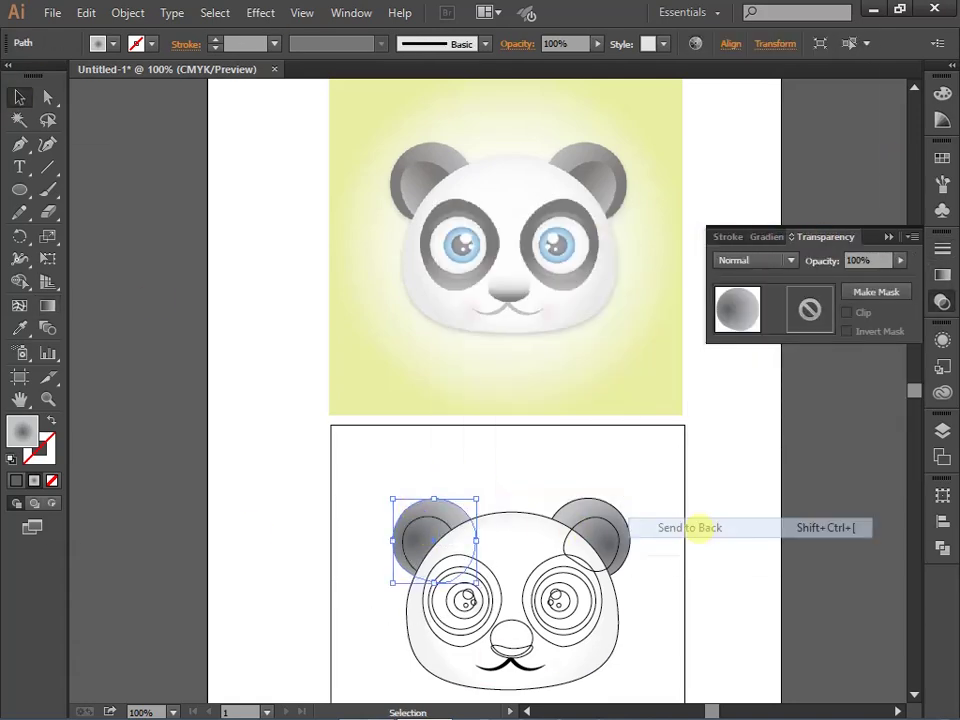
click(696, 525)
click(767, 236)
click(709, 264)
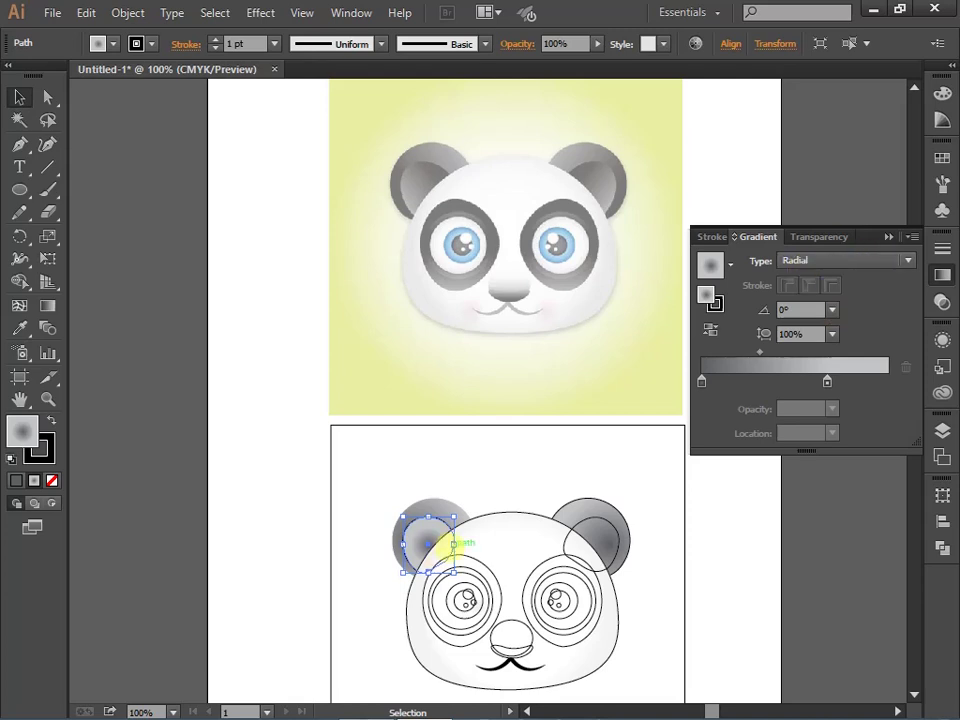
click(455, 543)
click(415, 528)
drag(827, 381, 863, 381)
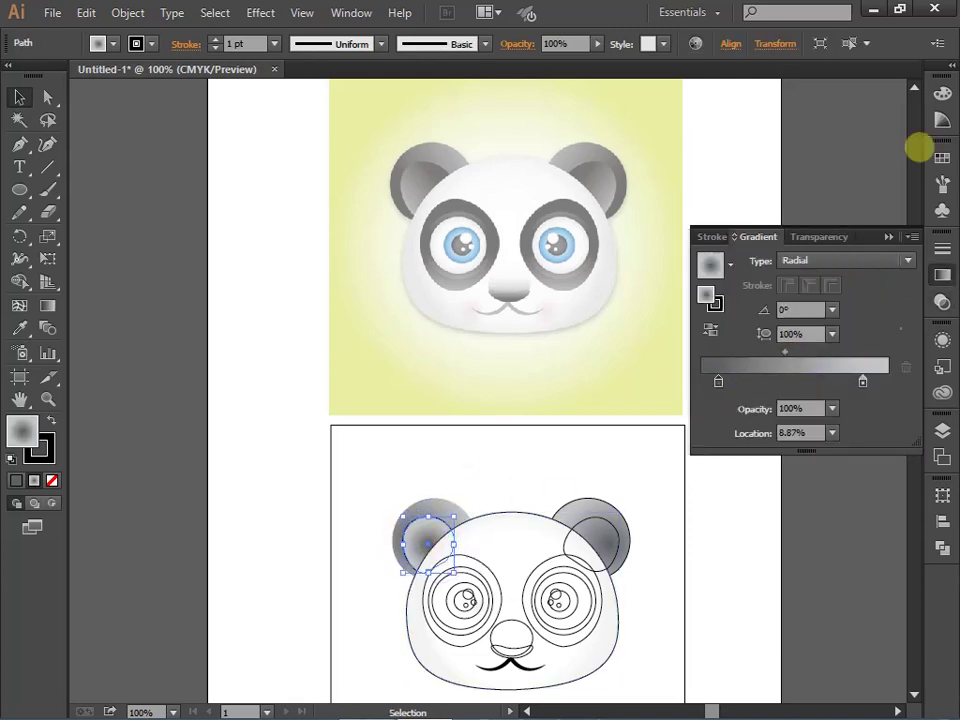
Make the inner-ear gradient linear with a mid-grey (K 36) stop, and reposition the stops
click(845, 260)
click(801, 280)
double_click(863, 381)
click(814, 574)
click(763, 521)
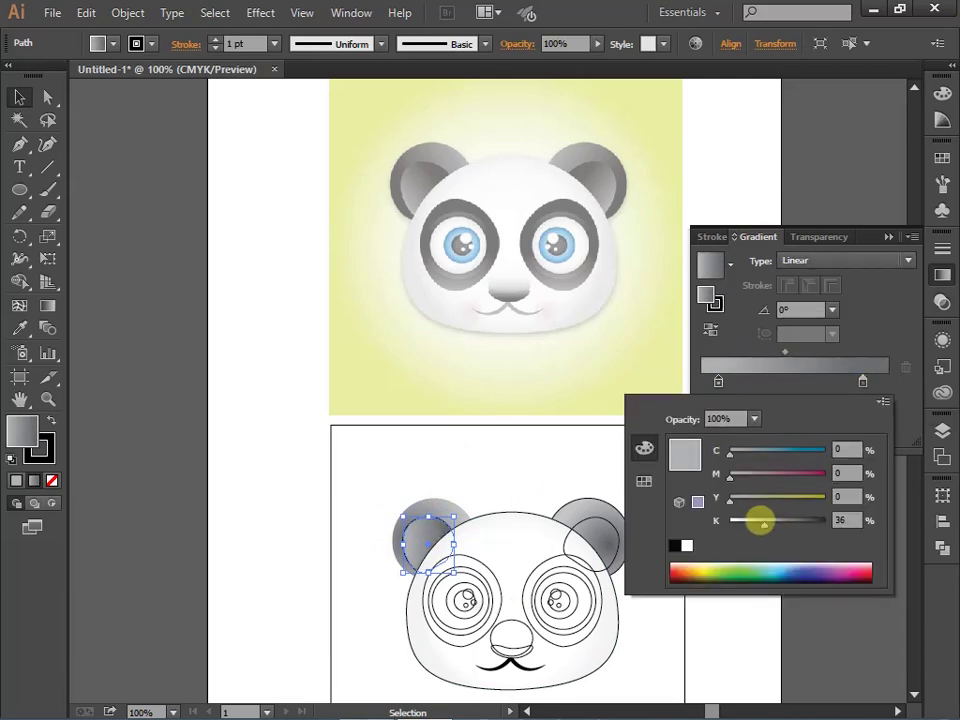
click(281, 461)
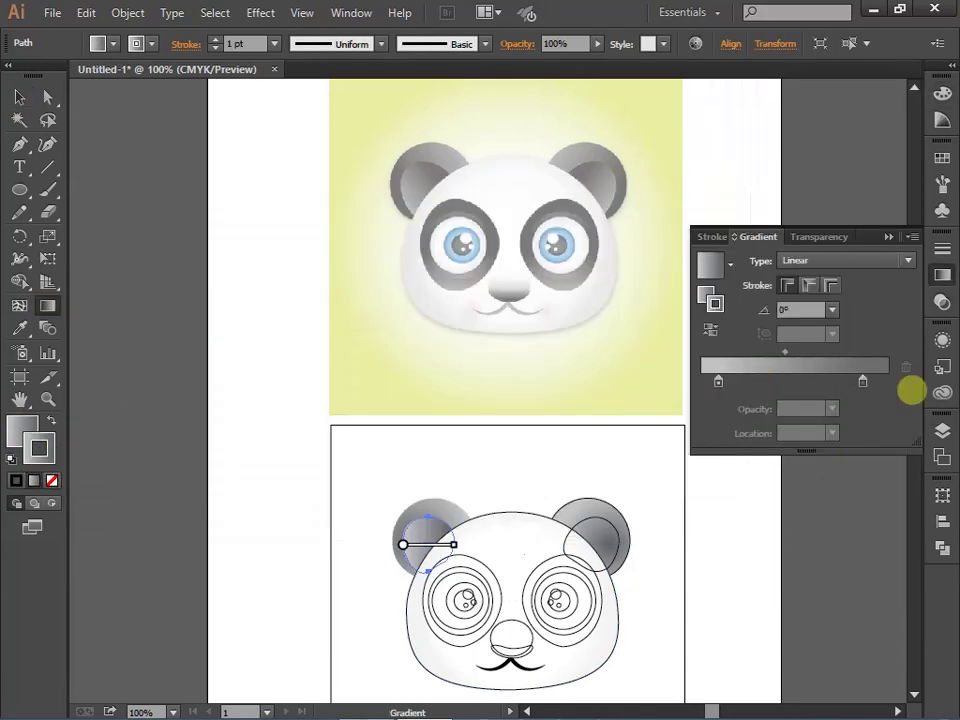
double_click(757, 381)
drag(757, 381, 707, 381)
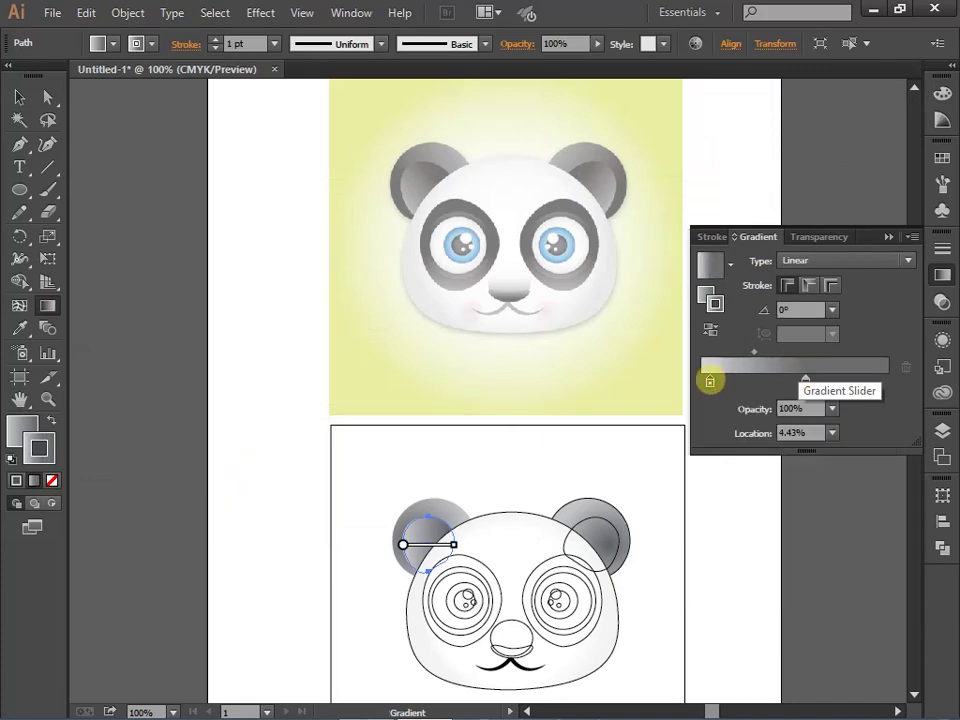
scroll(595, 528, up, 4)
Give the right ear circle a radial gradient, removing the middle stop and moving the end stop to about 73%
scroll(388, 574, down, 1)
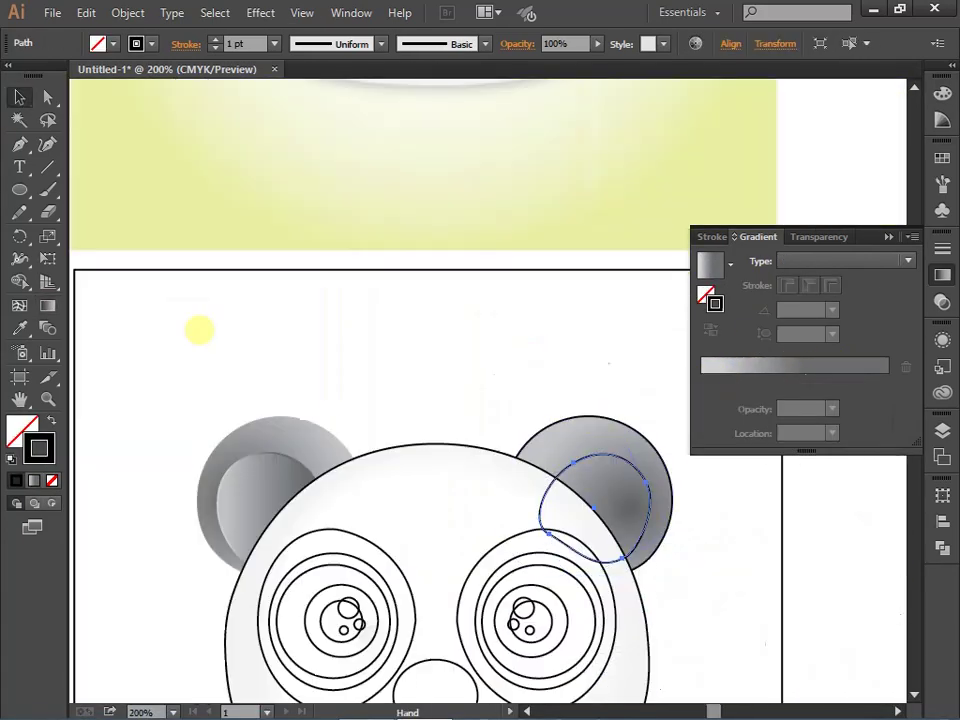
click(600, 470)
click(47, 306)
click(629, 508)
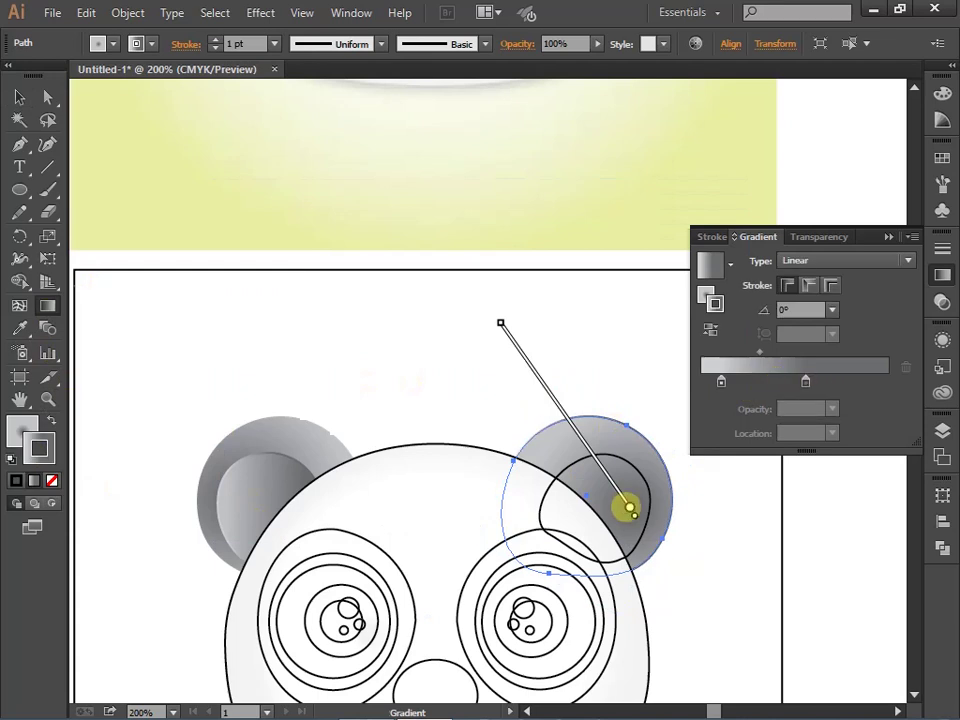
click(629, 515)
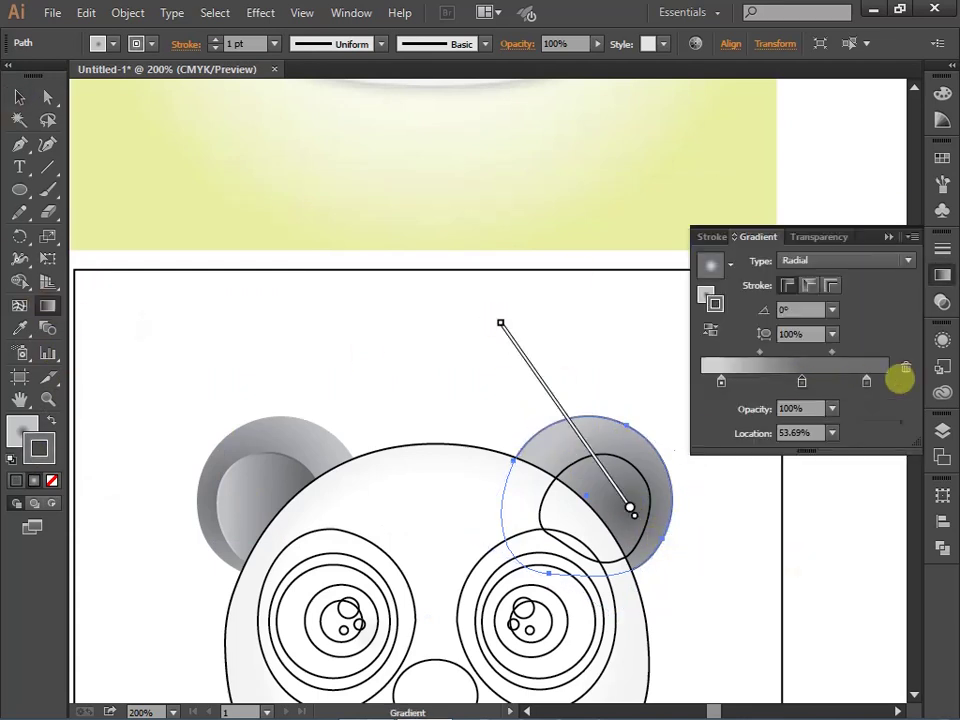
click(902, 370)
drag(866, 381, 838, 381)
Set the right ear gradient's end stop to a dark grey
click(621, 583)
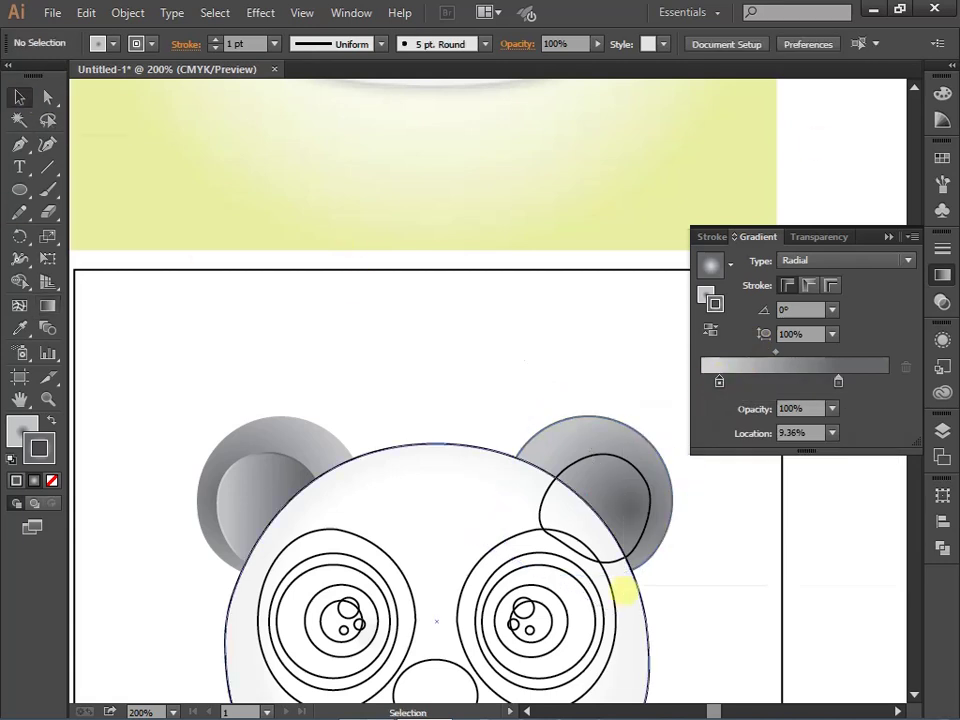
double_click(838, 381)
click(752, 594)
shift+click(797, 581)
click(7, 70)
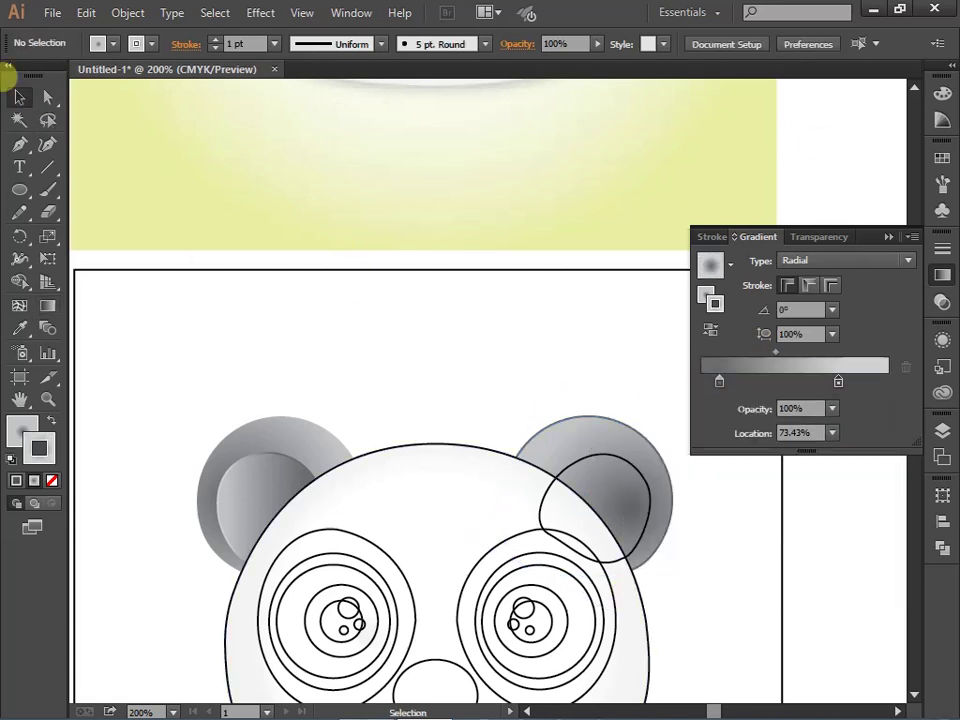
Set the right inner ear's left stop to a grey and move it to about 67%
click(548, 430)
double_click(838, 381)
click(837, 379)
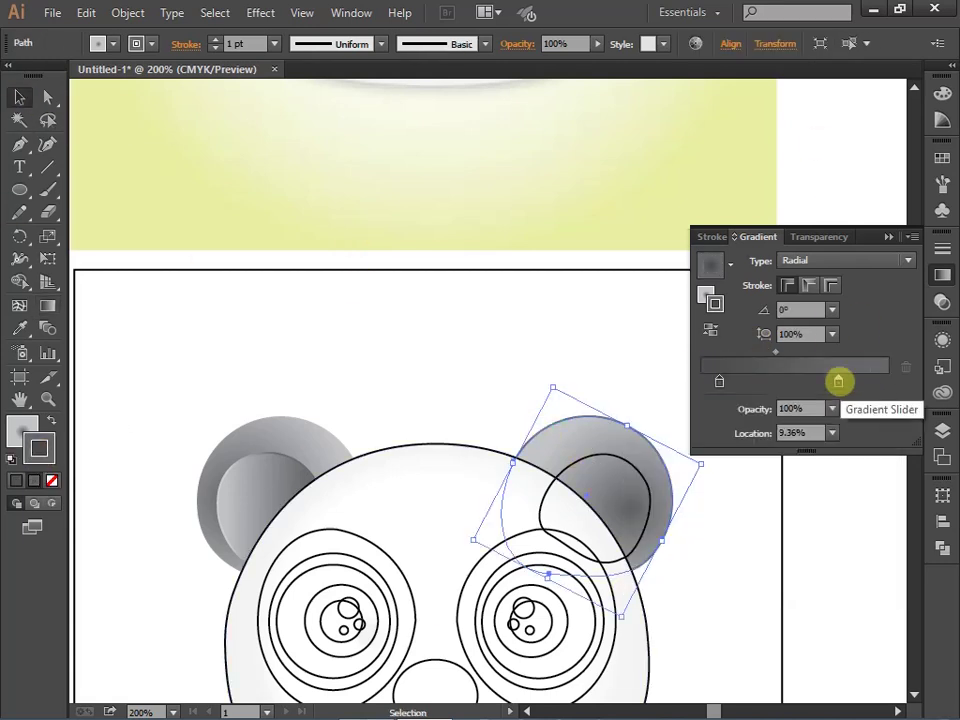
double_click(719, 381)
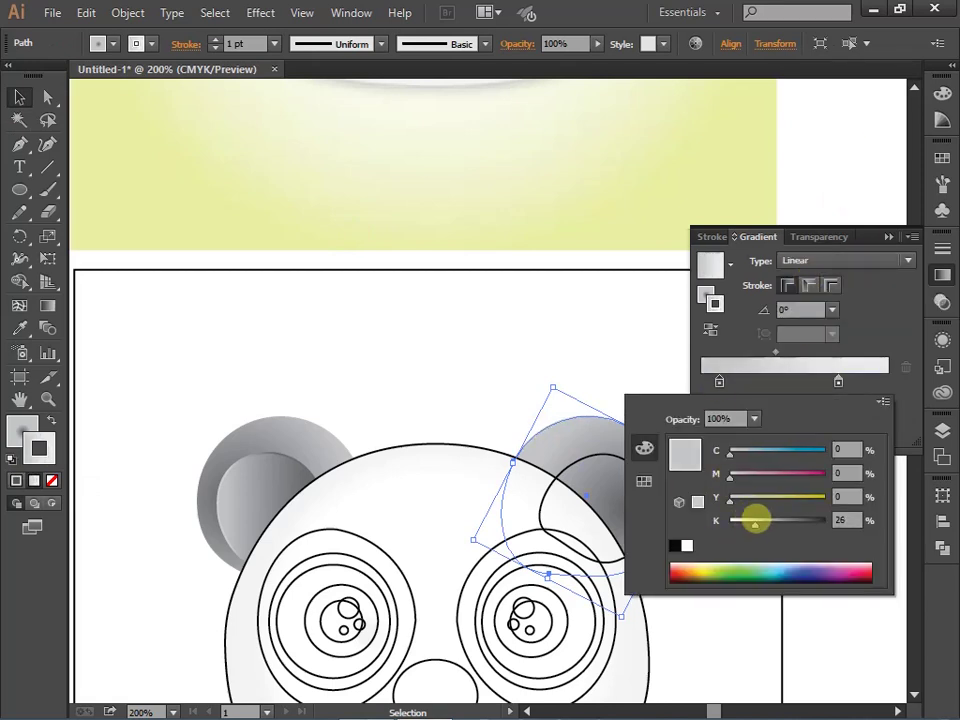
shift+click(756, 579)
click(838, 572)
click(476, 454)
drag(719, 381, 826, 381)
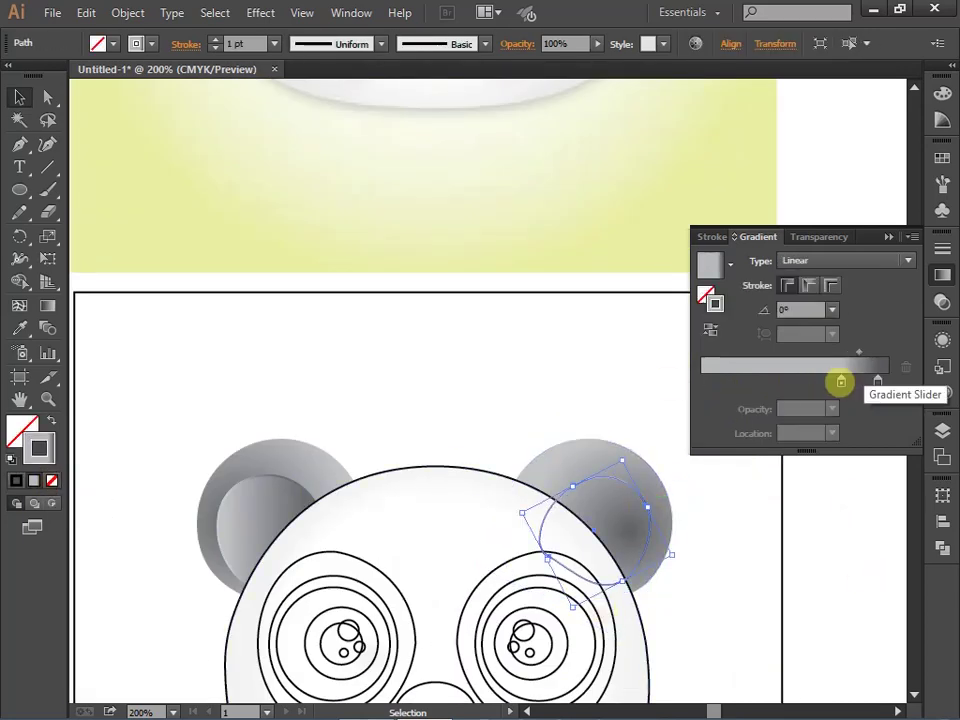
Apply the grey gradient to the right inner ear and darken one stop's grey
key(ctrl+minus)
key(ctrl+minus)
key(g)
click(531, 512)
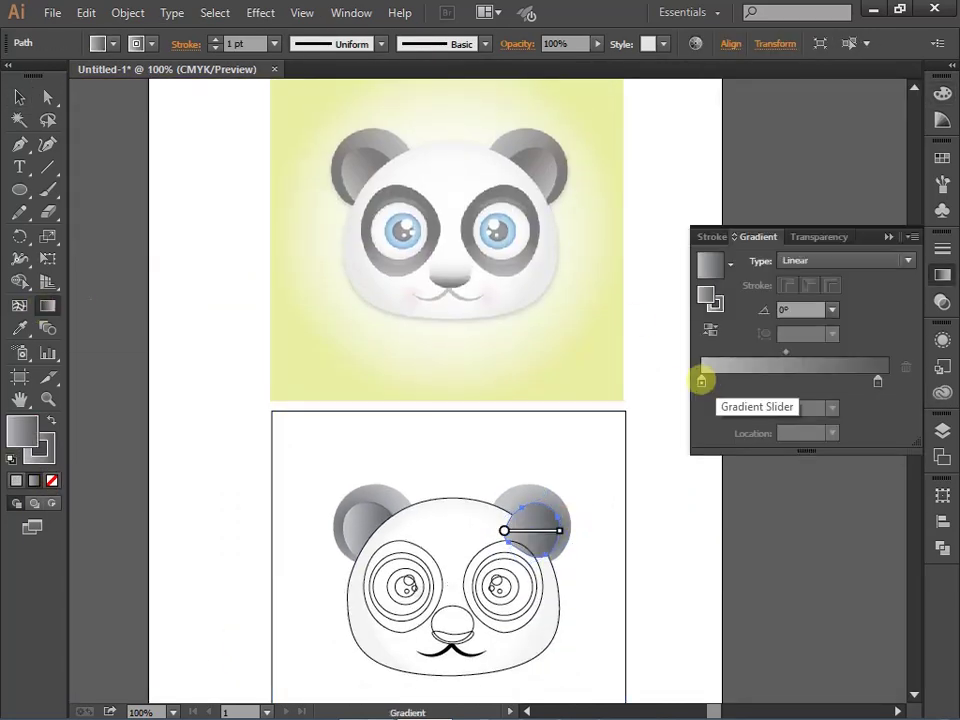
double_click(701, 380)
key(Escape)
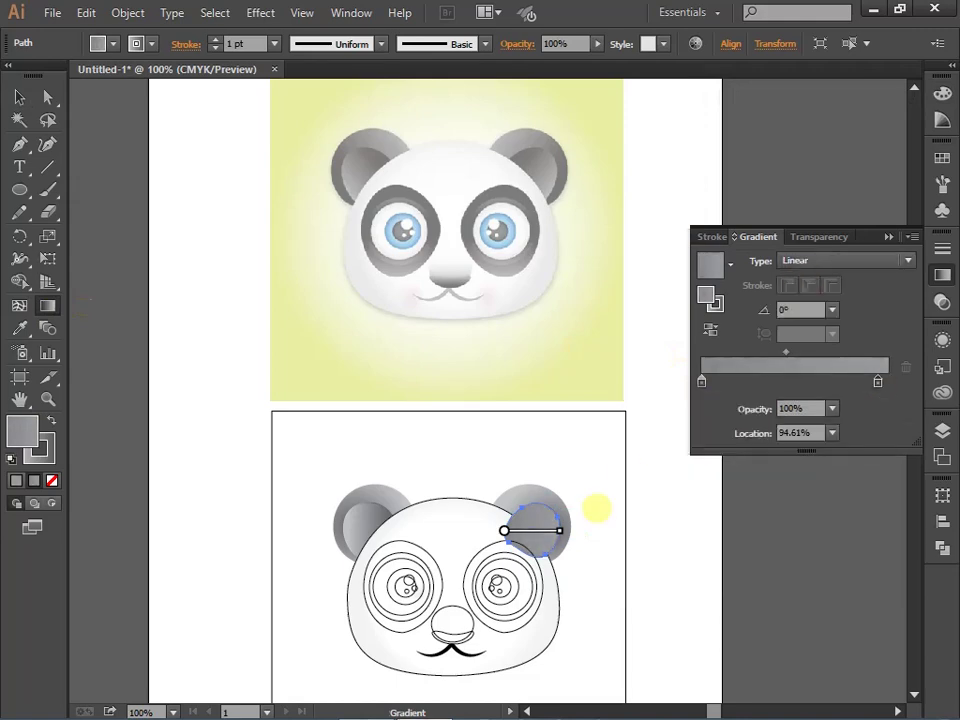
key(v)
click(621, 542)
key(ctrl+plus)
key(ctrl+plus)
key(ctrl+plus)
click(555, 470)
double_click(701, 380)
drag(760, 516, 797, 516)
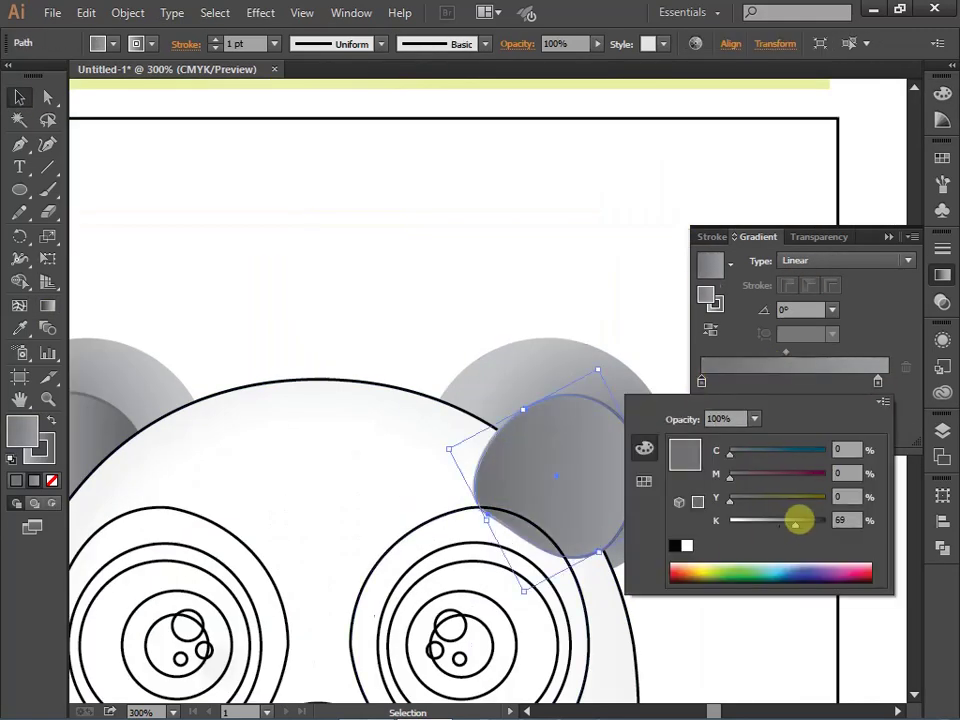
key(Escape)
key(ctrl+minus)
key(ctrl+minus)
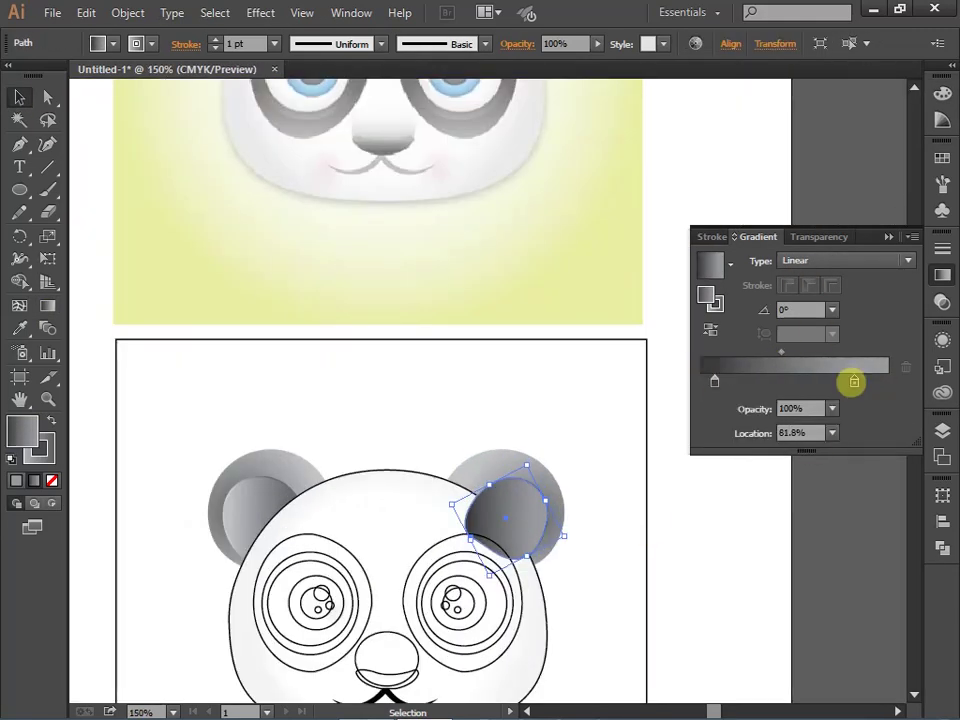
Reselect the right inner ear and review both gradient stop colours
click(107, 493)
click(531, 484)
key(g)
double_click(701, 381)
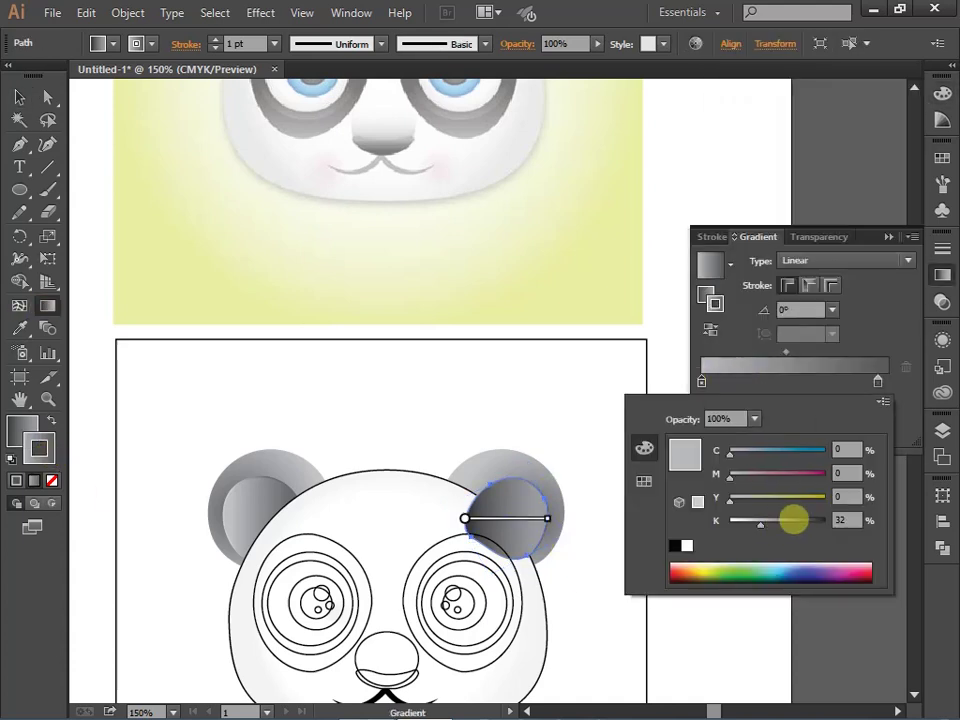
key(Escape)
double_click(878, 381)
key(Escape)
key(v)
click(370, 347)
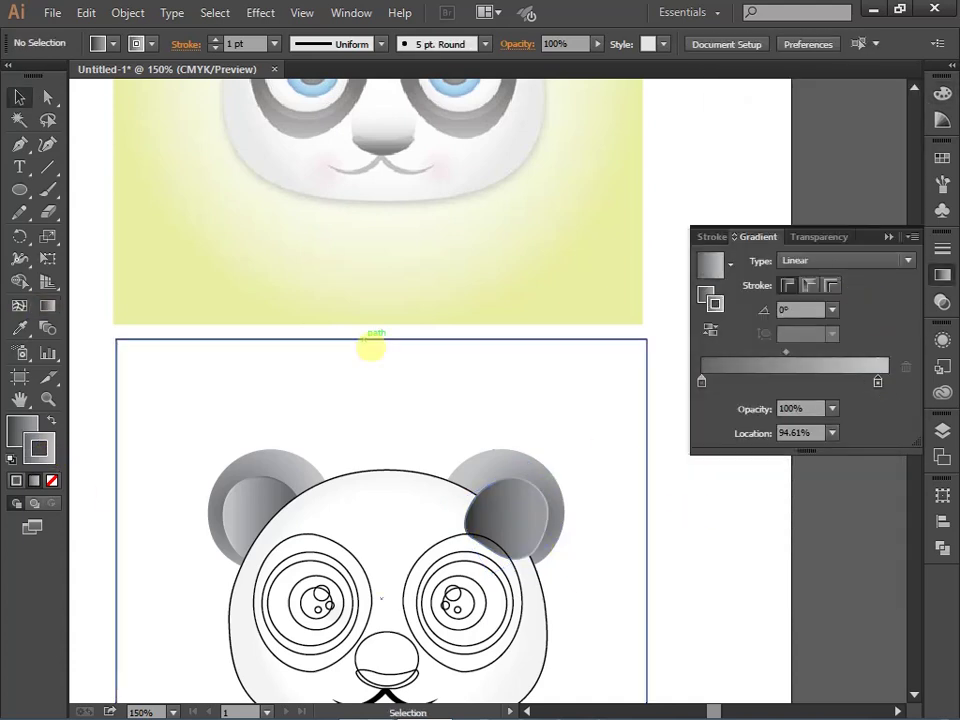
scroll(370, 347, up, 1)
Give the right inner ear a linear gradient and send it one step backward
click(542, 506)
click(15, 422)
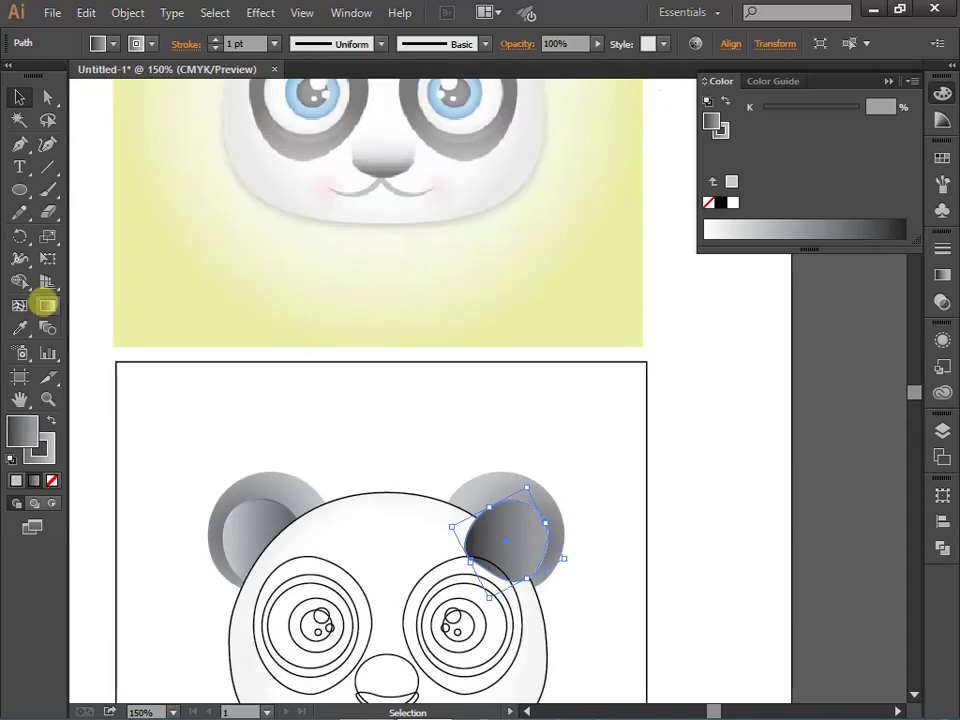
click(47, 305)
click(555, 569)
click(540, 535)
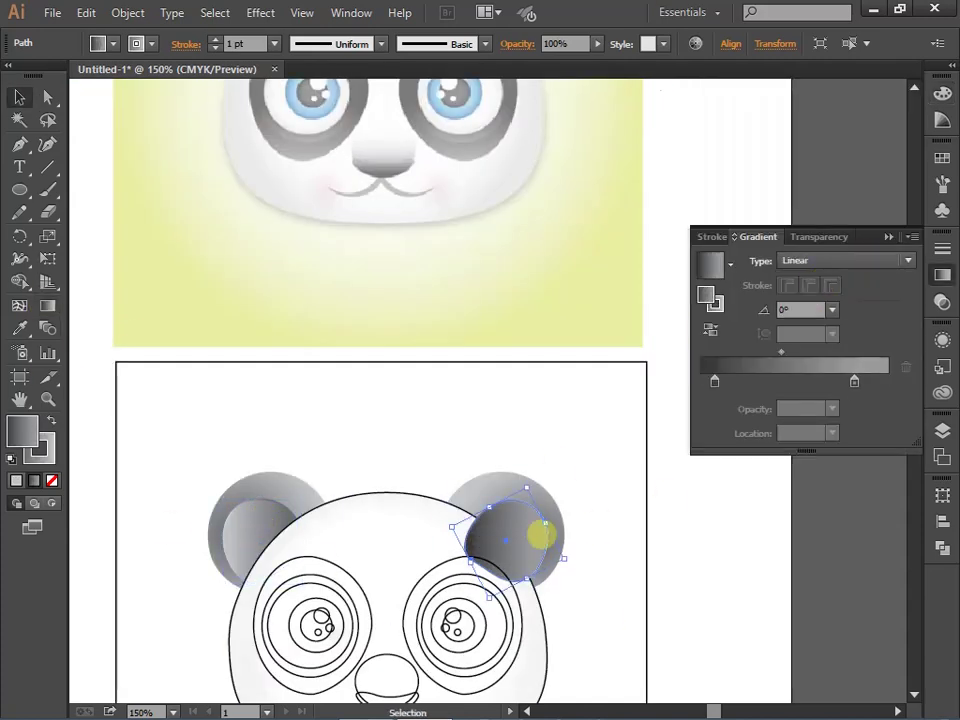
drag(525, 548, 519, 518)
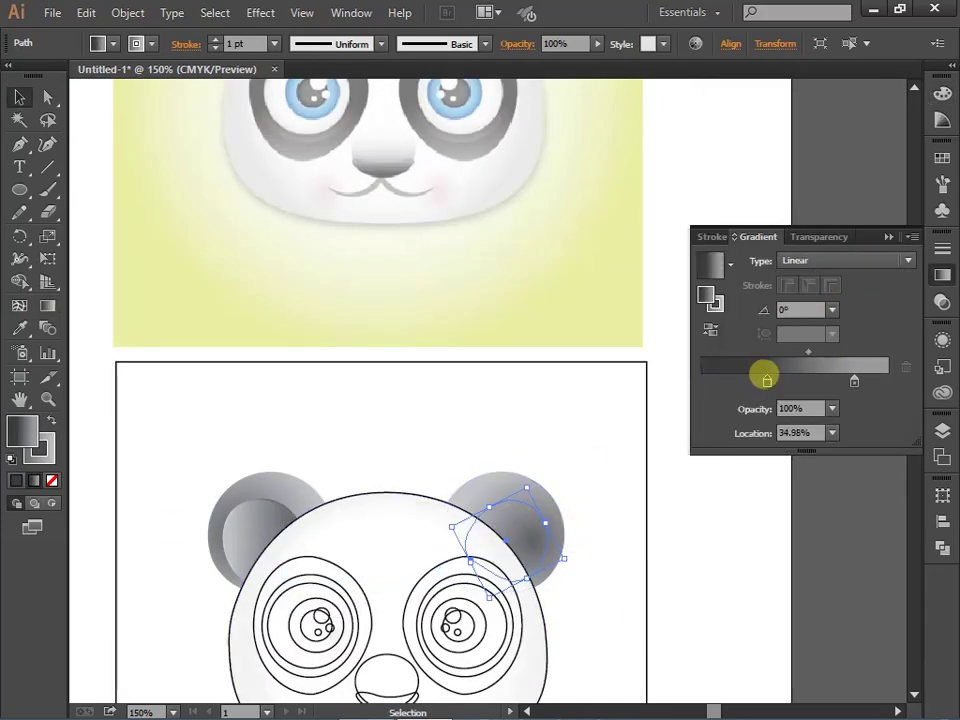
right_click(551, 508)
click(461, 516)
Move the inner ear's left stop to about 26%, adjust its grey, and shift the midpoint
click(47, 305)
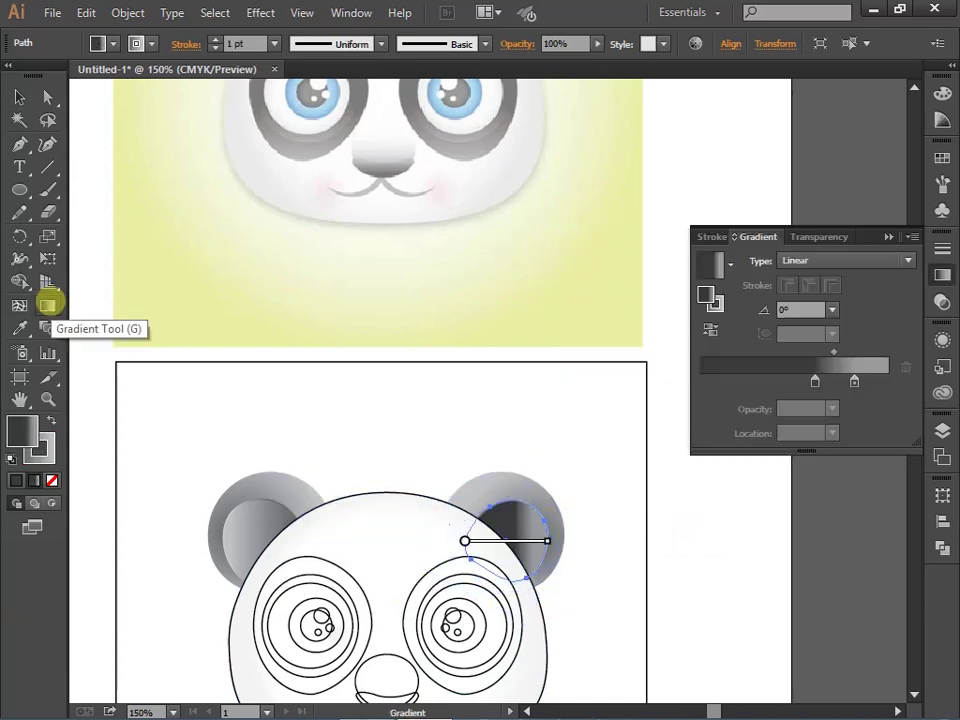
drag(815, 381, 749, 379)
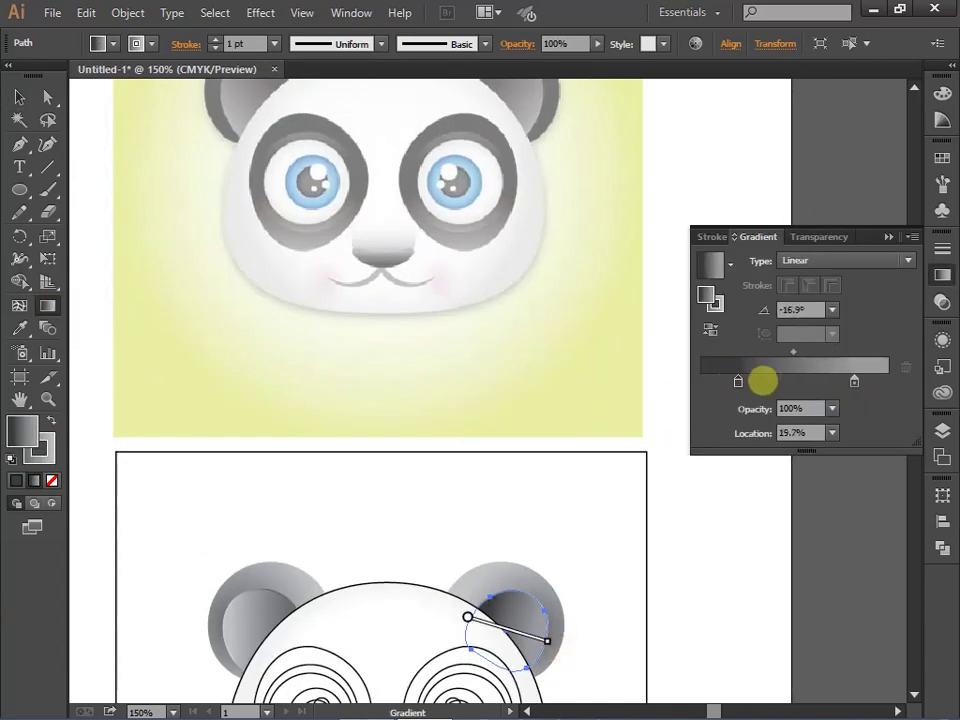
double_click(816, 381)
drag(771, 450, 755, 453)
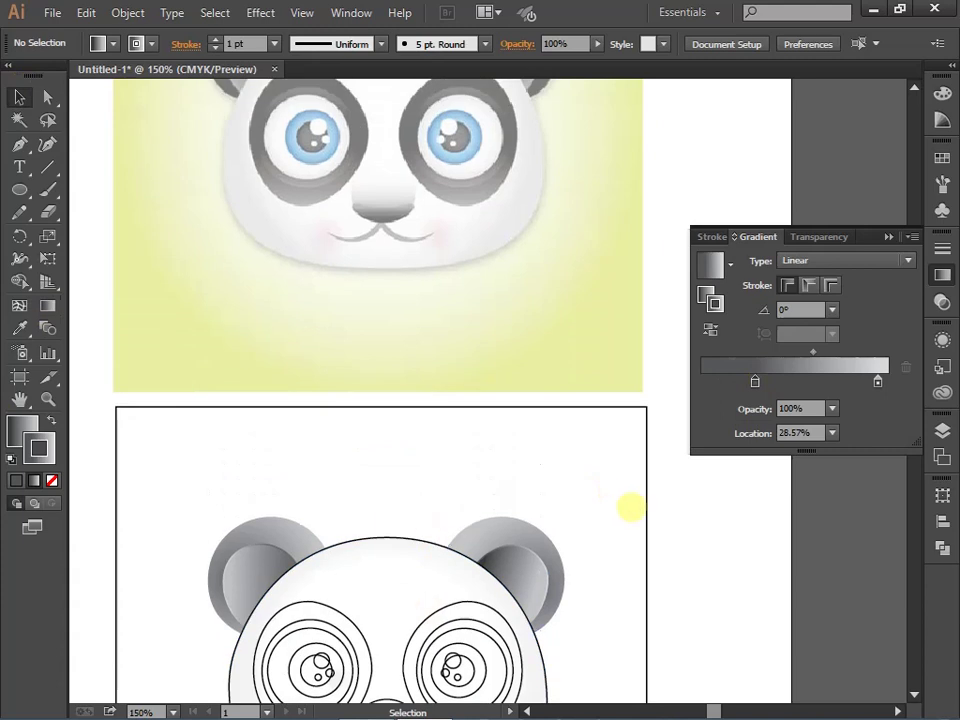
click(510, 550)
click(47, 305)
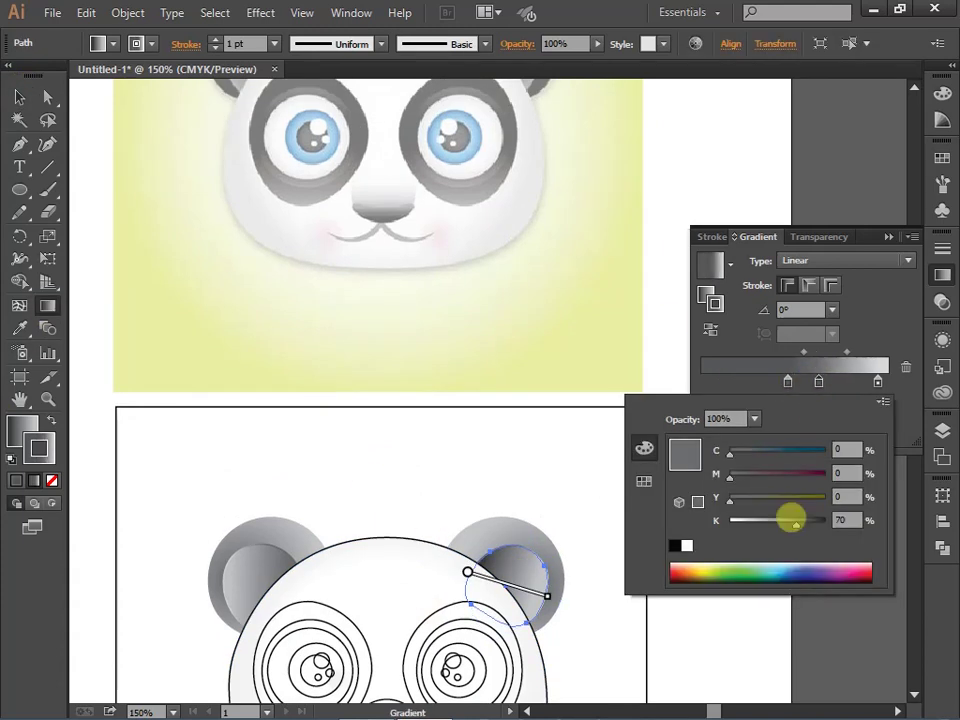
scroll(598, 432, down, 2)
click(598, 432)
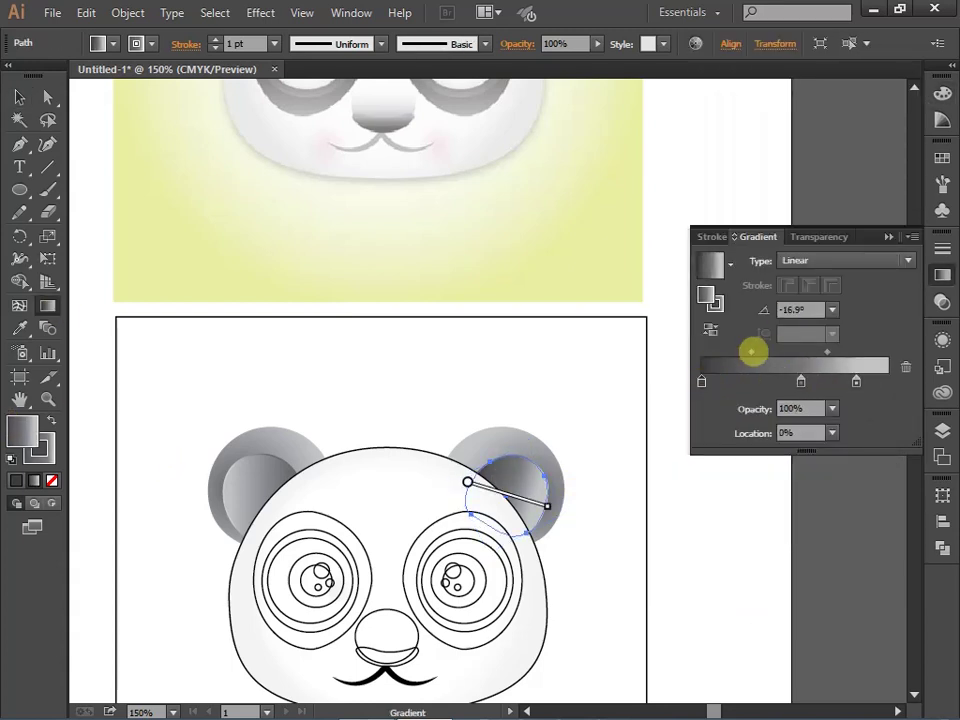
drag(801, 381, 752, 347)
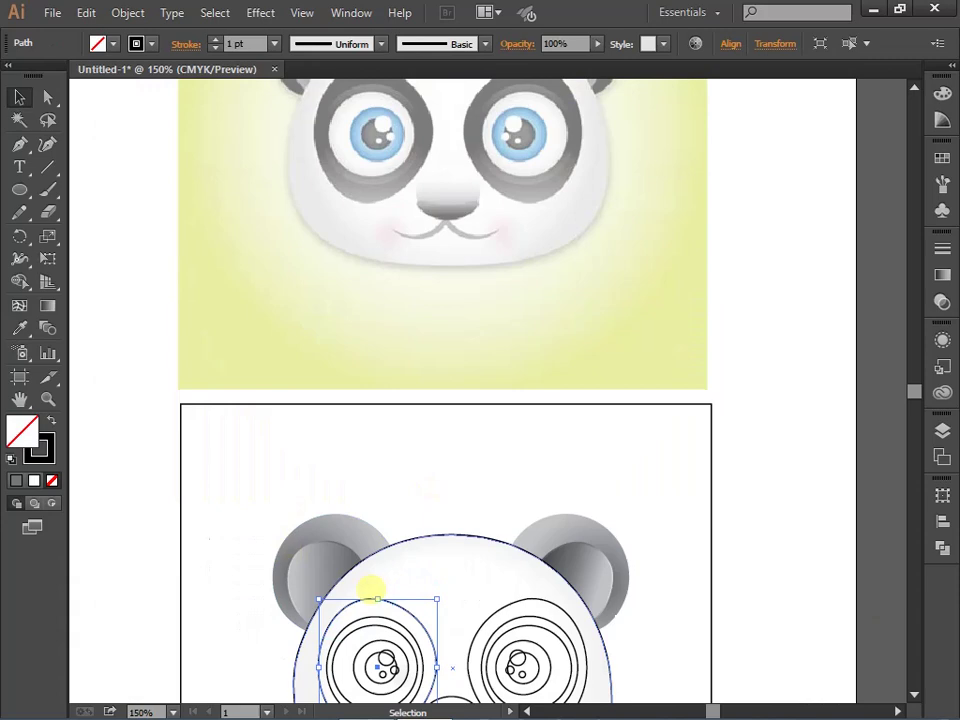
Make the first stop of the eye patch's radial gradient black
double_click(47, 305)
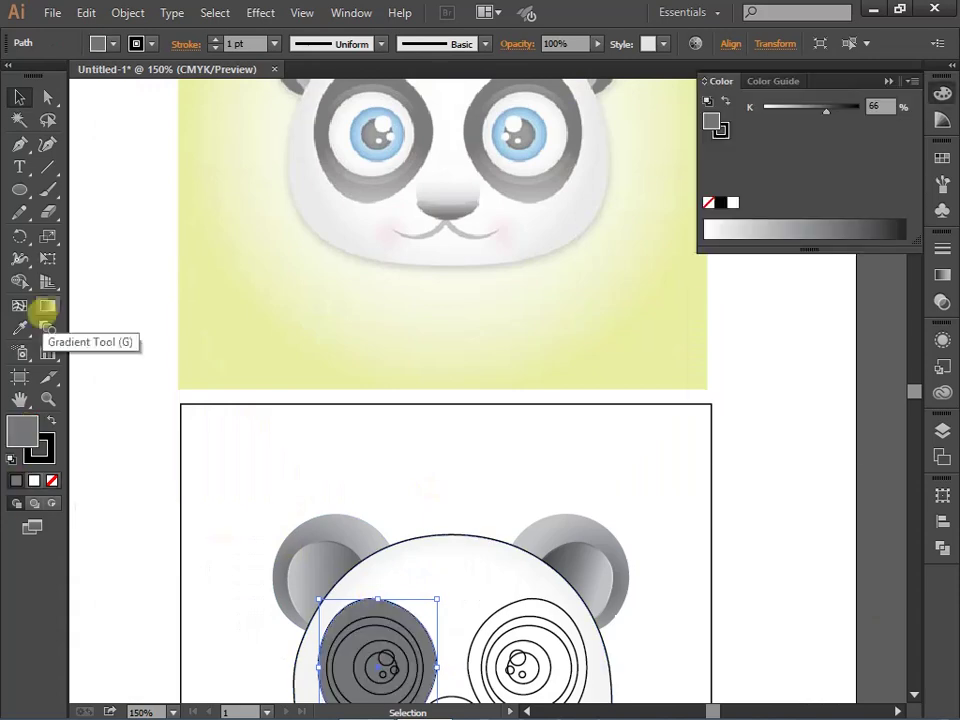
double_click(775, 381)
click(681, 546)
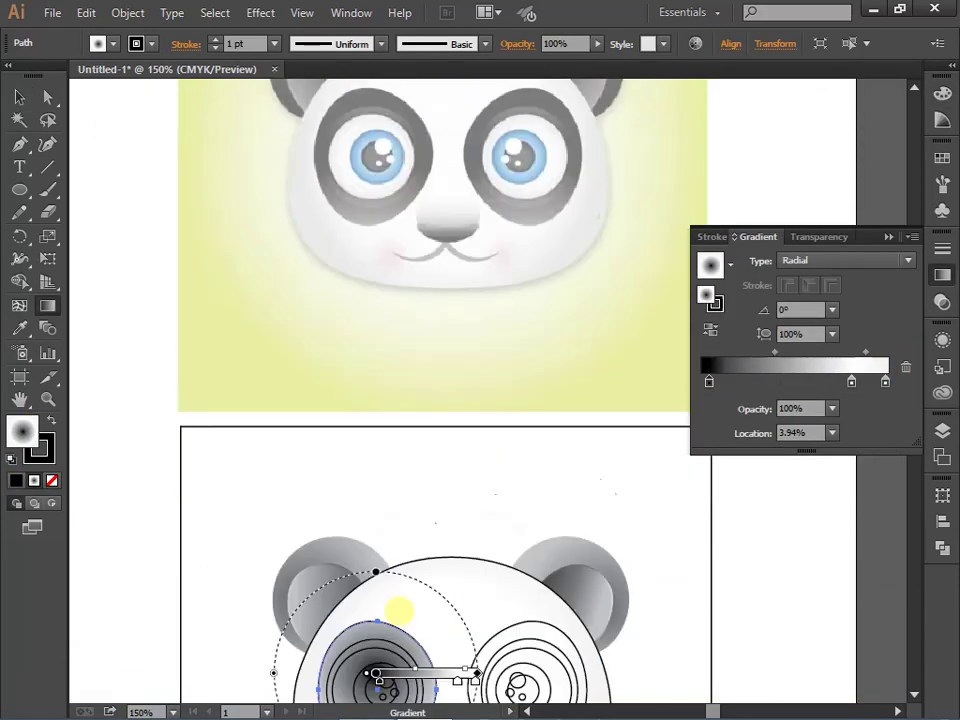
drag(452, 668, 512, 620)
scroll(418, 690, down, 3)
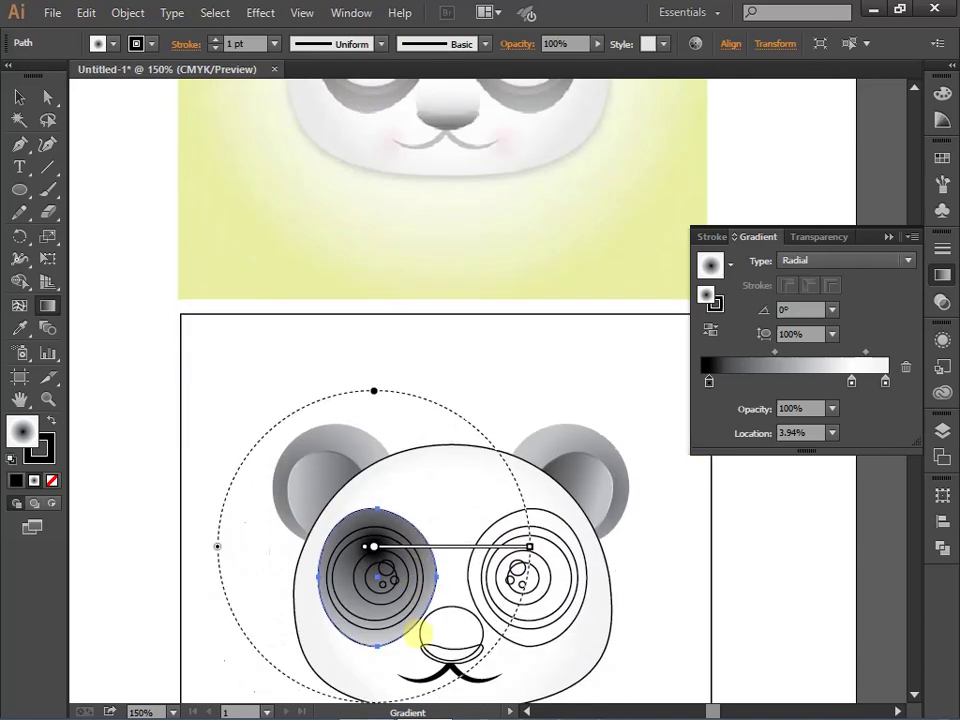
drag(708, 381, 753, 381)
Adjust the eye patch's grey stop colour and shift it further out in the patch
double_click(725, 381)
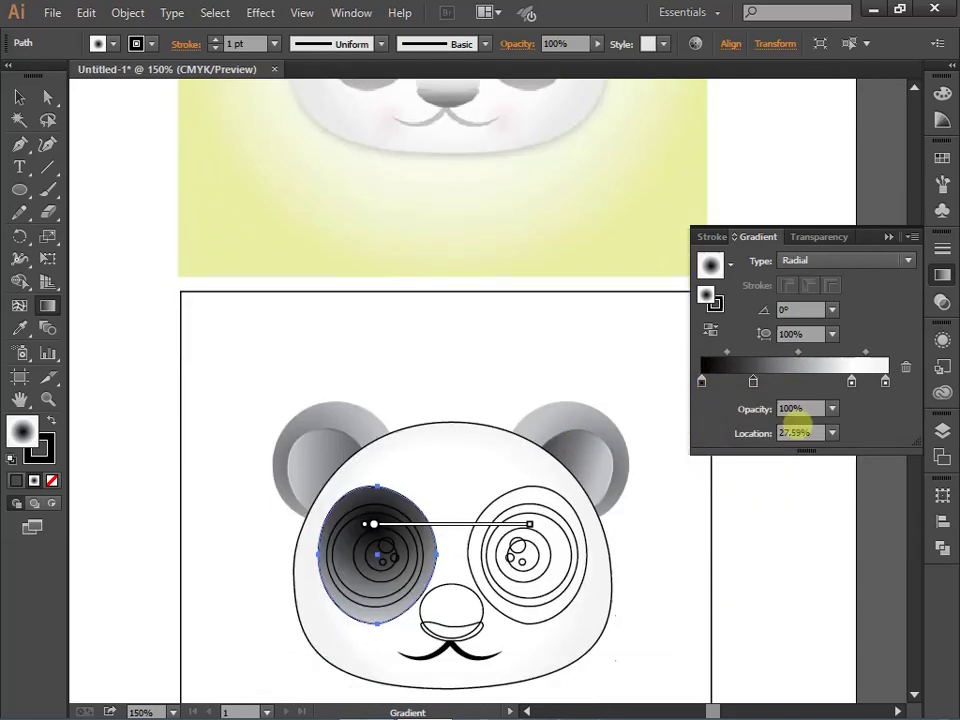
mouse_move(884, 381)
mouse_down()
mouse_move(823, 381)
mouse_move(834, 381)
mouse_up()
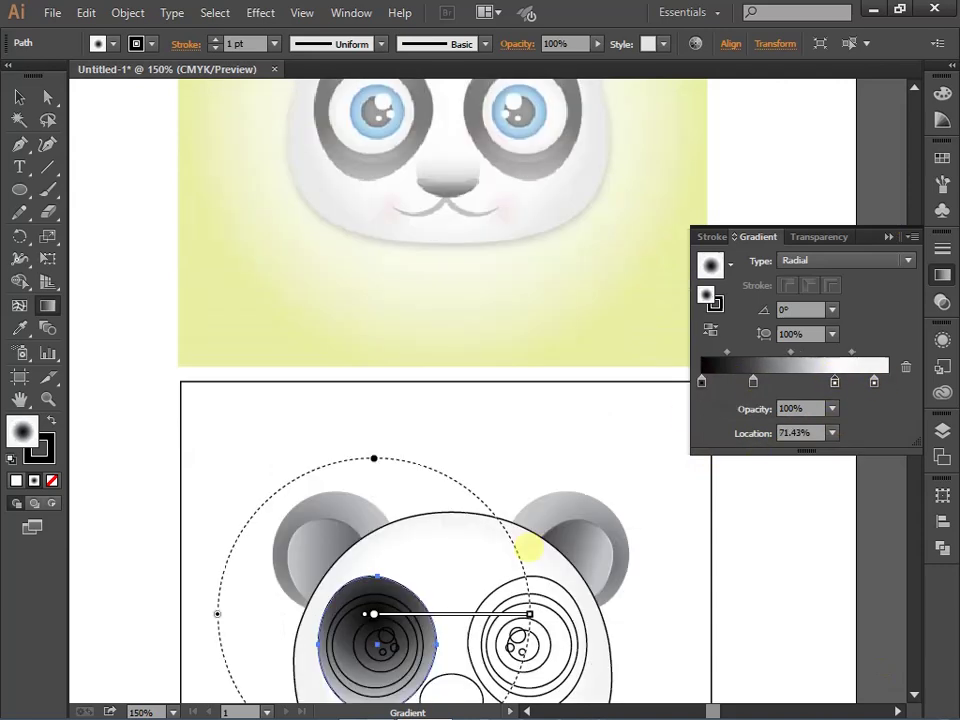
click(731, 265)
click(610, 388)
click(731, 265)
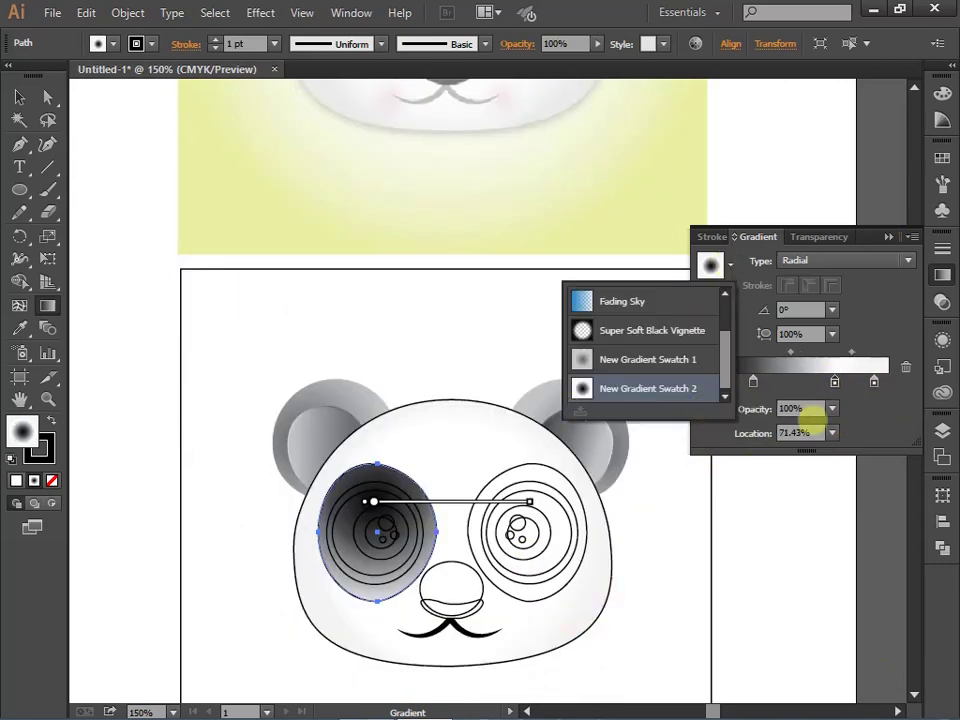
key(Escape)
key(v)
scroll(135, 433, up, 1)
scroll(135, 433, up, 2)
Give the eye-patch circle an outline-free linear grey gradient with a darker right stop
click(47, 305)
key(d)
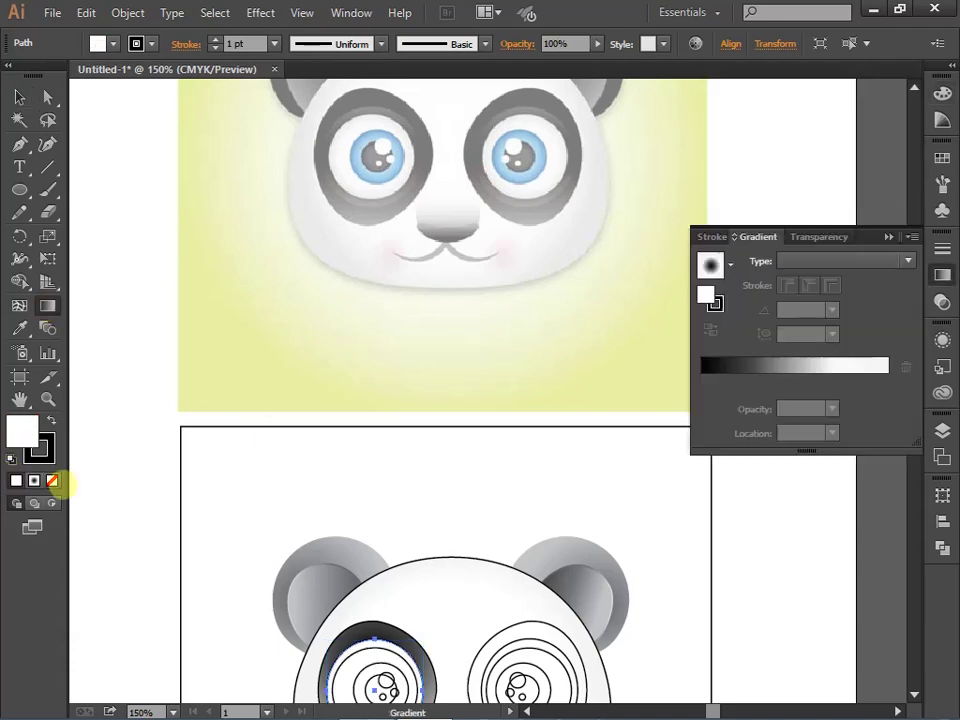
click(52, 480)
scroll(812, 398, up, 2)
click(783, 364)
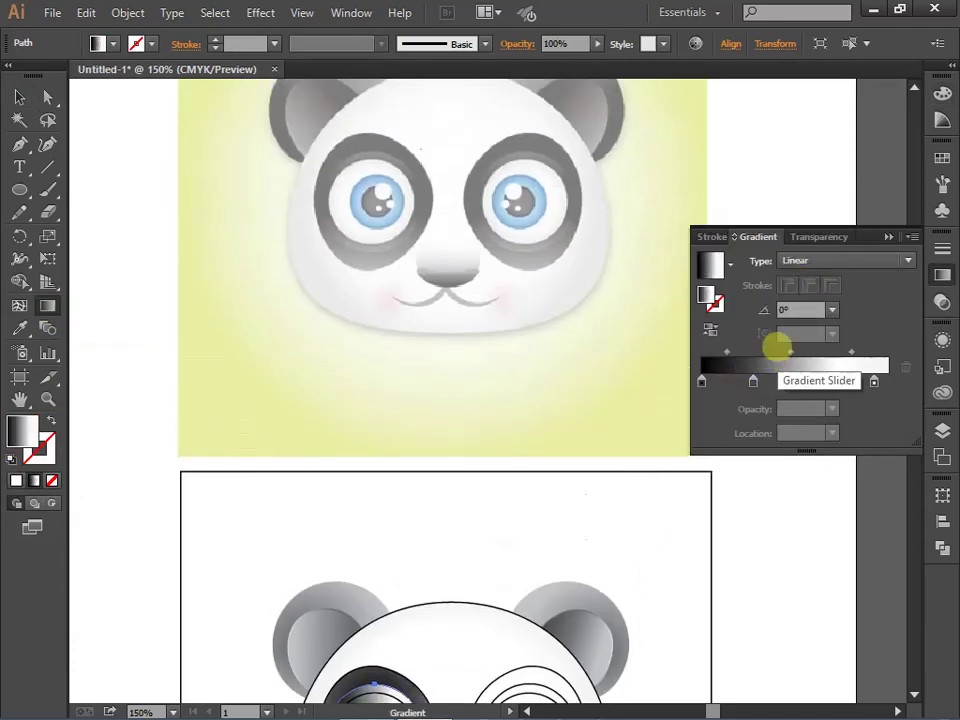
scroll(760, 372, down, 2)
double_click(787, 381)
drag(765, 520, 745, 520)
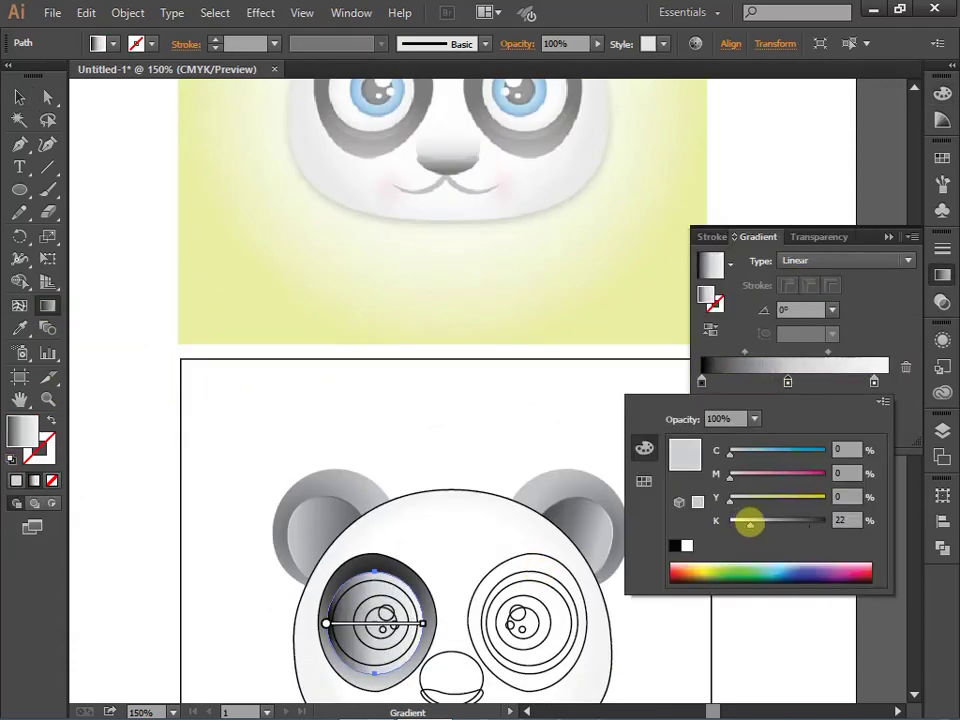
double_click(874, 381)
drag(733, 450, 808, 450)
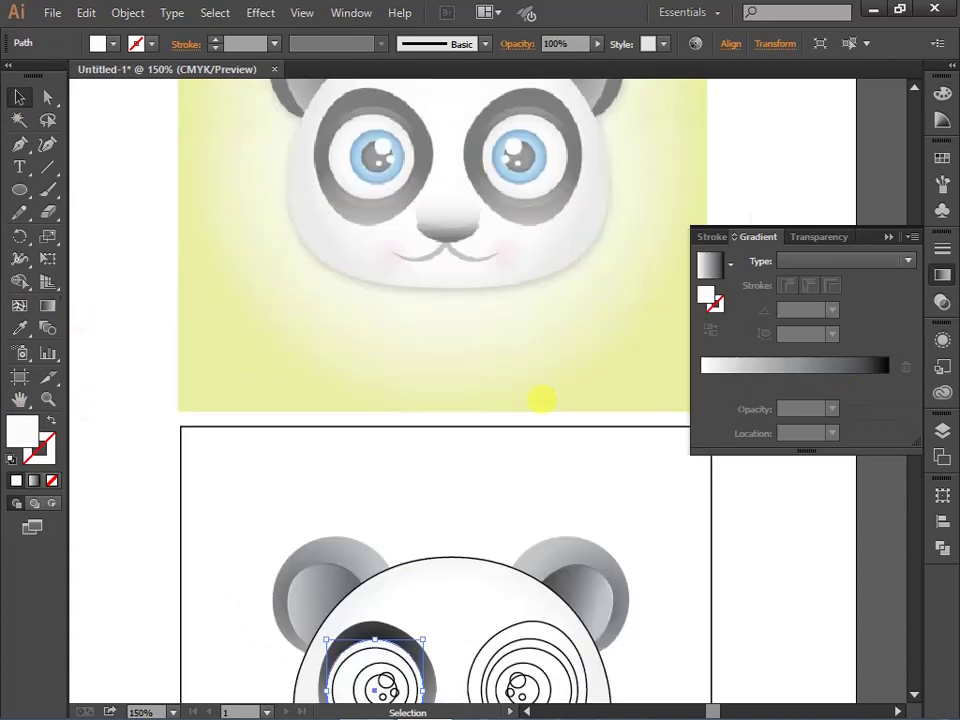
Fill the eye-white circle with a very light grey to near-white gradient
click(753, 368)
click(809, 381)
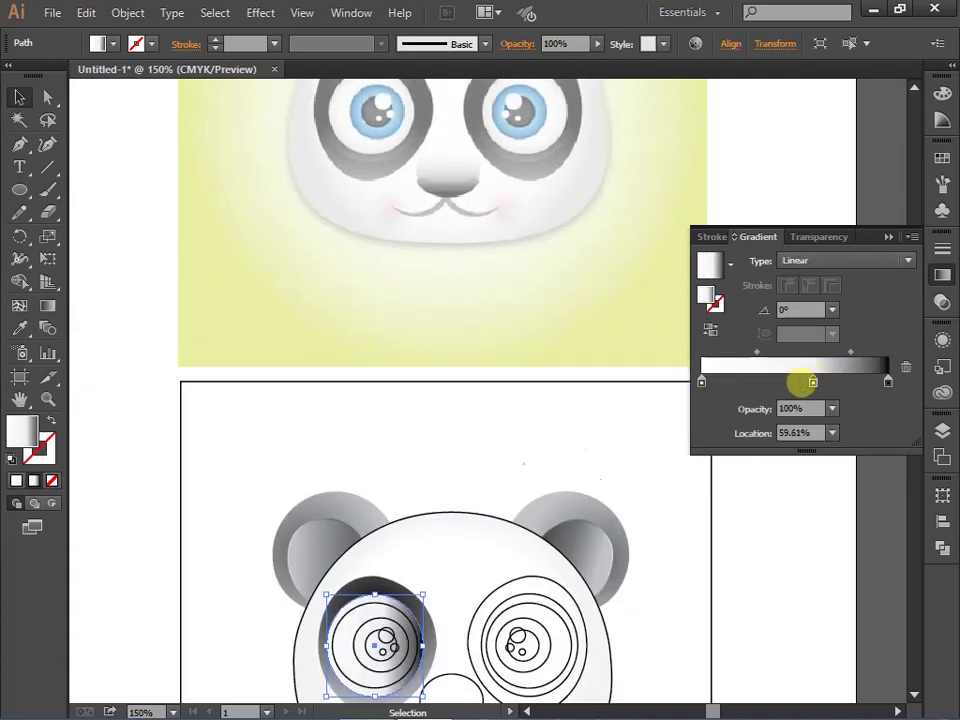
double_click(813, 381)
drag(730, 452, 741, 452)
drag(813, 381, 837, 381)
double_click(888, 381)
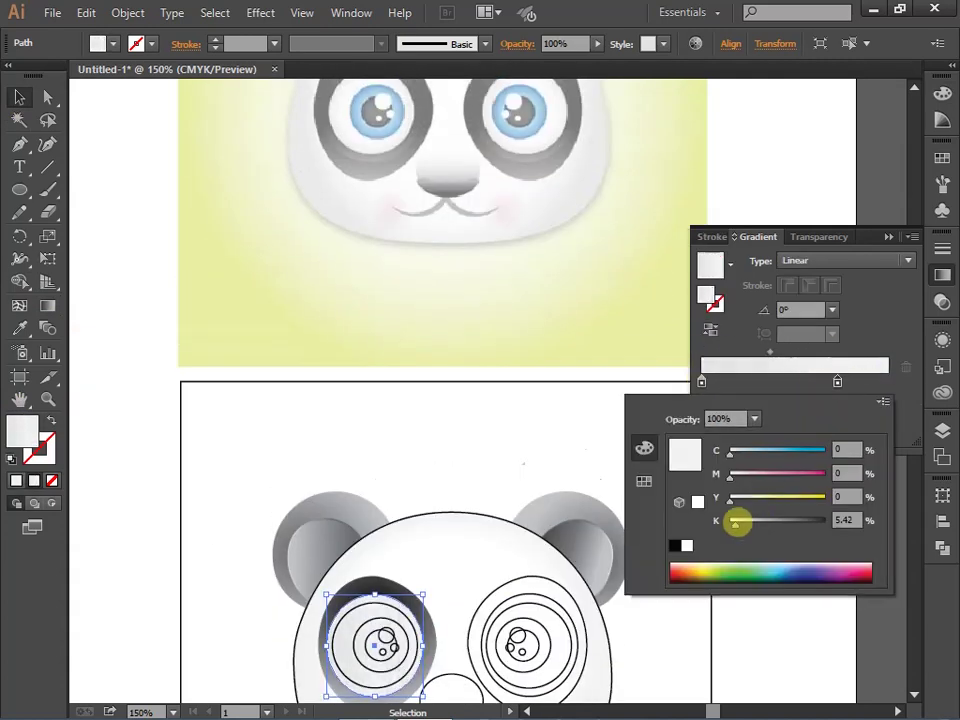
drag(733, 521, 761, 525)
drag(701, 381, 720, 381)
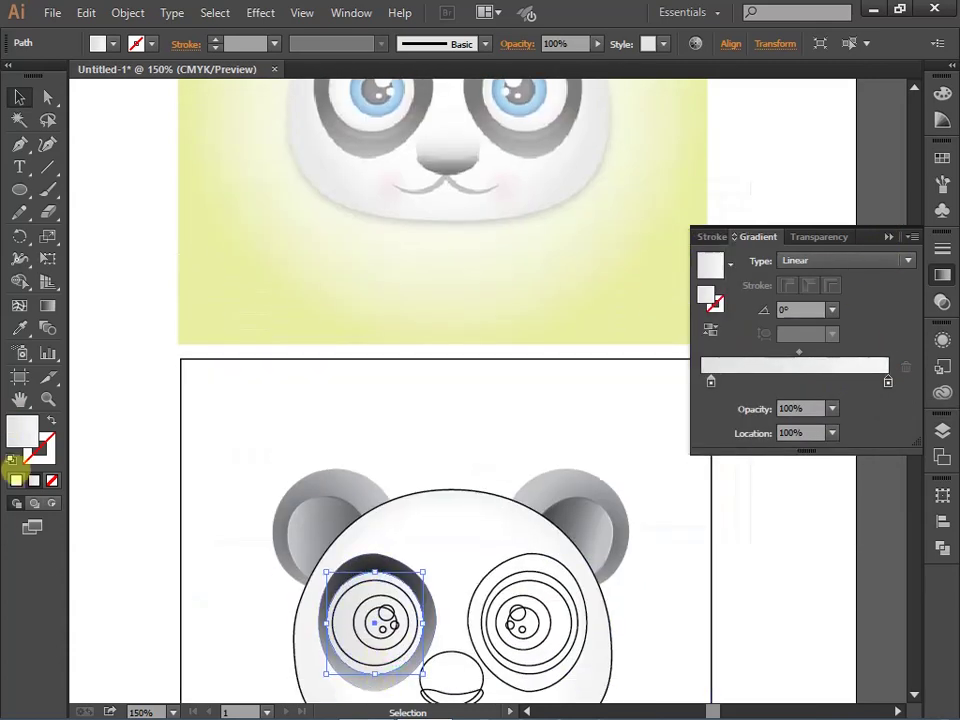
click(47, 305)
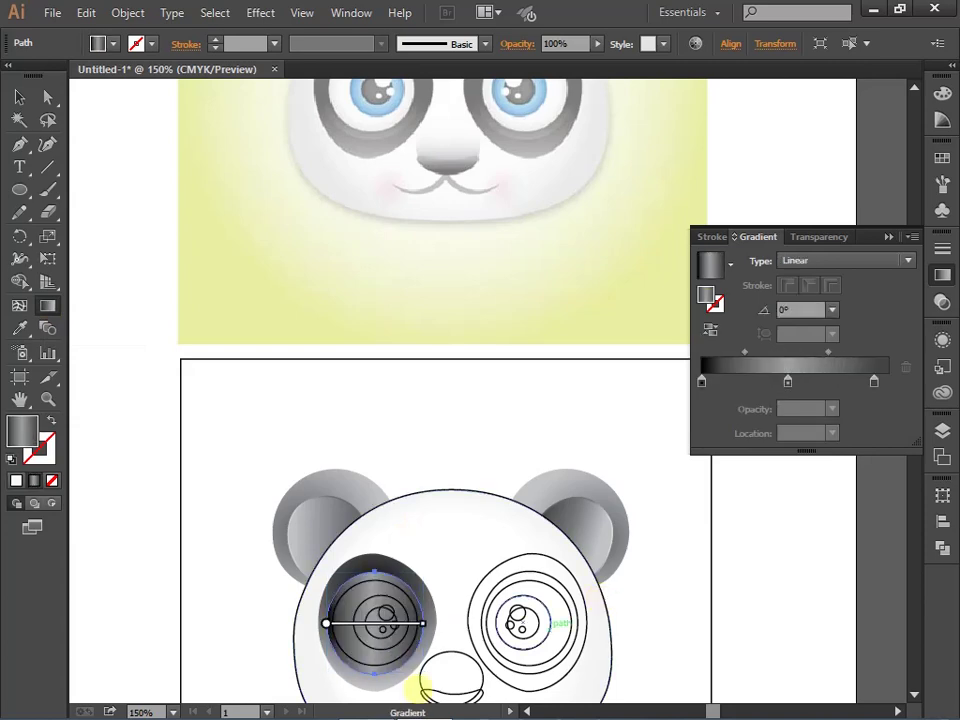
Fill the eye circle with off-white #F7F7F7 instead of the gradient
key(d)
click(236, 247)
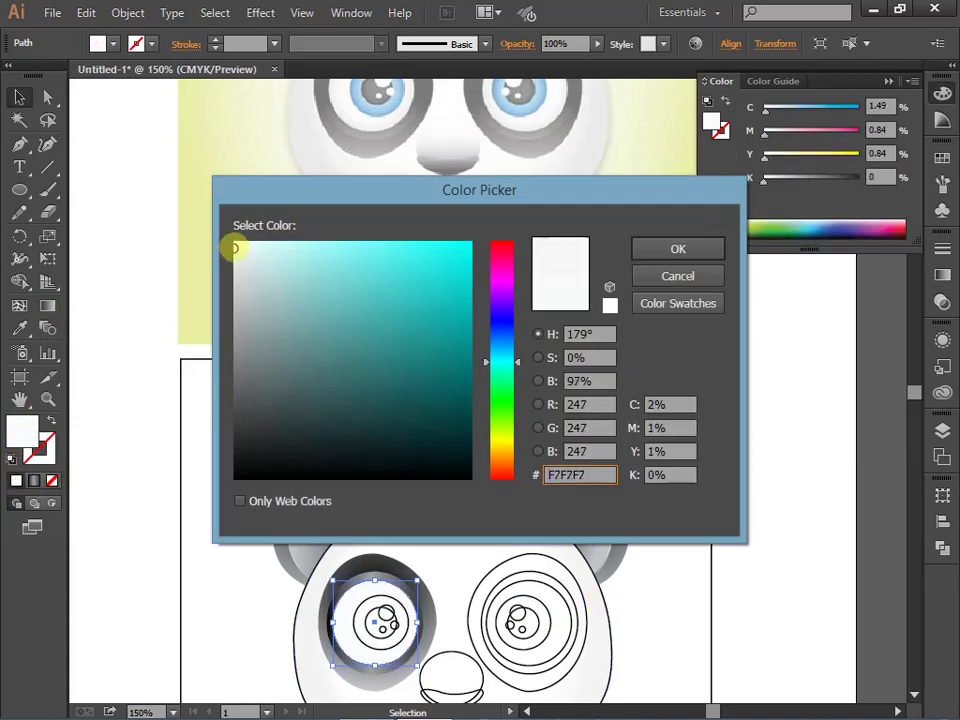
key(Return)
Give the iris a radial gradient, dropping the middle stop and moving the dark stop outward
click(354, 632)
click(34, 480)
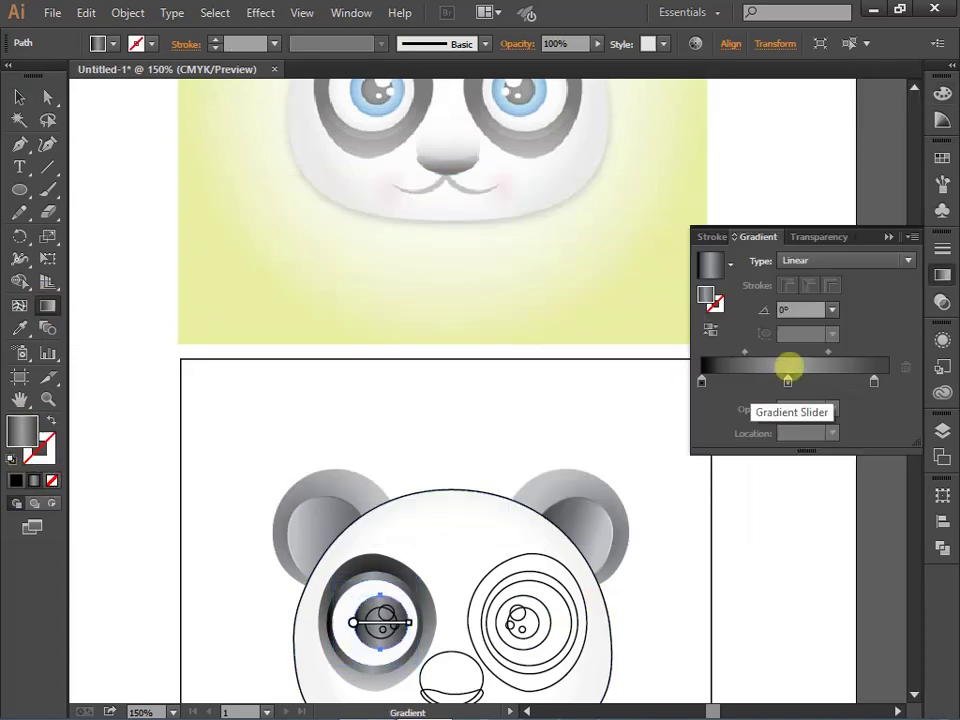
click(845, 260)
click(795, 279)
double_click(701, 381)
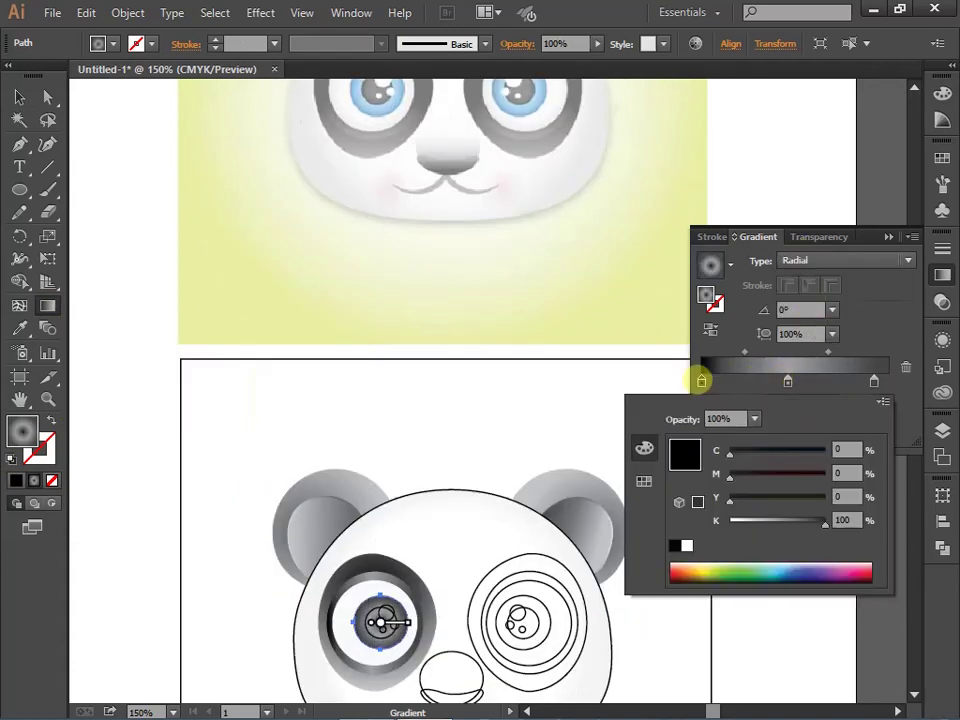
click(780, 566)
click(787, 381)
drag(787, 381, 676, 434)
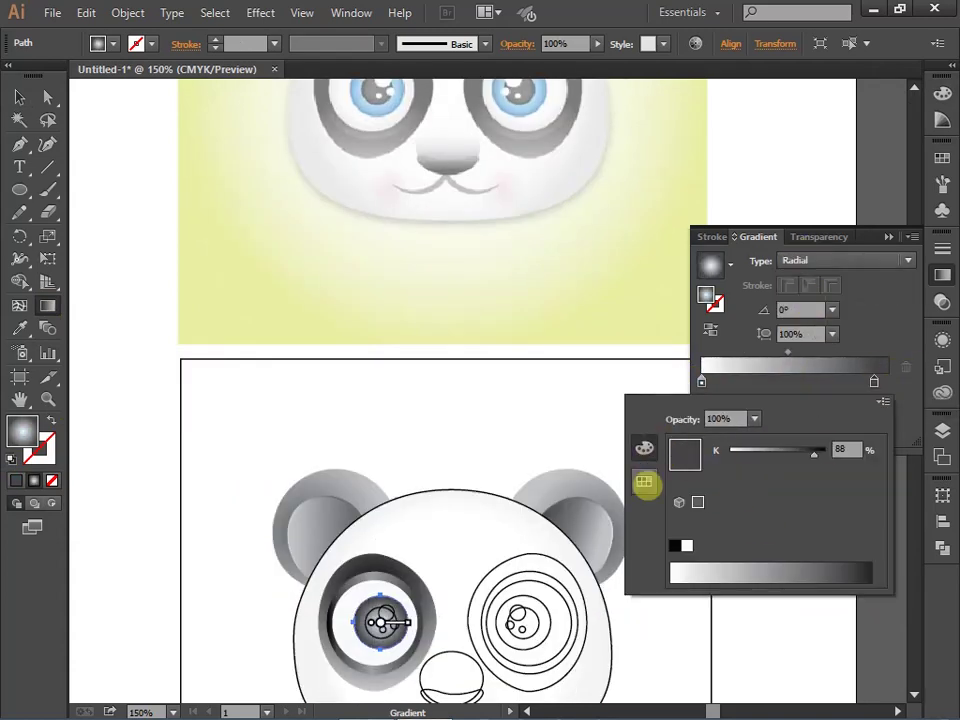
drag(874, 381, 896, 381)
Add a light blue stop to the iris gradient and tune stop positions and blend point
click(701, 382)
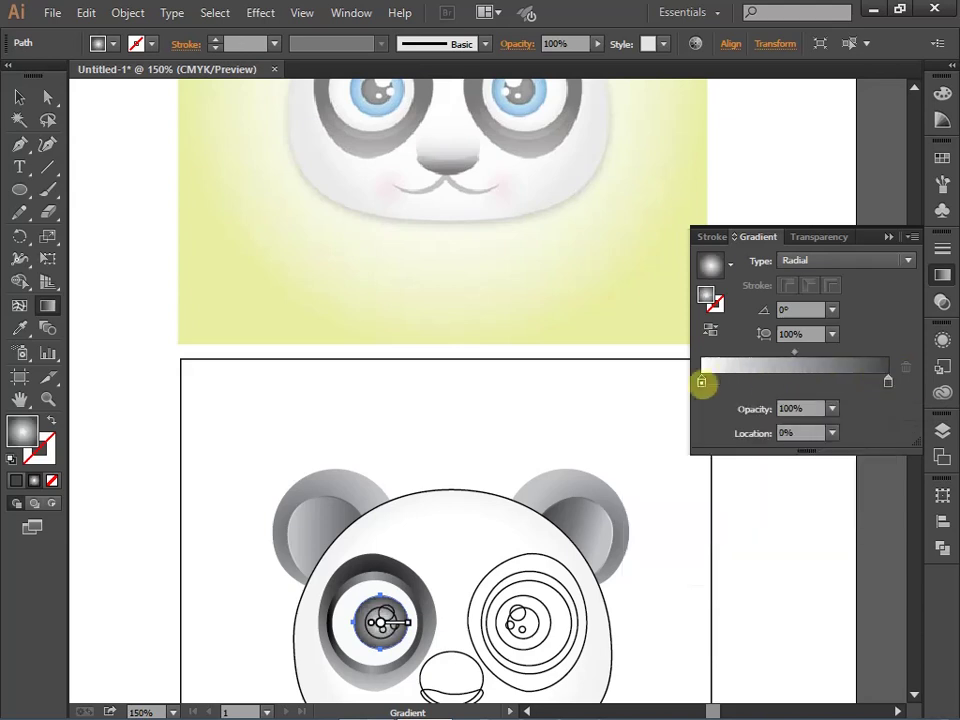
double_click(744, 381)
click(777, 566)
click(441, 619)
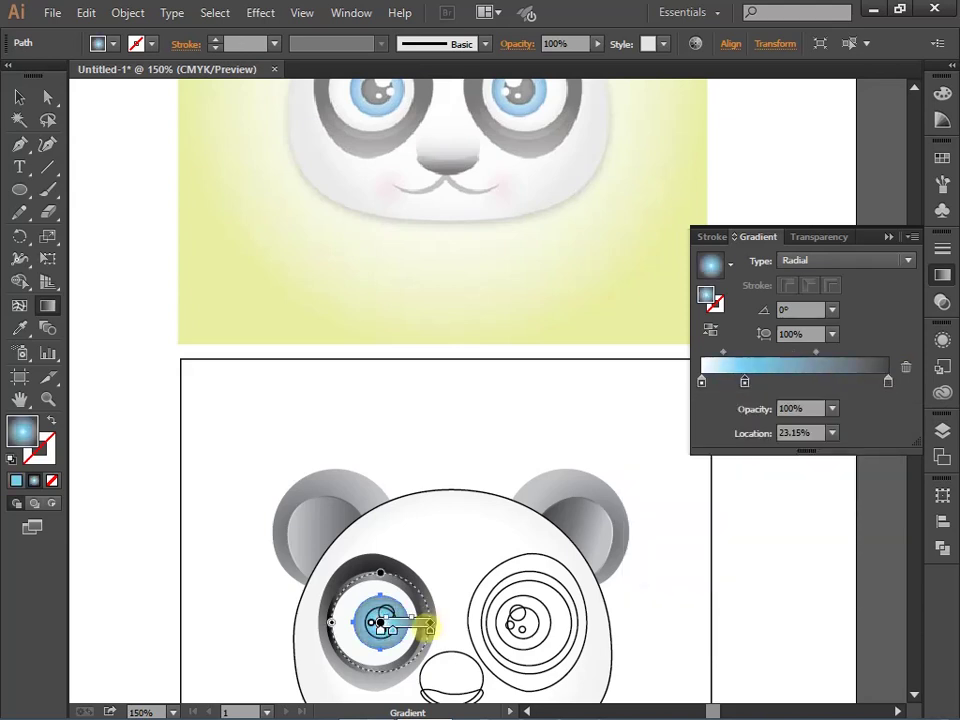
scroll(439, 621, up, 1)
drag(744, 381, 784, 382)
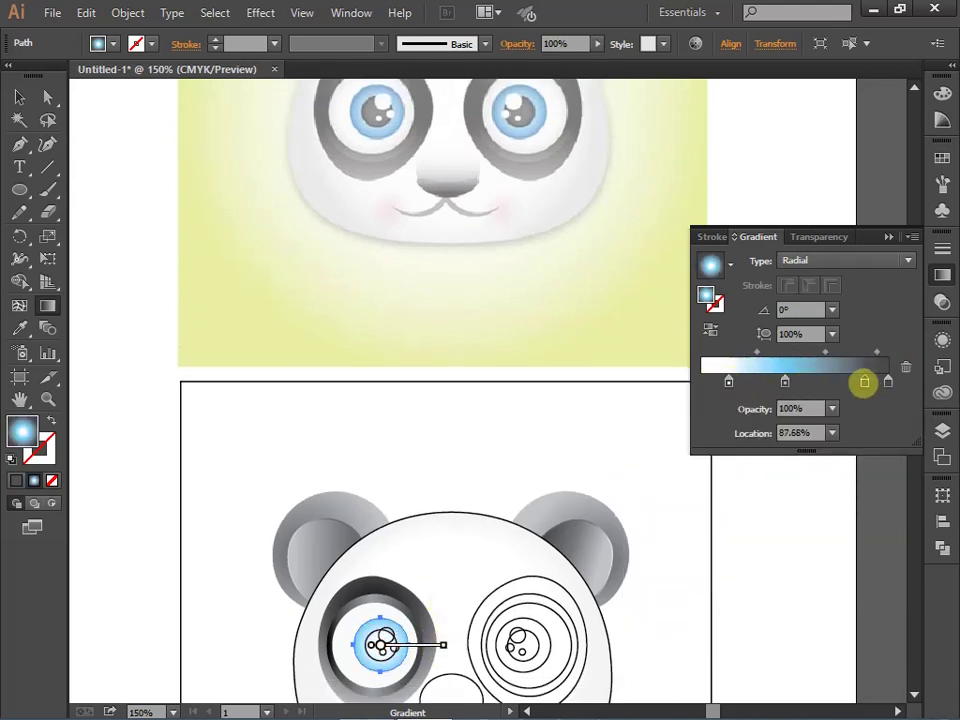
double_click(791, 381)
mouse_move(791, 381)
mouse_down()
mouse_move(736, 381)
mouse_move(762, 351)
mouse_up()
click(378, 648)
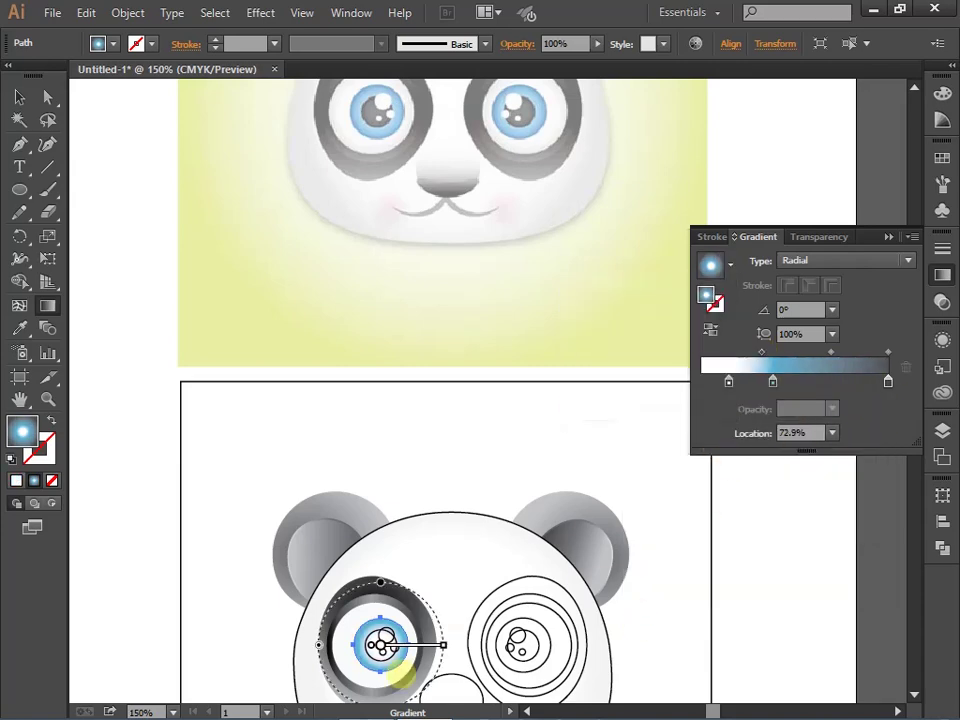
scroll(407, 597, up, 2)
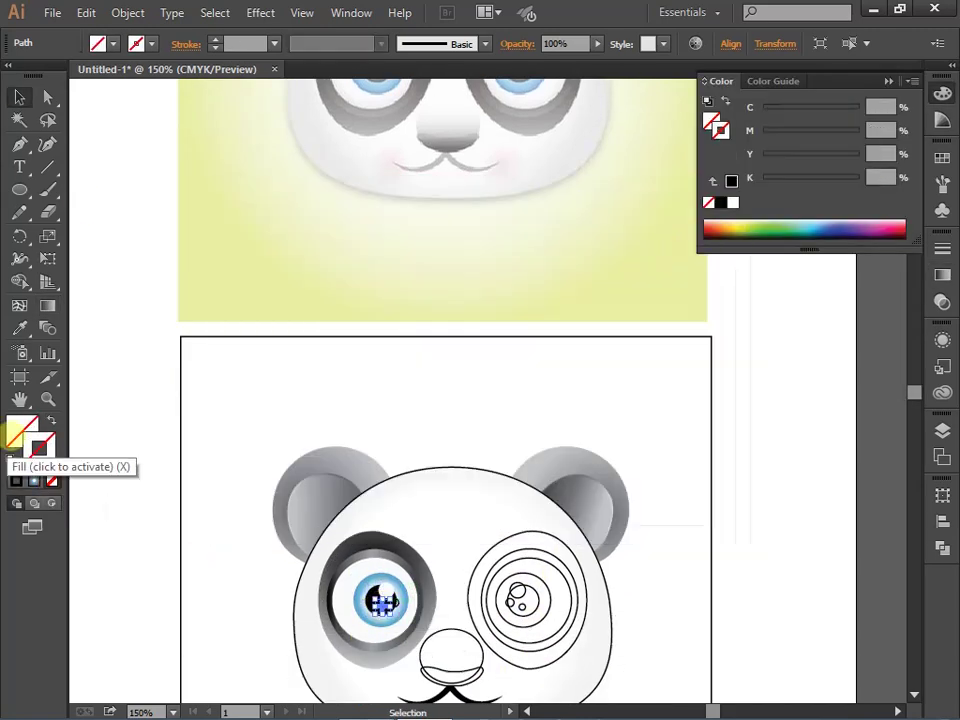
Make the highlights white and give the nose a gradient with a grey stop near 77%
click(678, 248)
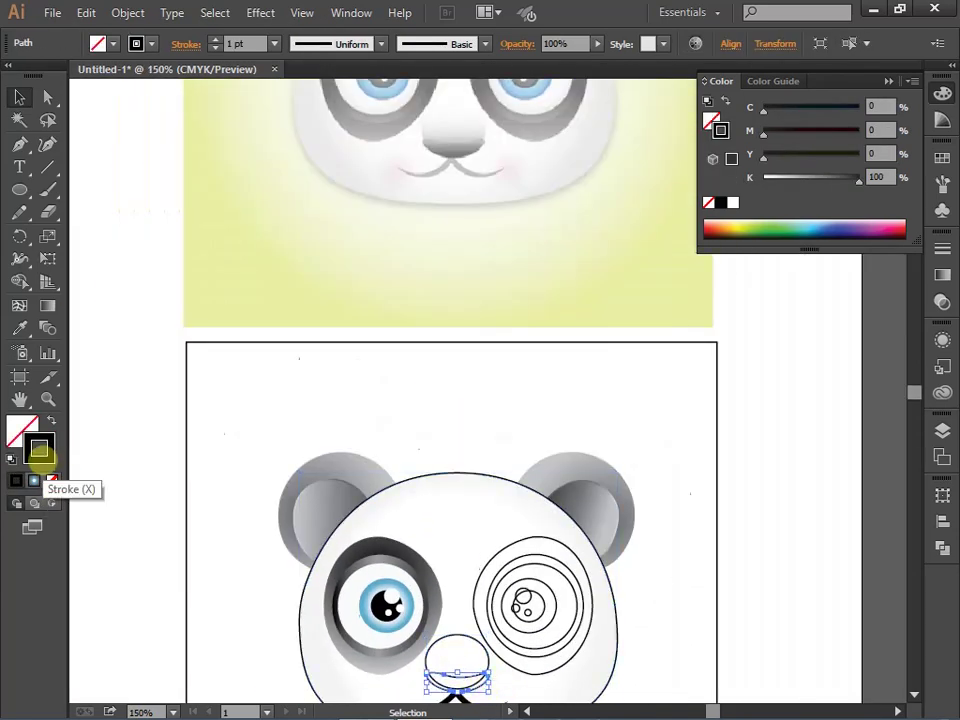
double_click(47, 305)
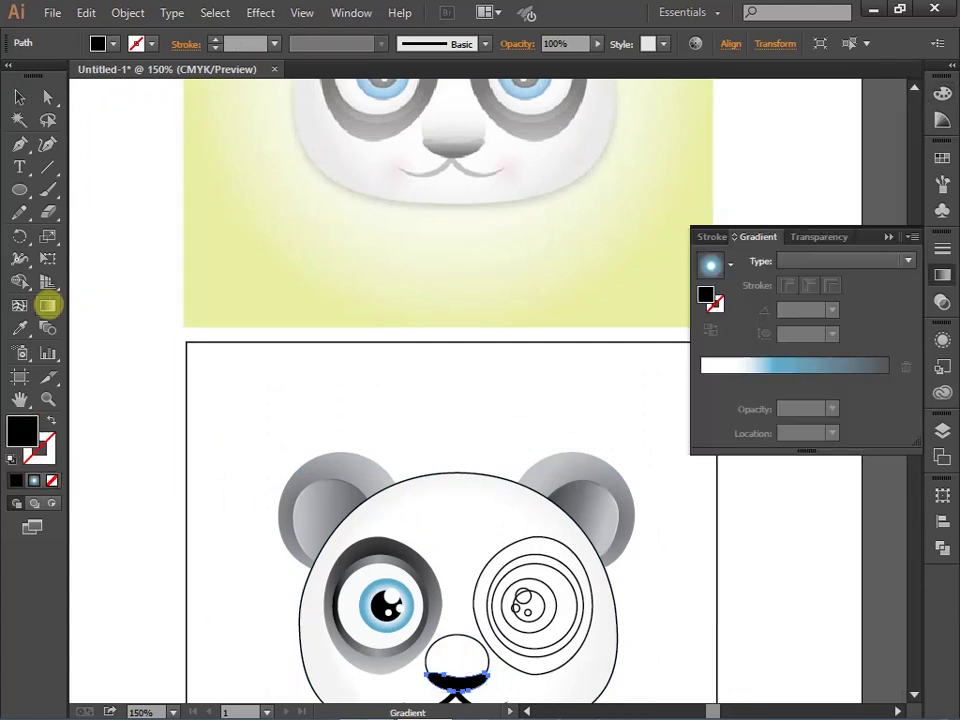
click(707, 389)
click(773, 381)
drag(773, 381, 843, 381)
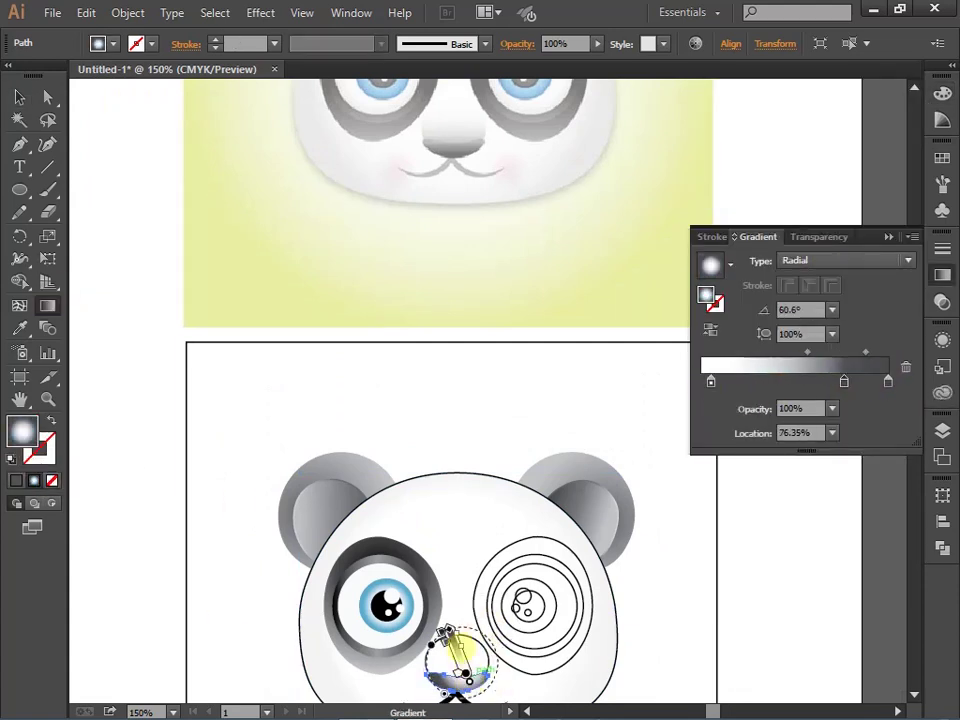
drag(843, 381, 906, 368)
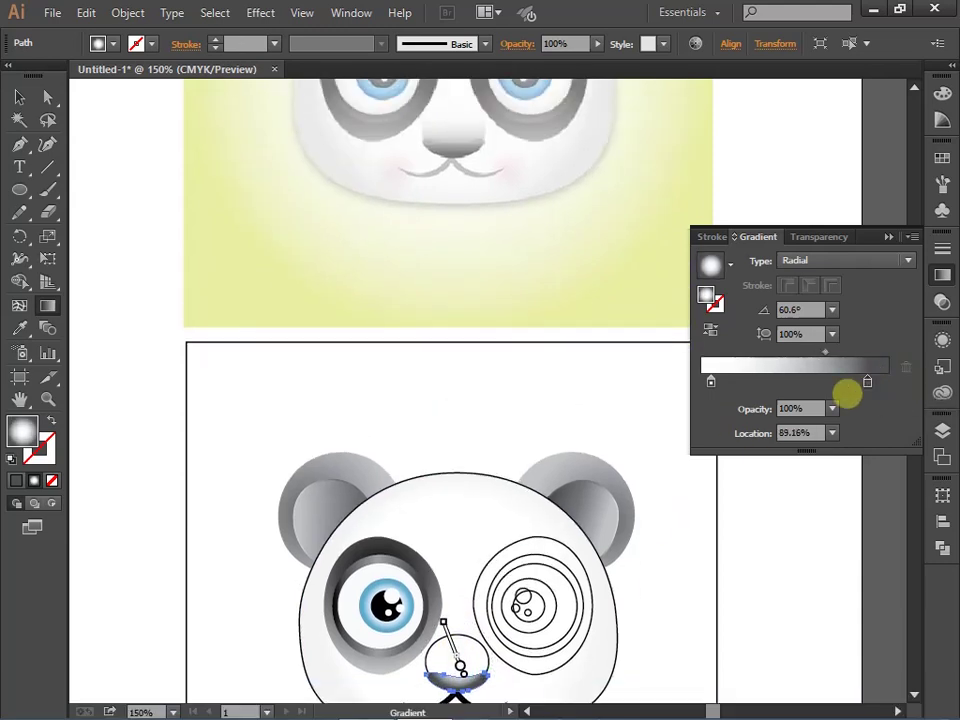
mouse_move(835, 381)
mouse_down()
mouse_move(863, 381)
mouse_move(845, 381)
mouse_up()
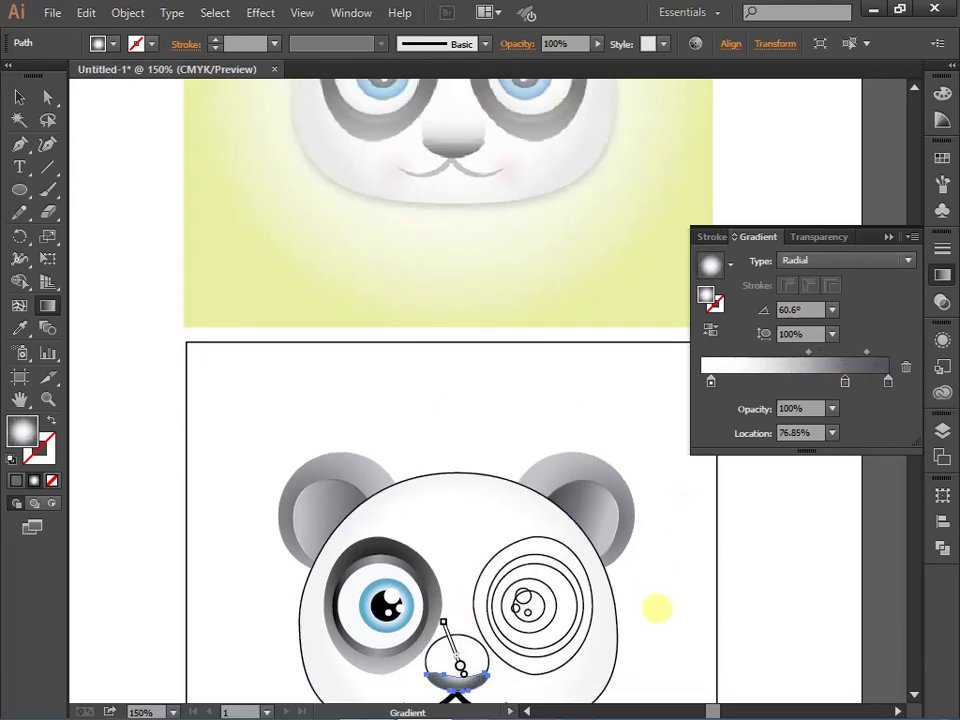
Reapply the nose's white-to-grey gradient on the canvas at a level angle
click(19, 96)
click(47, 305)
click(455, 632)
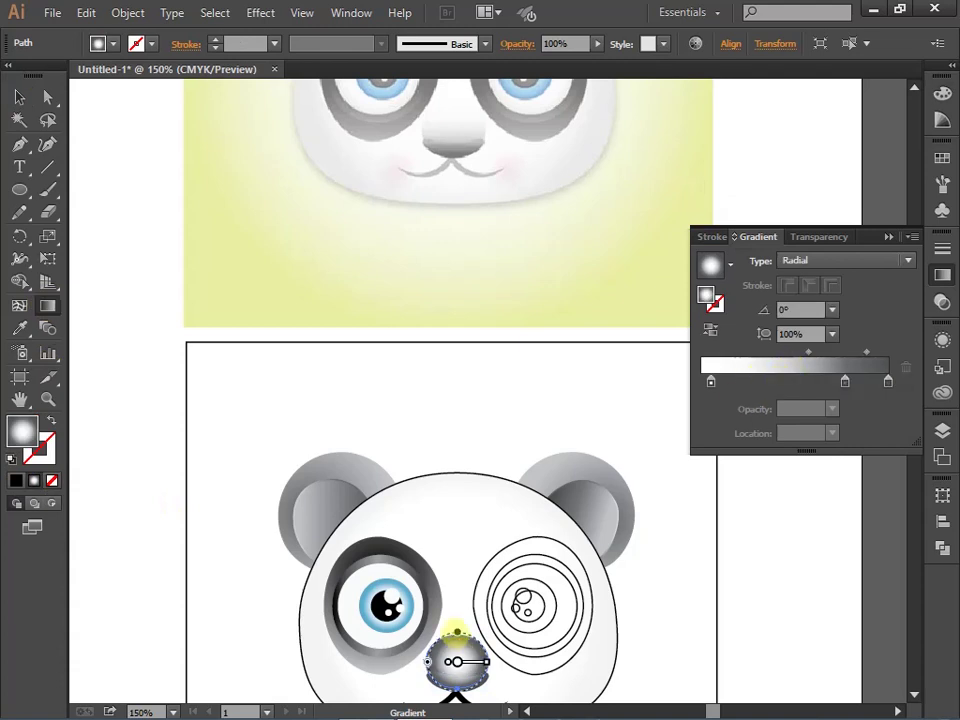
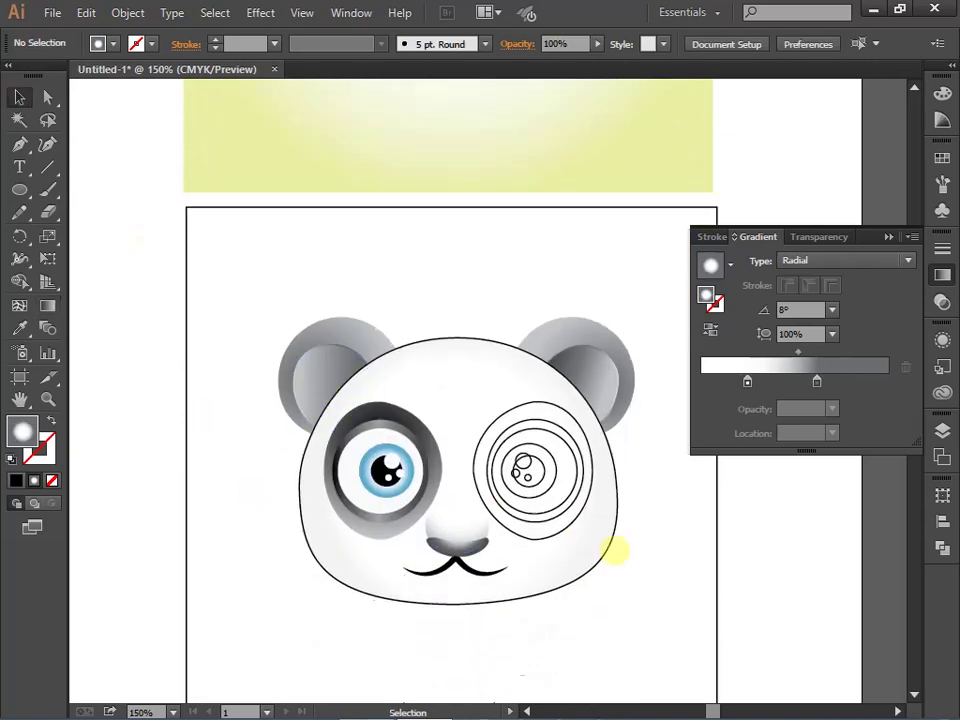
Give the right eye circles a radial gradient and shift its centre upward
key(period)
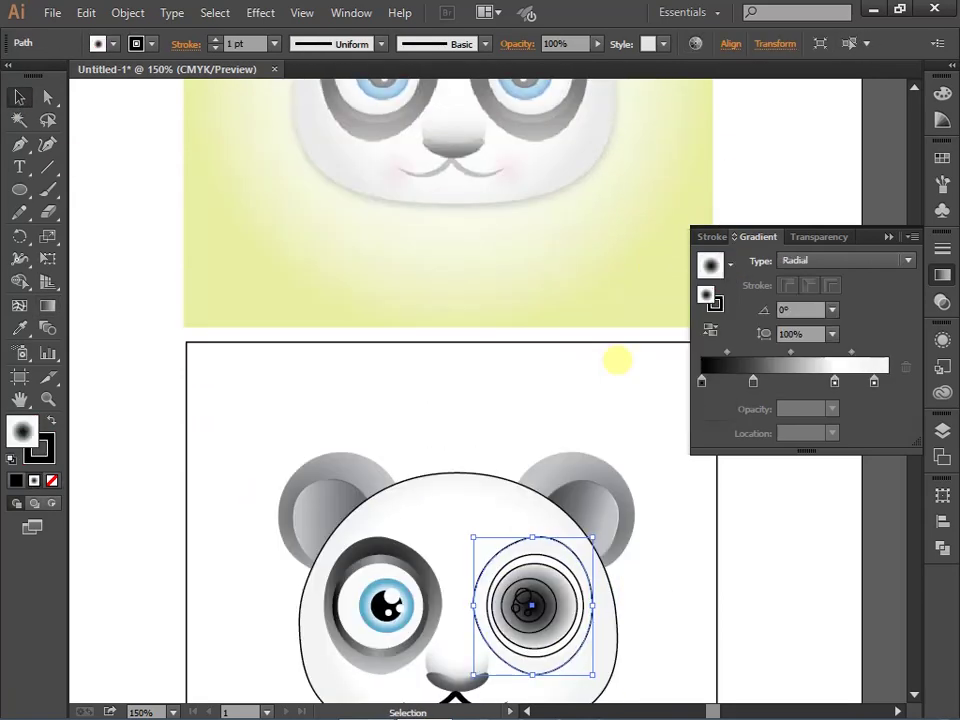
key(g)
drag(540, 598, 540, 583)
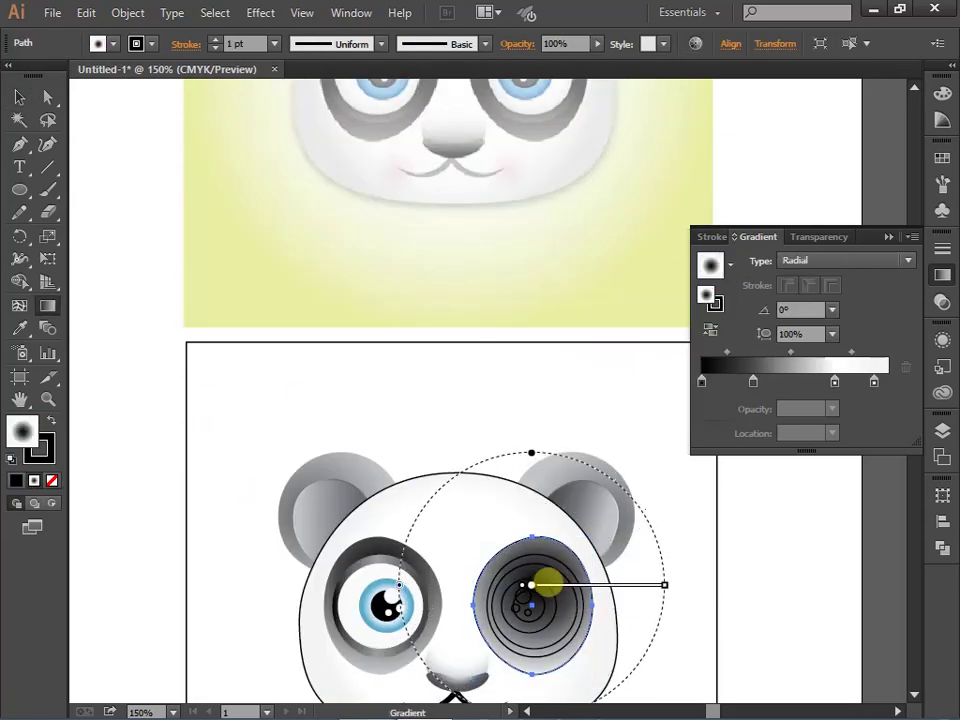
Apply gradient fills to both eye patches, enlarging the right patch's radial gradient
click(17, 95)
click(729, 265)
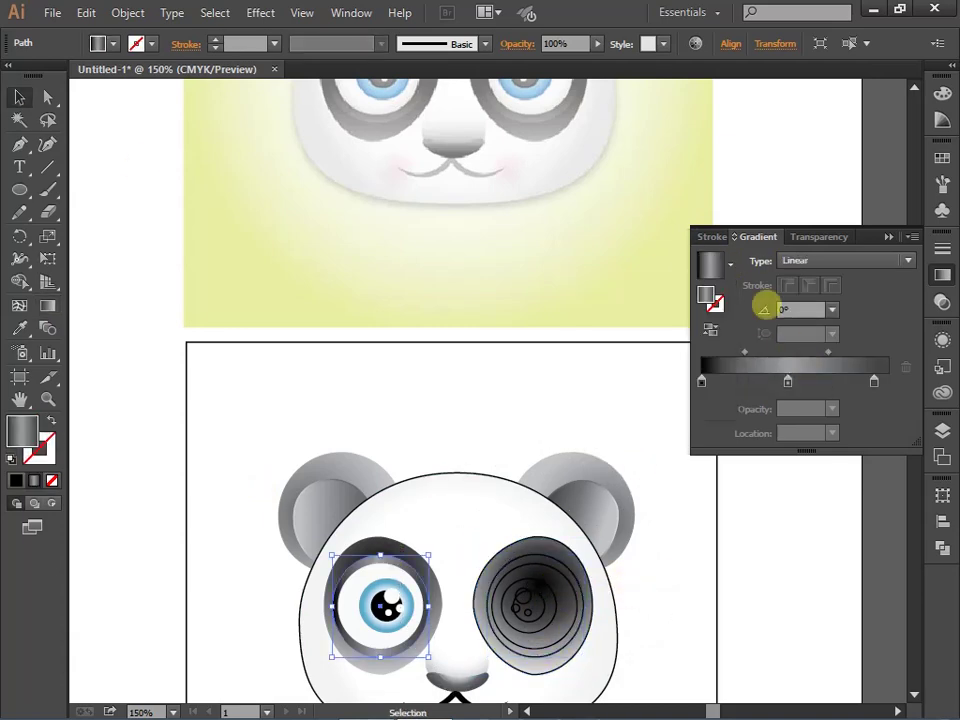
key(g)
click(586, 620)
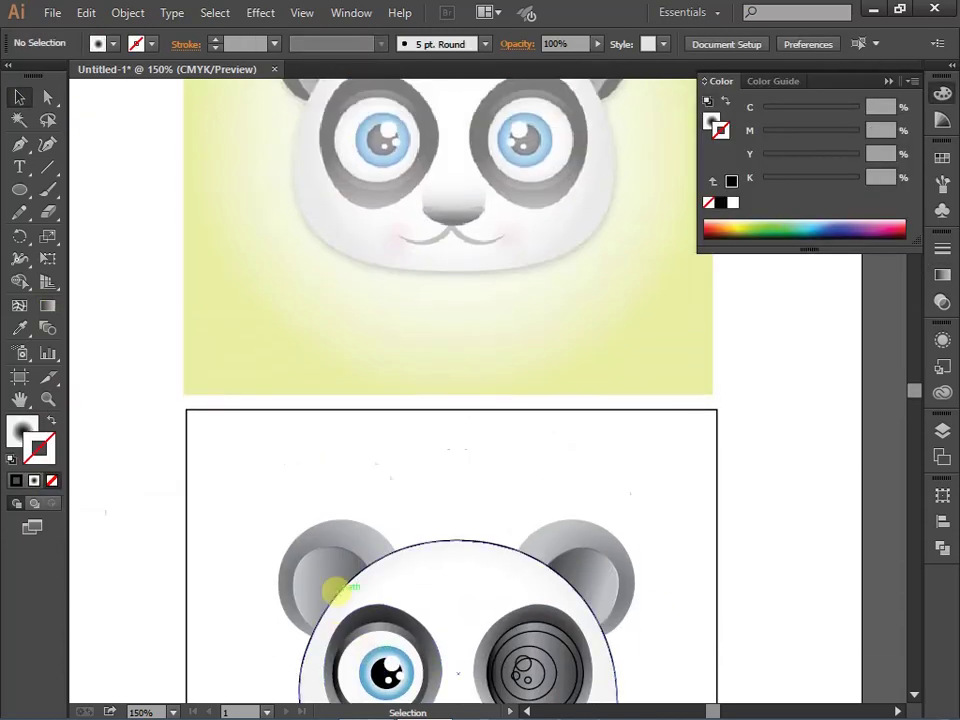
click(574, 561)
key(g)
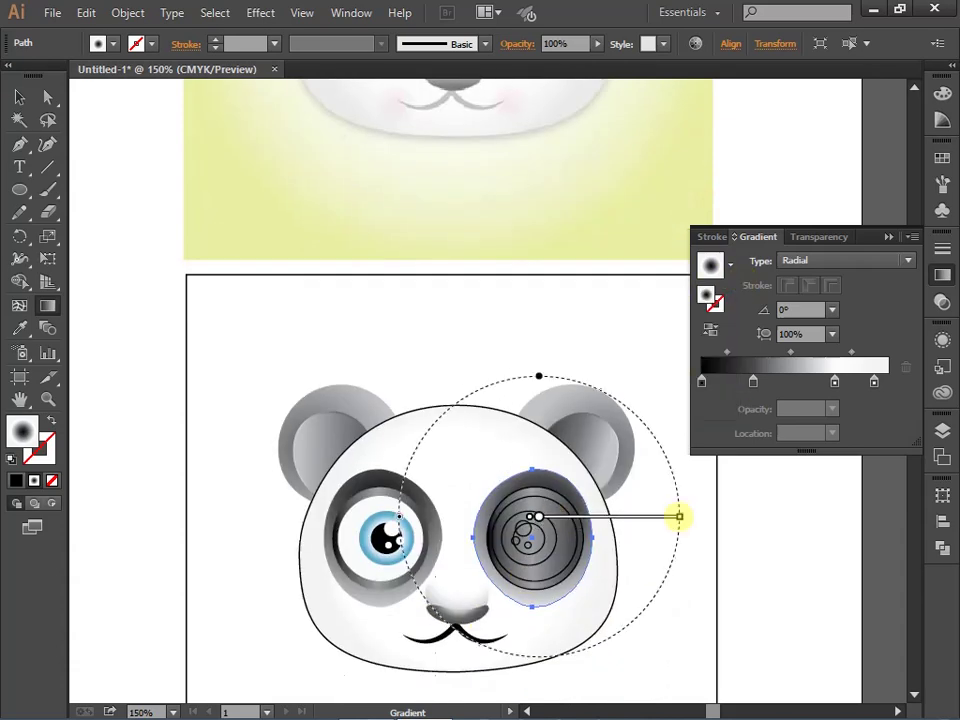
drag(679, 517, 689, 520)
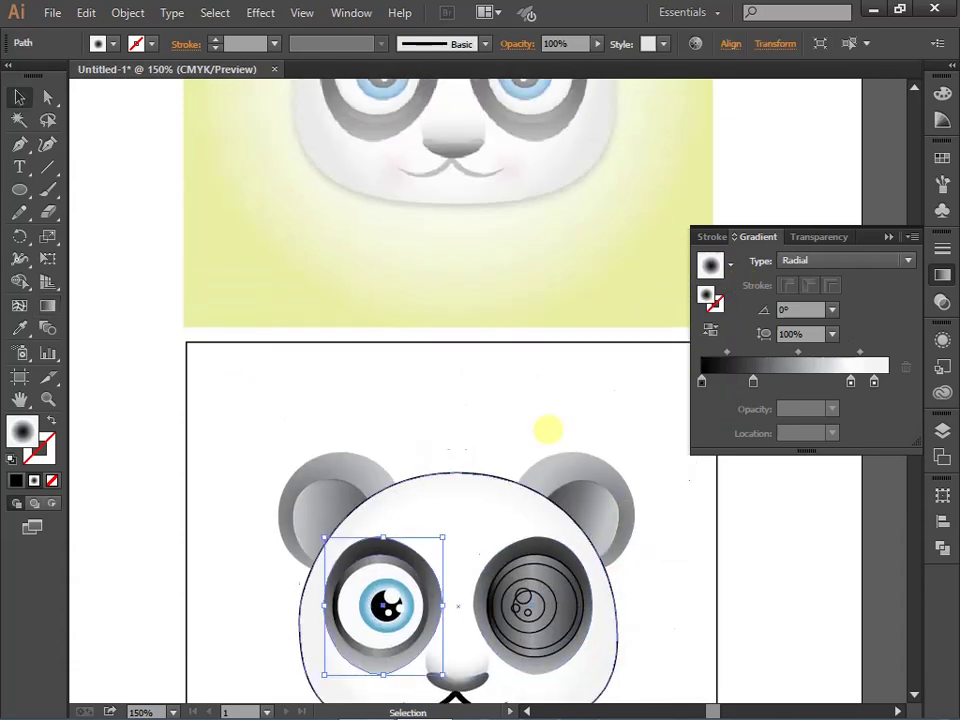
Swap fill and stroke on the right iris circles and copy the left eye's blue gradient
key(g)
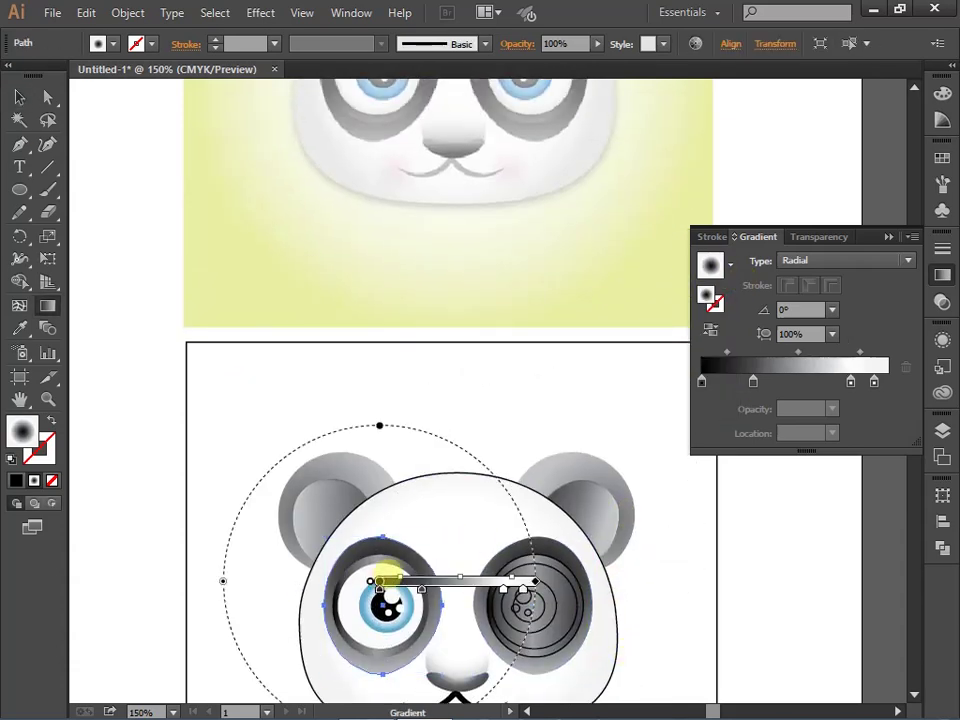
key(v)
click(681, 439)
click(530, 638)
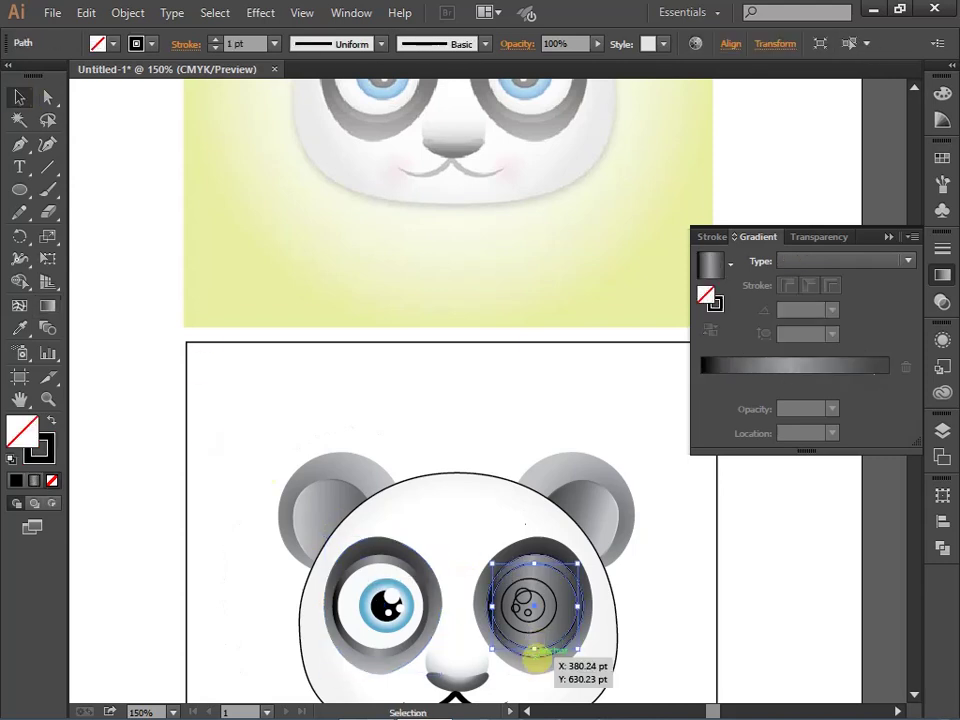
click(38, 447)
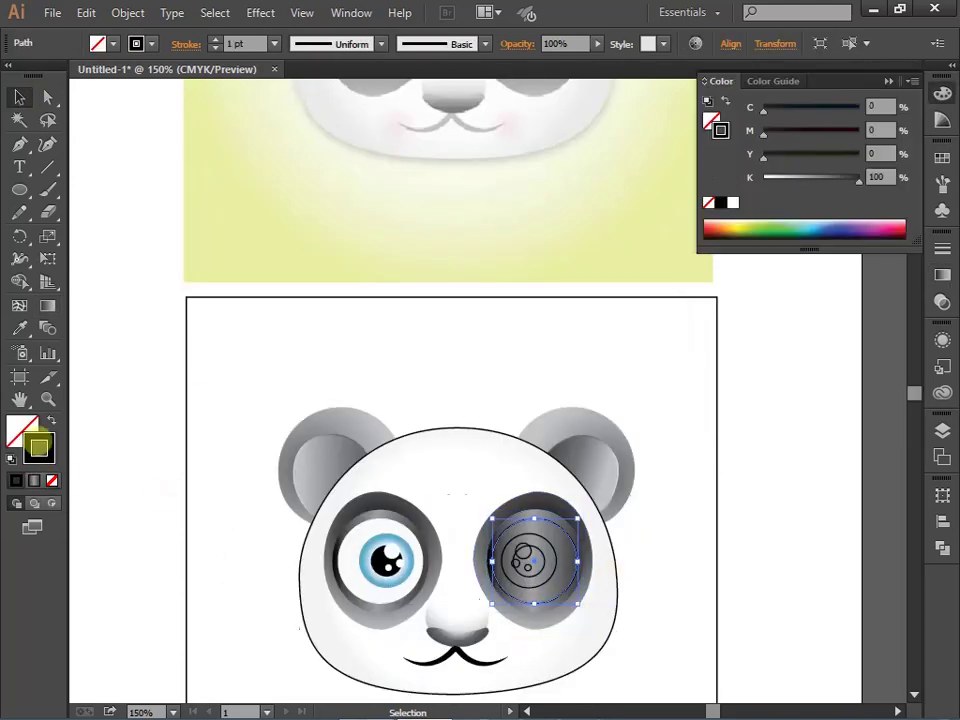
key(shift+x)
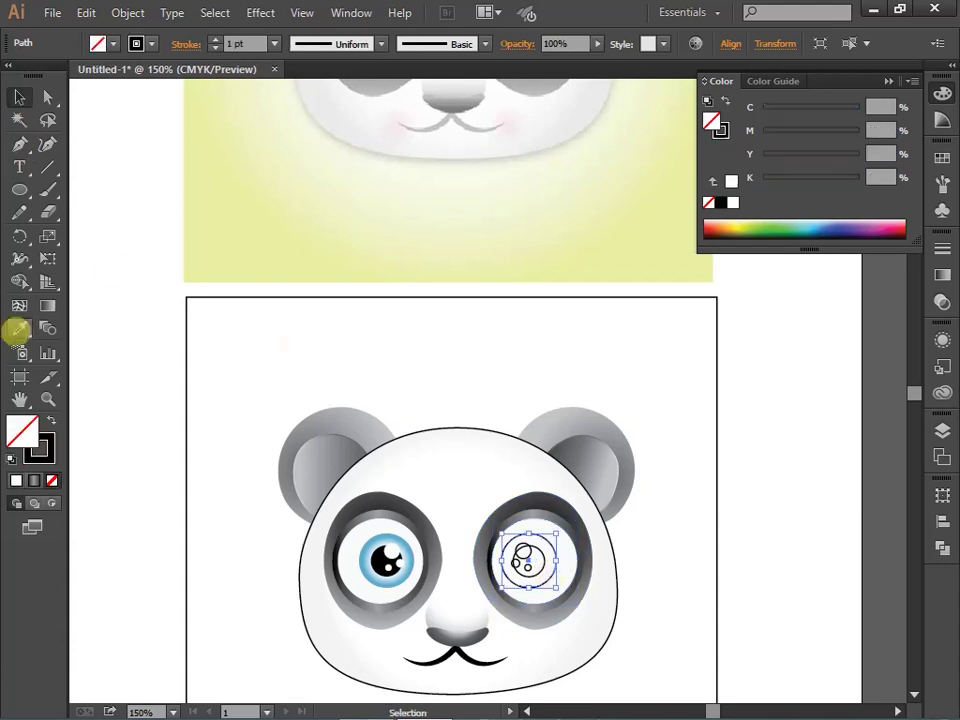
click(365, 562)
Adjust the right iris gradient and zoom in on the eye's highlight circles
key(g)
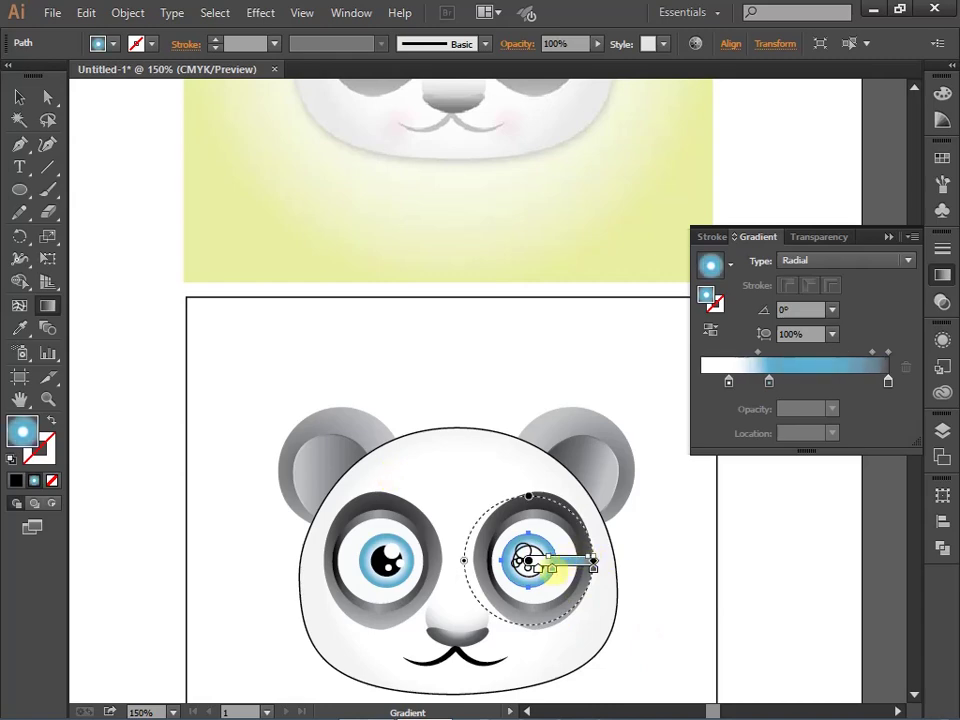
click(607, 622)
click(527, 560)
scroll(545, 562, up, 2)
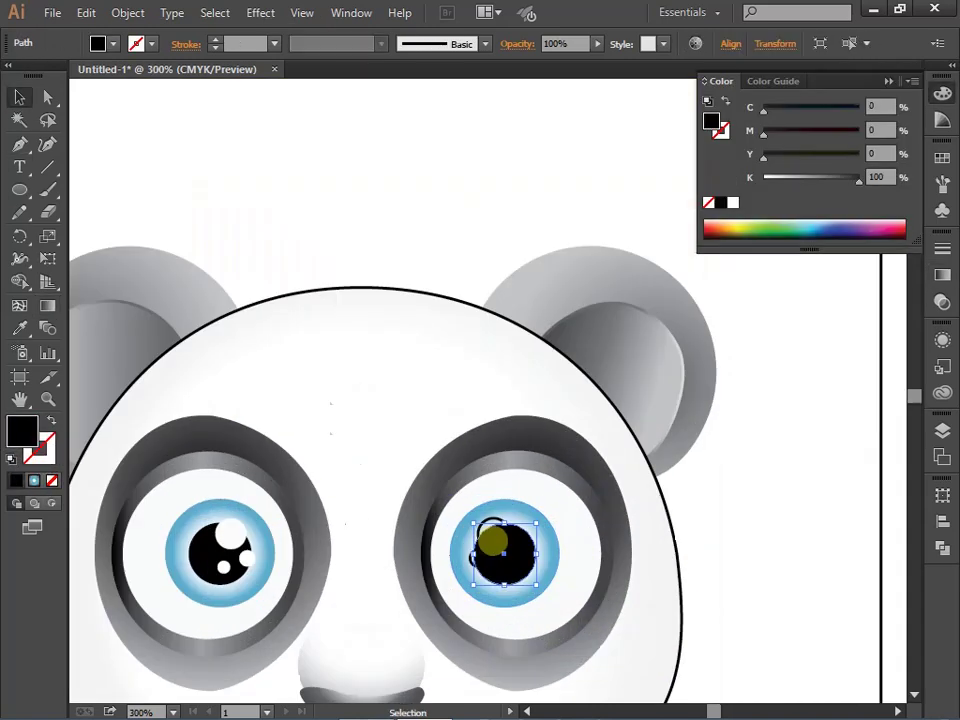
key(slash)
Fill each of the right eye's highlight circles with white, then zoom back out
double_click(22, 432)
click(229, 242)
click(679, 248)
click(502, 567)
double_click(22, 432)
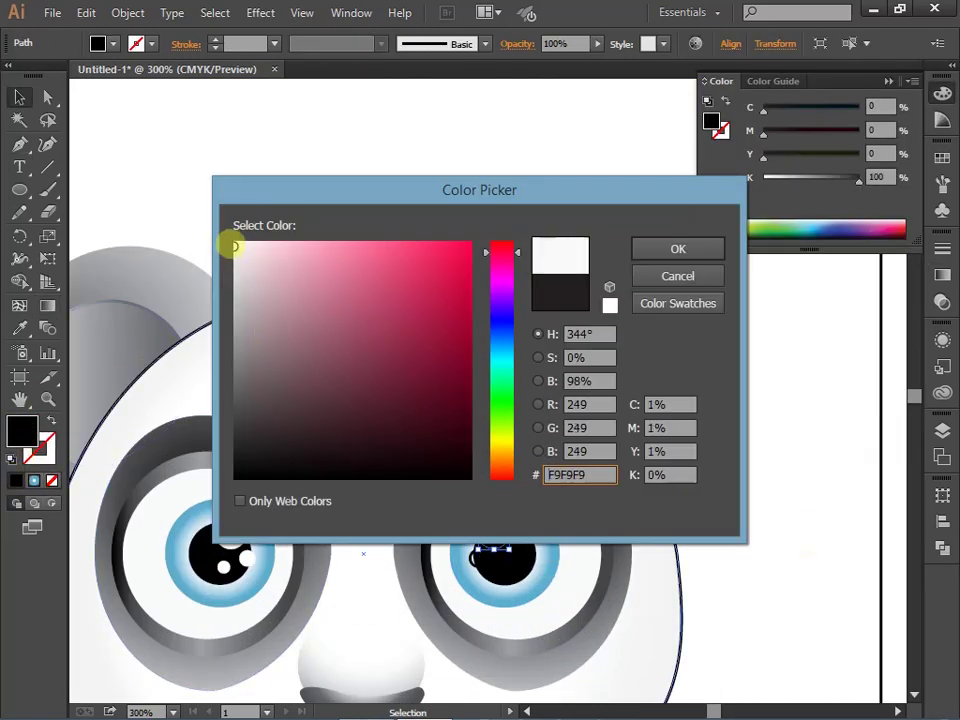
click(679, 248)
double_click(22, 432)
click(679, 248)
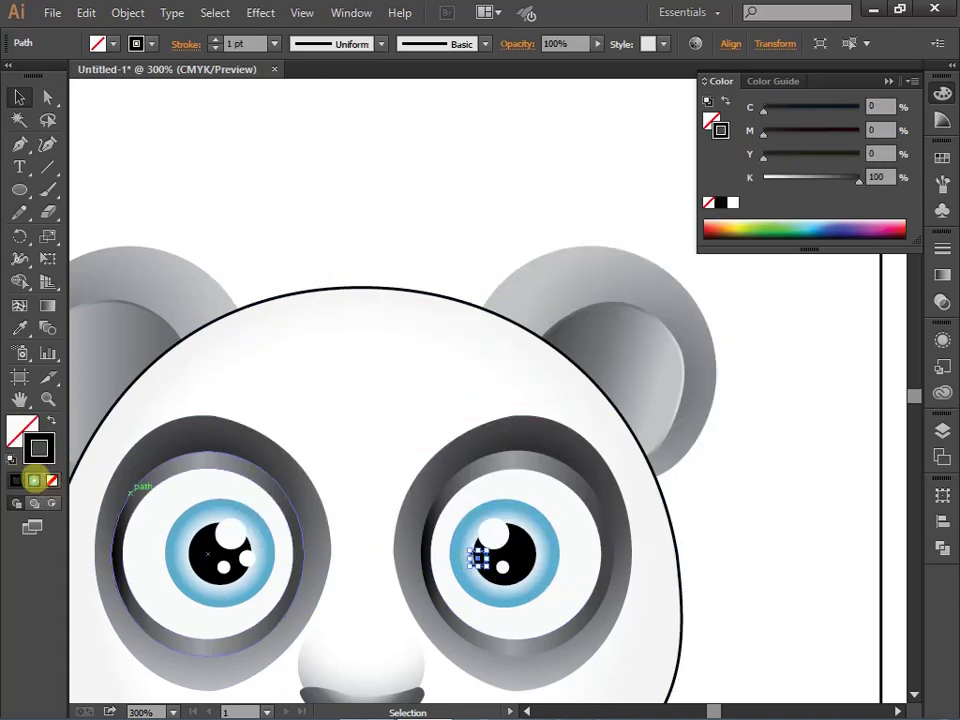
double_click(22, 432)
click(679, 248)
key(ctrl+minus)
click(188, 297)
key(ctrl+minus)
Place a slightly larger face shape over the lower panda and send it to the back
click(471, 578)
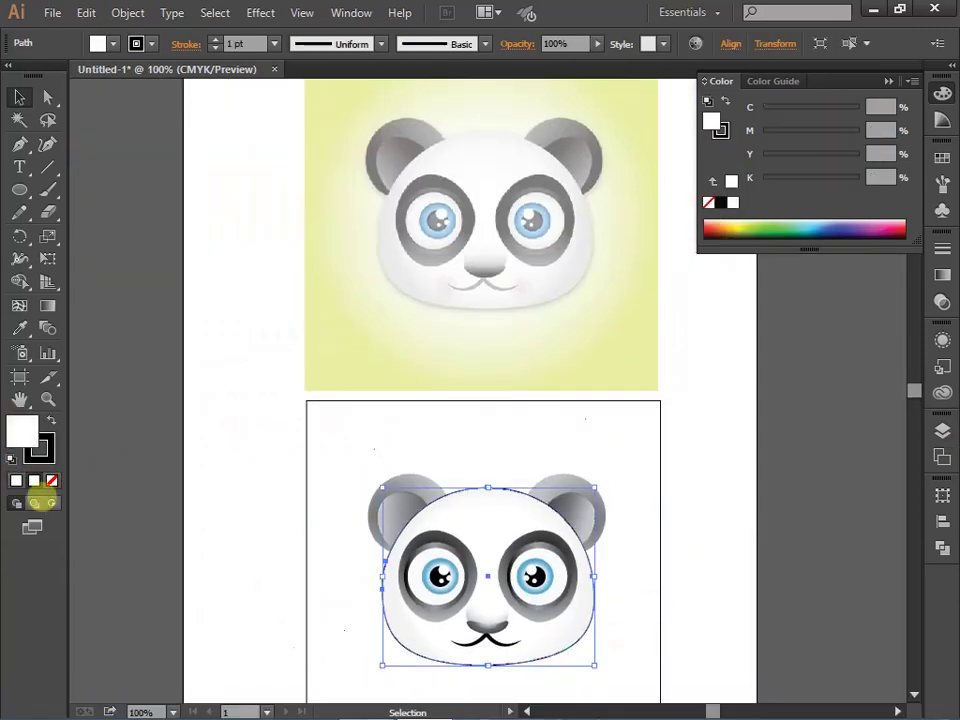
click(300, 611)
mouse_move(505, 595)
mouse_down()
mouse_move(505, 415)
mouse_move(507, 602)
mouse_up()
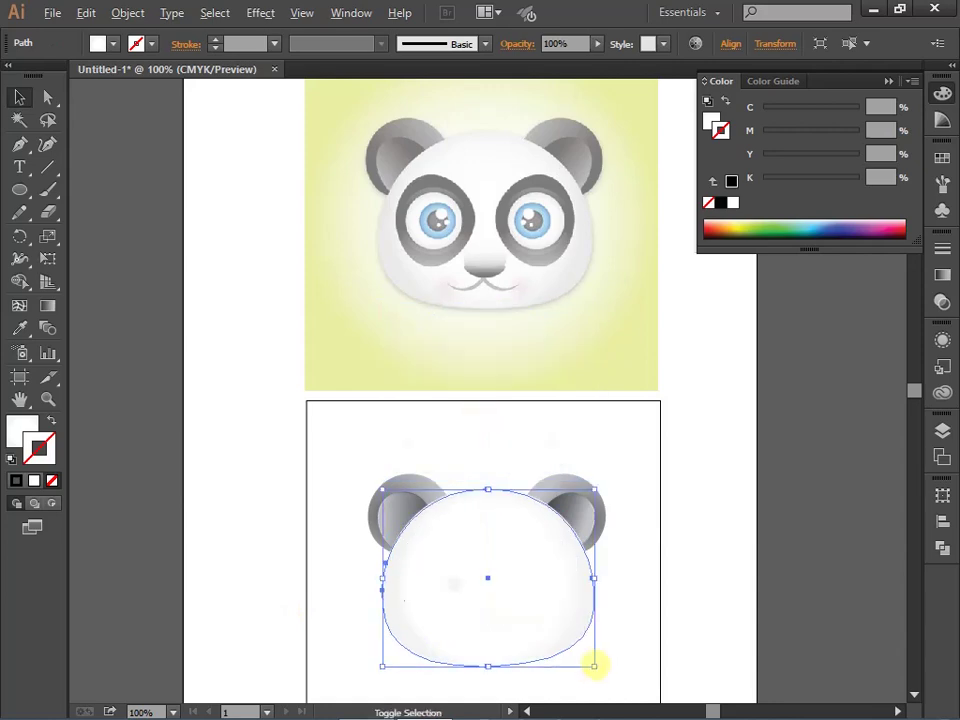
drag(596, 665, 598, 668)
right_click(557, 628)
click(508, 656)
click(574, 658)
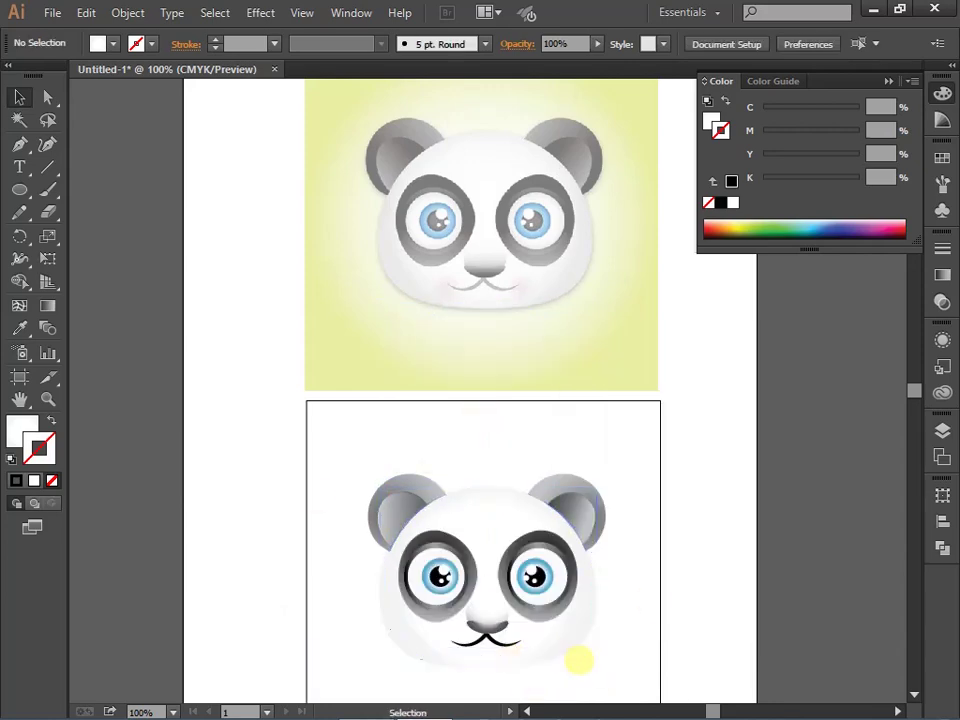
right_click(653, 407)
click(660, 420)
right_click(660, 420)
click(645, 405)
right_click(645, 405)
click(489, 638)
Give the face shape a white radial gradient, enlarged and recentred across the face
click(547, 660)
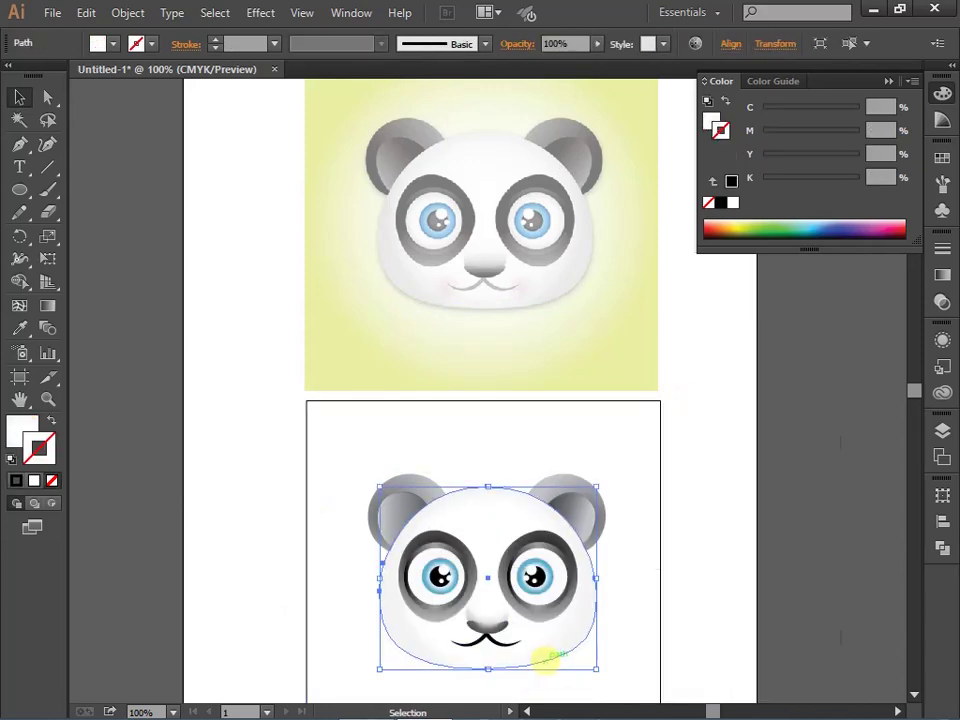
double_click(15, 430)
key(Escape)
double_click(48, 305)
click(720, 381)
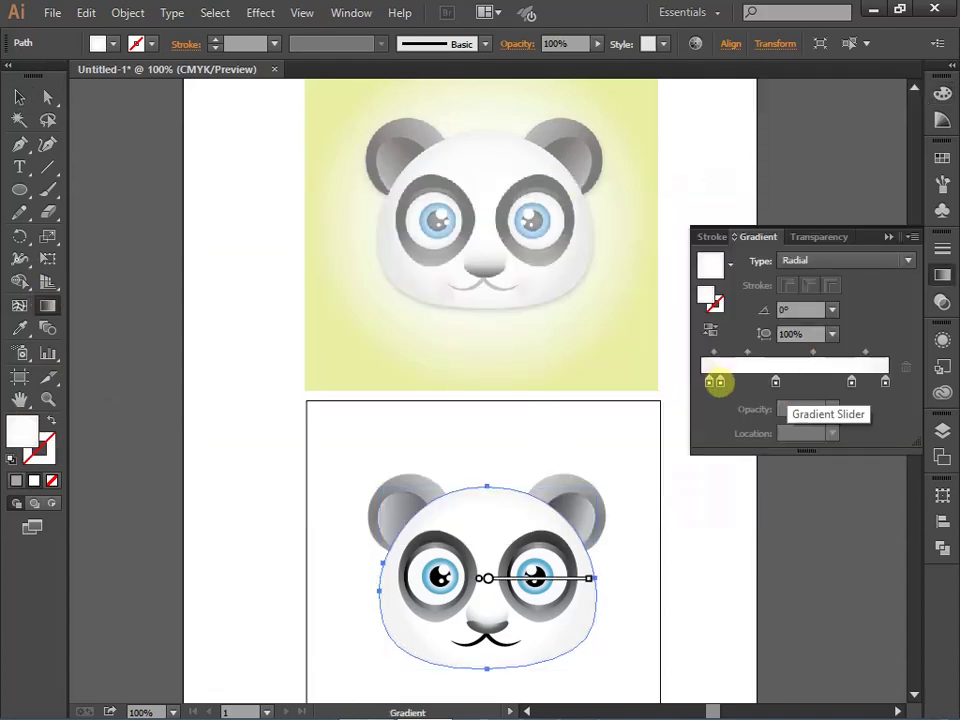
double_click(851, 381)
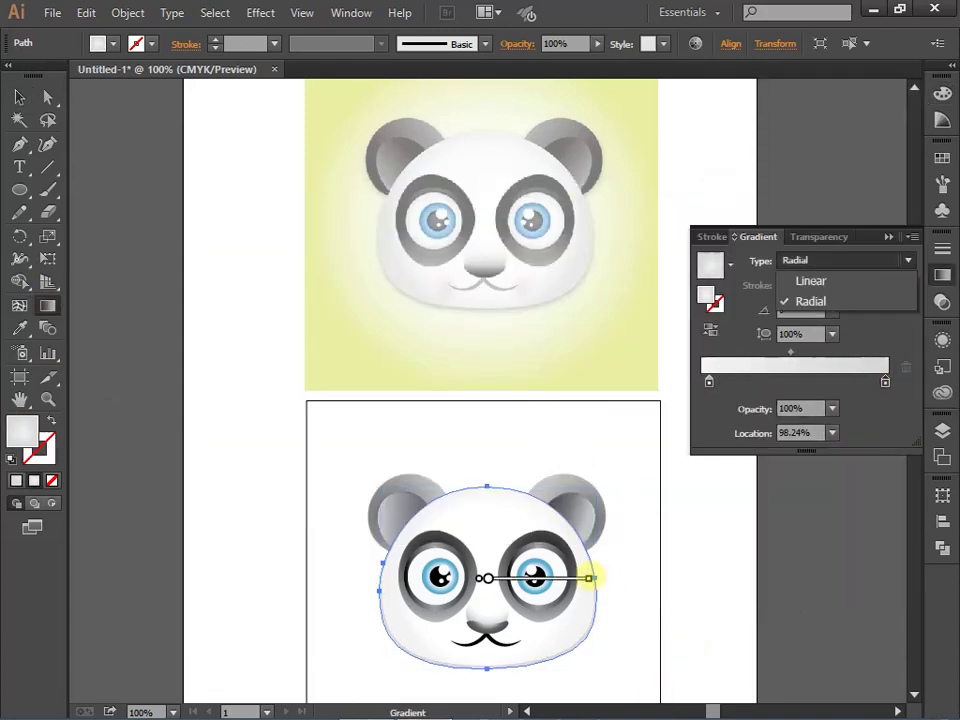
drag(590, 578, 717, 600)
drag(481, 600, 490, 570)
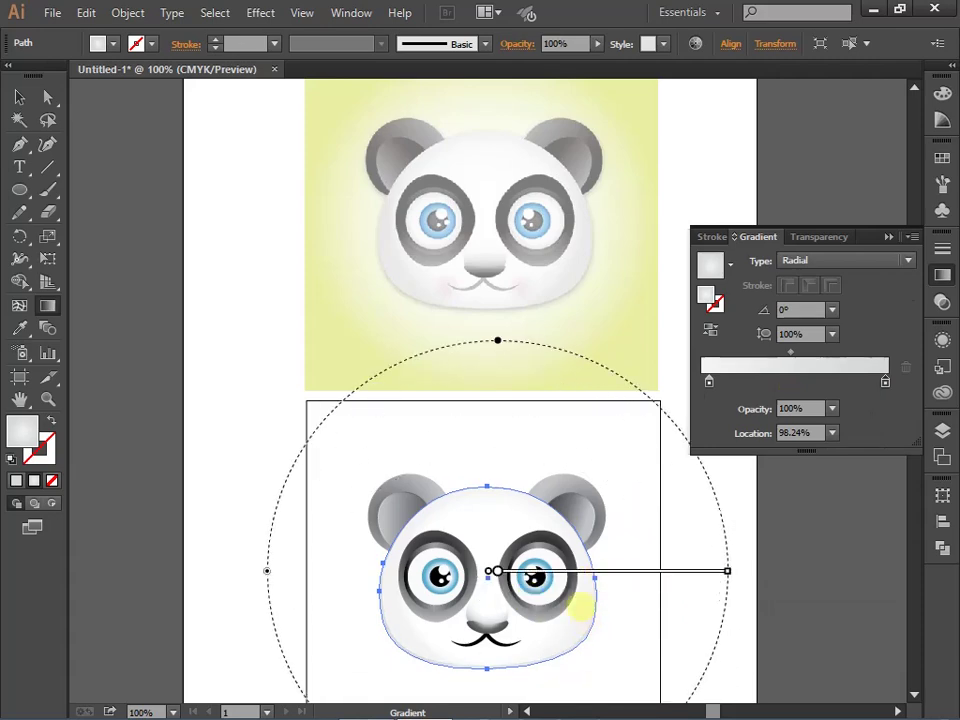
drag(728, 570, 709, 629)
key(v)
click(602, 598)
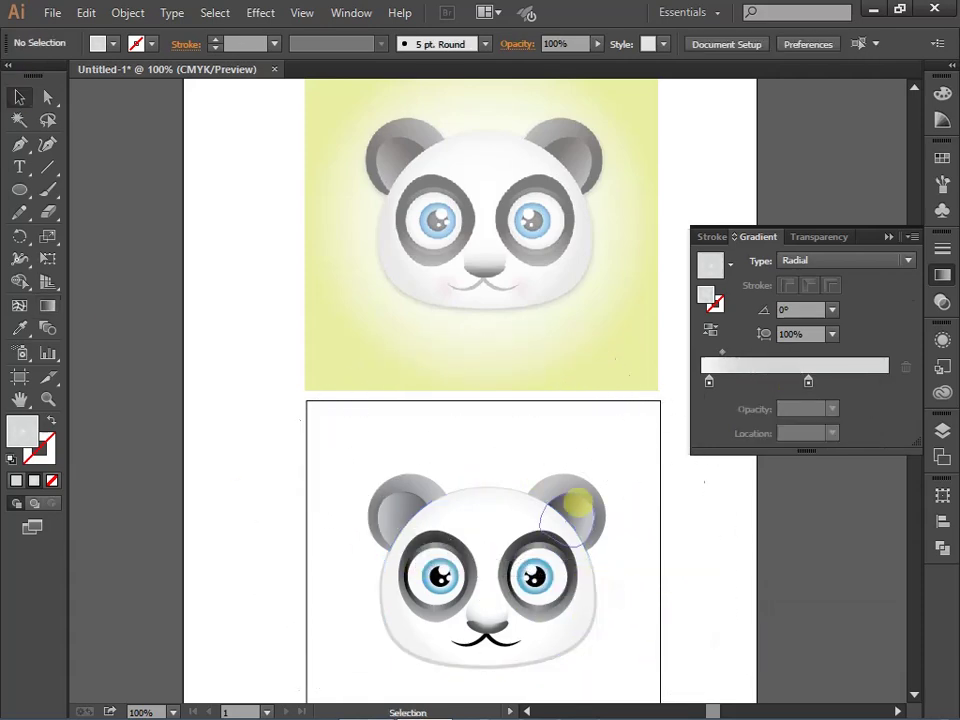
Apply a Gaussian Blur of about 10 px to the glow face shape
click(579, 506)
click(260, 12)
click(520, 388)
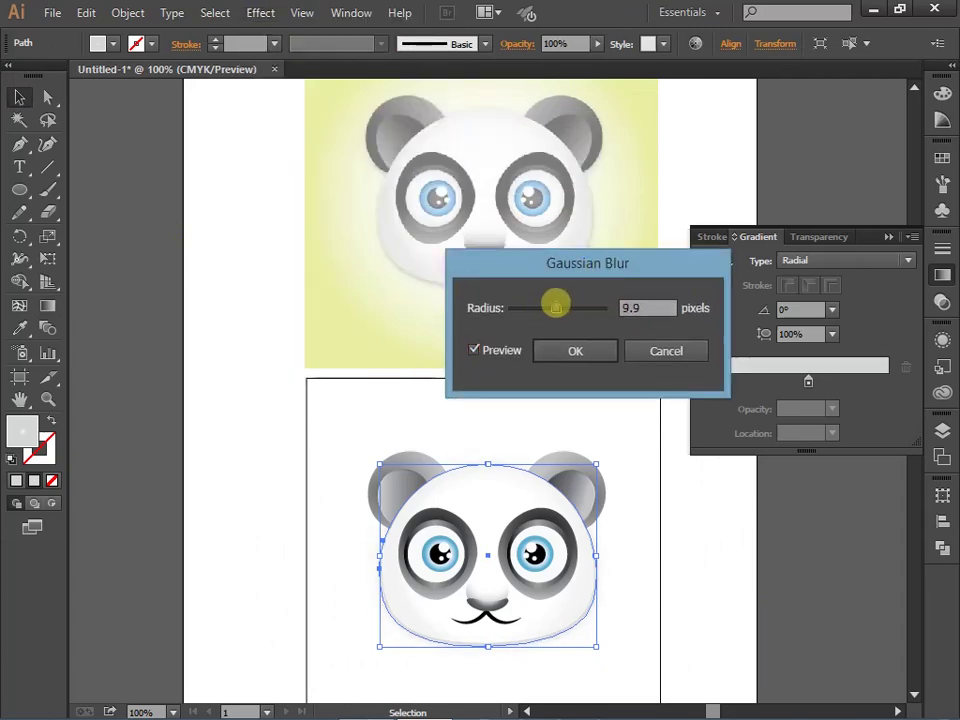
click(564, 338)
scroll(489, 636, up, 3)
scroll(478, 400, up, 2)
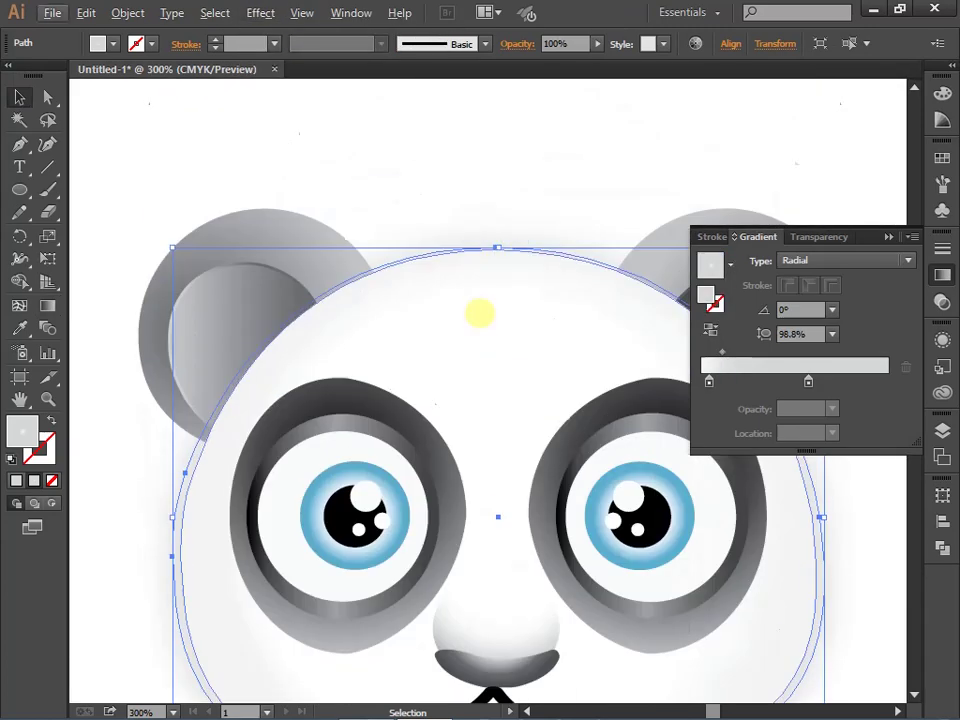
scroll(305, 425, up, 3)
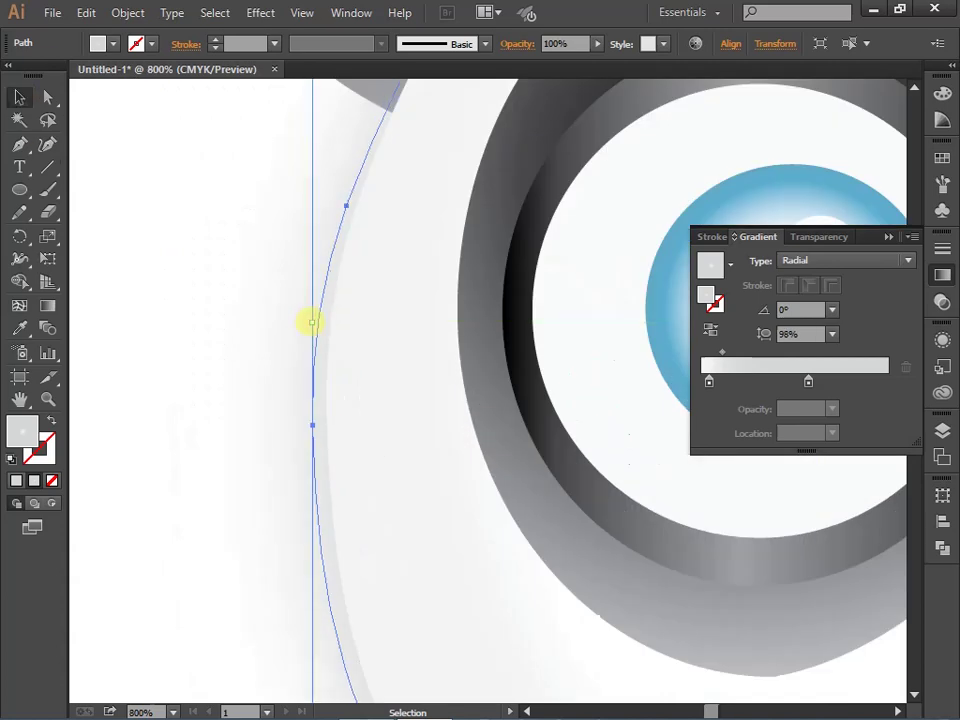
scroll(311, 321, down, 3)
scroll(632, 461, down, 3)
click(327, 441)
Give the background rectangle a radial gradient with a new yellow-toned colour stop
drag(327, 441, 285, 535)
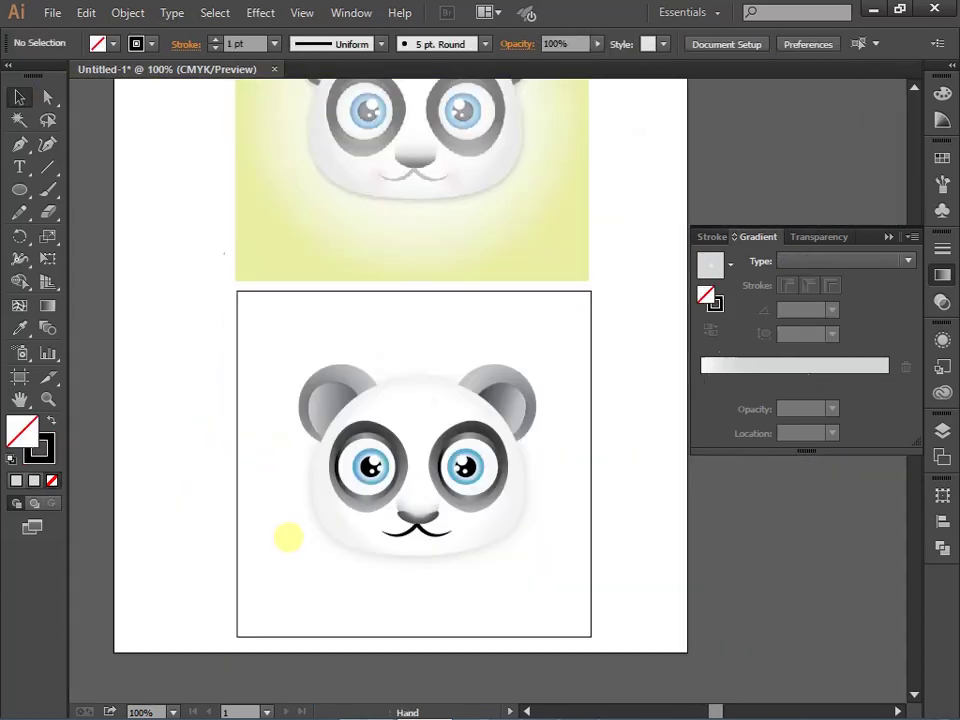
click(285, 535)
click(710, 265)
click(804, 380)
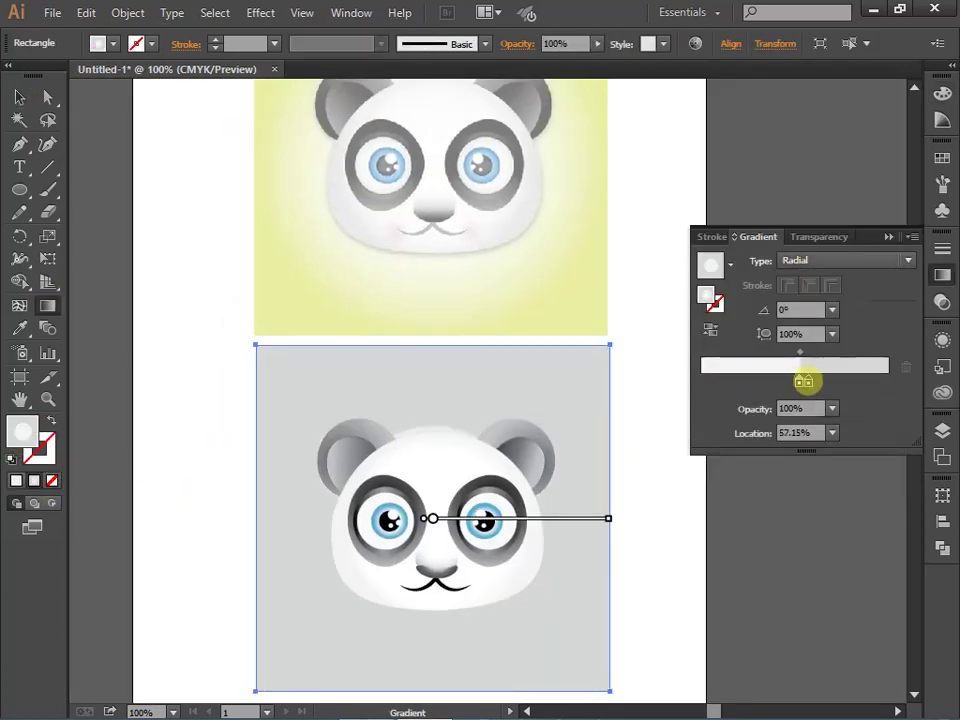
double_click(884, 381)
click(824, 378)
double_click(824, 381)
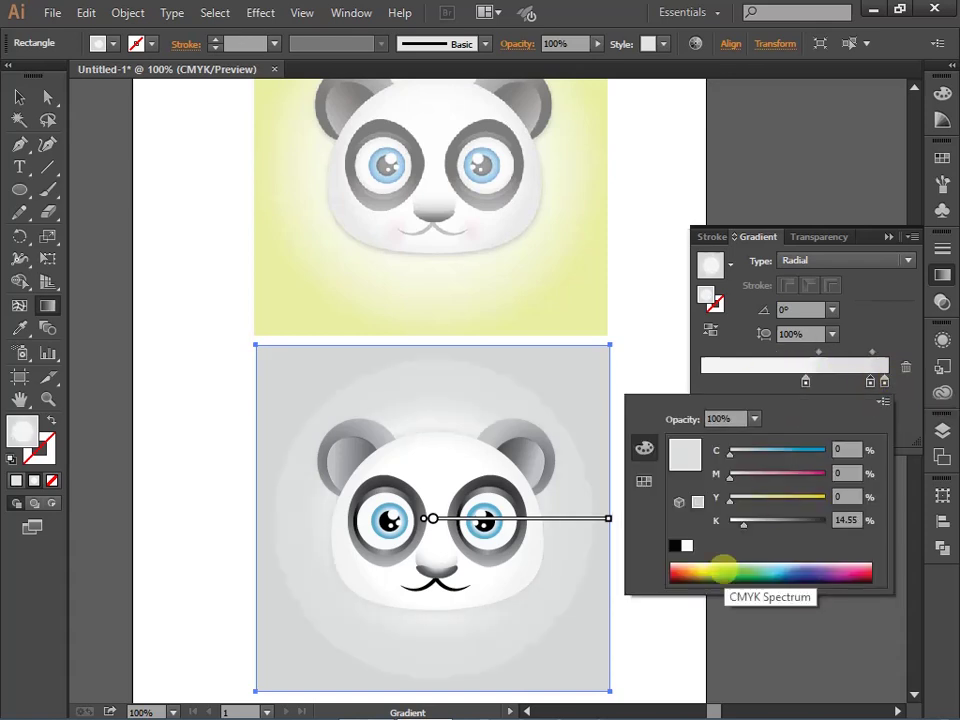
click(727, 572)
click(739, 578)
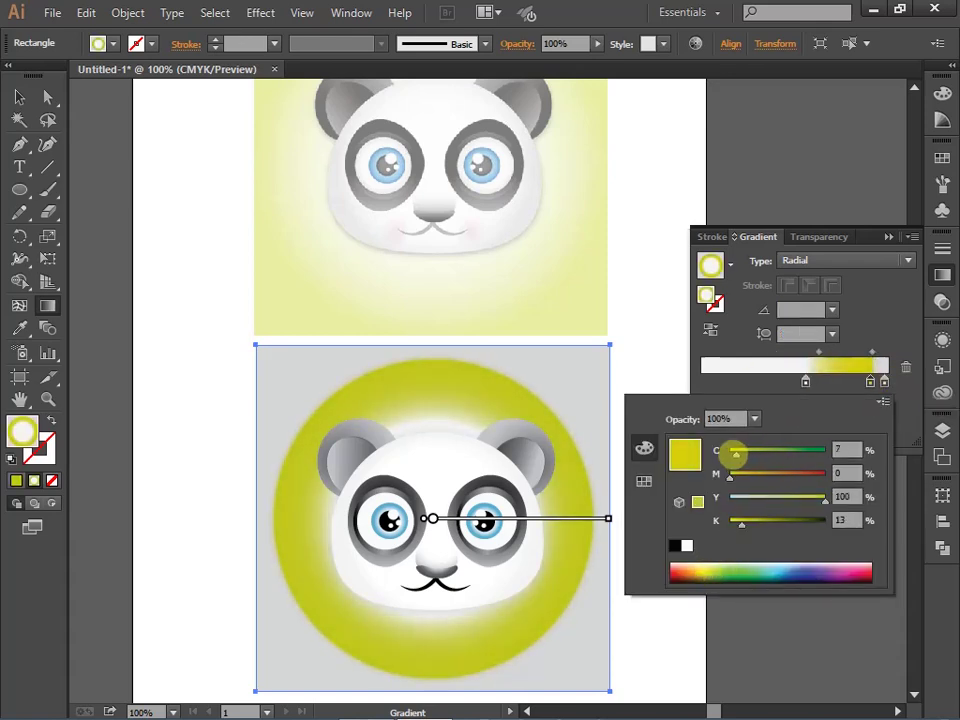
click(735, 478)
click(794, 497)
drag(745, 522, 735, 522)
click(742, 450)
click(737, 476)
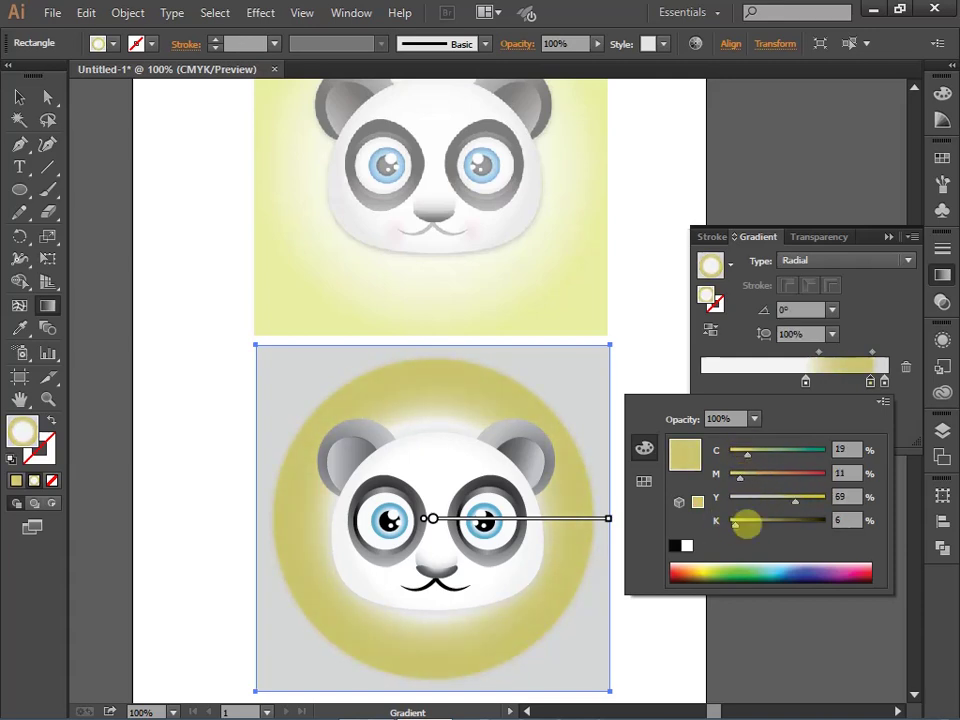
Move the stop to the gradient's outer end and try greens, settling on bright lime
click(746, 452)
click(720, 568)
click(690, 576)
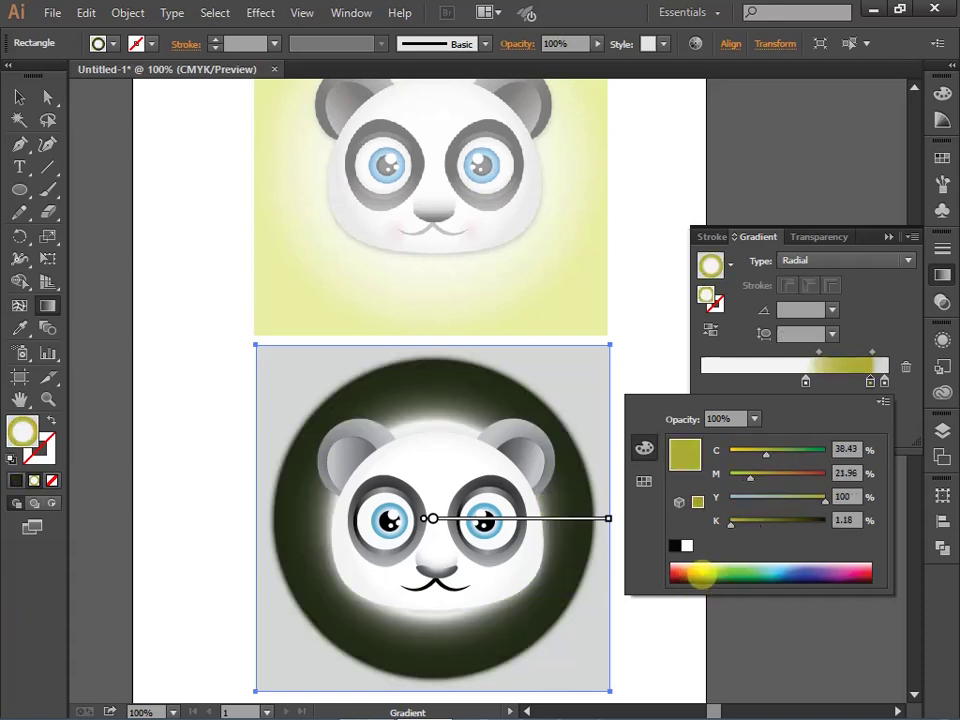
drag(870, 381, 888, 381)
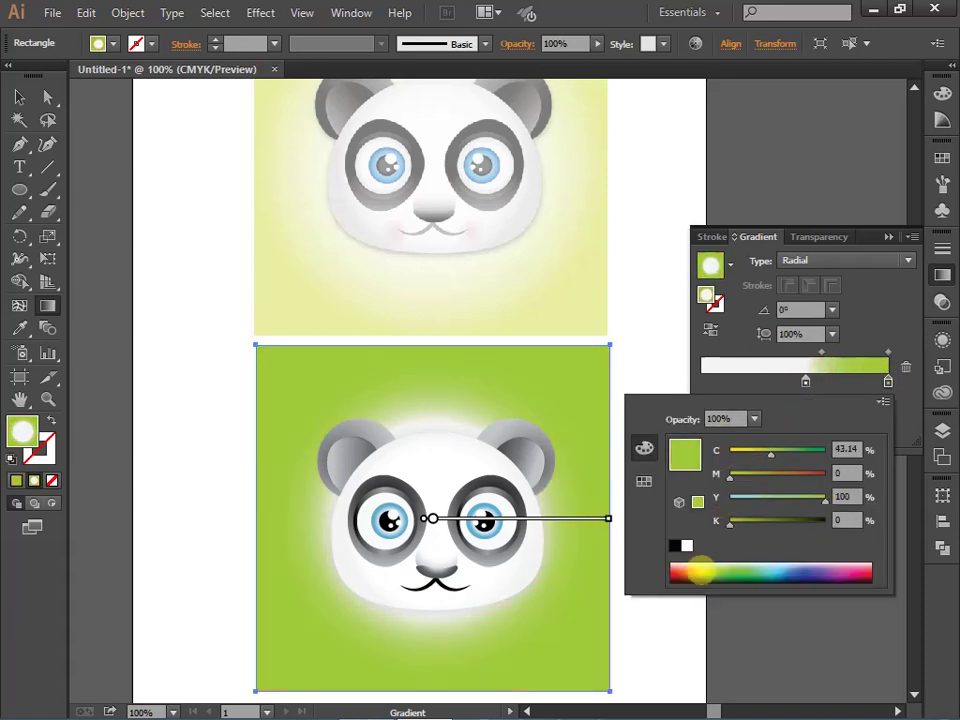
click(735, 574)
click(697, 570)
click(731, 580)
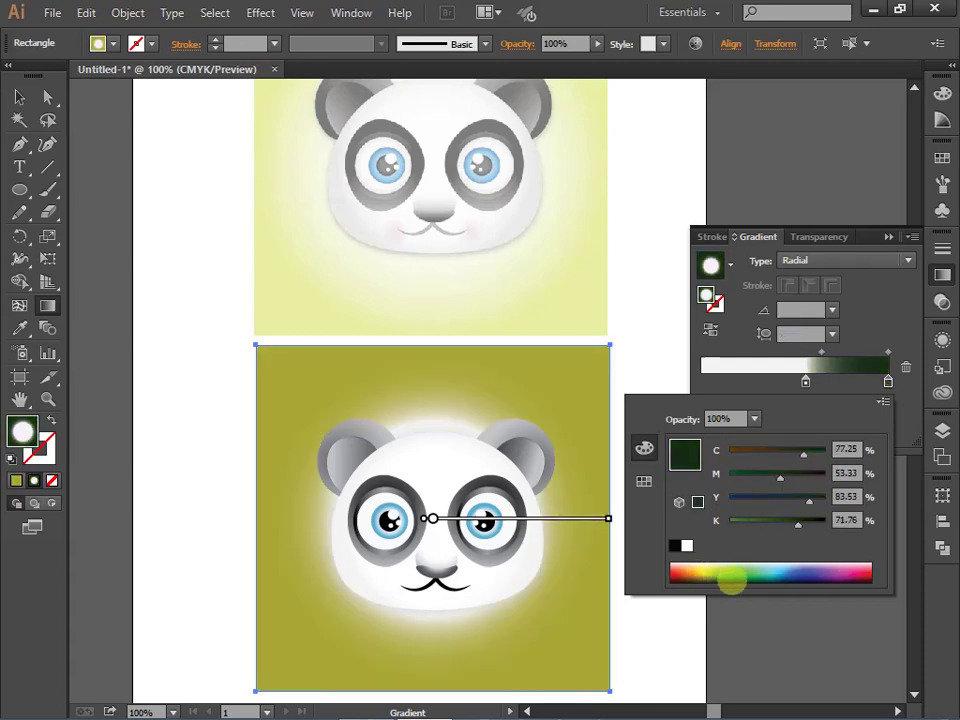
click(699, 577)
click(712, 566)
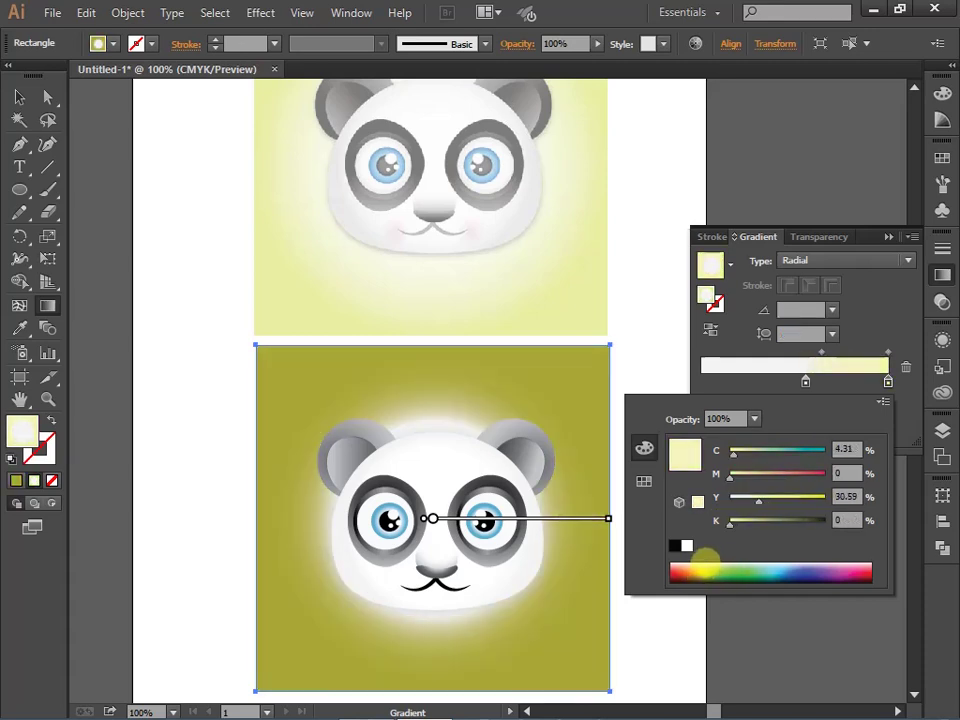
click(711, 569)
click(719, 567)
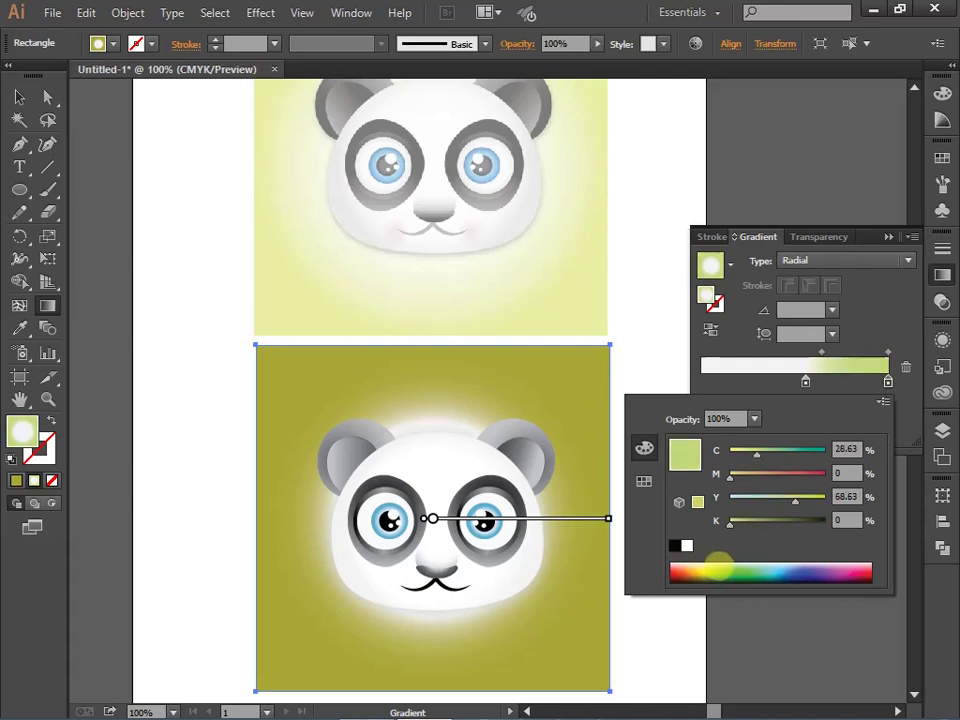
click(703, 567)
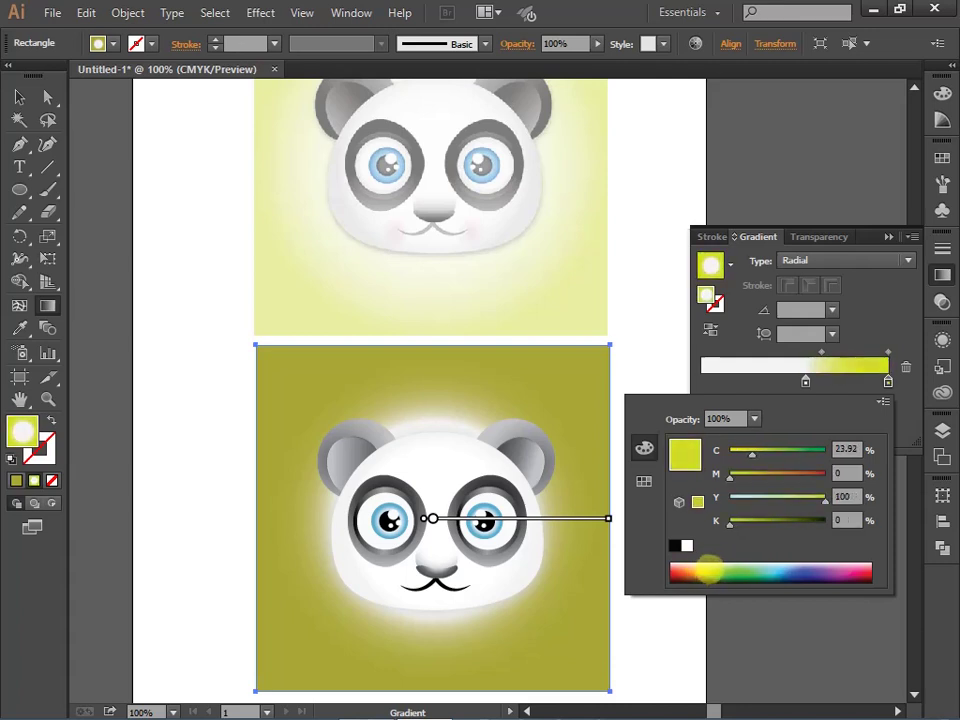
Eyedrop the reference's pale yellow onto the background and draw a circle over the face
key(Escape)
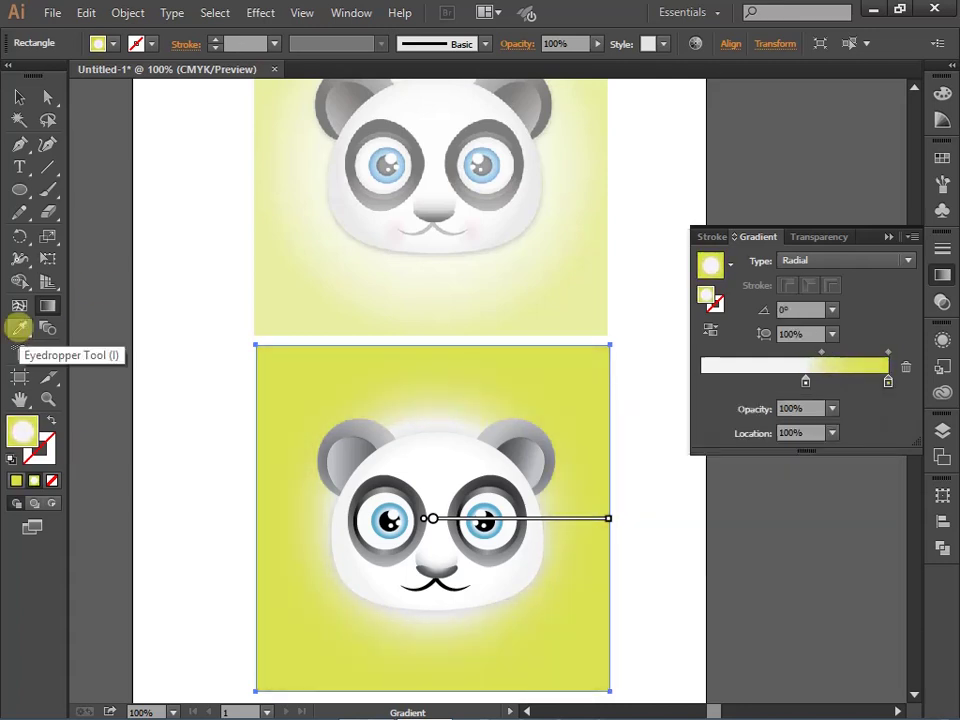
key(v)
click(19, 329)
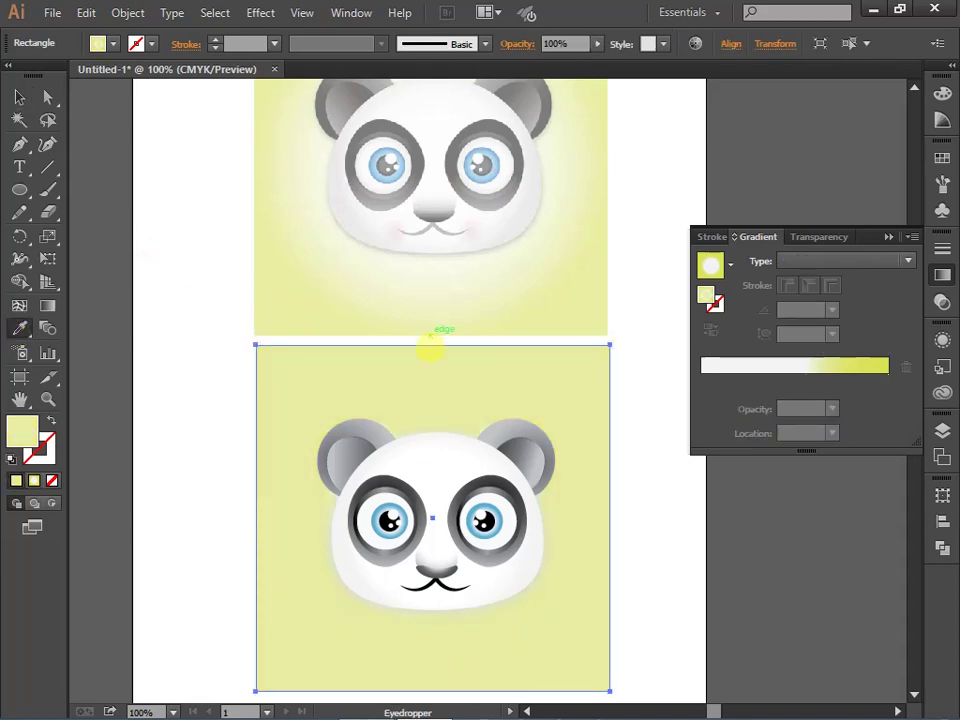
drag(327, 407, 551, 633)
Send the new circle backward behind the panda
key(v)
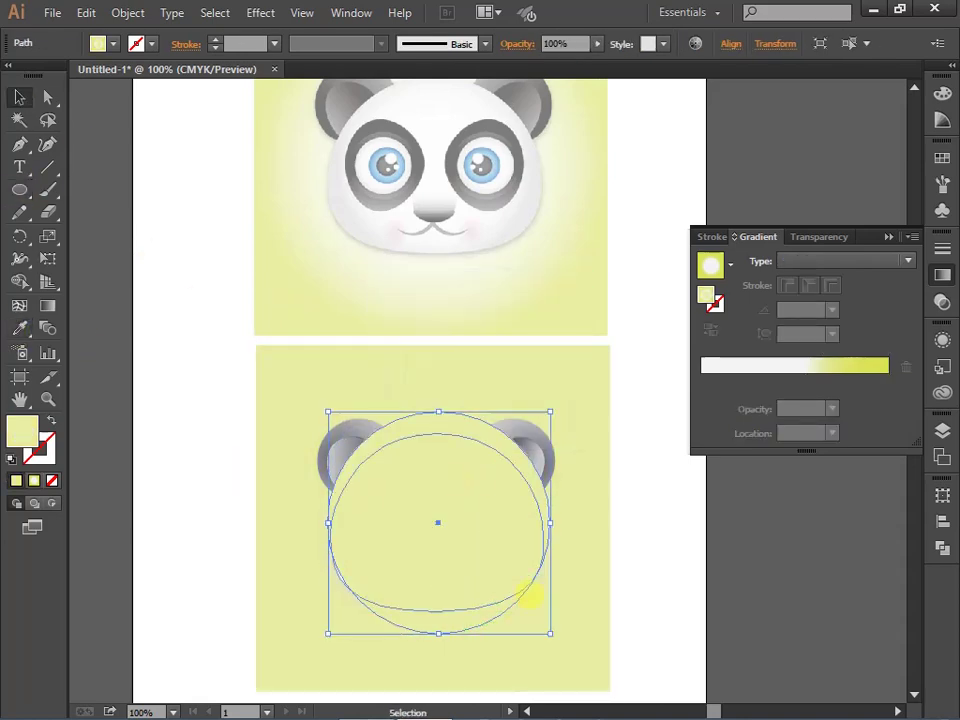
right_click(505, 598)
click(760, 633)
right_click(578, 600)
click(380, 666)
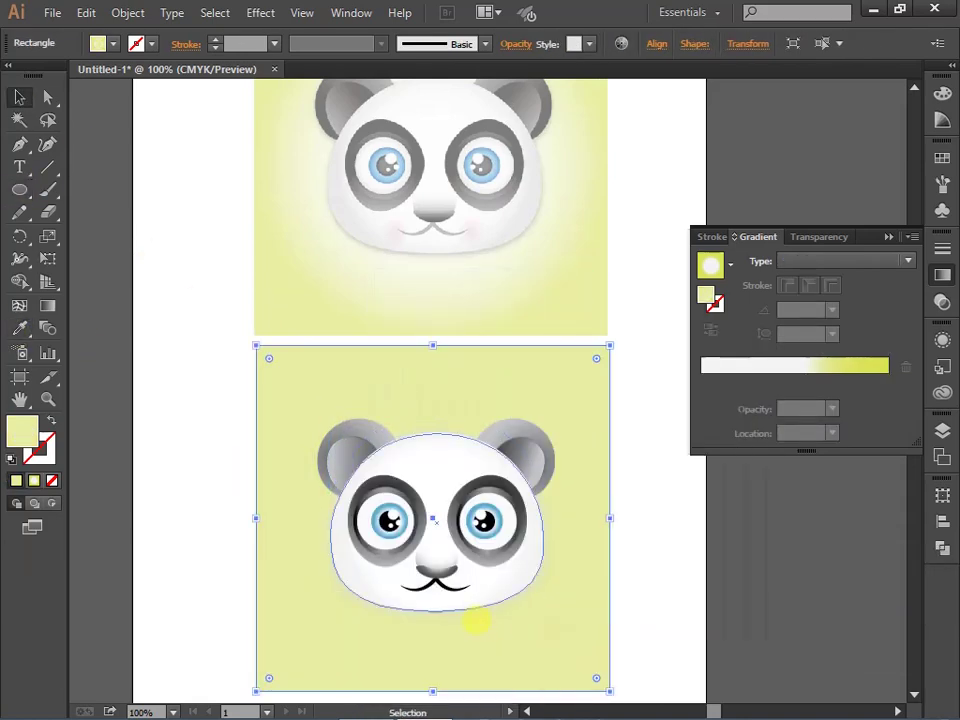
Fill the circle near-white and apply a Gaussian Blur to it
click(476, 621)
double_click(22, 432)
click(237, 245)
click(678, 248)
click(260, 12)
click(300, 58)
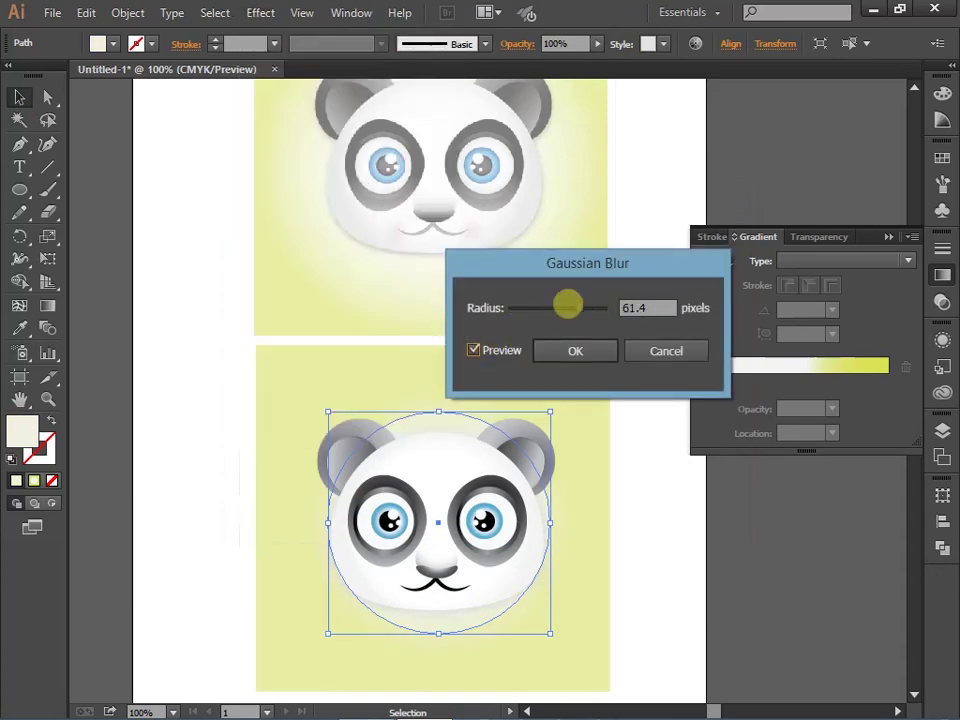
click(575, 350)
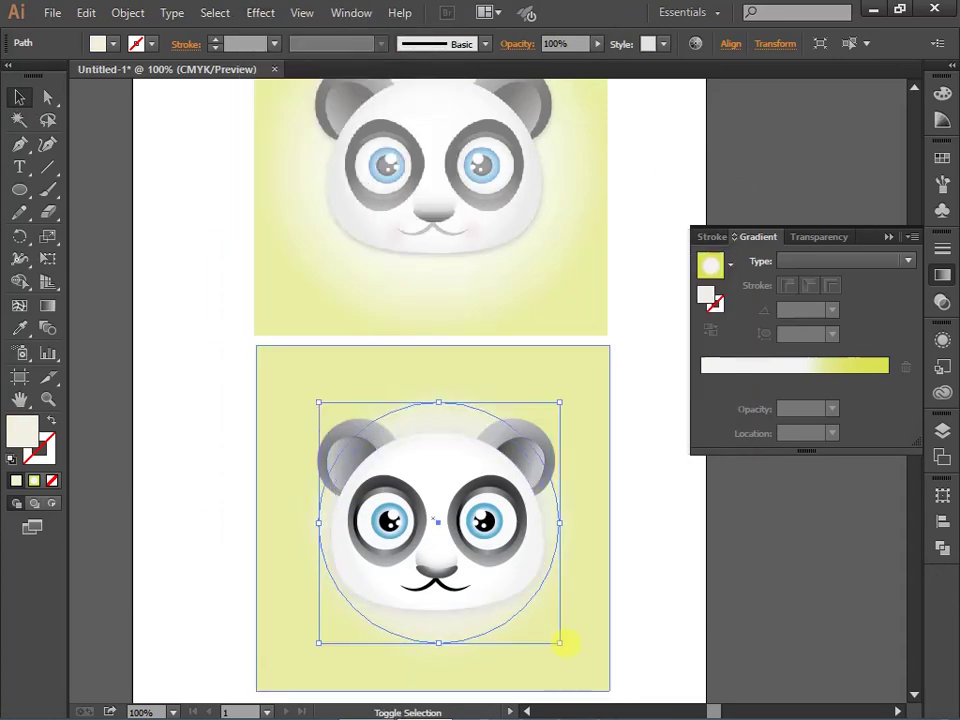
double_click(705, 258)
click(678, 248)
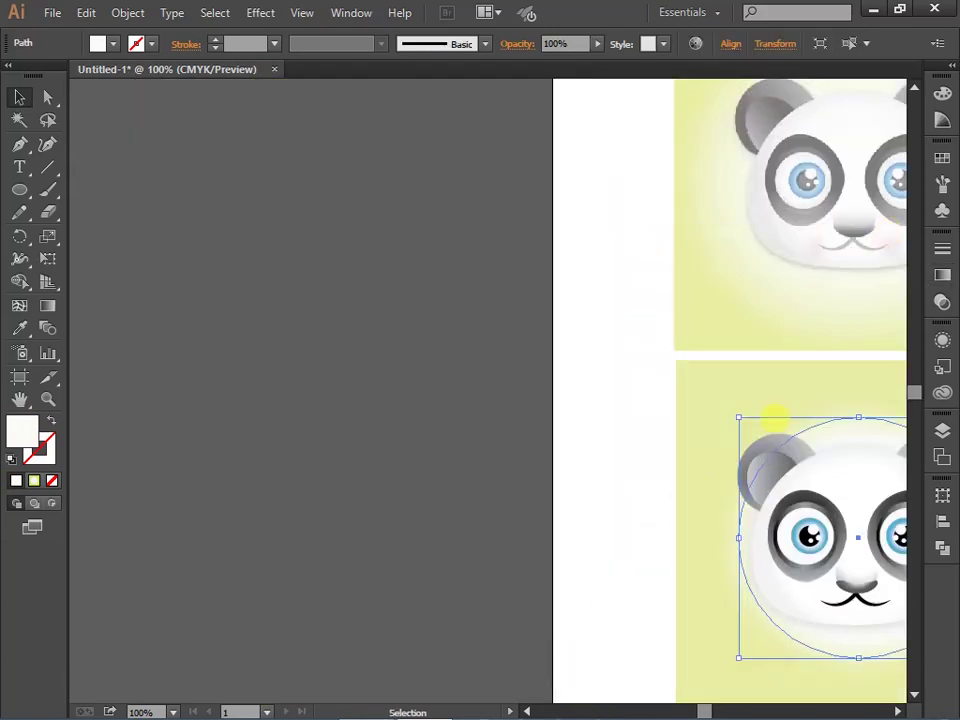
Enlarge the blurred glow circle to fit behind the panda's head
click(771, 418)
drag(626, 435, 337, 378)
click(621, 589)
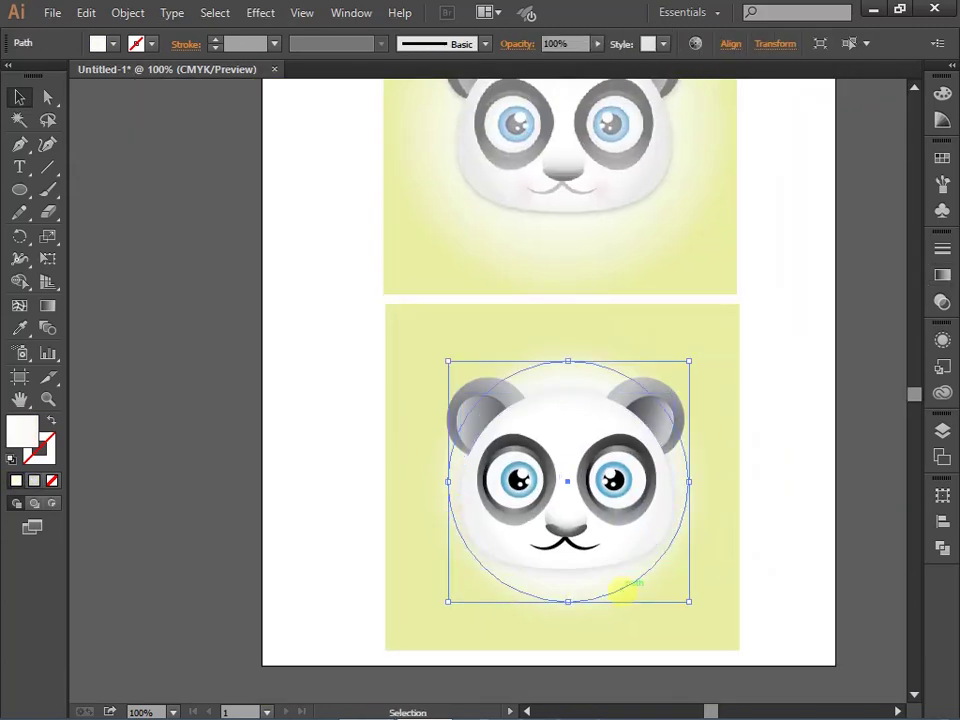
drag(690, 603, 699, 612)
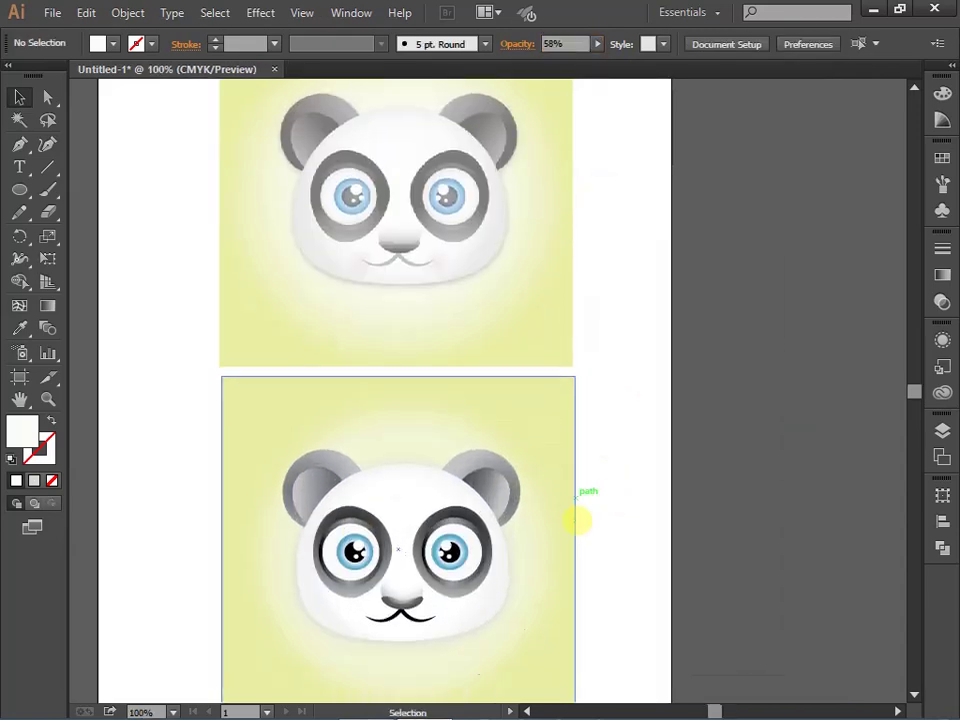
click(388, 476)
Lighten the face gradient's left stop to a light grey (7% K)
key(g)
double_click(712, 381)
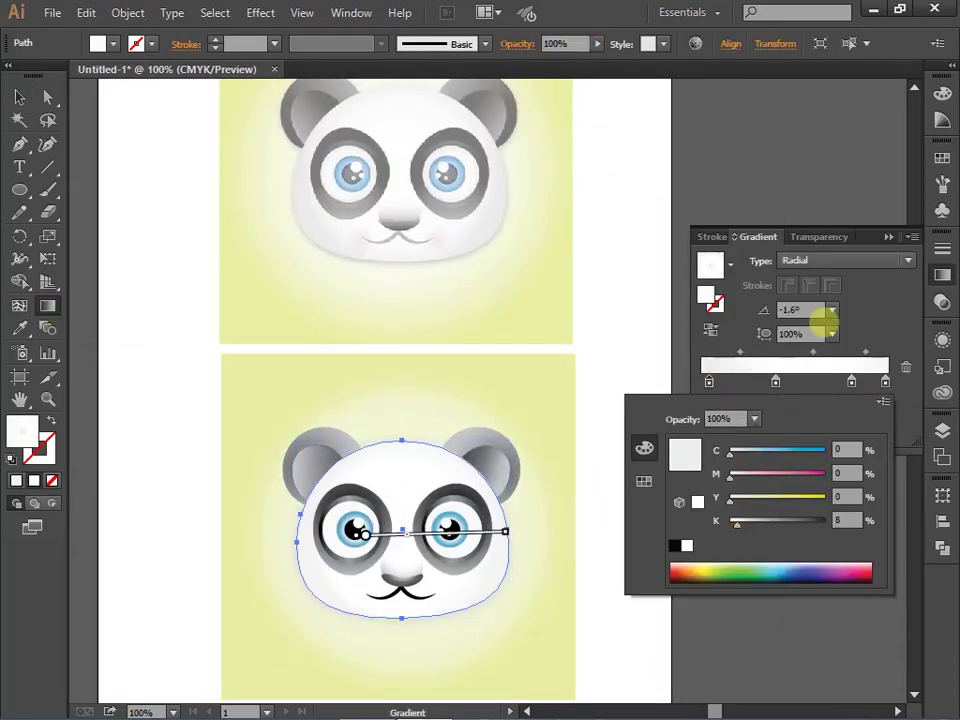
click(775, 381)
double_click(775, 381)
click(848, 350)
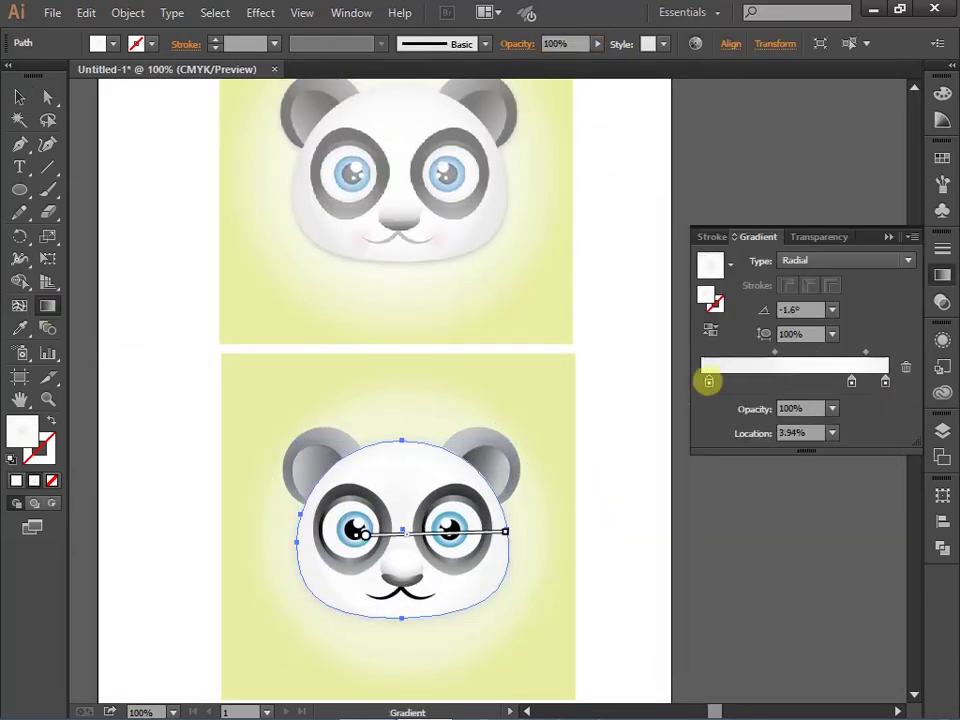
double_click(708, 381)
drag(733, 521, 729, 521)
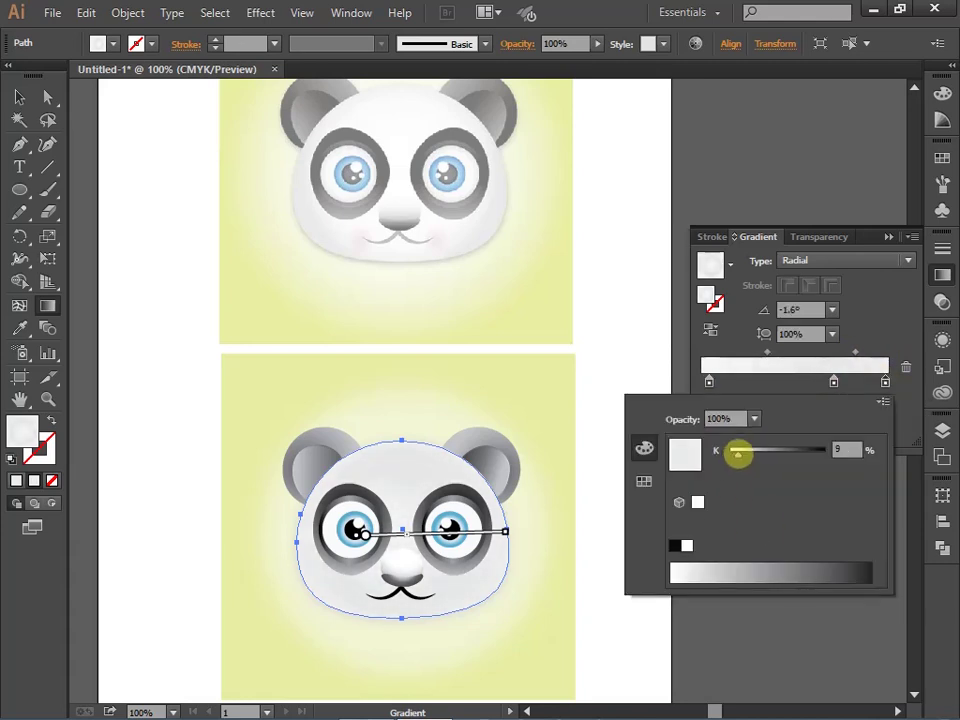
click(713, 380)
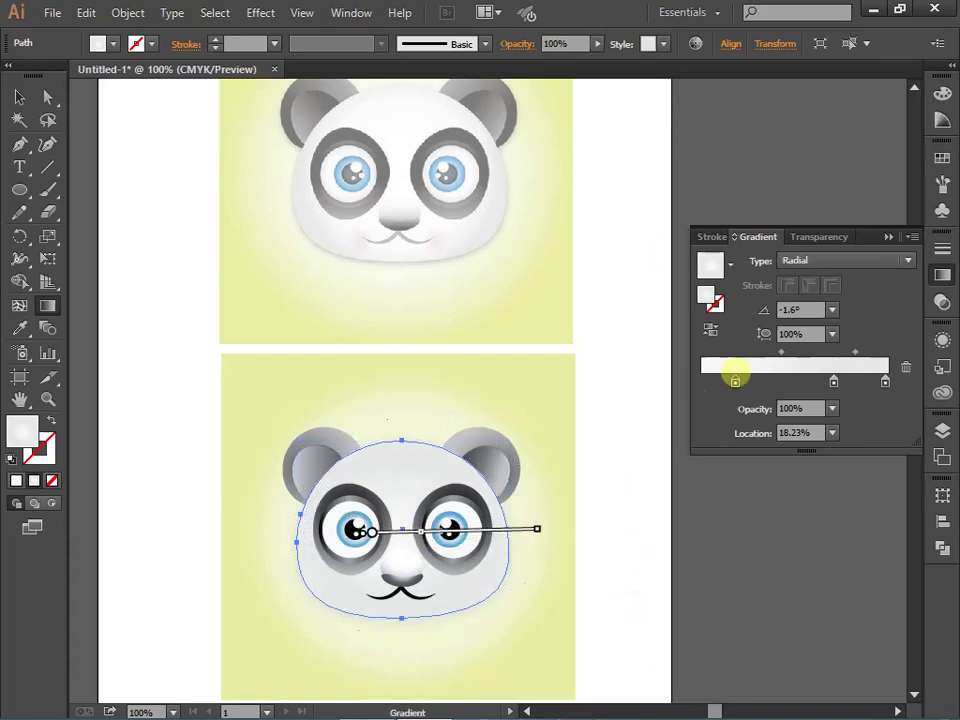
key(v)
key(ctrl+shift+a)
Rework the face gradient stops for a wider radial spread, then deselect
click(400, 457)
key(g)
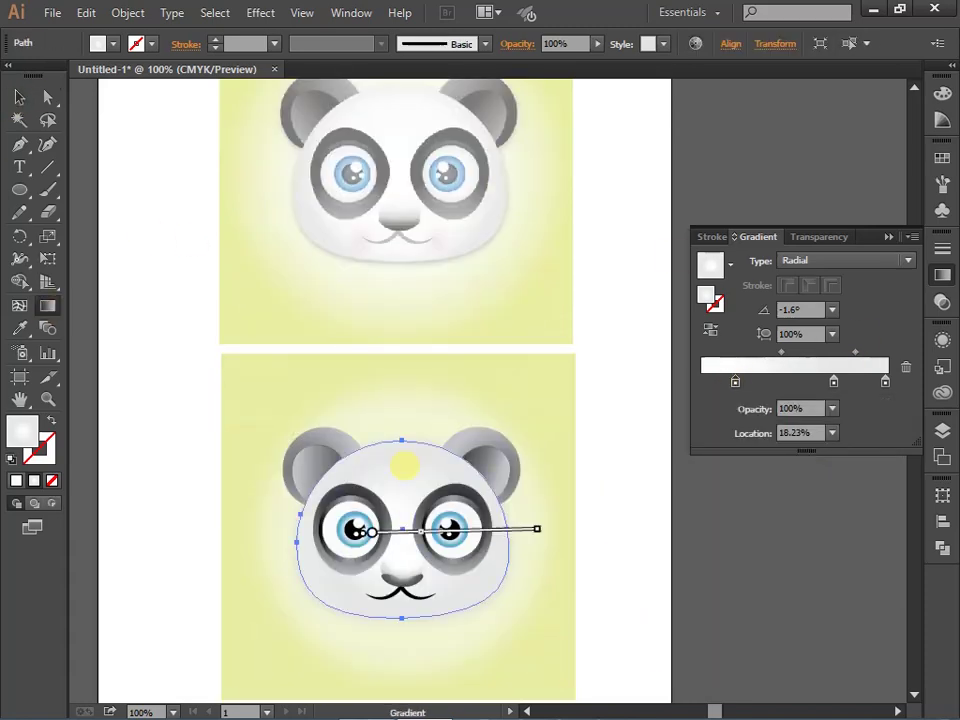
double_click(735, 381)
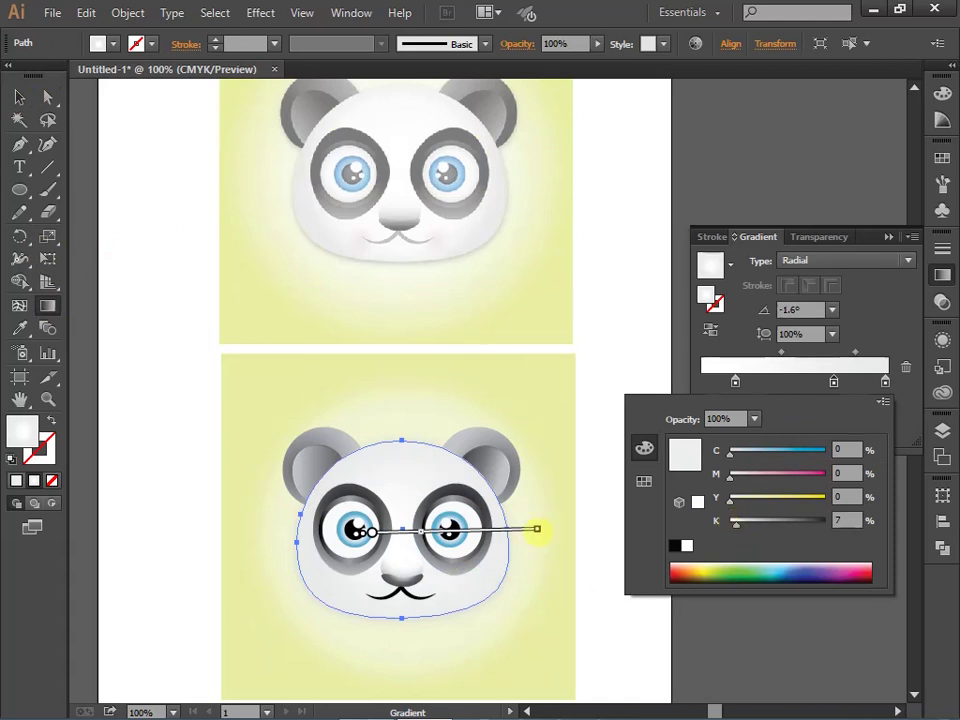
click(556, 527)
double_click(500, 537)
click(555, 530)
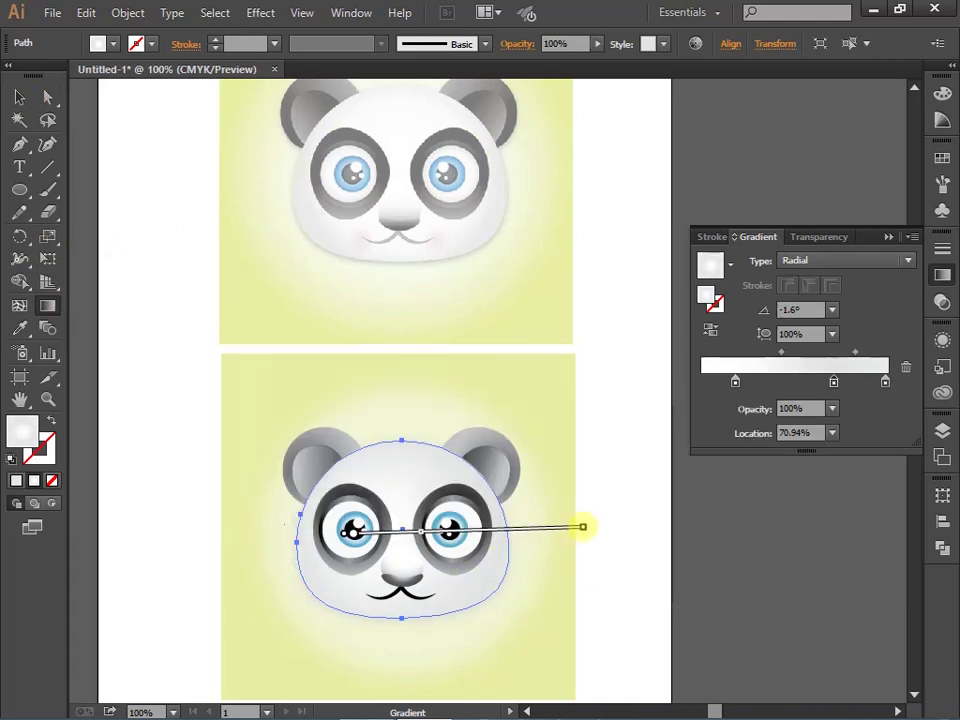
key(v)
click(172, 204)
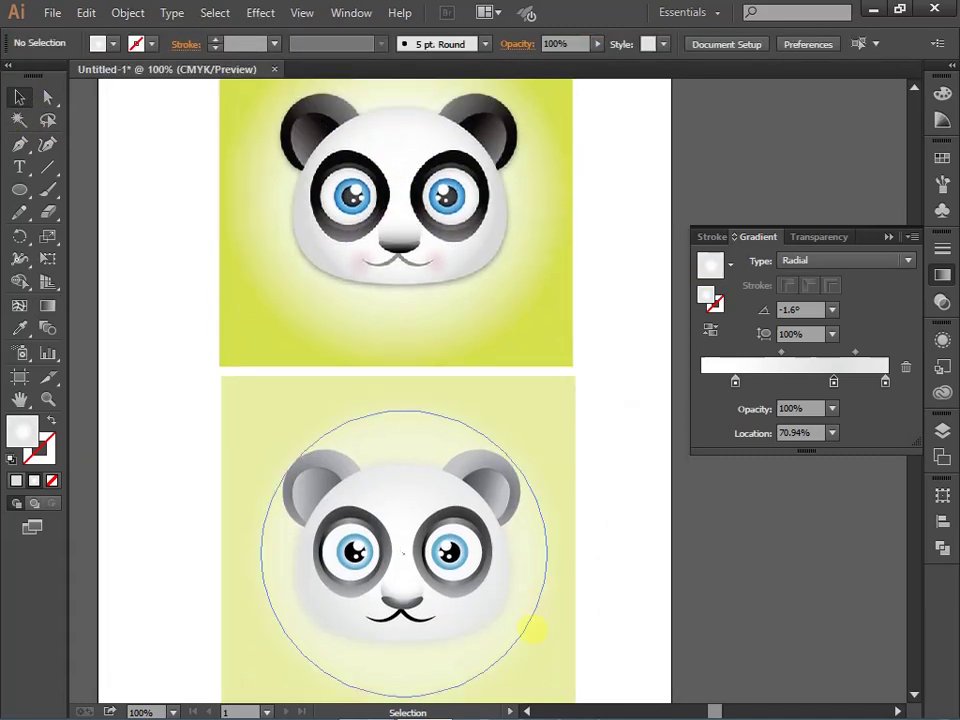
Give the left ear's fill a black-to-dark-grey gradient, moving the right stop further out
click(308, 462)
double_click(701, 383)
click(825, 521)
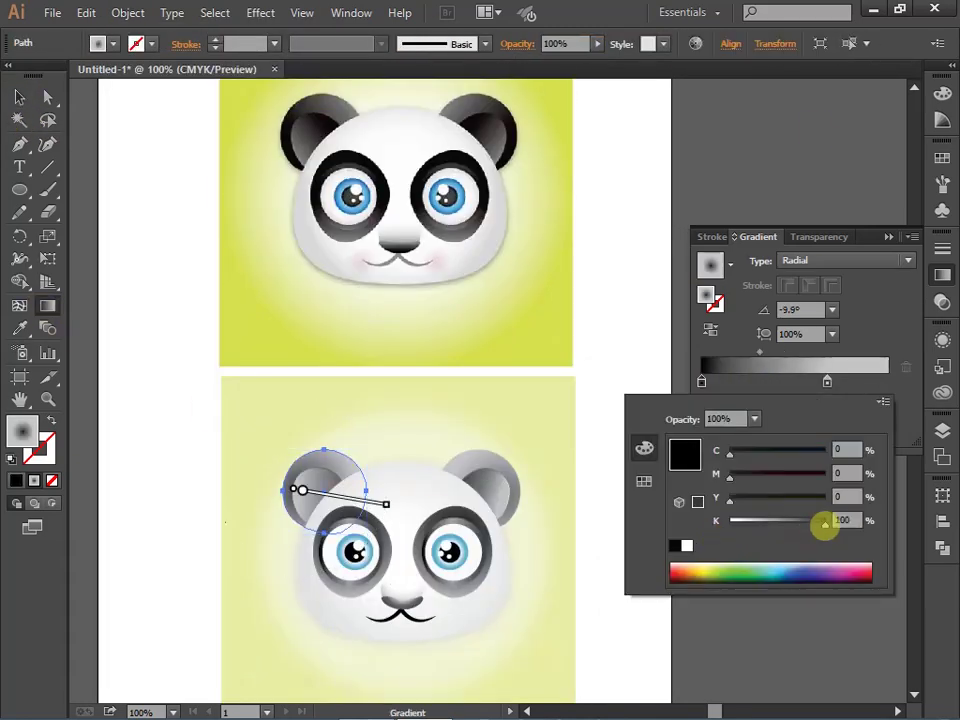
click(827, 381)
drag(827, 381, 843, 381)
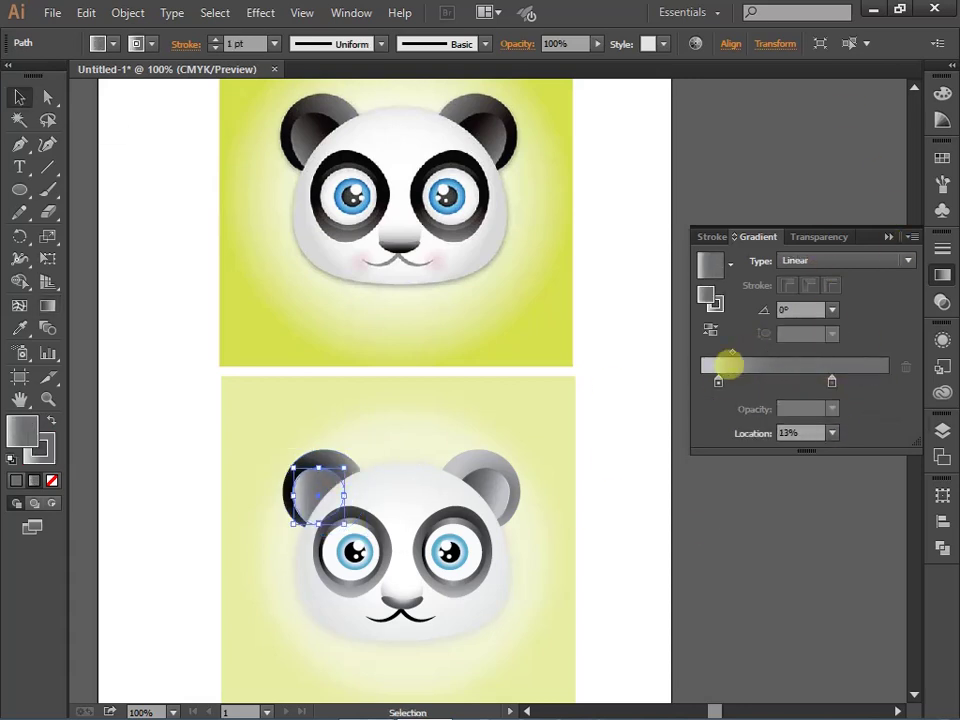
double_click(719, 382)
key(Escape)
double_click(831, 381)
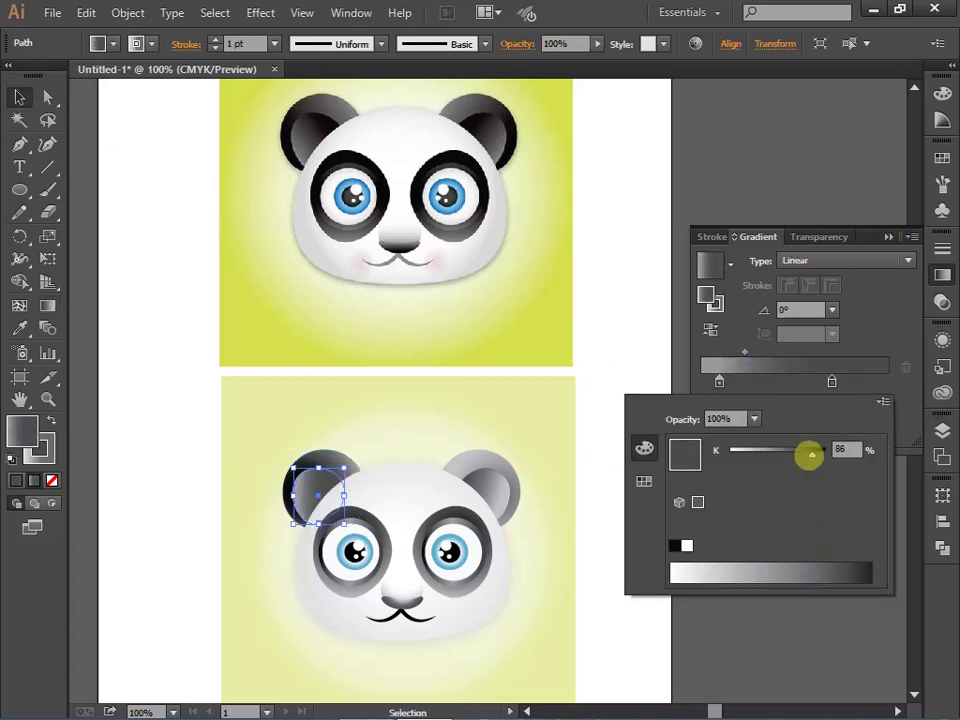
click(313, 487)
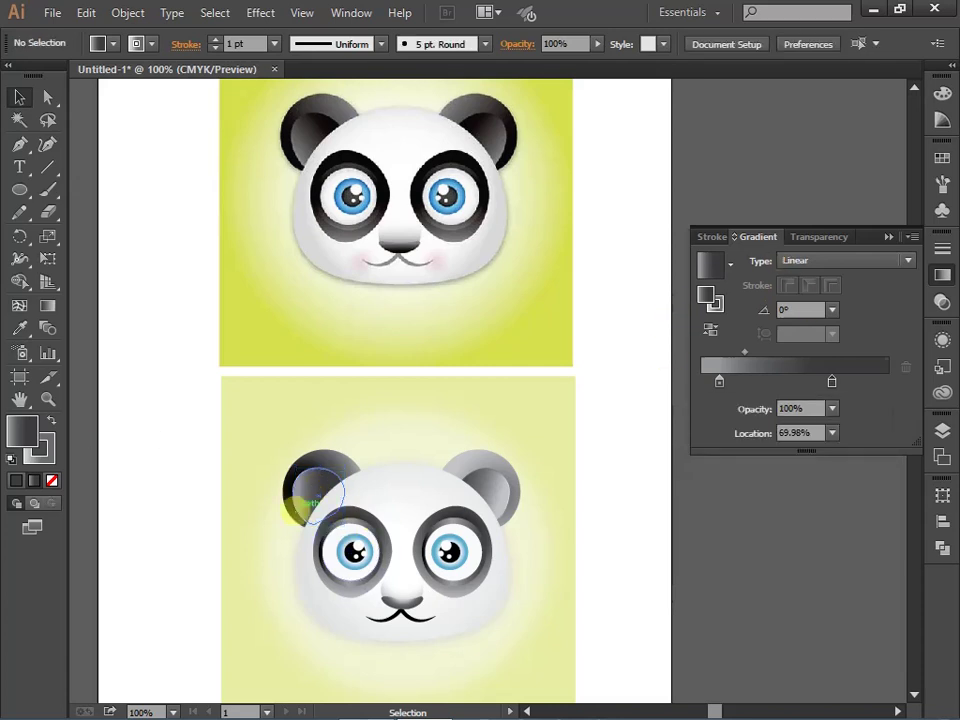
Apply a black gradient to the left ear's outline and reposition its stops
click(40, 450)
click(708, 265)
double_click(805, 381)
drag(819, 450, 843, 452)
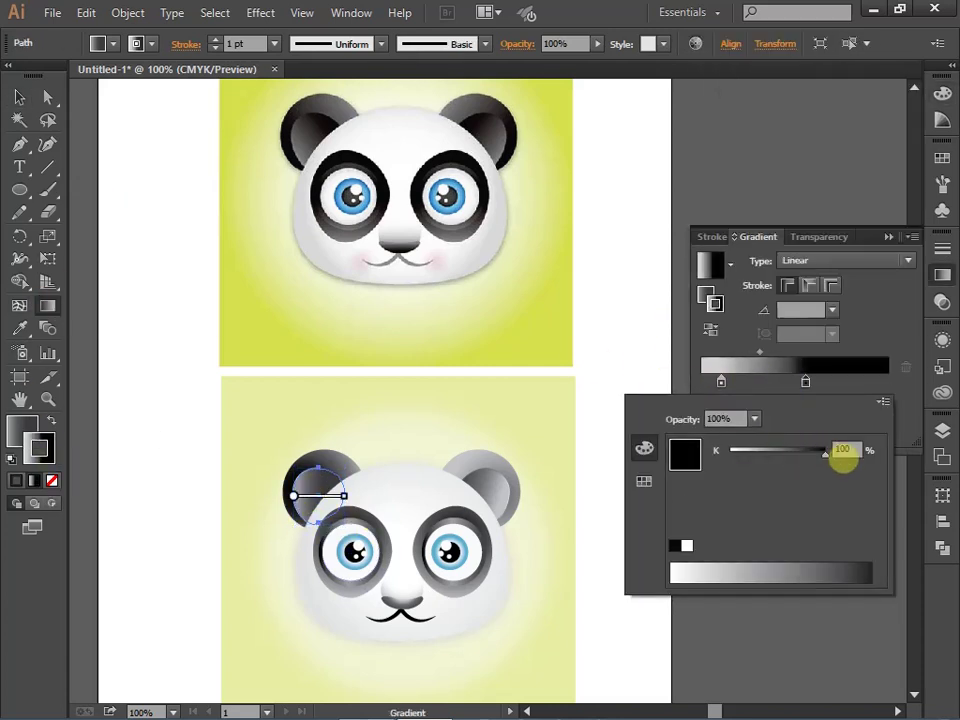
drag(805, 381, 776, 381)
key(v)
click(332, 300)
scroll(300, 450, up, 1)
click(265, 520)
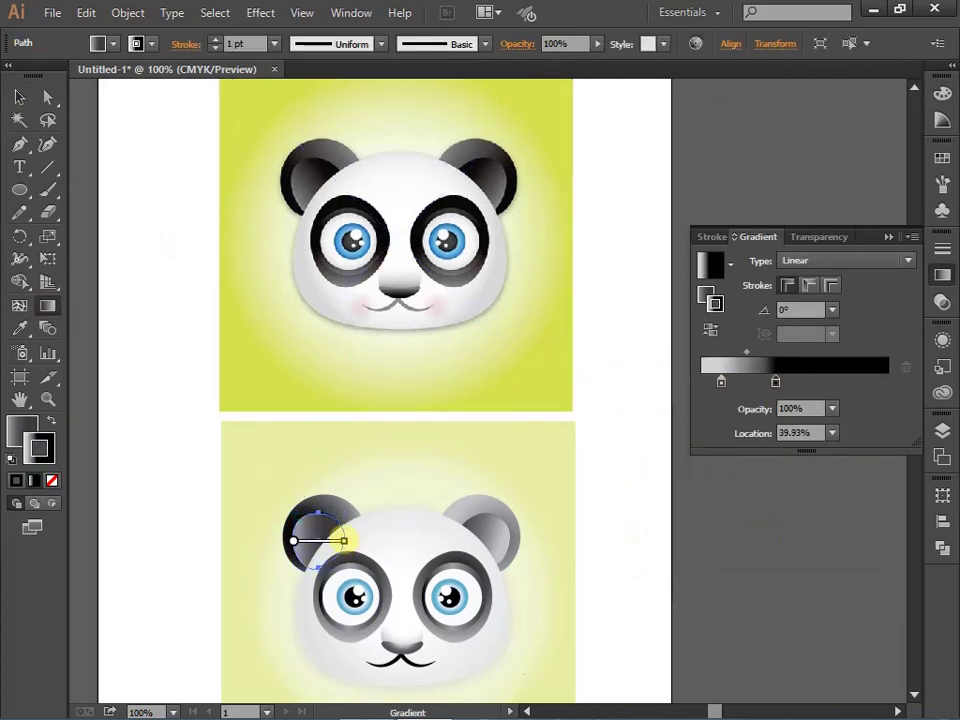
Stretch the lower panda's right ear radial gradient outward with the Gradient tool
drag(349, 525, 767, 514)
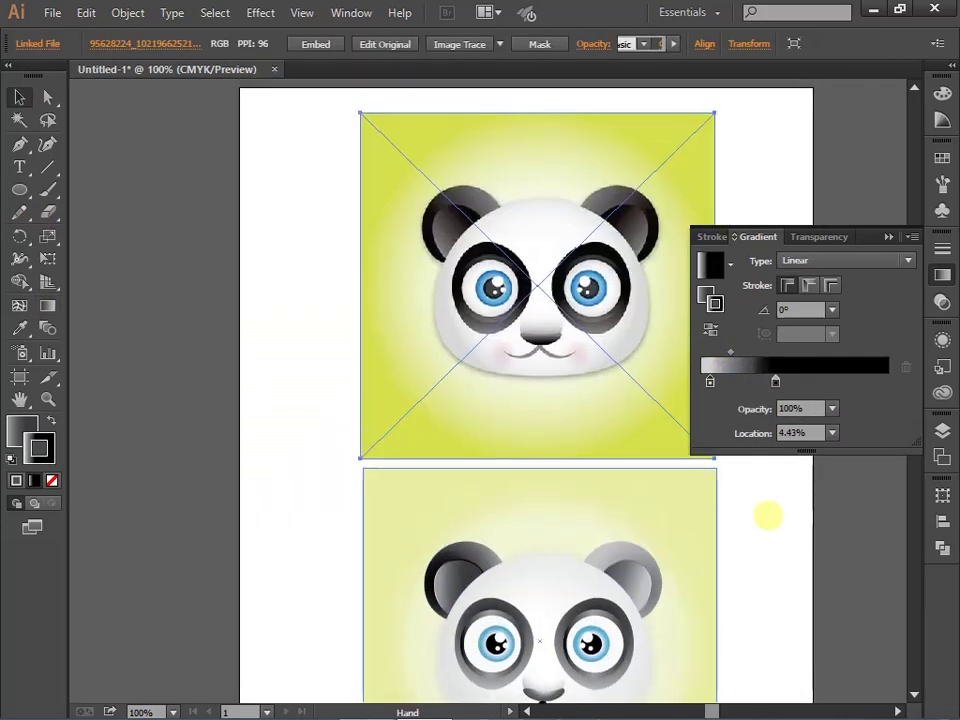
click(500, 540)
key(g)
click(775, 381)
click(15, 438)
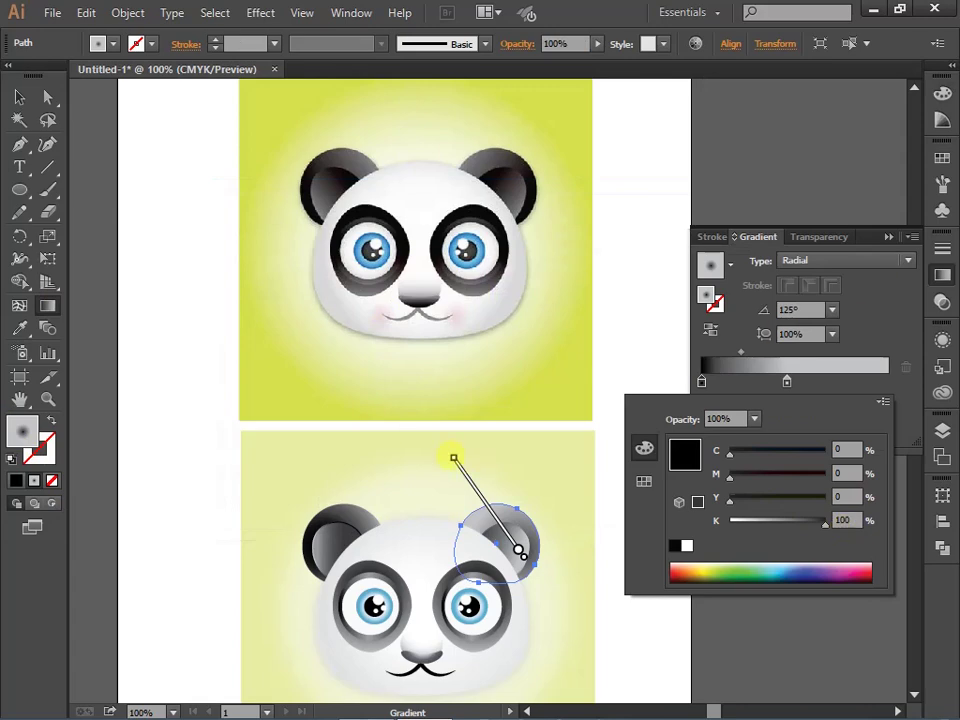
drag(520, 550, 533, 573)
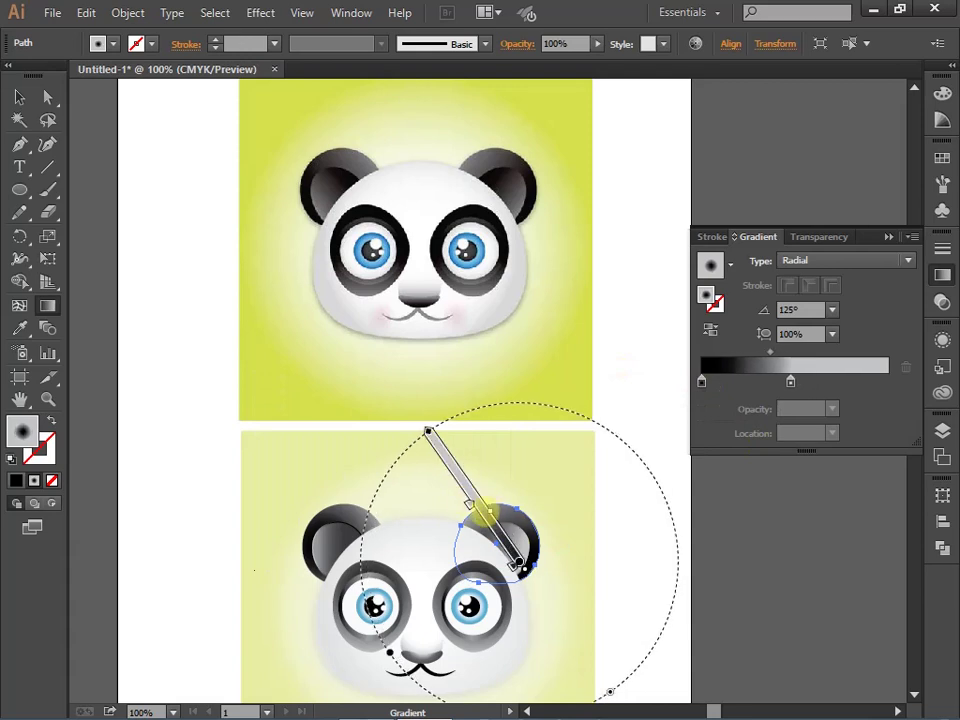
key(v)
Darken the right inner ear's linear gradient to black by rearranging stops and removing an extra one
click(508, 540)
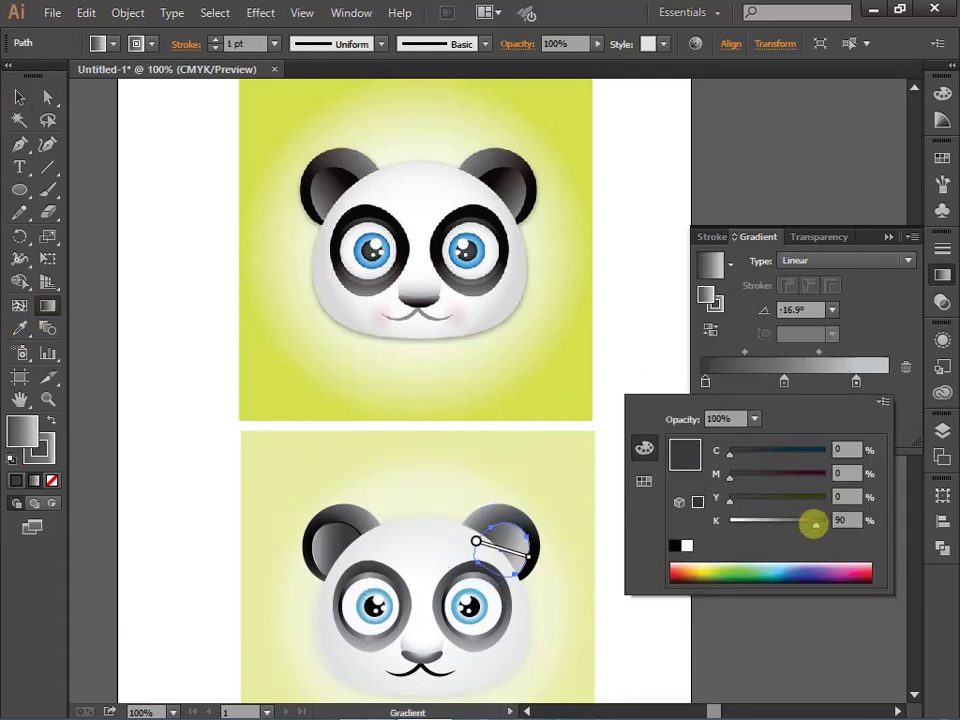
drag(784, 381, 822, 381)
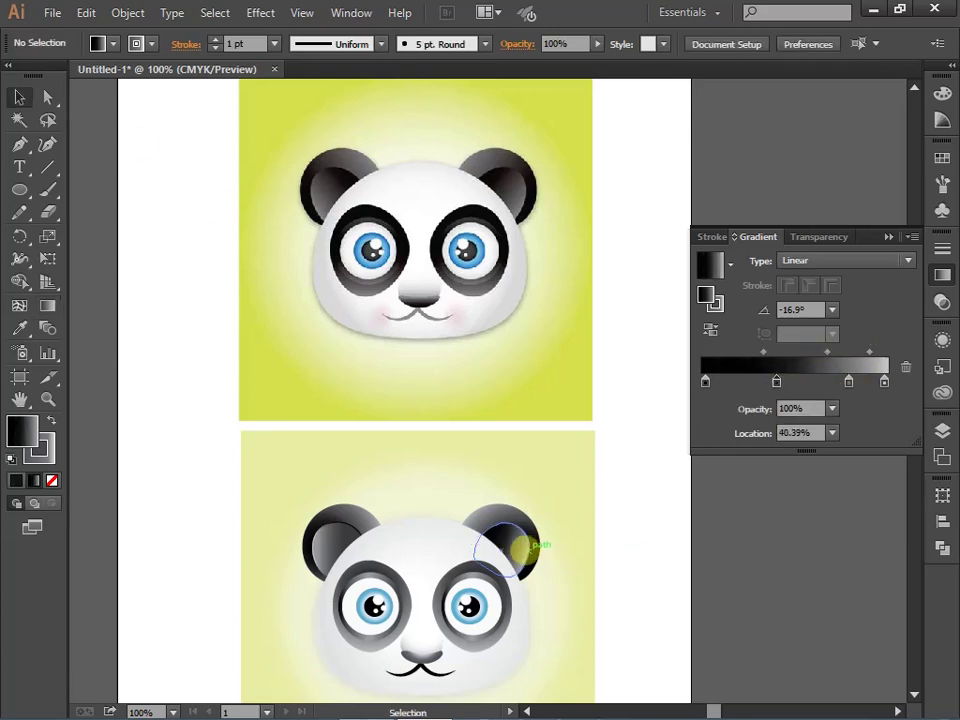
drag(705, 381, 711, 381)
drag(876, 381, 860, 381)
click(580, 400)
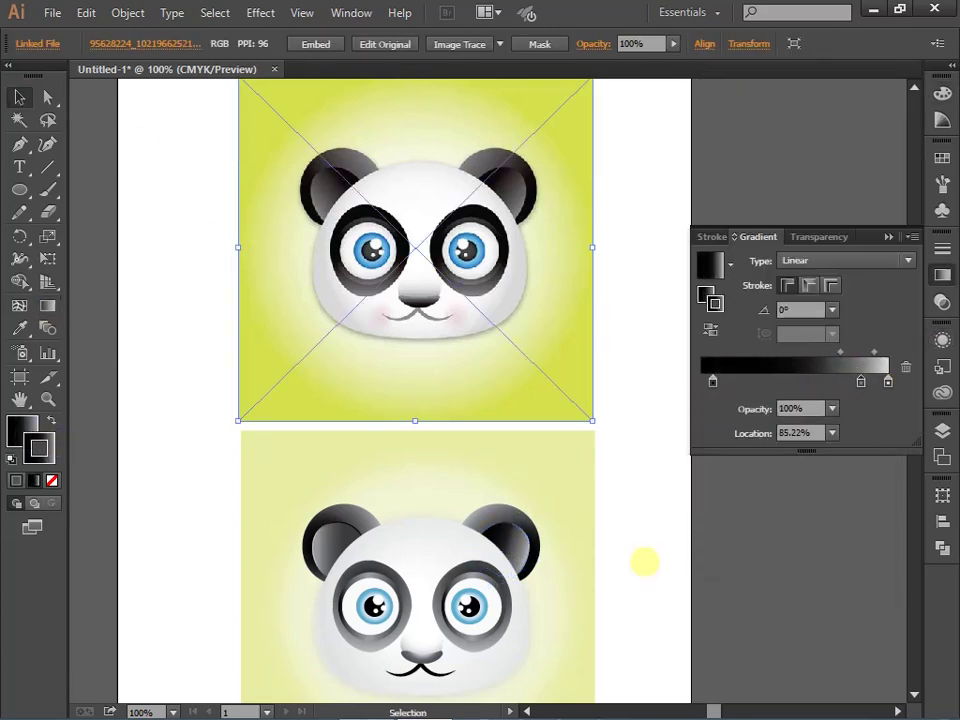
scroll(645, 562, down, 3)
click(621, 520)
click(530, 503)
key(g)
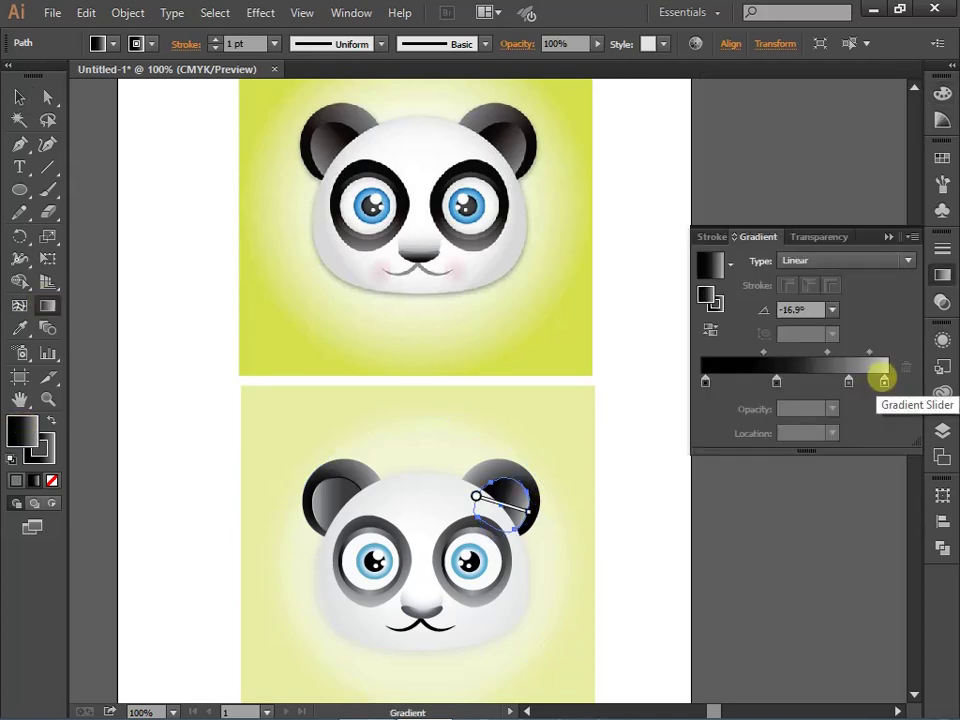
double_click(884, 379)
click(19, 96)
click(358, 633)
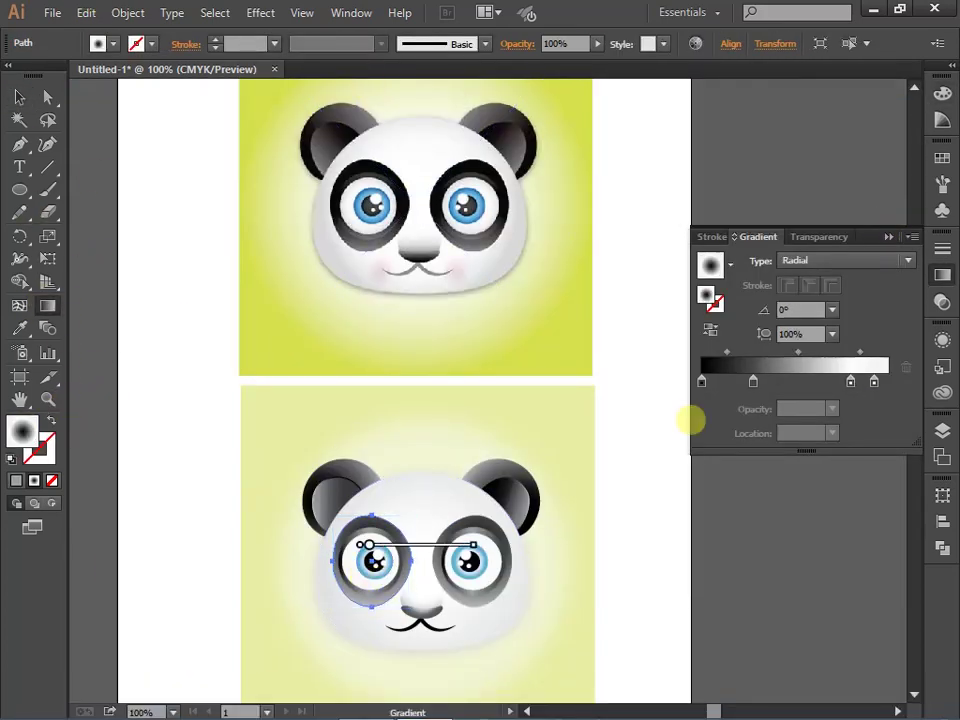
Nudge a face gradient stop toward the middle and darken the left eye patch's gradient
drag(753, 381, 786, 381)
click(364, 529)
click(47, 305)
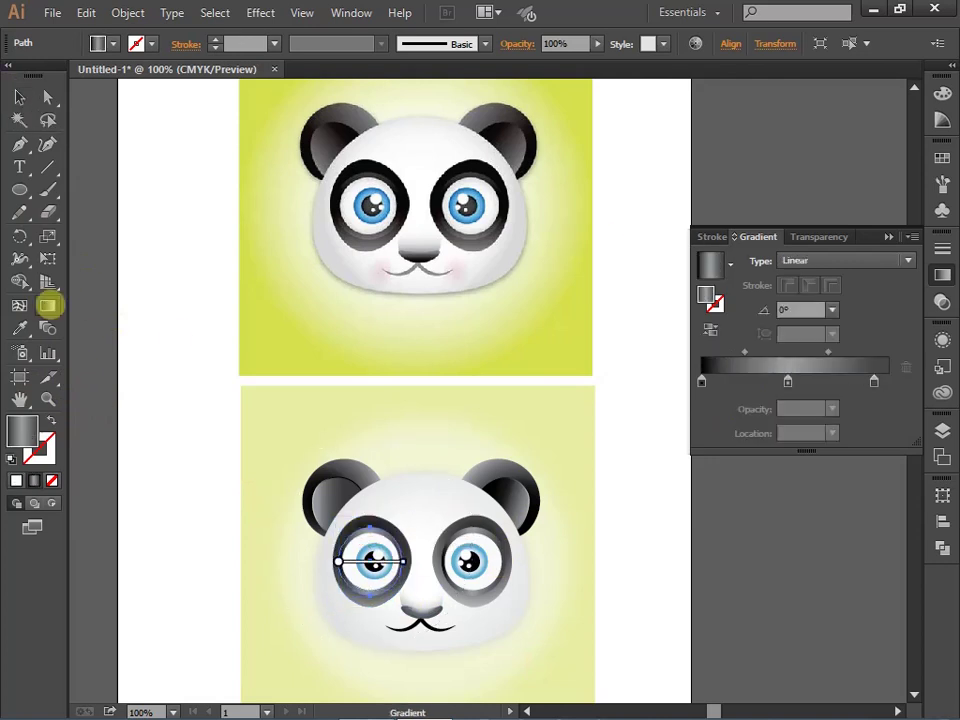
double_click(787, 381)
click(19, 97)
Darken the right eye patch gradient, moving the middle stop to 47.25% with a 51% K grey stop
click(497, 580)
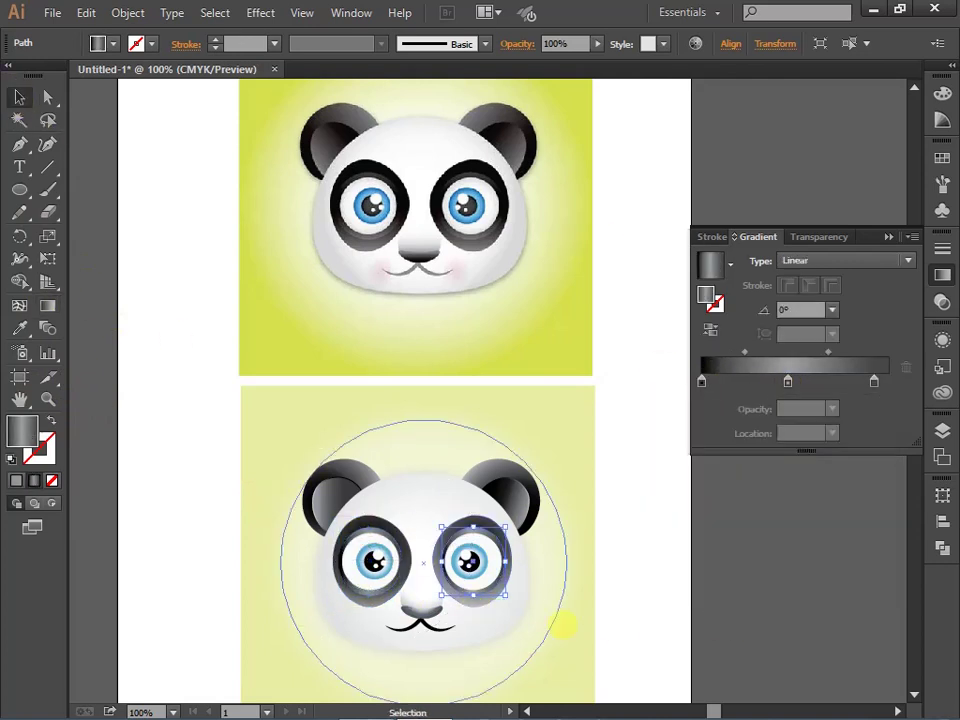
key(g)
drag(771, 381, 790, 381)
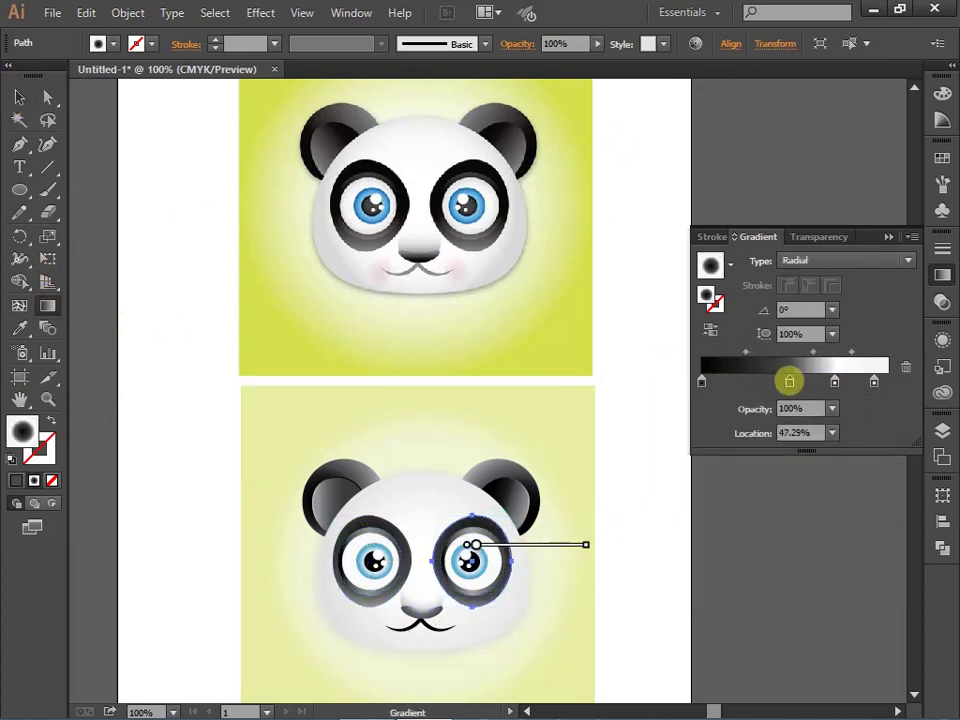
click(19, 97)
click(710, 264)
double_click(787, 381)
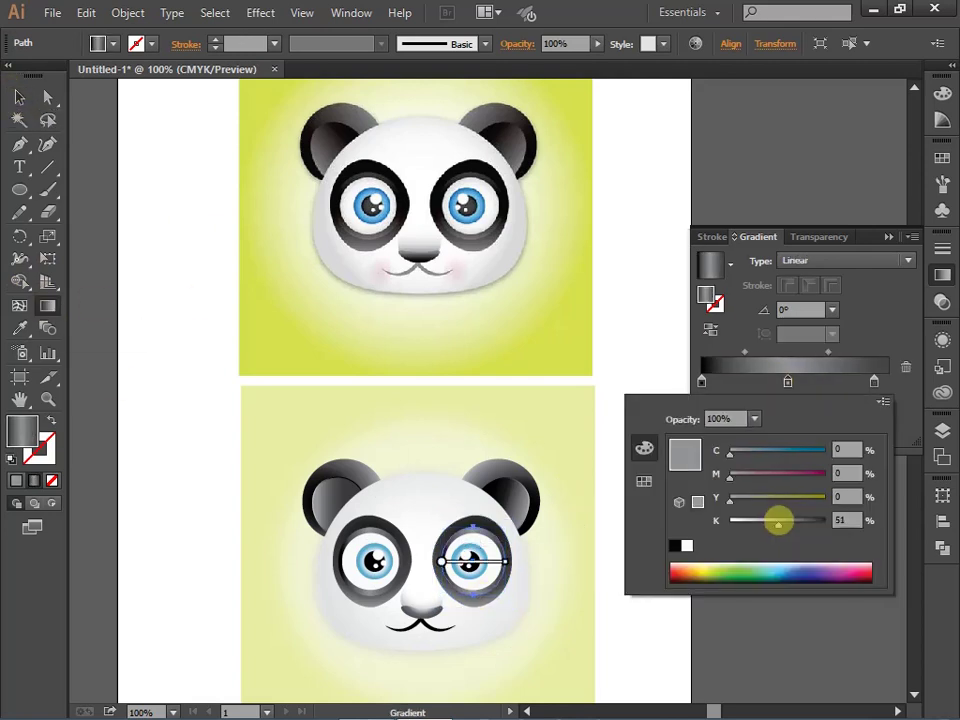
click(19, 97)
click(262, 340)
click(350, 575)
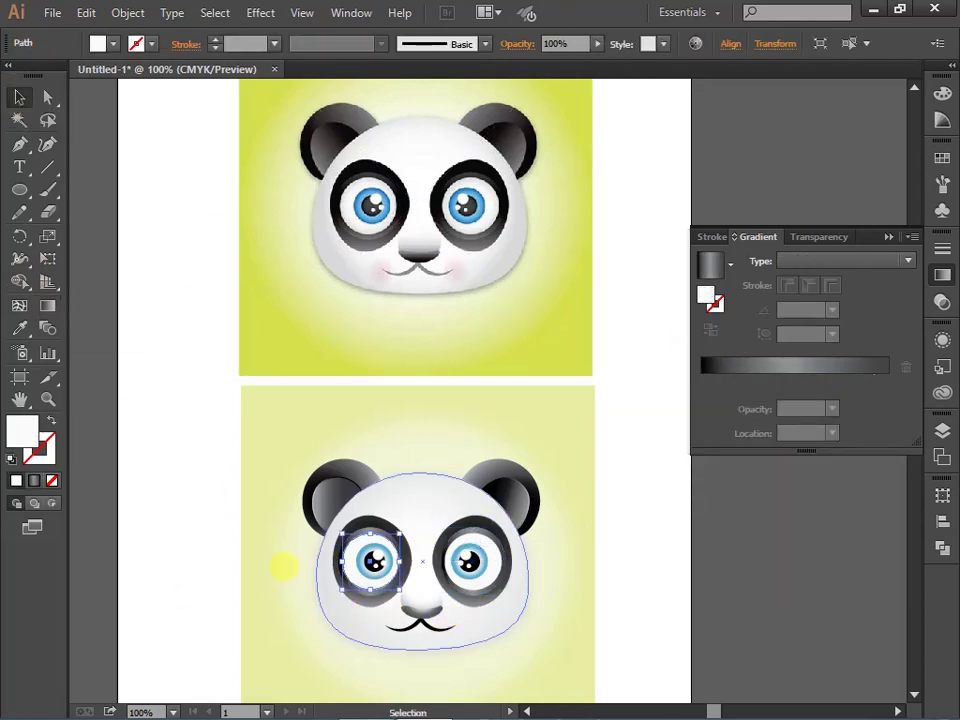
Make the left eye patch gradient radial, turning a stop white and repositioning the stops
click(46, 306)
click(836, 260)
click(800, 302)
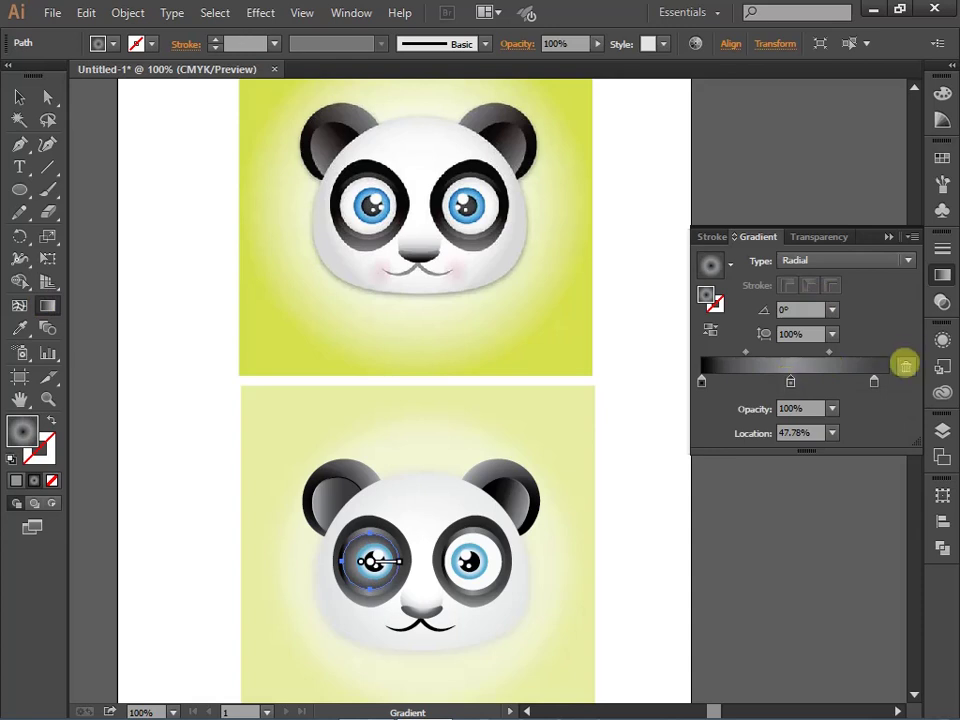
double_click(790, 381)
drag(874, 381, 914, 381)
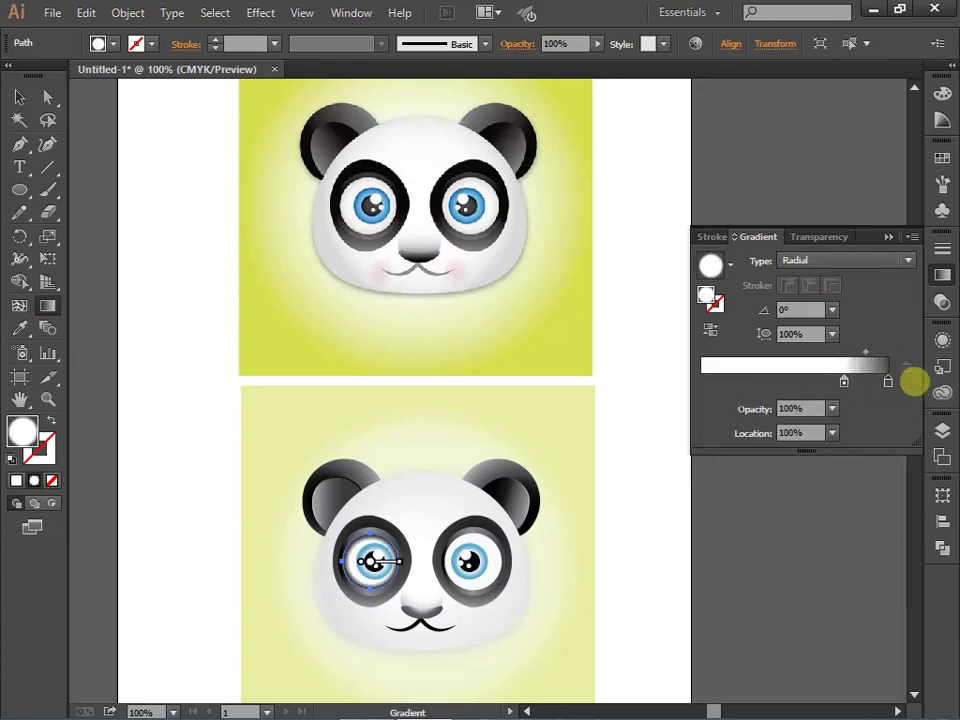
double_click(888, 381)
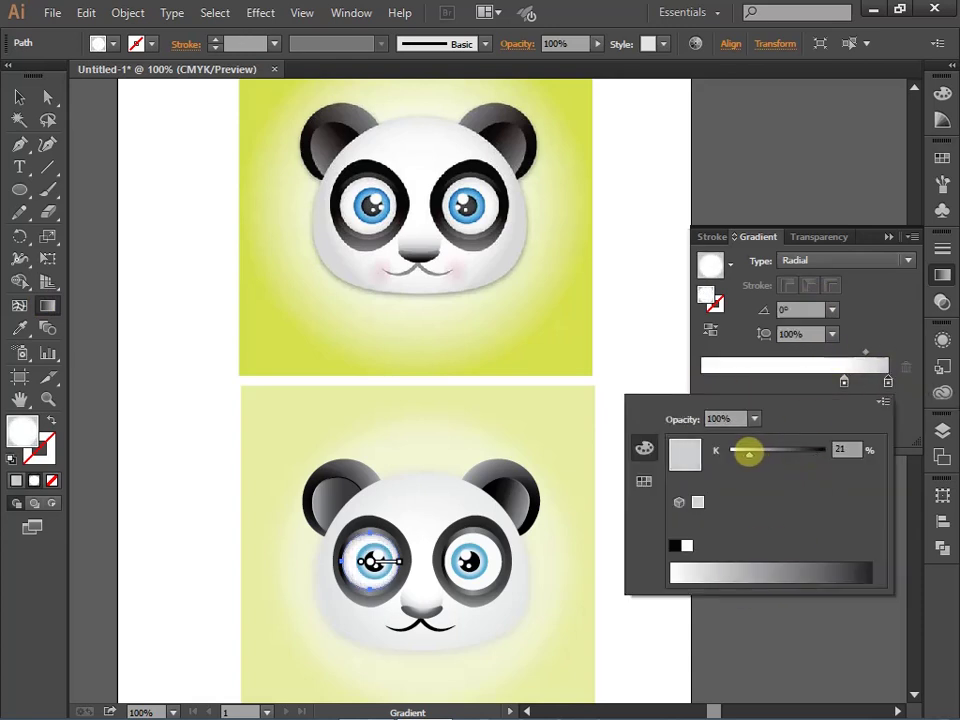
click(871, 350)
Deepen both irises' blue gradient stop to about 79% C, 18% K
key(ctrl+equal)
key(ctrl+equal)
key(ctrl+equal)
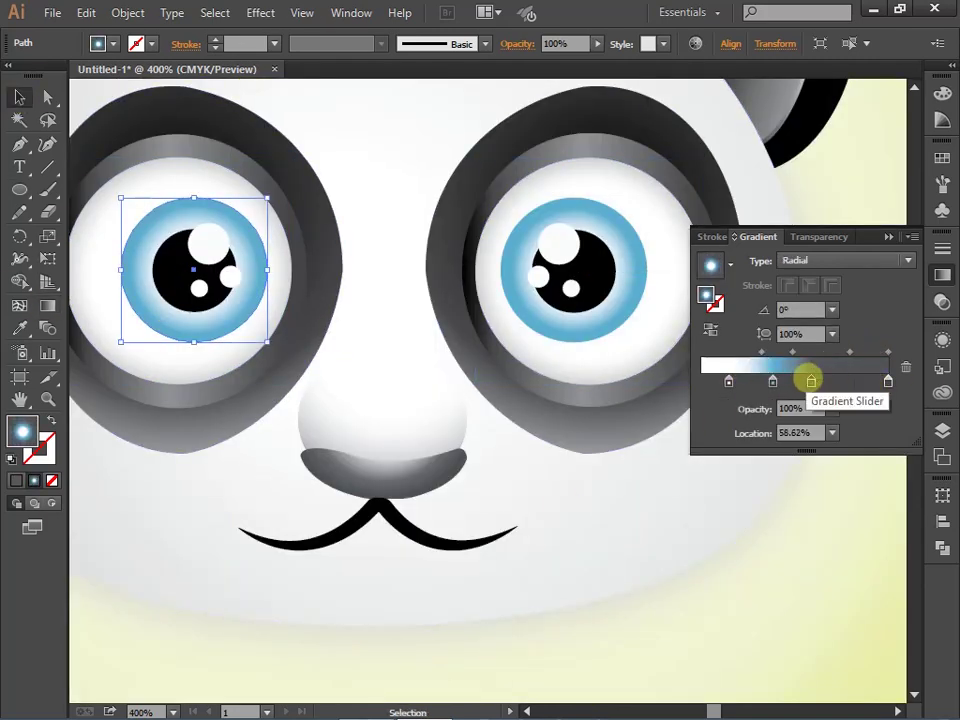
click(47, 306)
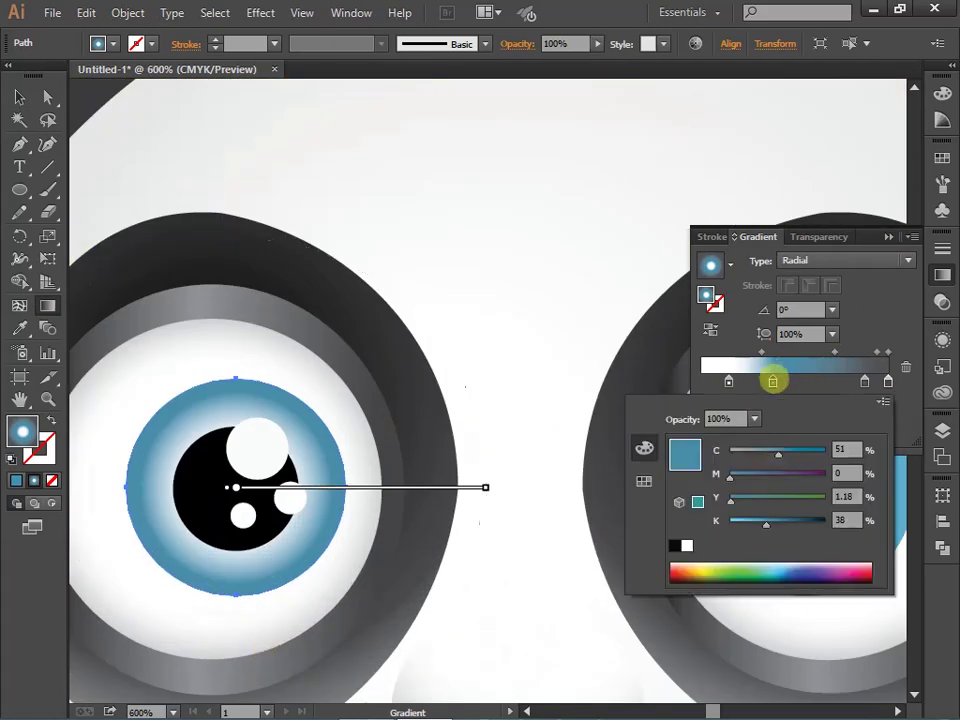
drag(779, 453, 793, 453)
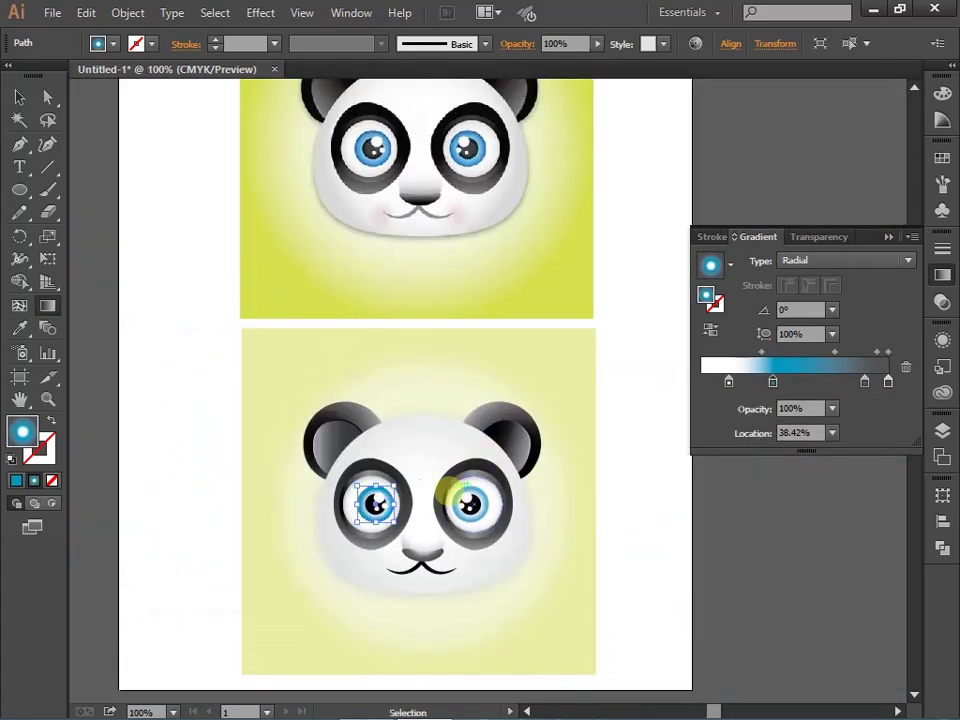
click(19, 97)
click(477, 490)
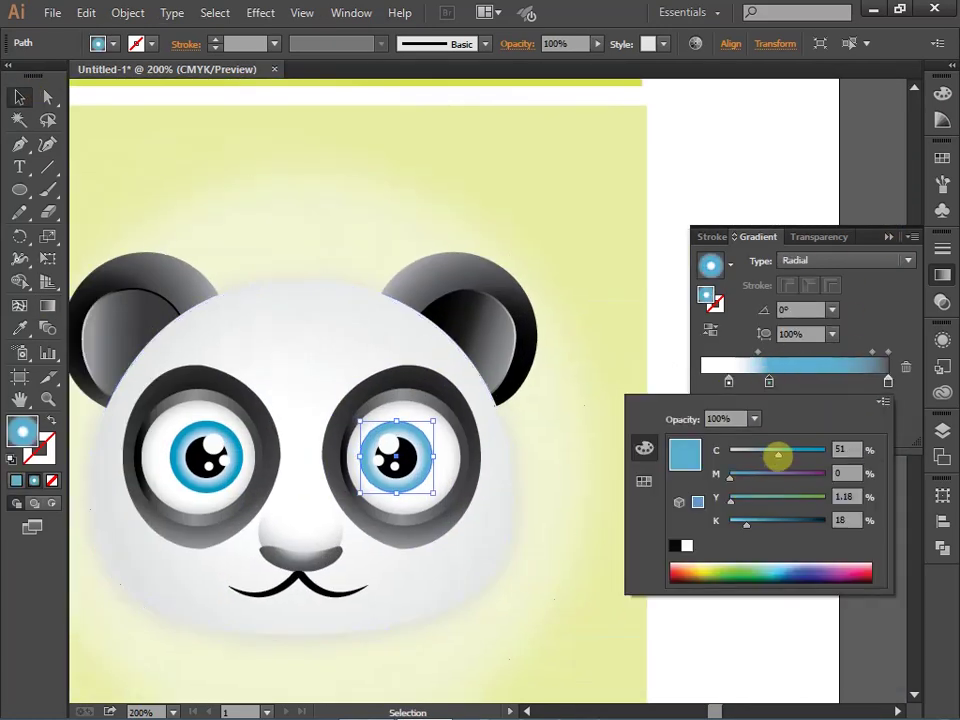
drag(776, 454, 797, 455)
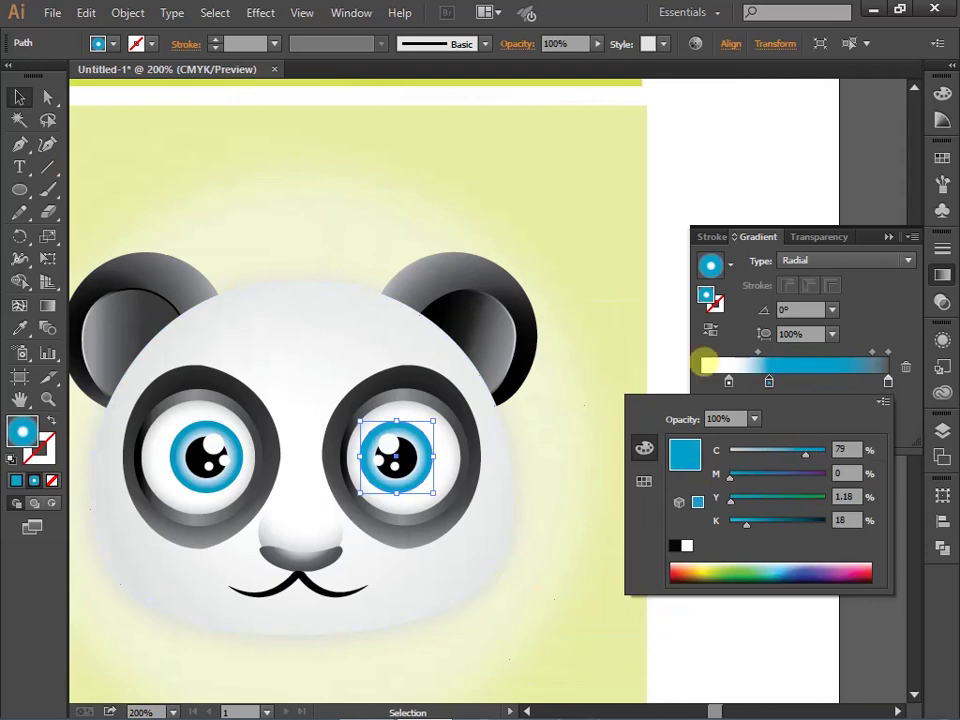
click(450, 230)
scroll(652, 179, down, 2)
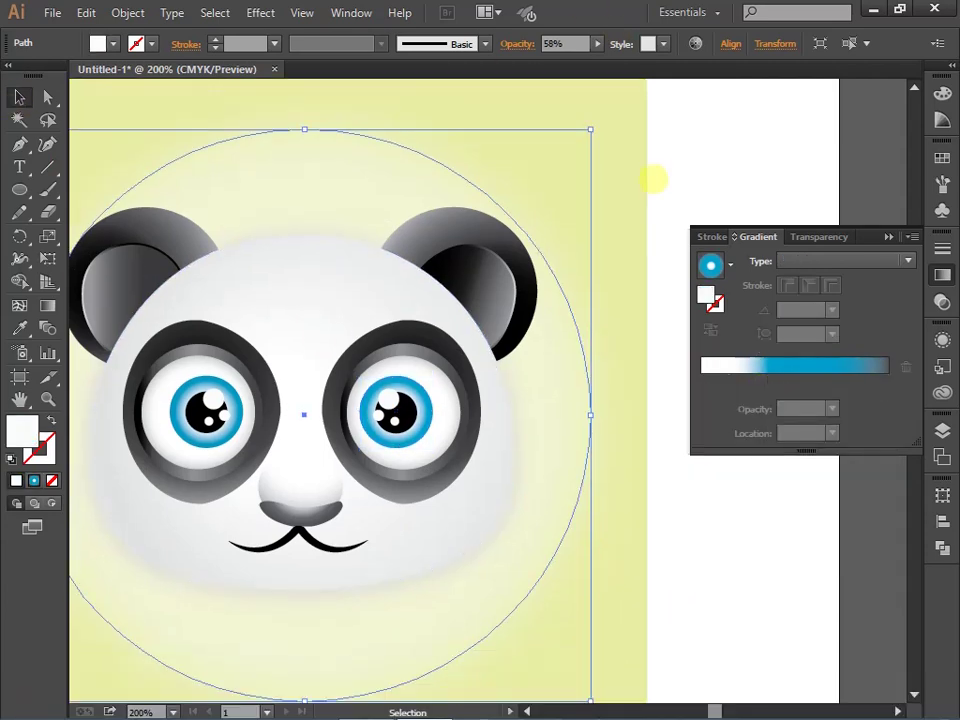
Adjust the nose's gradient stops and stretch its radial gradient upward, raising its centre
scroll(417, 586, down, 2)
click(470, 678)
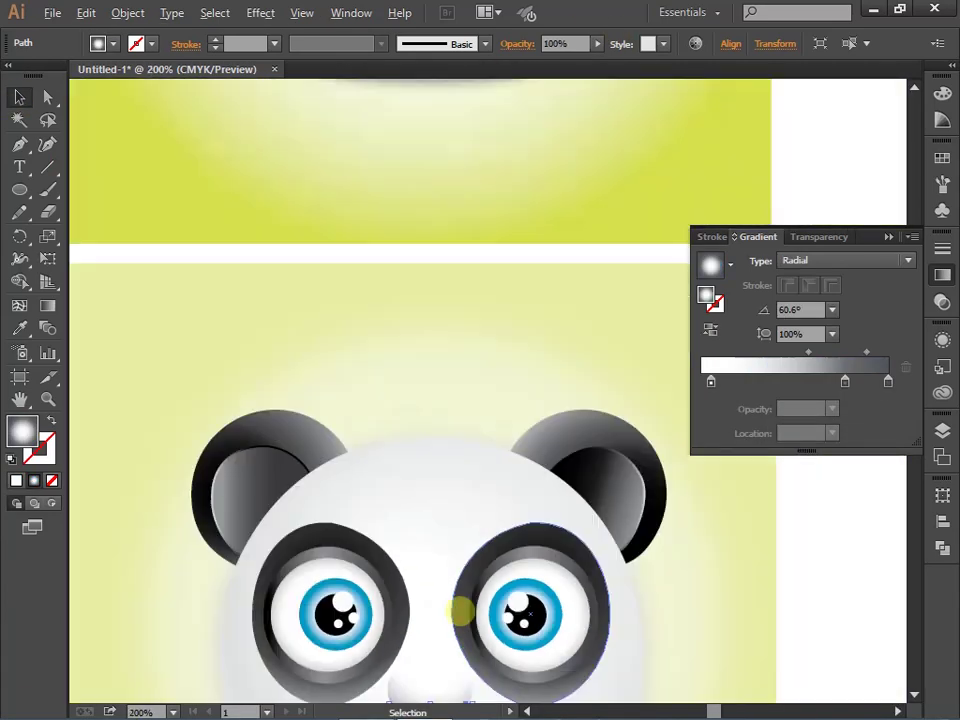
key(ctrl+plus)
key(ctrl+plus)
double_click(843, 381)
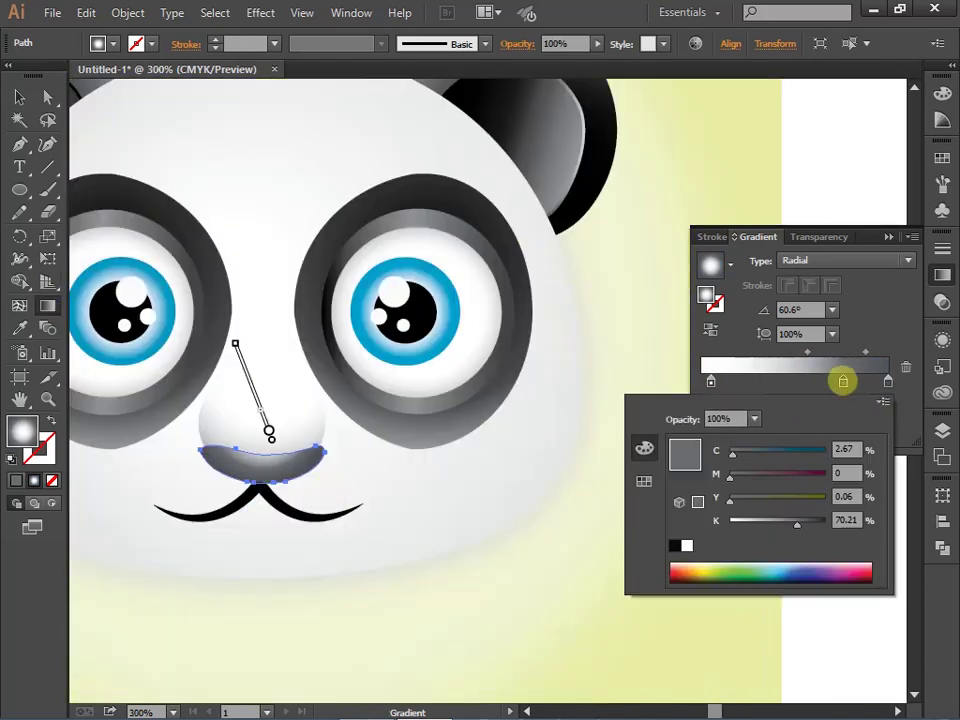
click(790, 348)
scroll(184, 249, up, 10)
scroll(249, 429, down, 9)
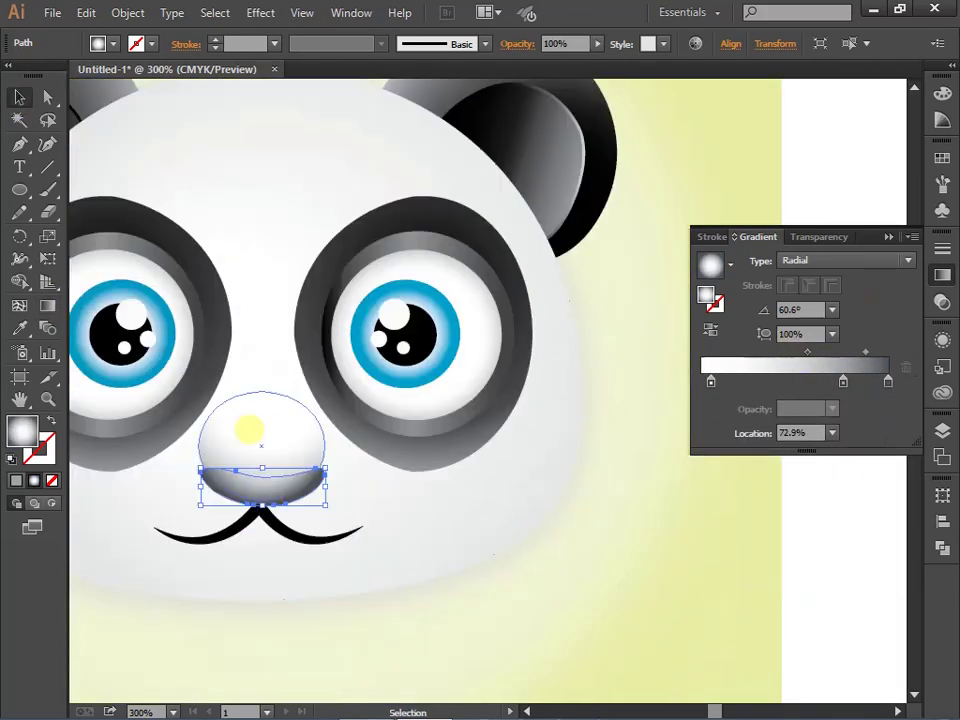
double_click(888, 381)
drag(235, 366, 216, 336)
mouse_move(271, 461)
mouse_down()
mouse_move(265, 440)
mouse_move(275, 420)
mouse_up()
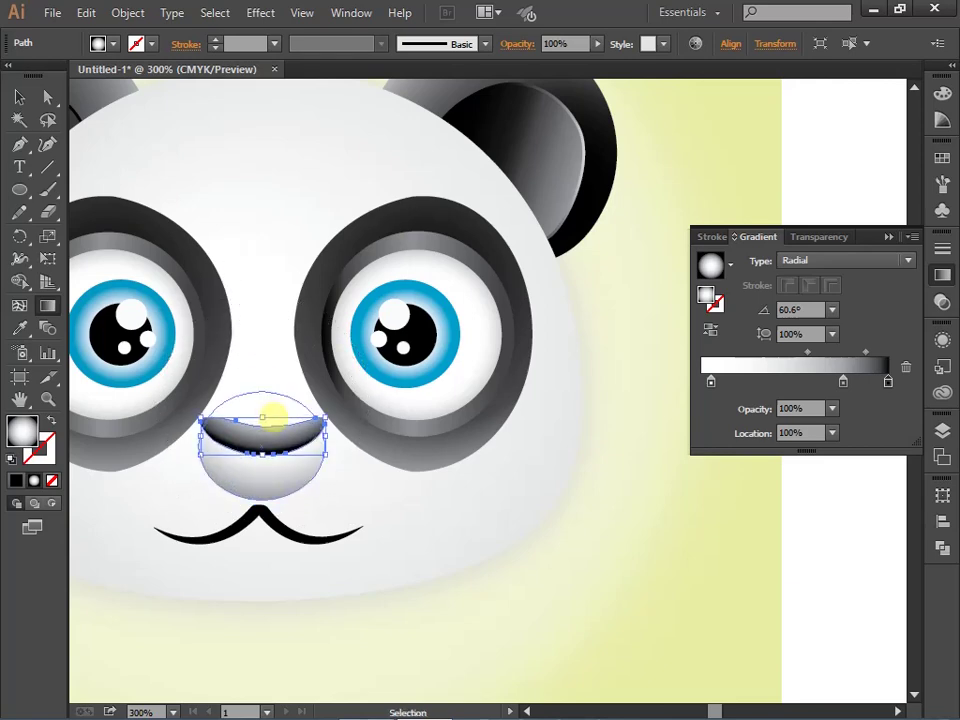
scroll(275, 443, up, 3)
scroll(275, 443, down, 3)
scroll(293, 568, up, 2)
Add a nose gradient stop at about 58.72% and darken it to dark grey
click(800, 381)
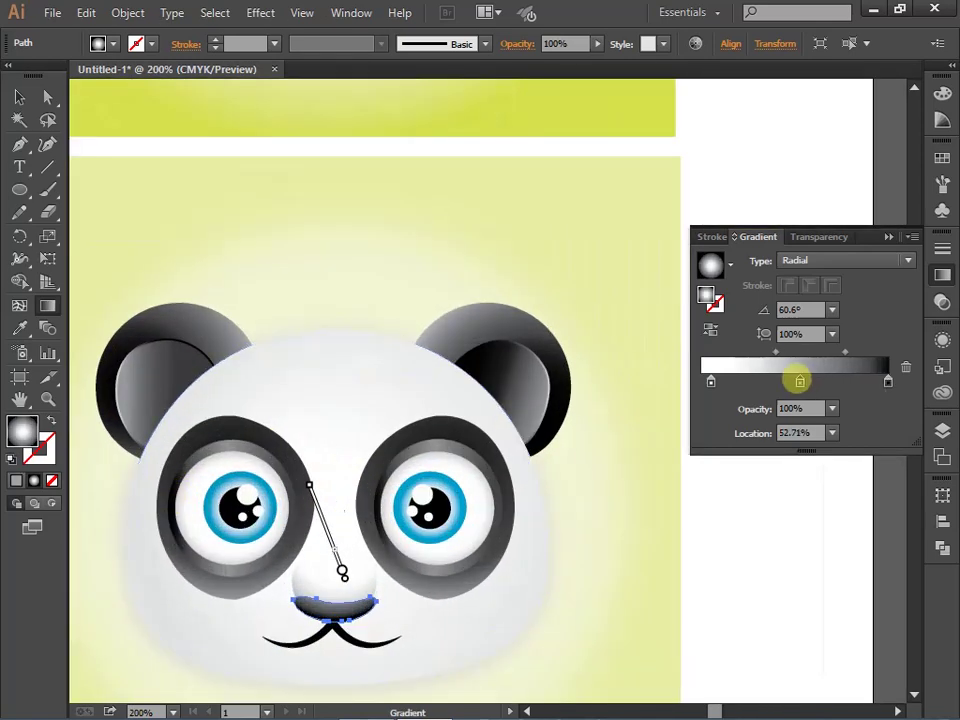
key(v)
drag(831, 381, 811, 381)
double_click(811, 381)
drag(797, 580, 830, 580)
click(780, 350)
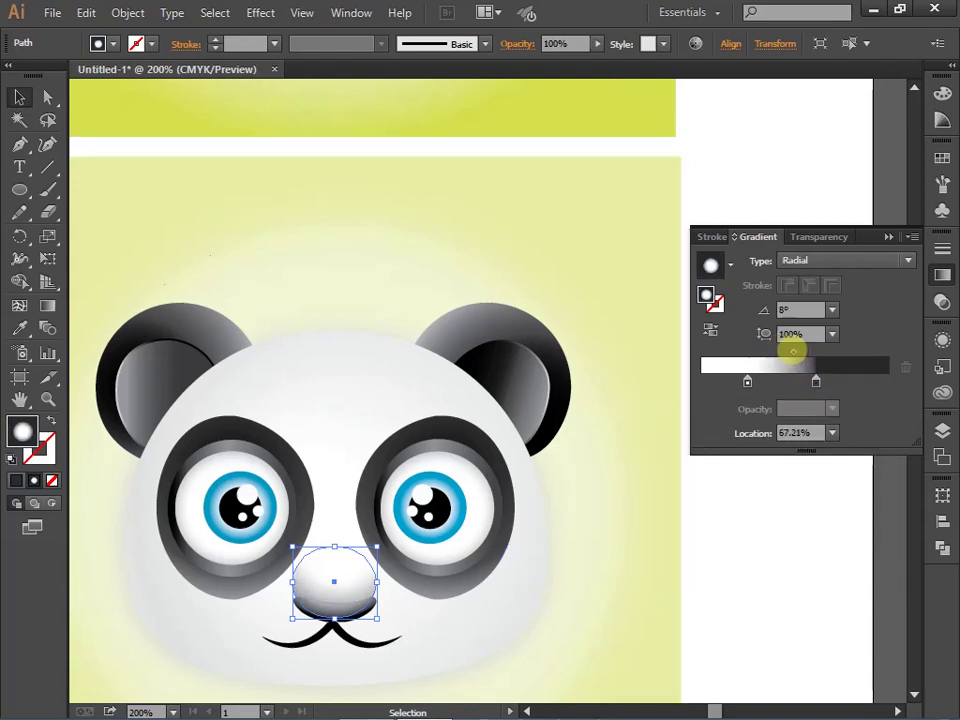
click(216, 223)
scroll(197, 343, down, 2)
Eyedrop the reference's bright yellow-green onto the lower panda's background rectangle
key(ctrl+shift+a)
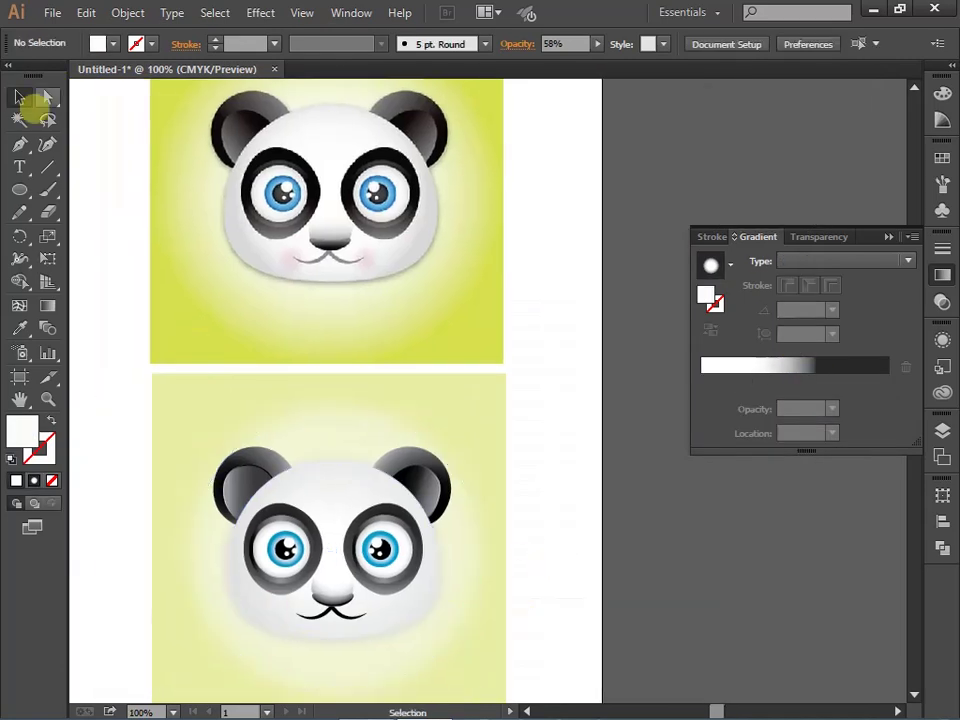
click(160, 390)
key(i)
click(156, 332)
key(v)
scroll(343, 510, up, 1)
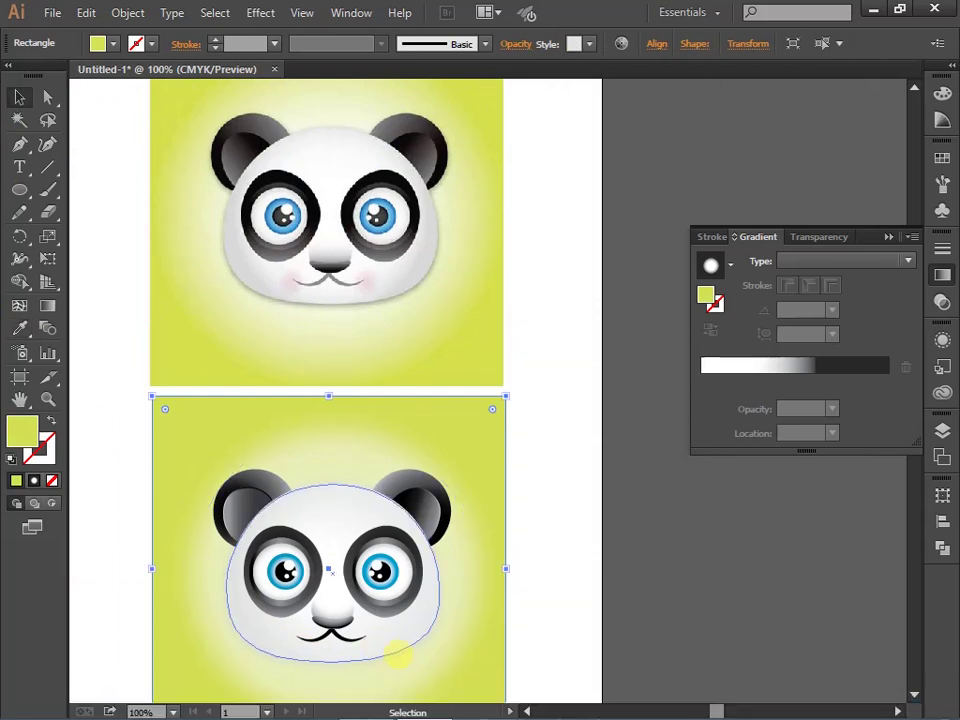
Apply a radial gradient to the panda's face and lighten its stop to white
click(398, 655)
scroll(396, 643, up, 3)
double_click(21, 433)
click(677, 274)
scroll(347, 273, down, 2)
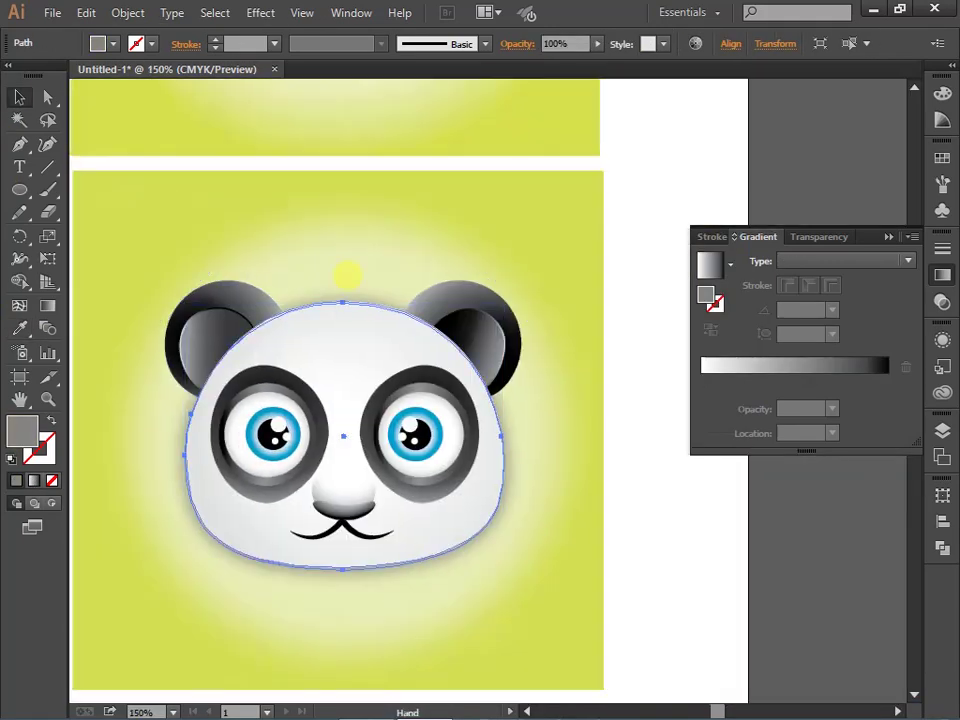
scroll(347, 273, down, 2)
click(364, 658)
scroll(364, 658, up, 2)
double_click(21, 433)
click(677, 251)
scroll(362, 466, down, 2)
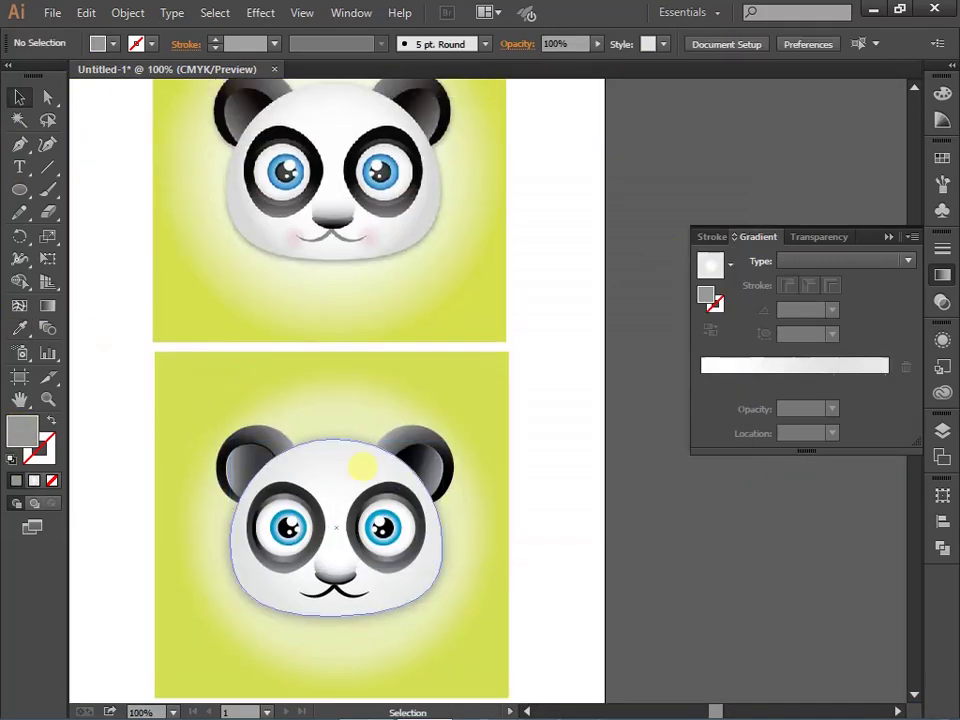
Move the face gradient's middle stop to about 59.11% to soften the shading
key(g)
double_click(885, 381)
click(833, 381)
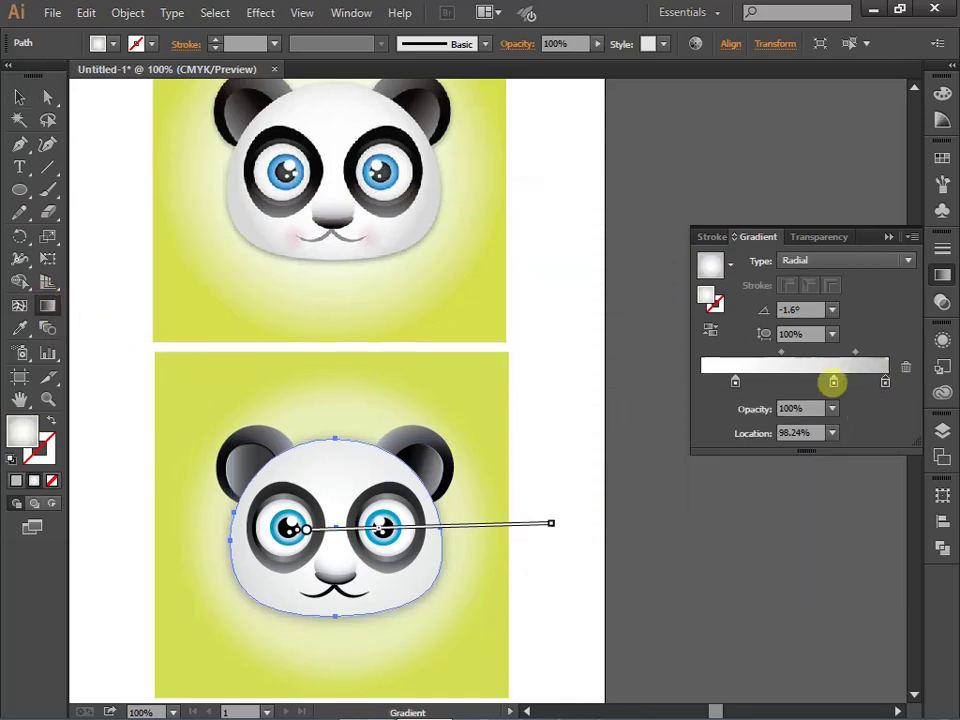
drag(817, 382, 812, 382)
key(v)
click(126, 268)
scroll(126, 268, down, 1)
scroll(375, 607, up, 1)
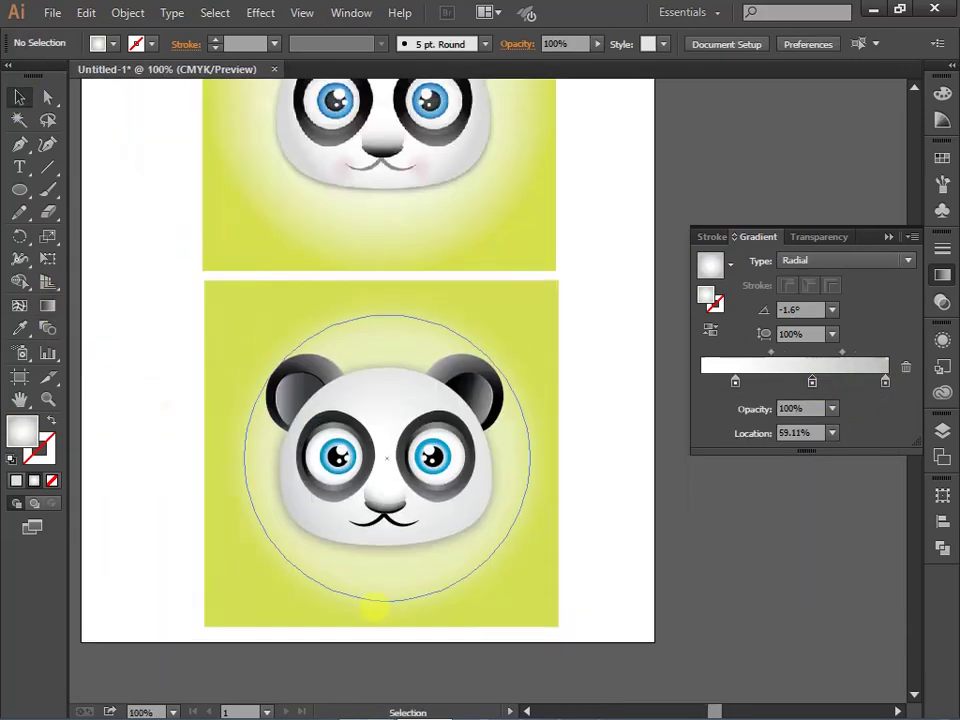
scroll(413, 189, up, 1)
Draw a small circle beside the mouth with a reversed pink radial gradient
scroll(418, 204, up, 1)
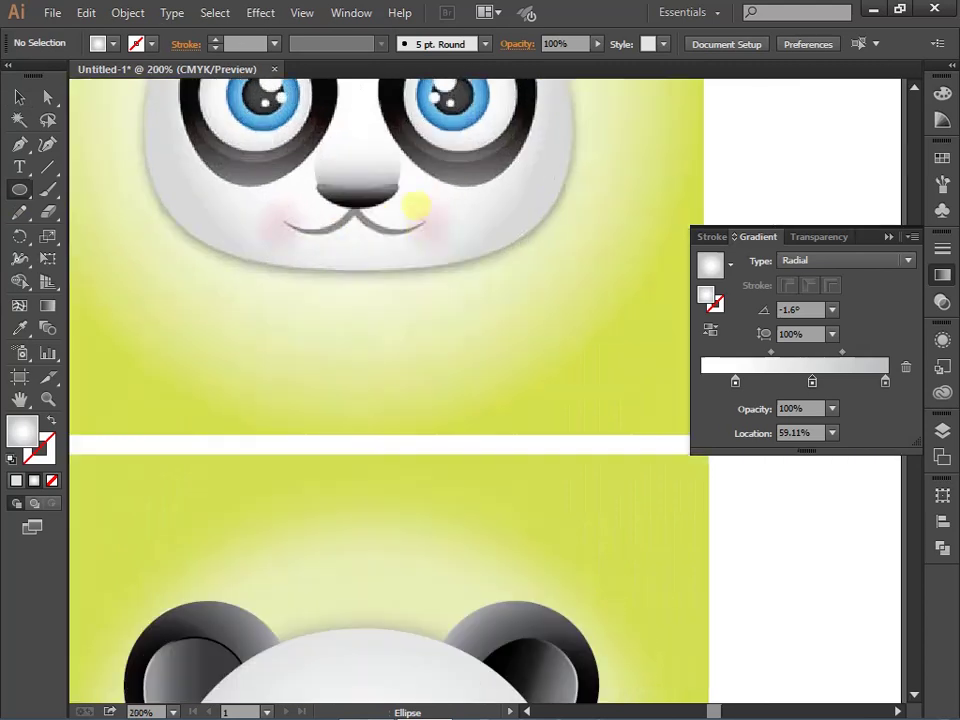
click(432, 221)
key(Return)
click(711, 326)
double_click(777, 381)
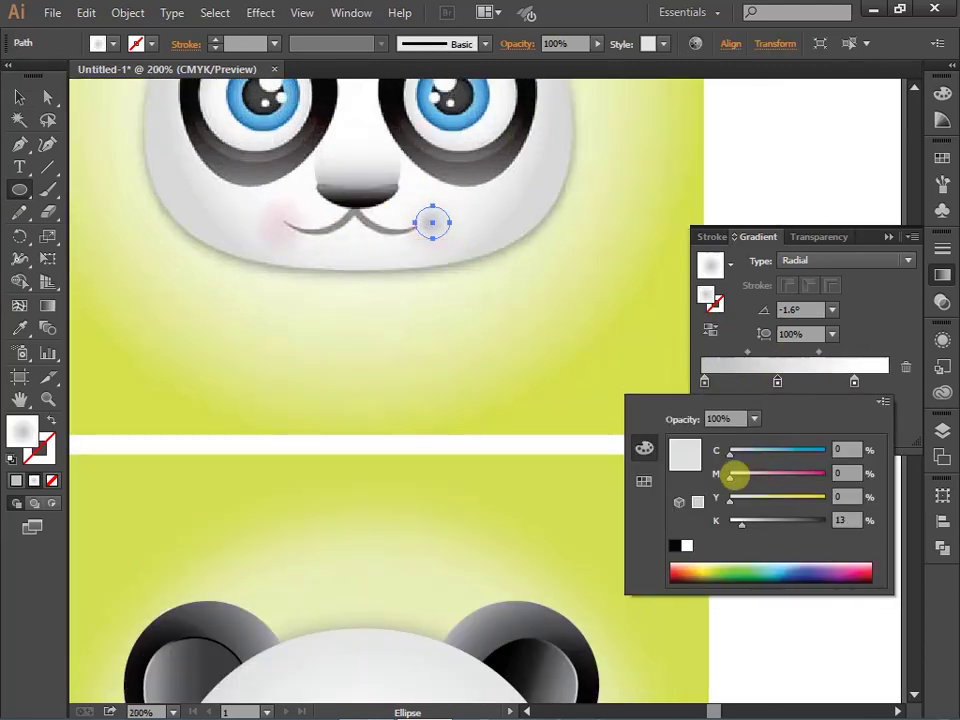
drag(733, 476, 745, 476)
double_click(712, 381)
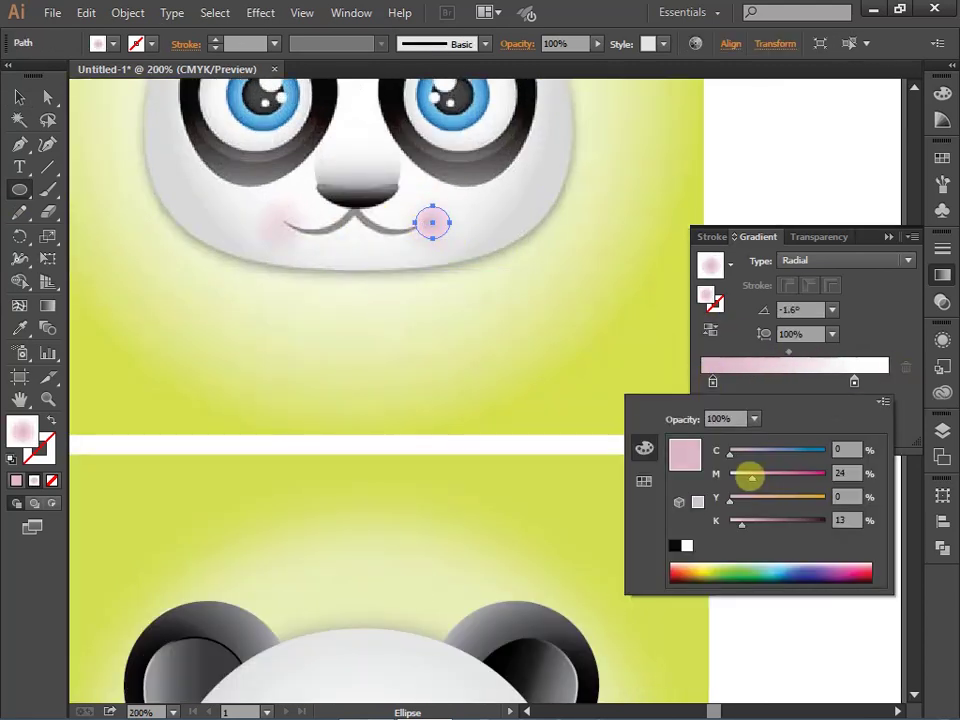
key(Escape)
Apply Gaussian Blur to the cheek circle and place a matching right cheek
key(v)
click(371, 377)
key(ctrl+1)
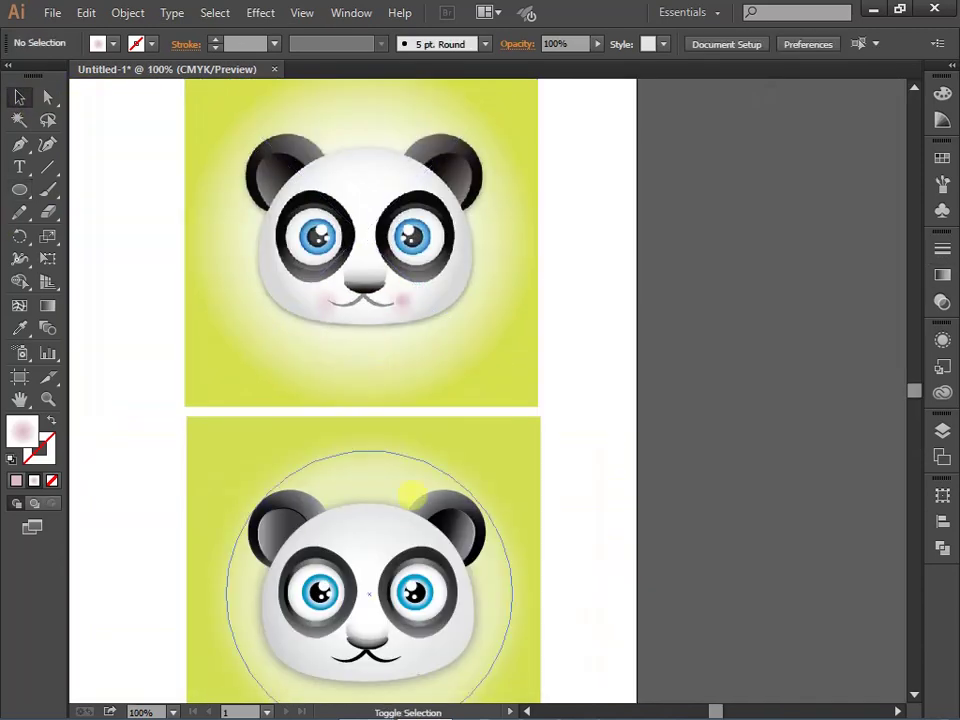
drag(401, 298, 405, 666)
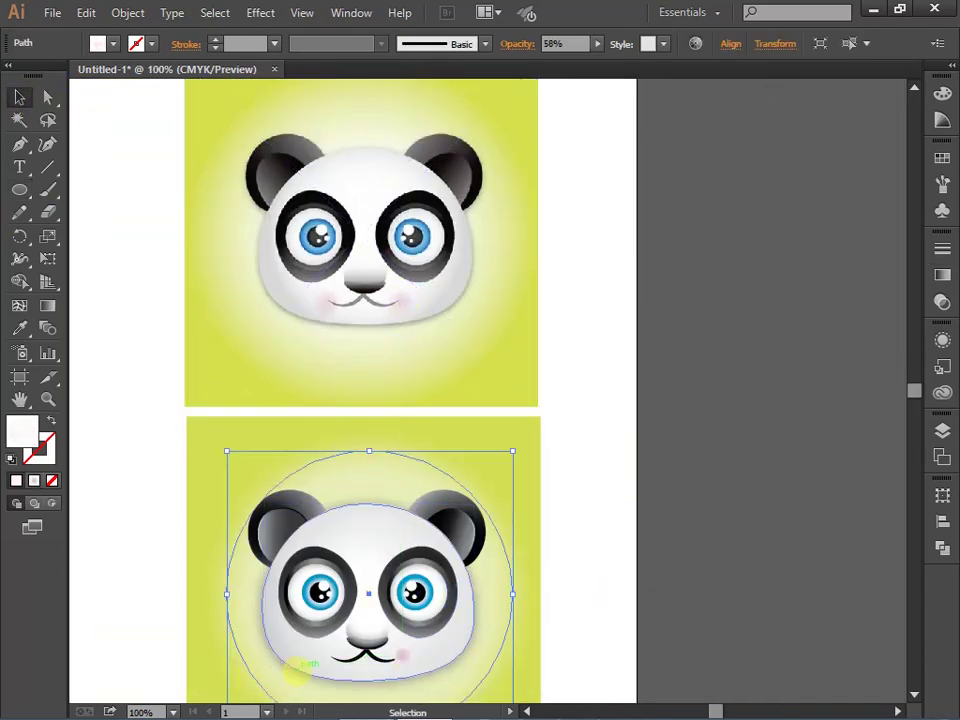
key(ctrl+plus)
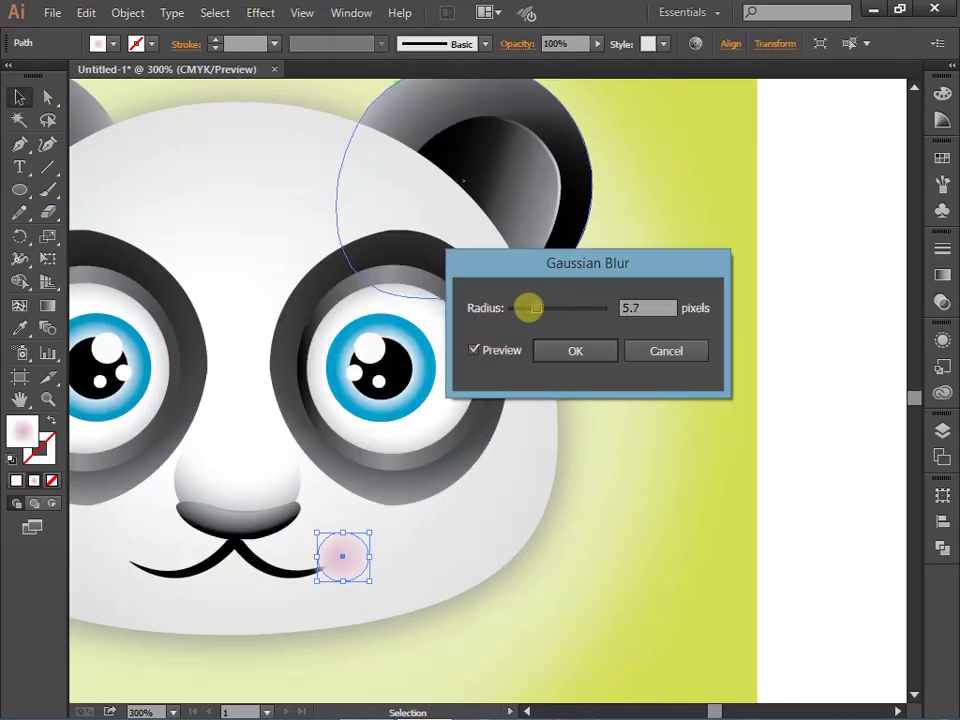
click(575, 351)
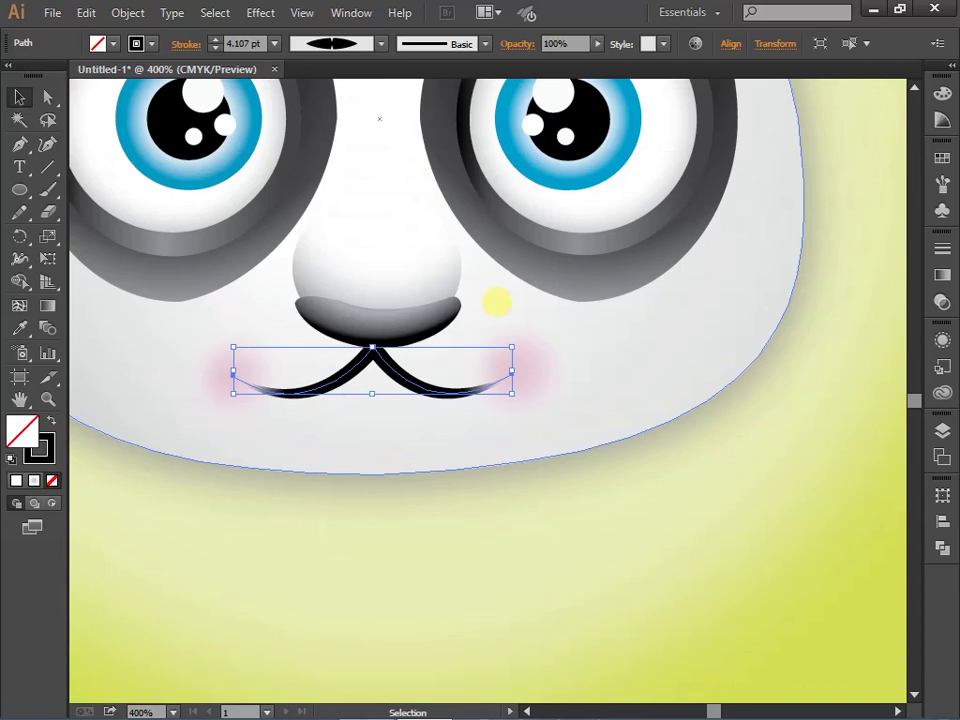
right_click(439, 390)
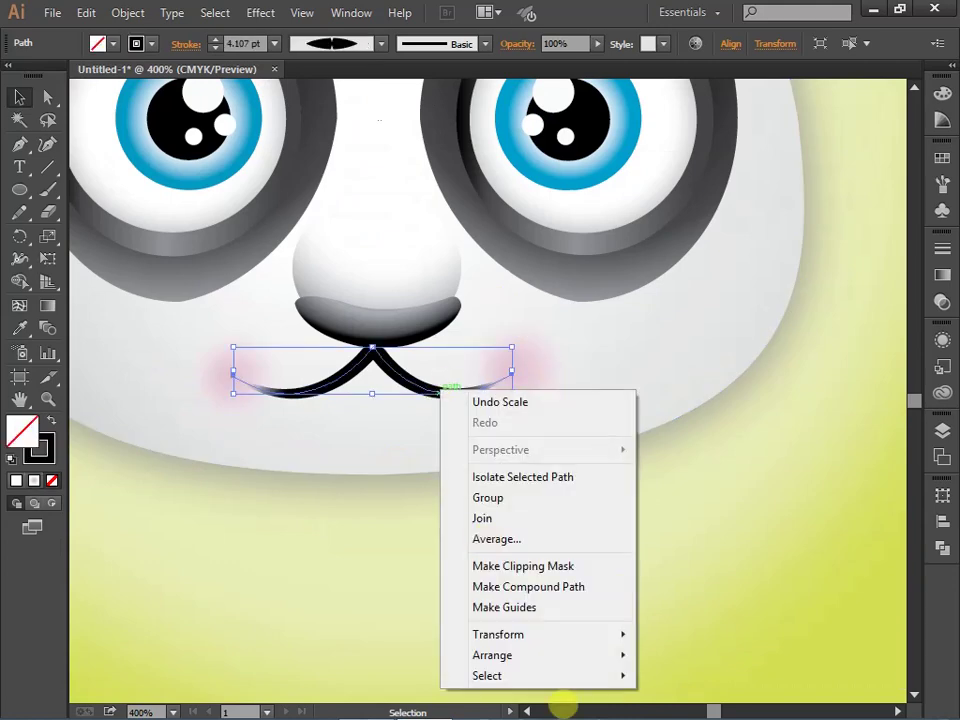
click(516, 375)
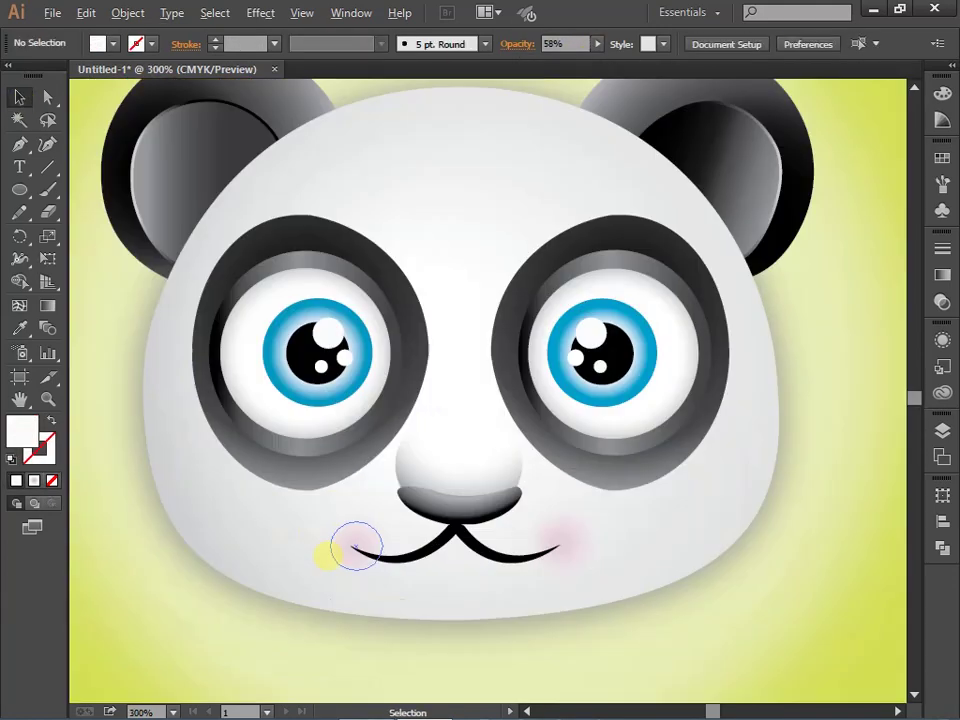
click(588, 566)
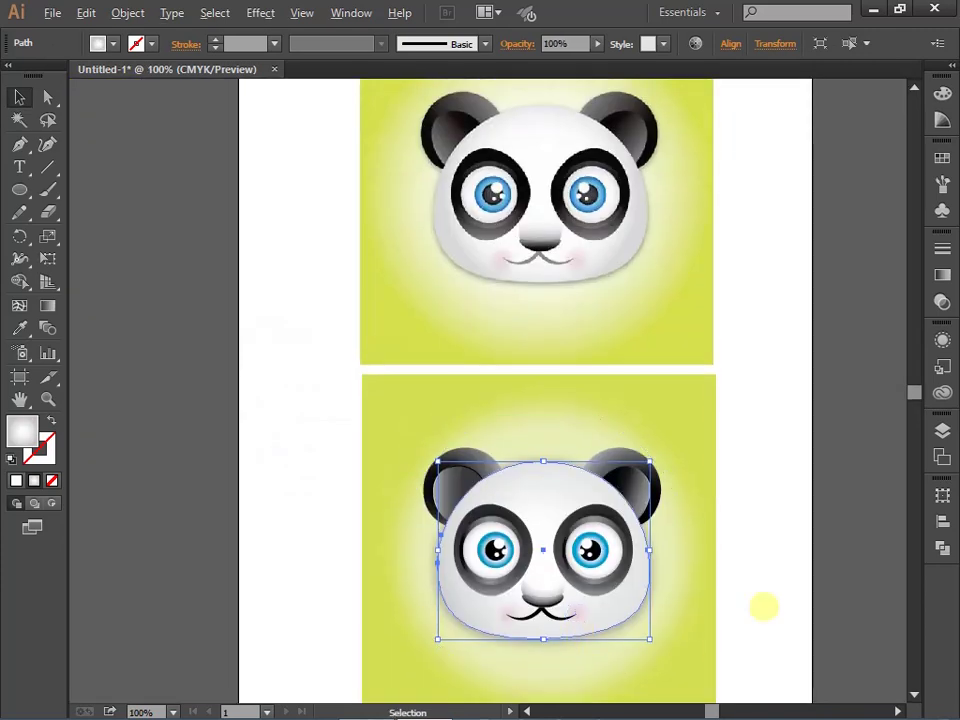